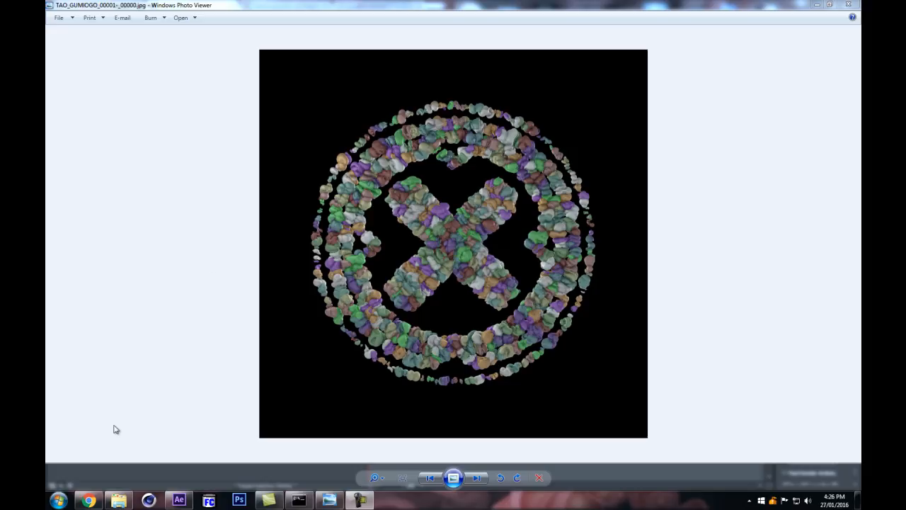
Step: Switch to After Effects and create a 1280 × 720, 30 fps composition named TAO
click(179, 500)
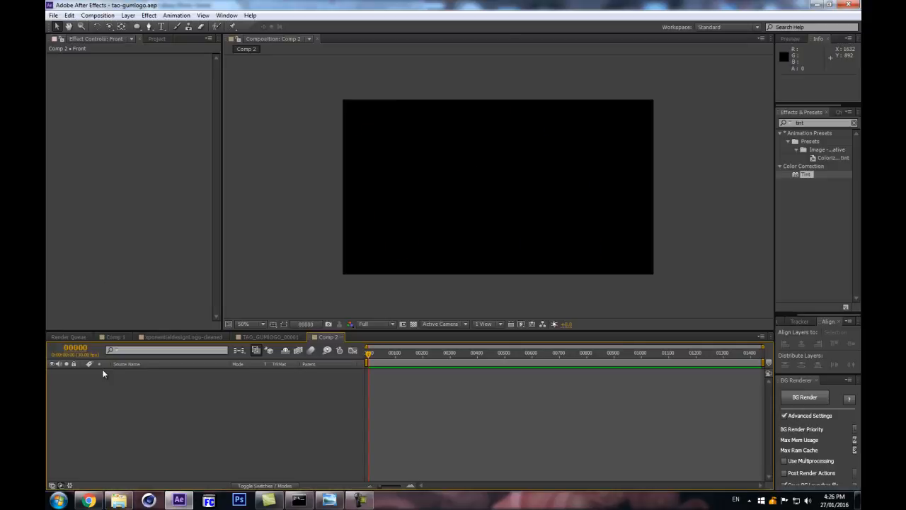
key(ctrl+k)
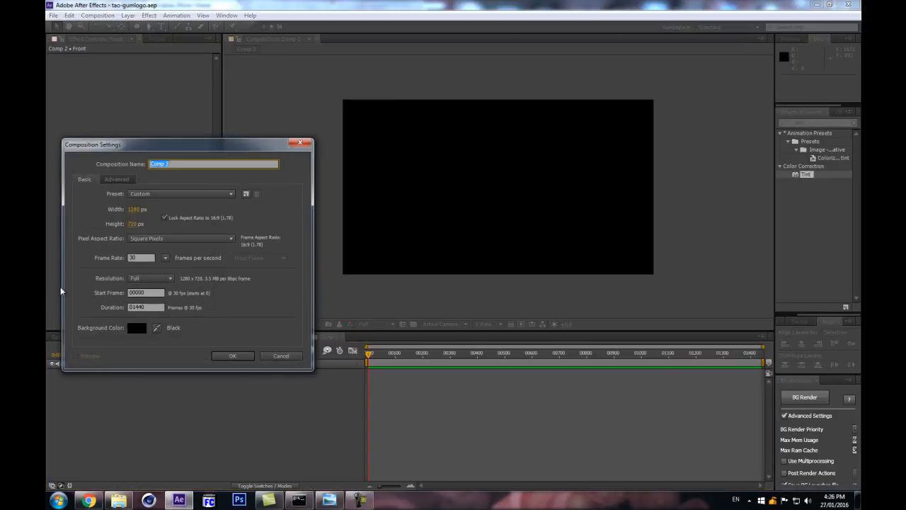
text(TAO)
key(Return)
Step: Create a white solid in the TAO composition and apply the Trapcode Tao effect to it
click(822, 123)
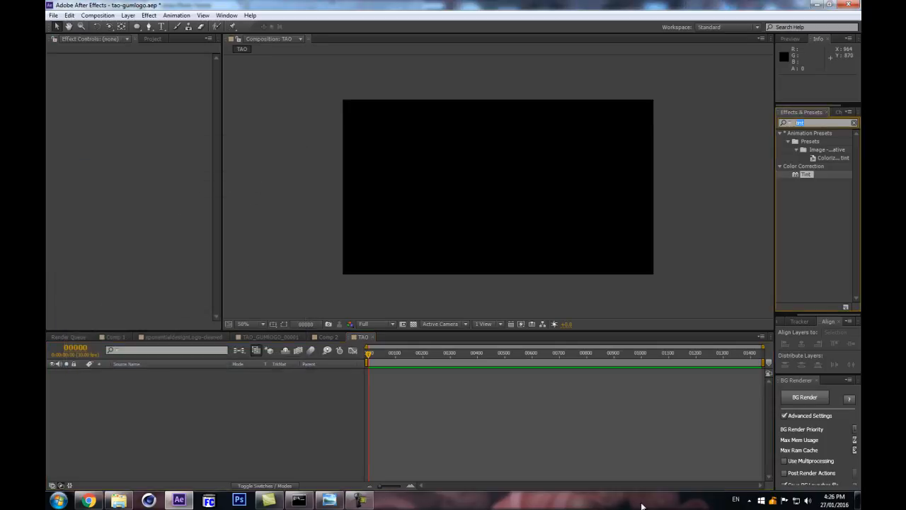
text(tao)
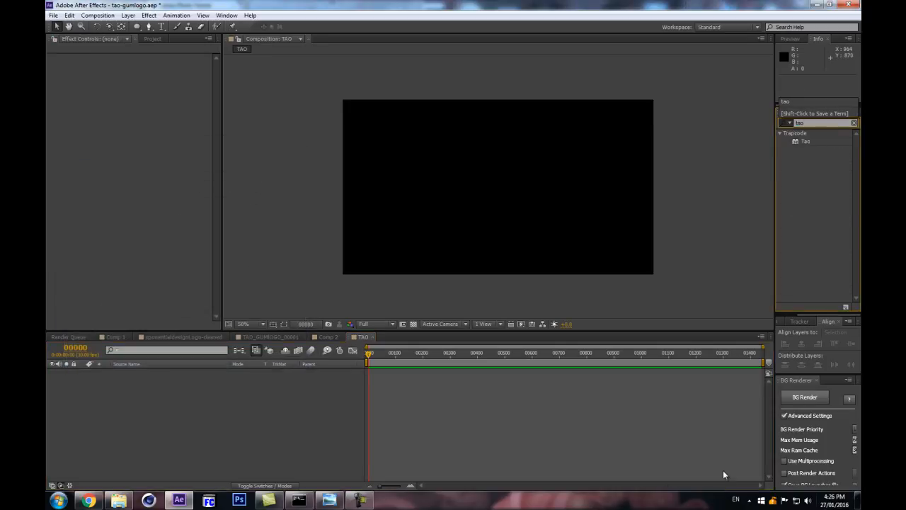
drag(808, 141, 132, 413)
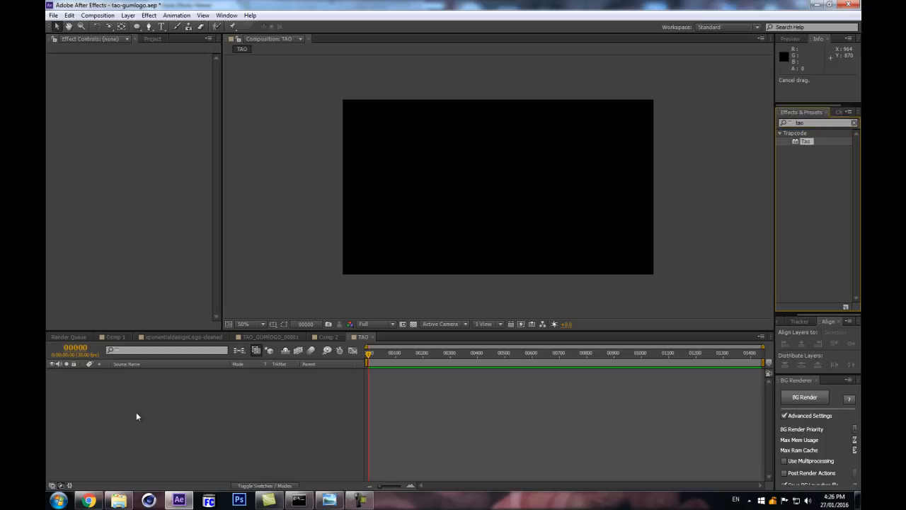
key(ctrl+y)
key(Return)
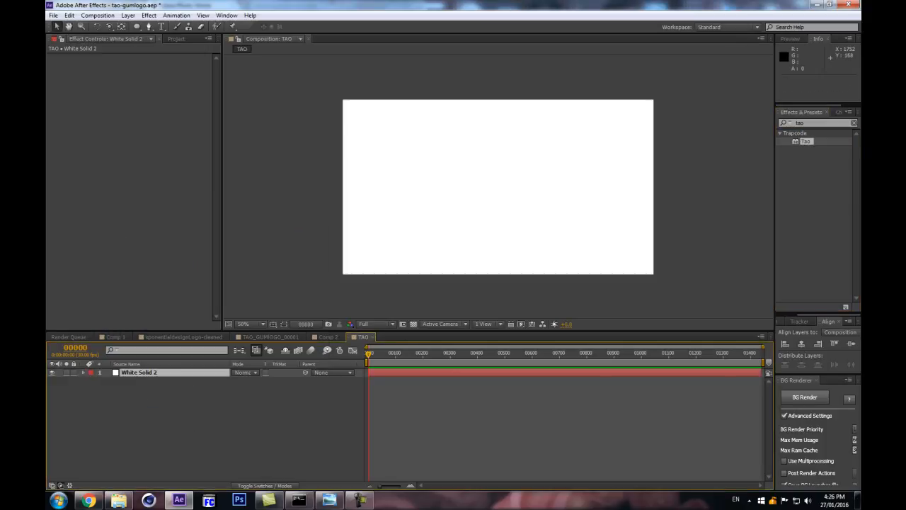
drag(806, 140, 177, 374)
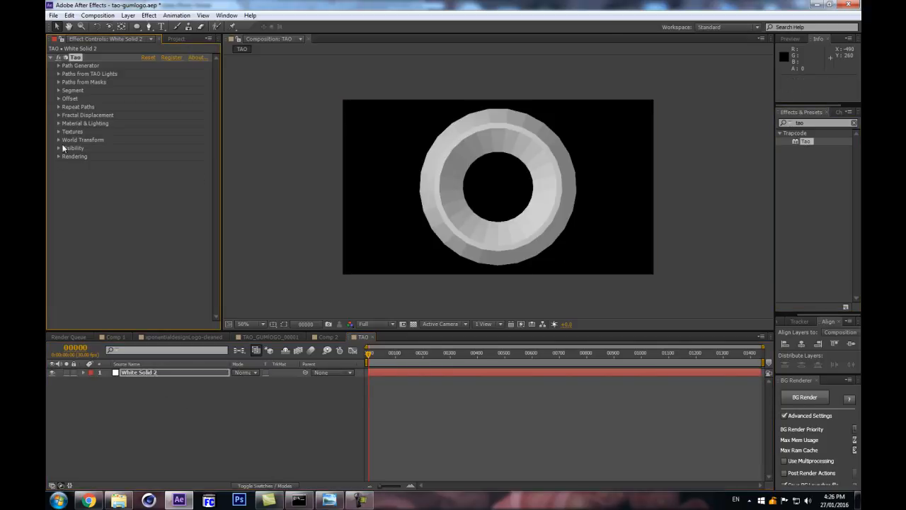
Step: Import xponentialdesignLogo-cleaned.ai from the tao-gumlogo folder as footage with merged layers
click(119, 500)
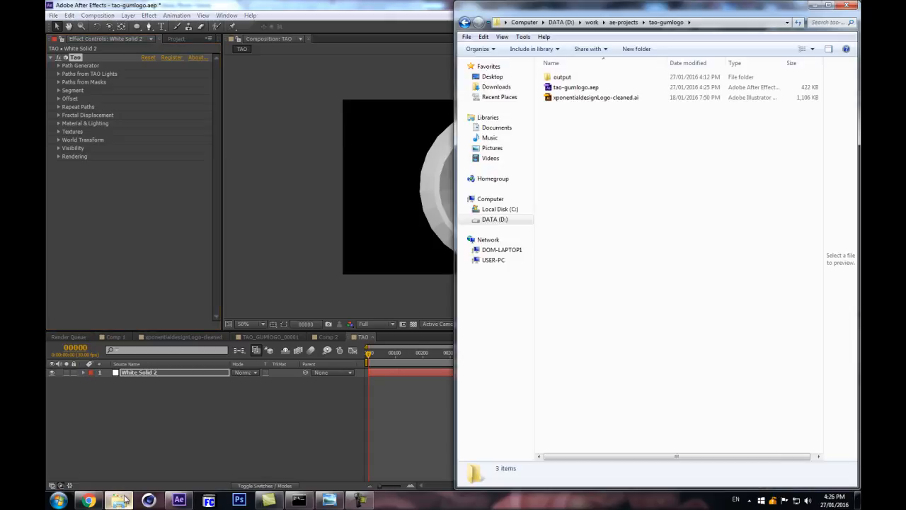
click(572, 100)
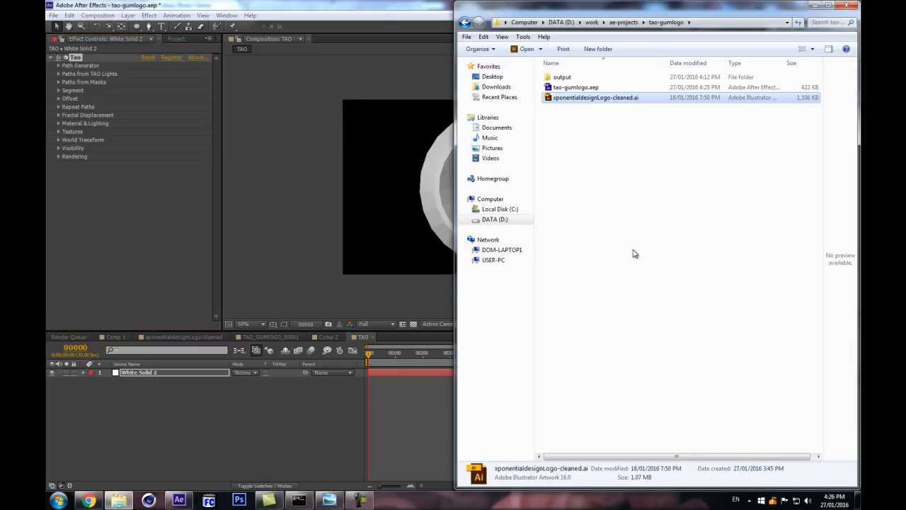
click(177, 38)
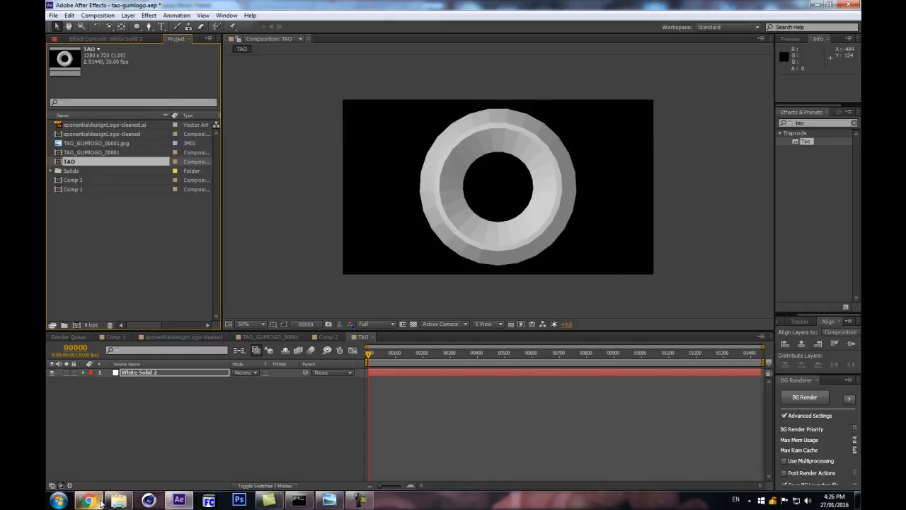
click(122, 500)
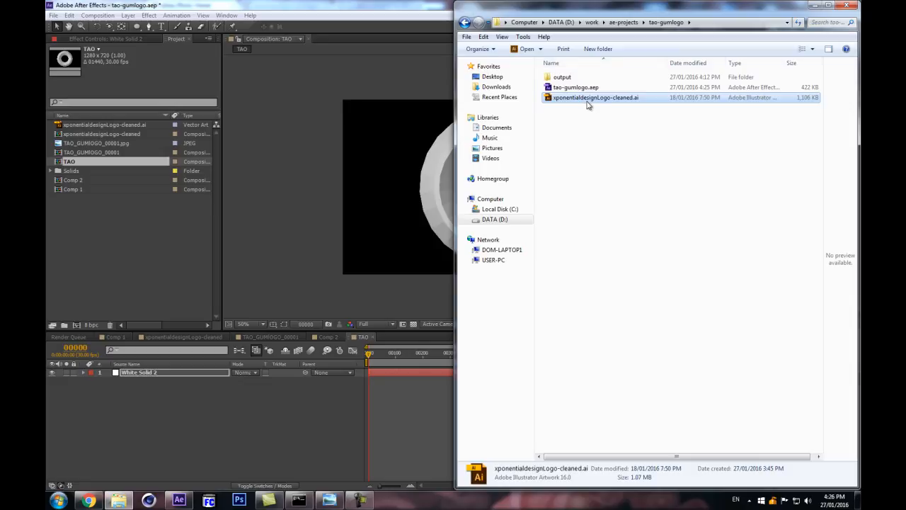
drag(587, 104, 103, 276)
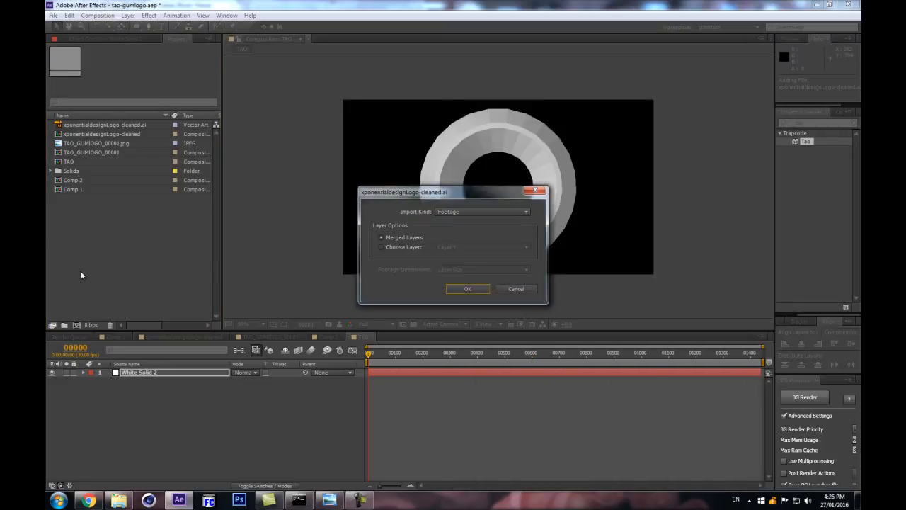
click(466, 289)
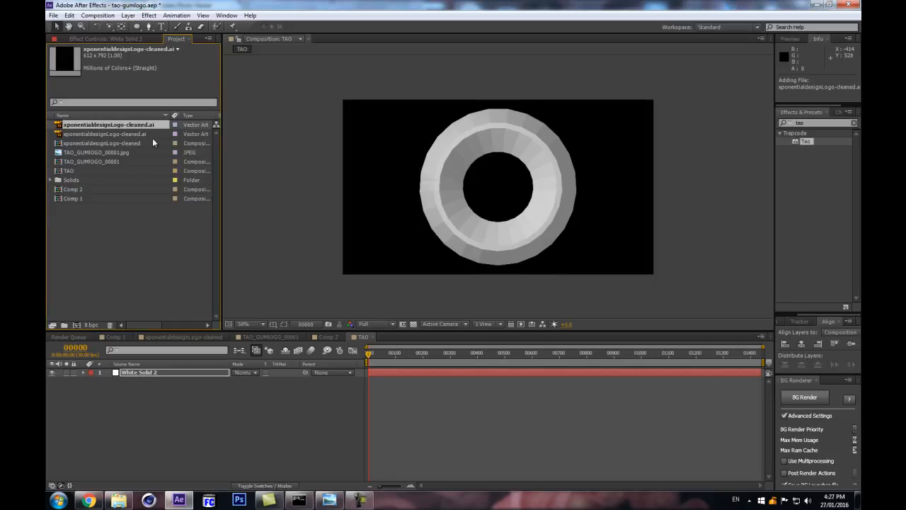
Step: Add the imported logo below the white solid in the TAO composition, hide the solid and show the transparency grid
drag(96, 124, 168, 403)
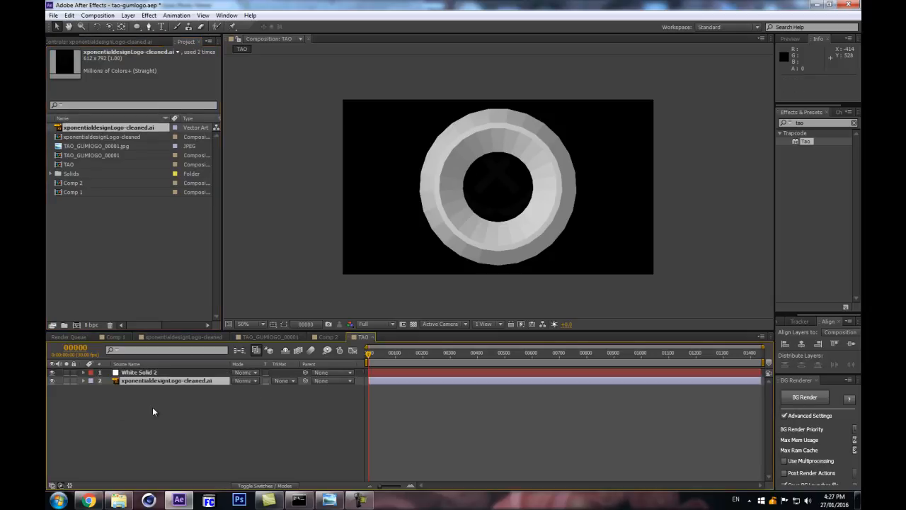
click(51, 371)
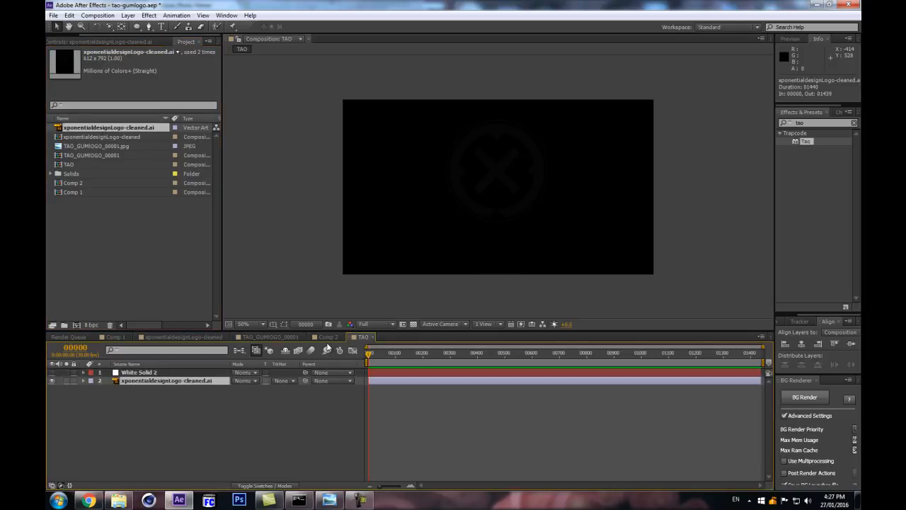
click(414, 324)
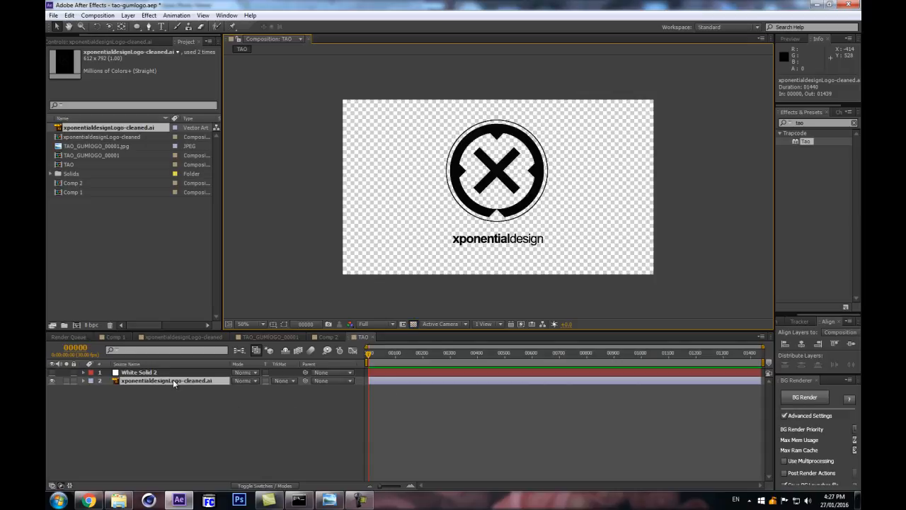
Step: Create shapes from the logo's vector layer and select the new outlines layer
right_click(150, 383)
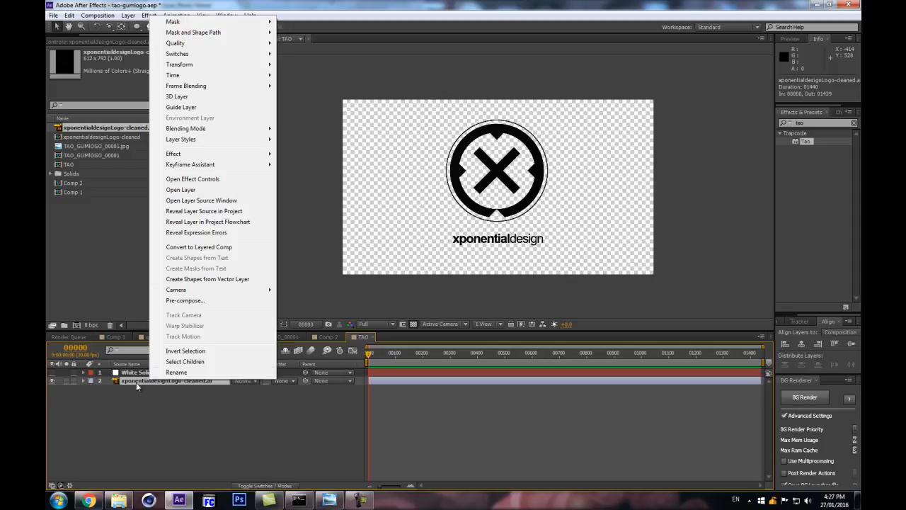
click(126, 16)
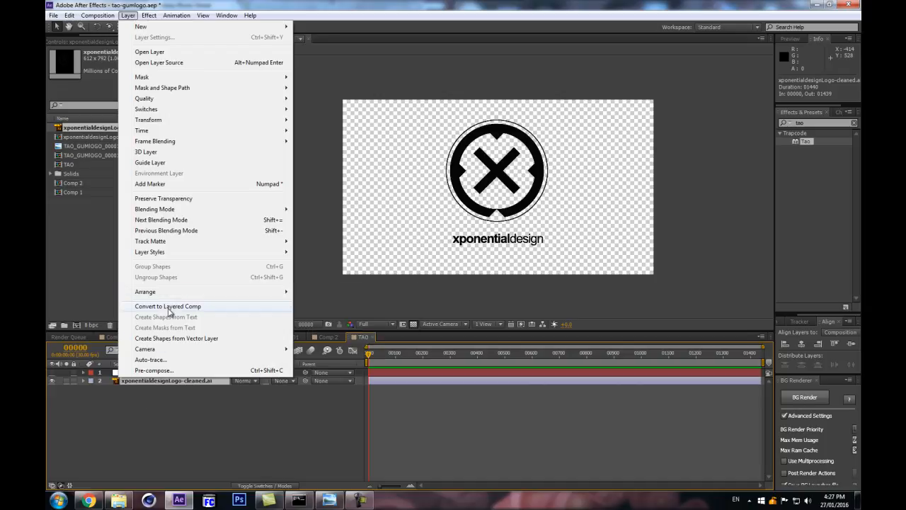
click(193, 338)
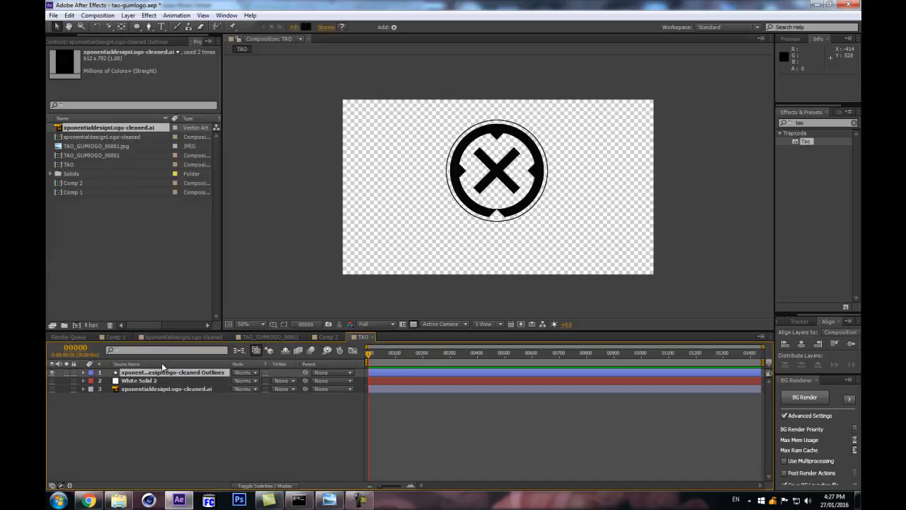
click(134, 391)
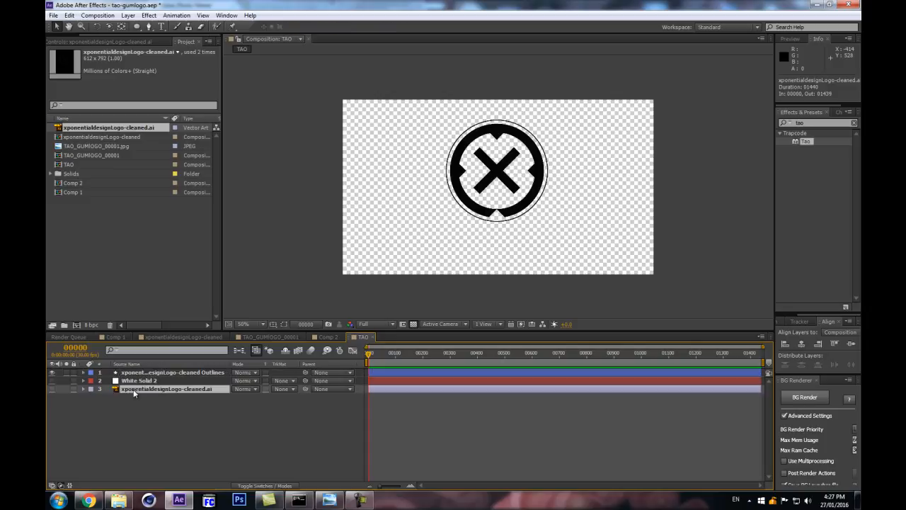
click(150, 375)
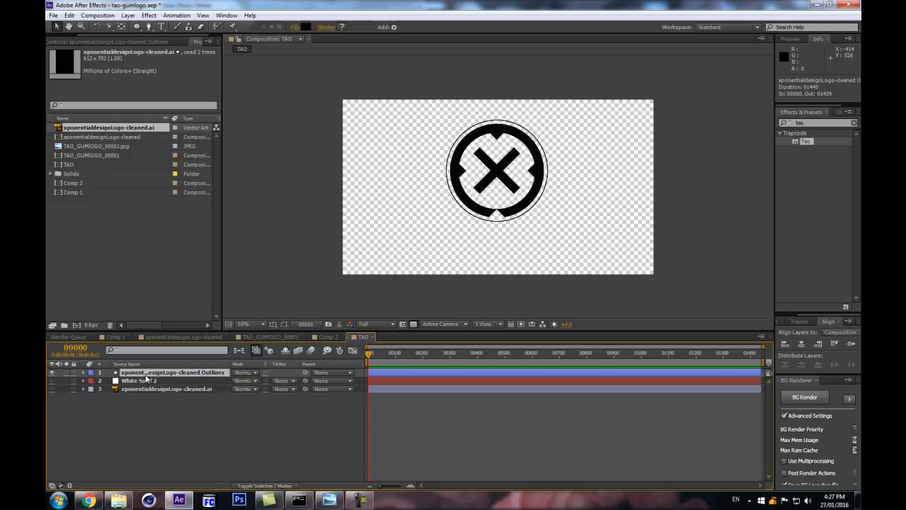
click(84, 373)
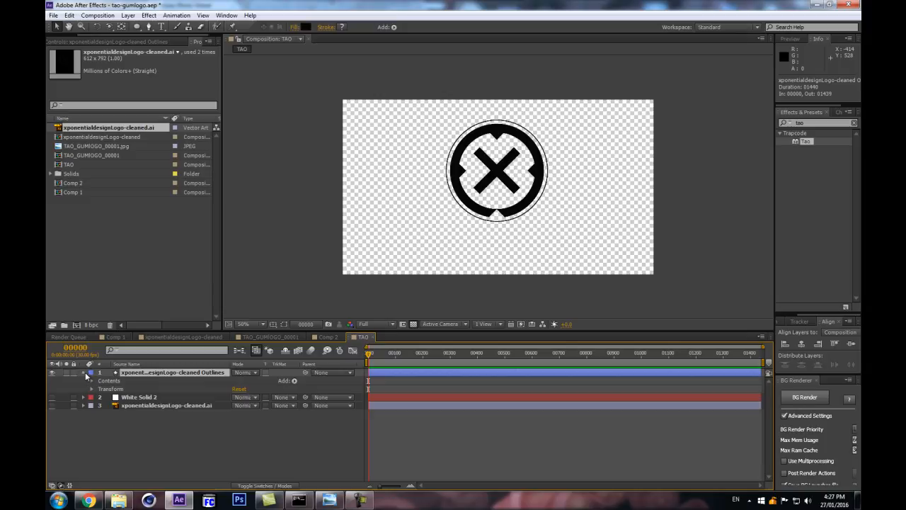
click(84, 374)
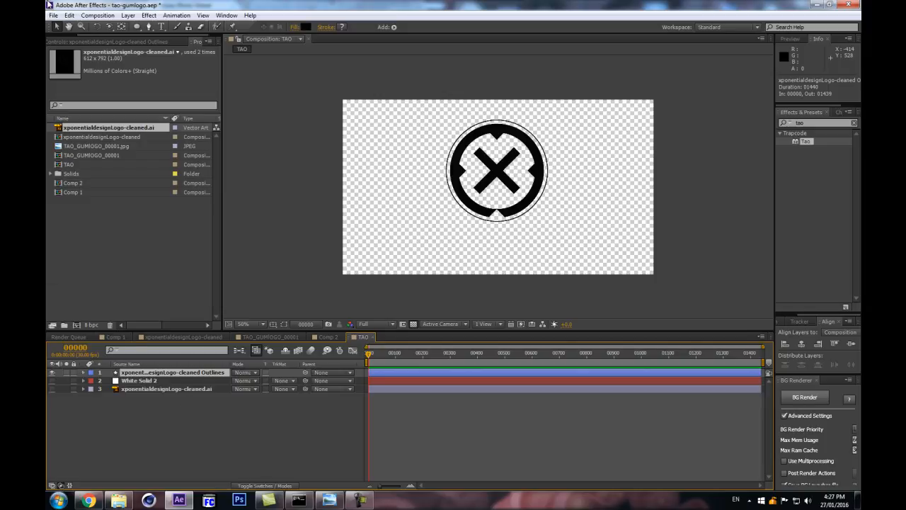
Step: Switch to Chrome and view the rd: Shapes to Masks script page on redefinery.com
click(85, 500)
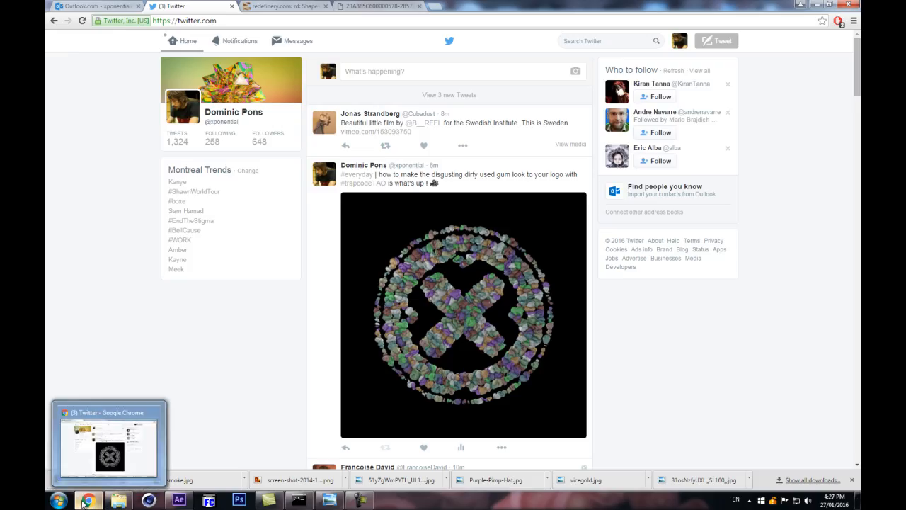
click(283, 6)
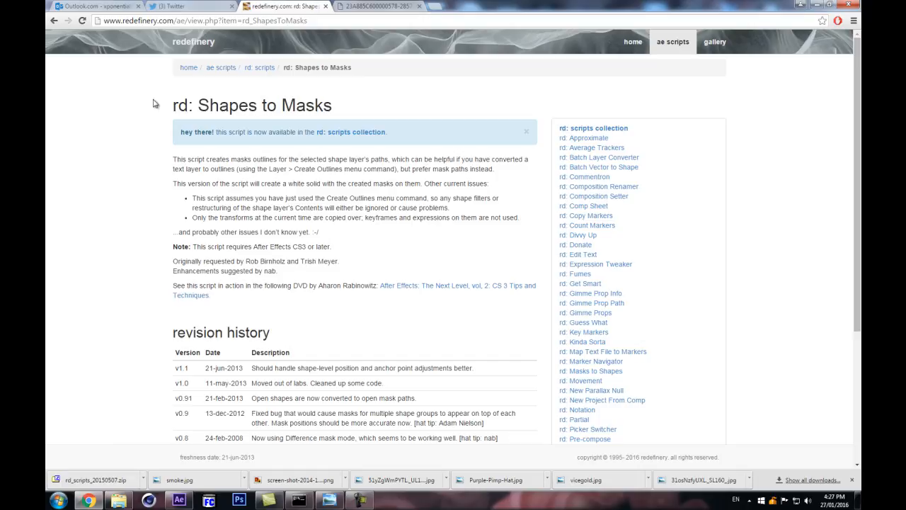
click(815, 6)
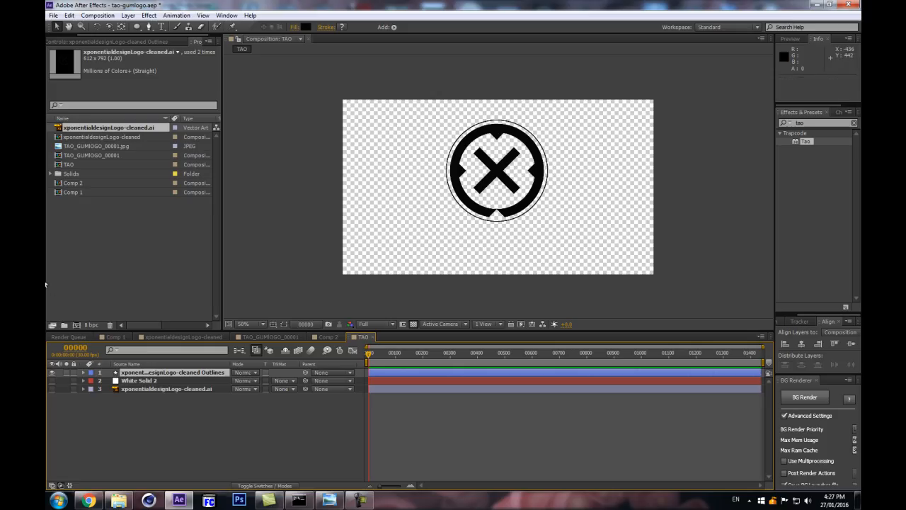
Step: Run the rd_ShapesToMasks.jsx script on the logo outlines layer and reveal the mask paths of the resulting solid
click(53, 15)
mouse_move(78, 303)
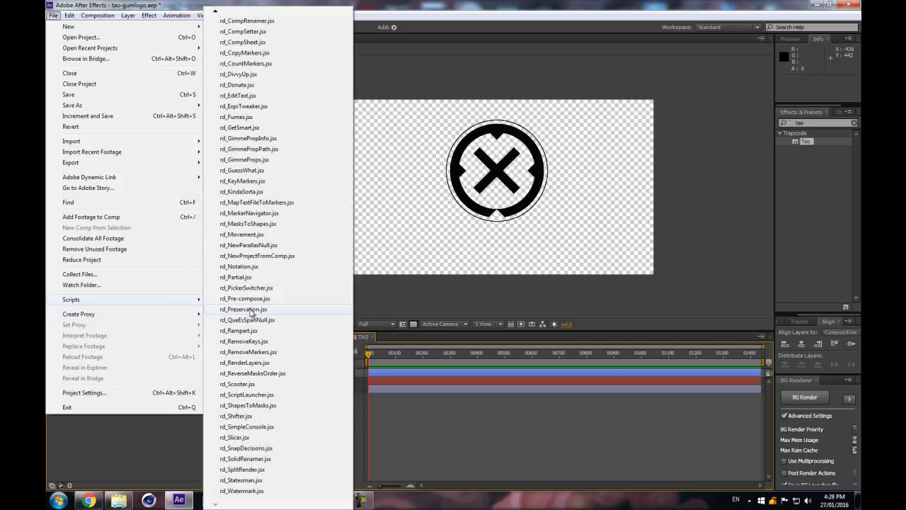
click(243, 407)
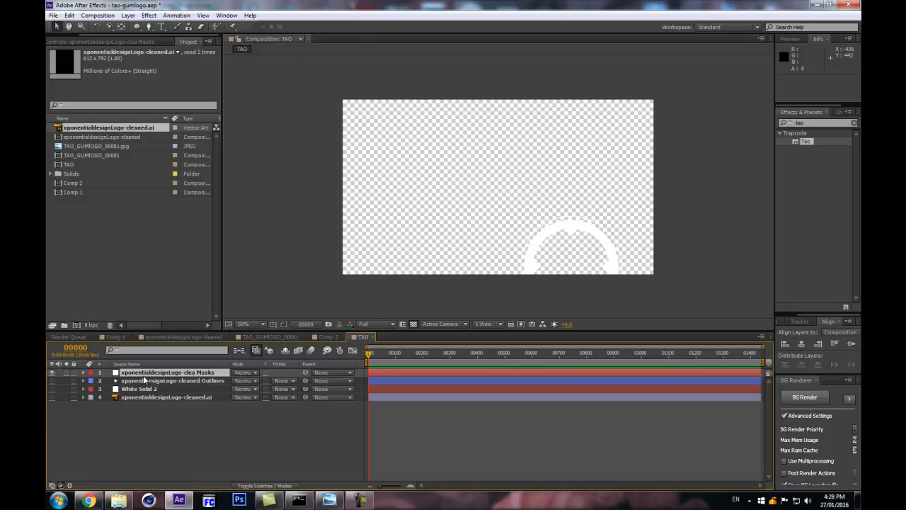
key(m)
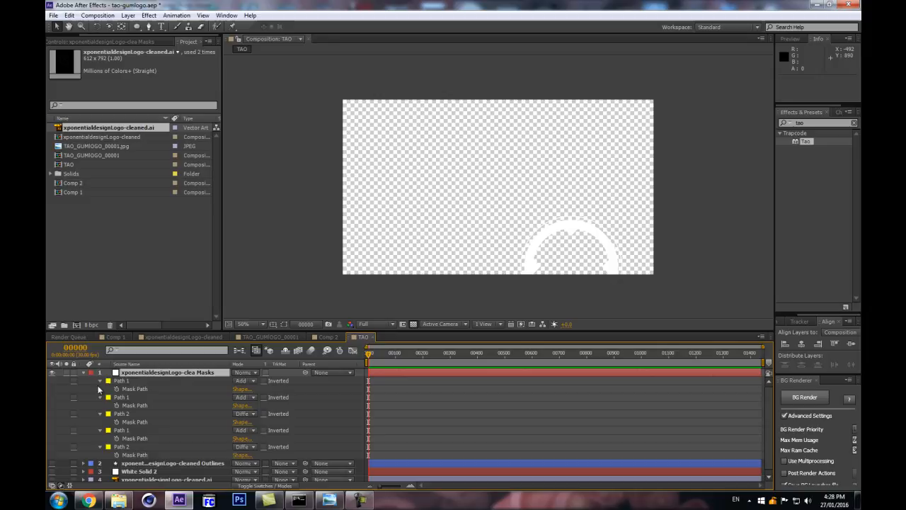
Step: Turn off the transparency grid and move the first mask, Path 1, to the end of the masks layer's mask order
click(414, 324)
click(121, 383)
drag(126, 388, 127, 459)
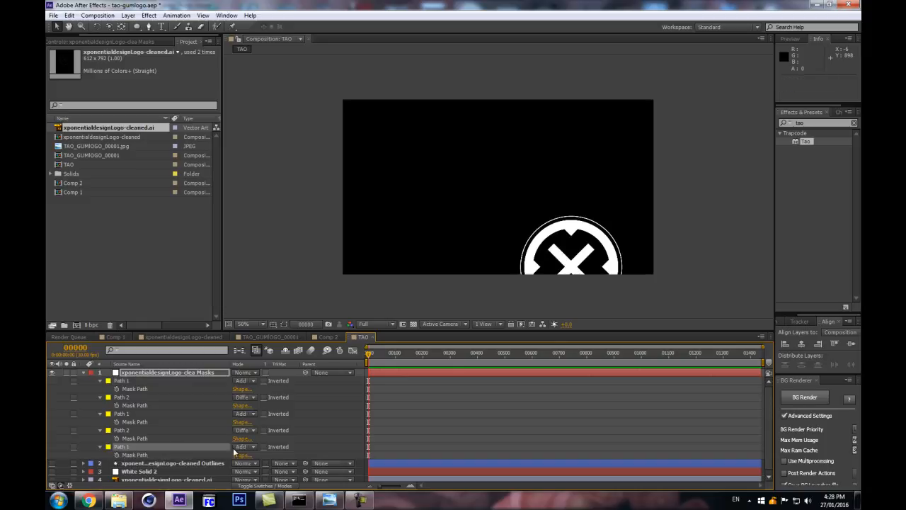
Step: Select all five masks on the logo masks layer, show their paths, and move them to the middle of the composition
click(130, 382)
shift+click(206, 448)
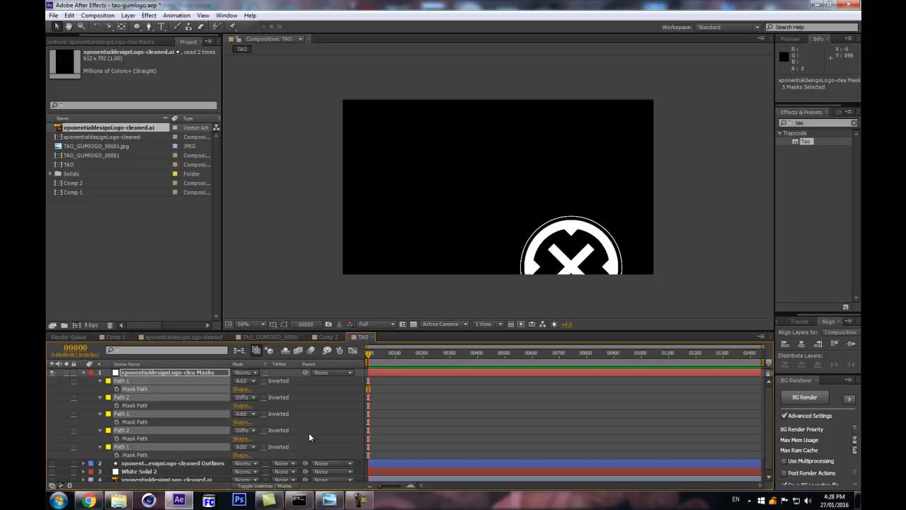
click(281, 323)
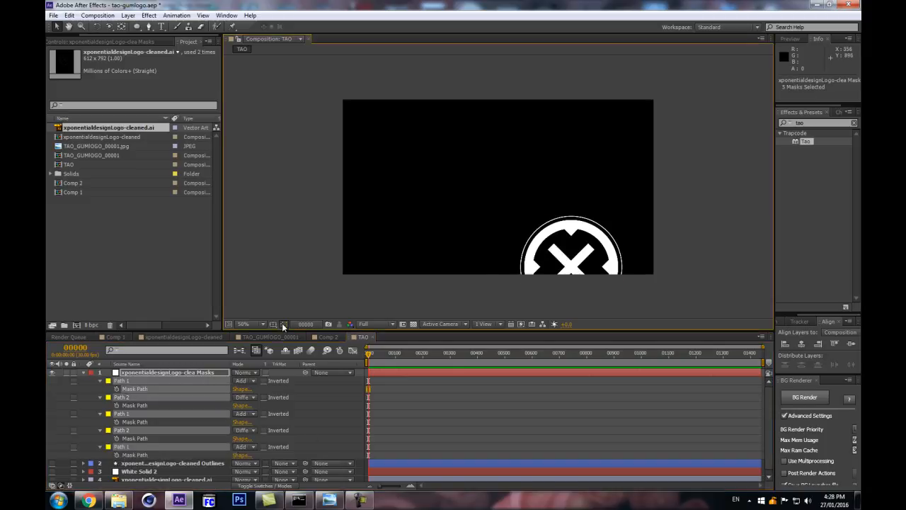
double_click(596, 253)
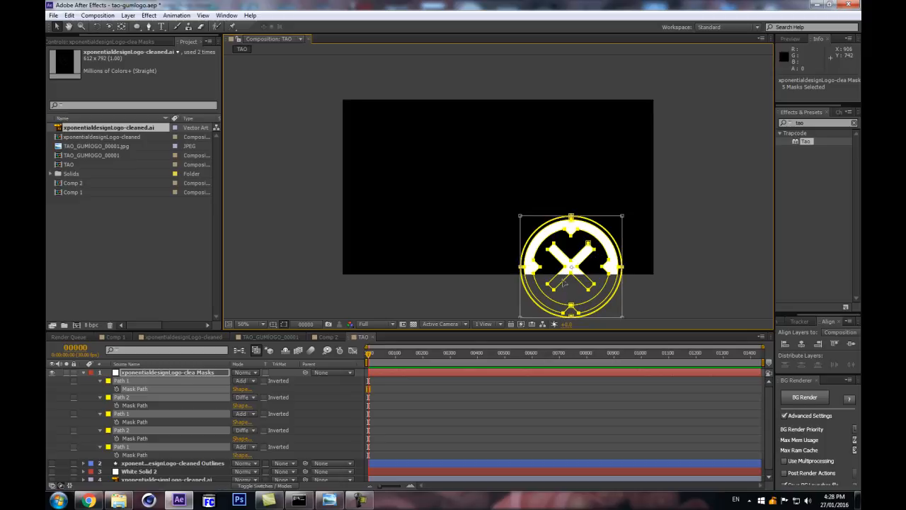
drag(562, 281, 497, 207)
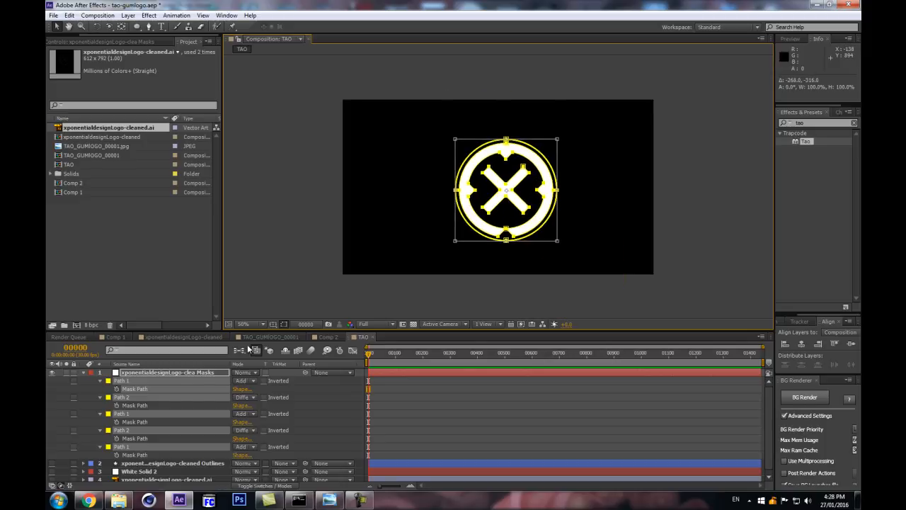
Step: Show the title/action-safe guides and fine-tune the masks' position so the X sits on the composition's centre mark
click(273, 324)
scroll(498, 185, up, 4)
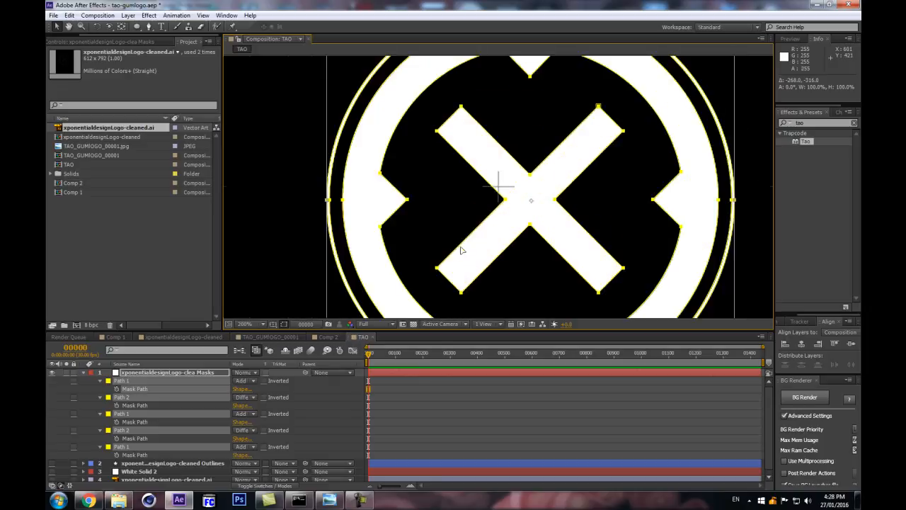
drag(512, 230, 474, 211)
scroll(474, 211, up, 4)
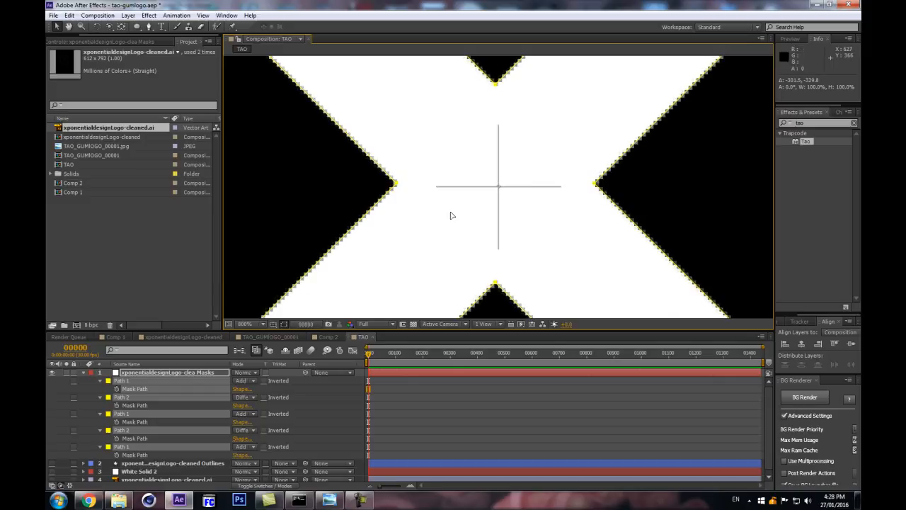
Step: Deselect and collapse the logo masks layer, and hide it
click(167, 385)
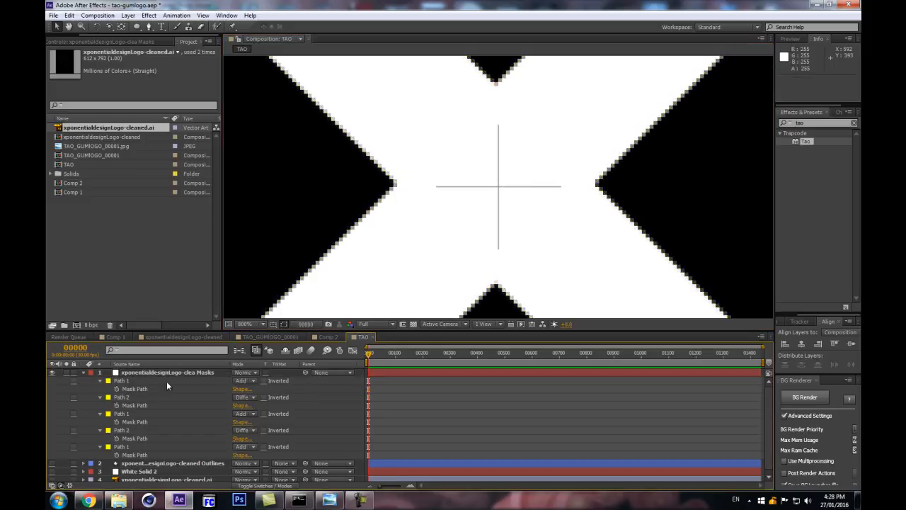
click(83, 373)
scroll(348, 243, down, 7)
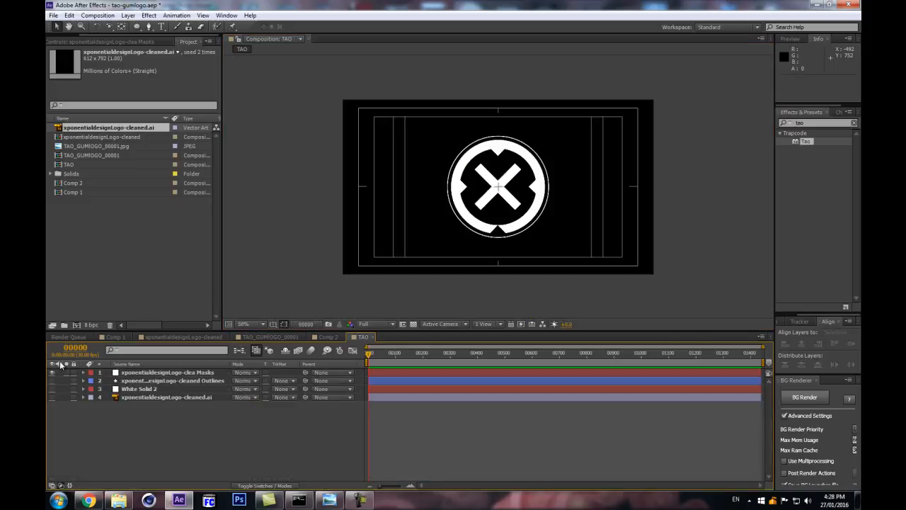
click(52, 372)
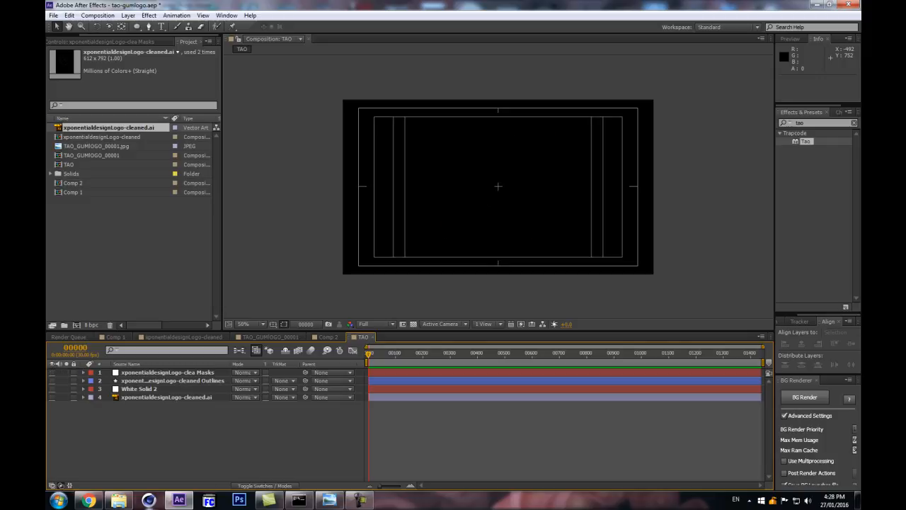
Step: Open xponentialdesignLogo-cleaned.ai in Illustrator and copy the paths of the circular X emblem without the wordmark
click(119, 500)
double_click(605, 99)
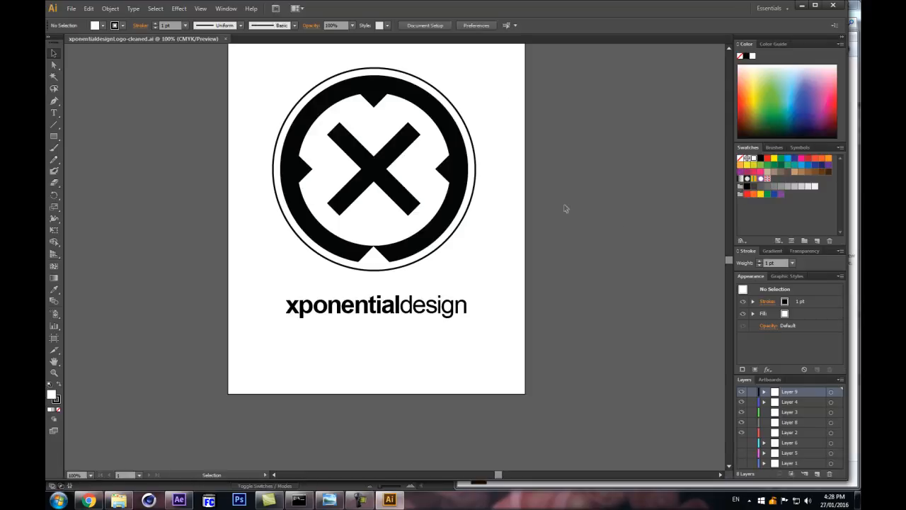
click(54, 64)
drag(247, 57, 500, 281)
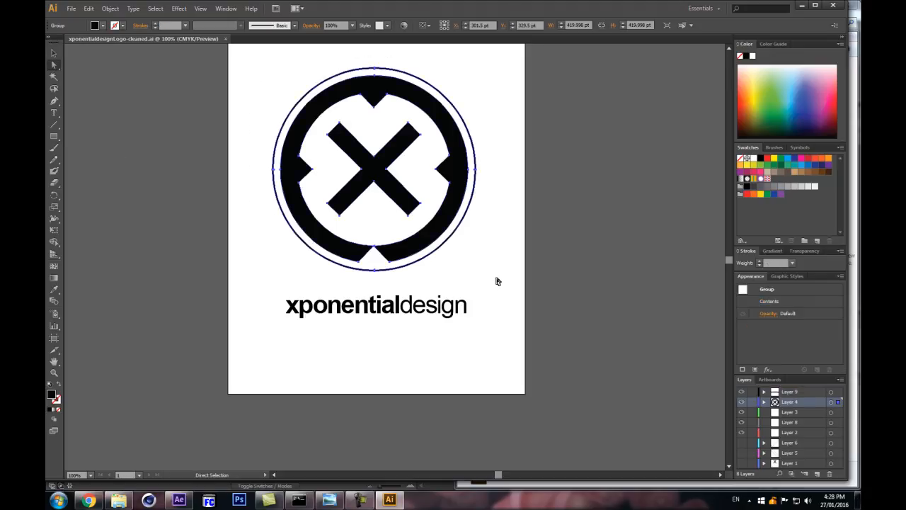
key(v)
key(a)
Step: Return to After Effects, create a new solid named Logo, and paste the copied Illustrator paths onto it as masks
click(180, 500)
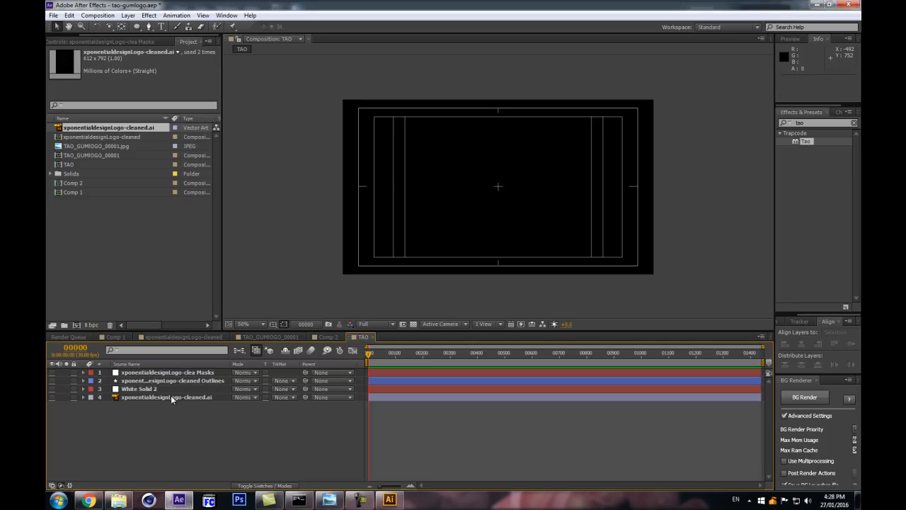
key(ctrl+y)
text(Logo)
key(Return)
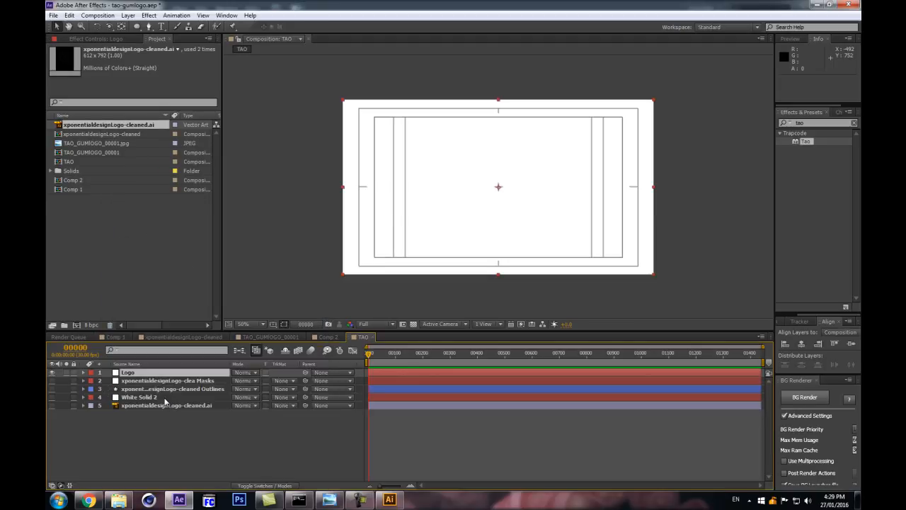
key(ctrl+v)
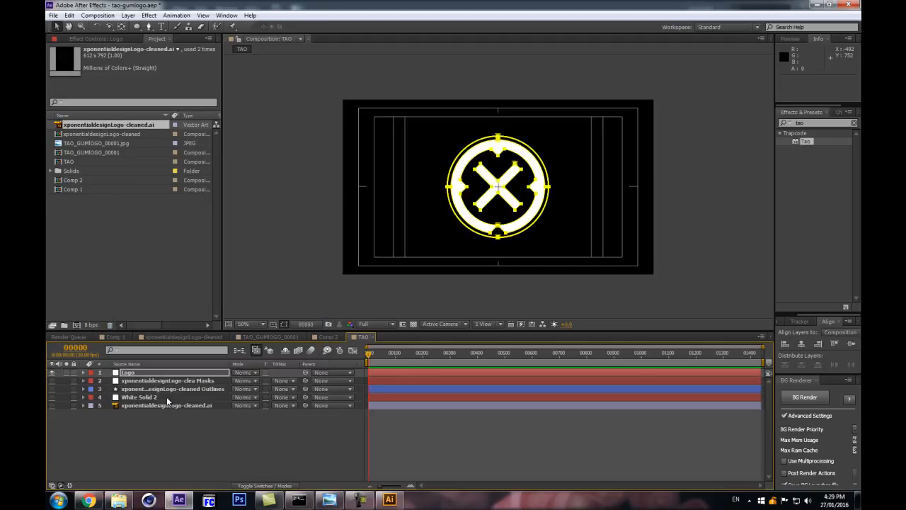
key(period)
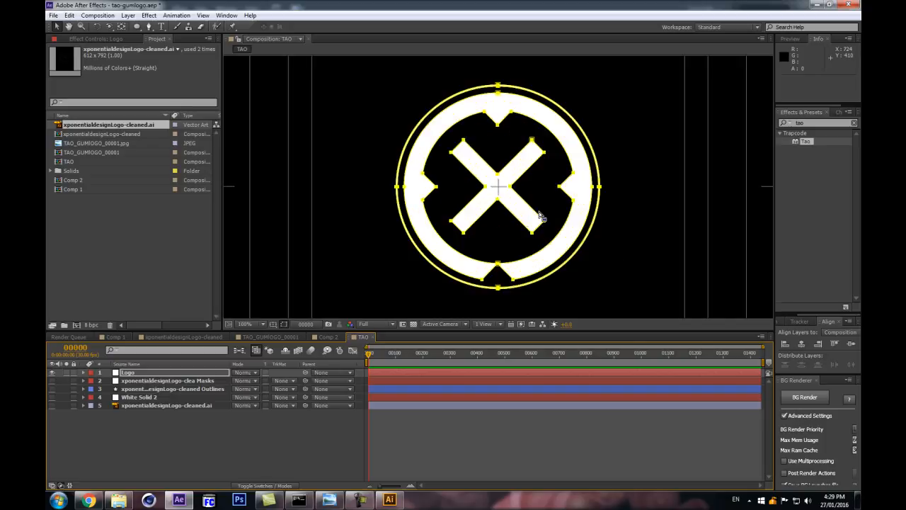
Step: Delete the logo masks layer, the outlines layer and the xponentialdesignLogo-cleaned.ai layer
click(150, 381)
ctrl+click(211, 390)
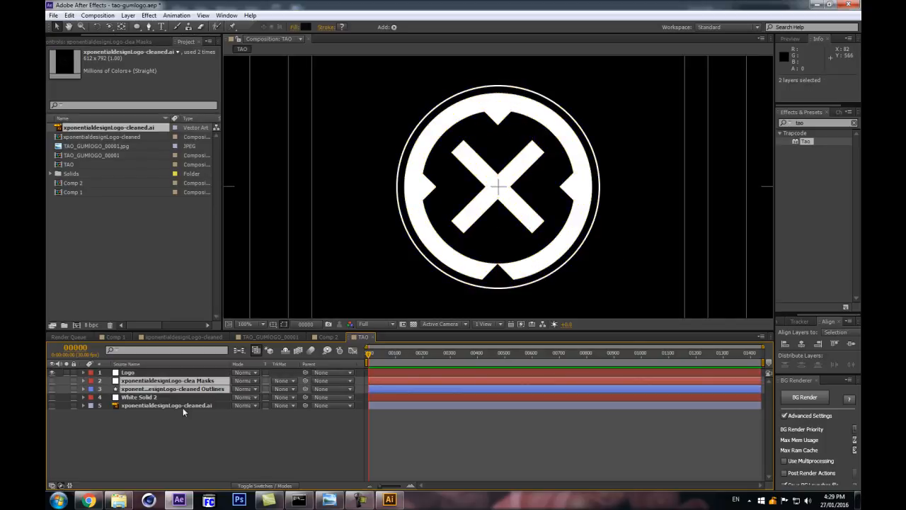
ctrl+click(183, 407)
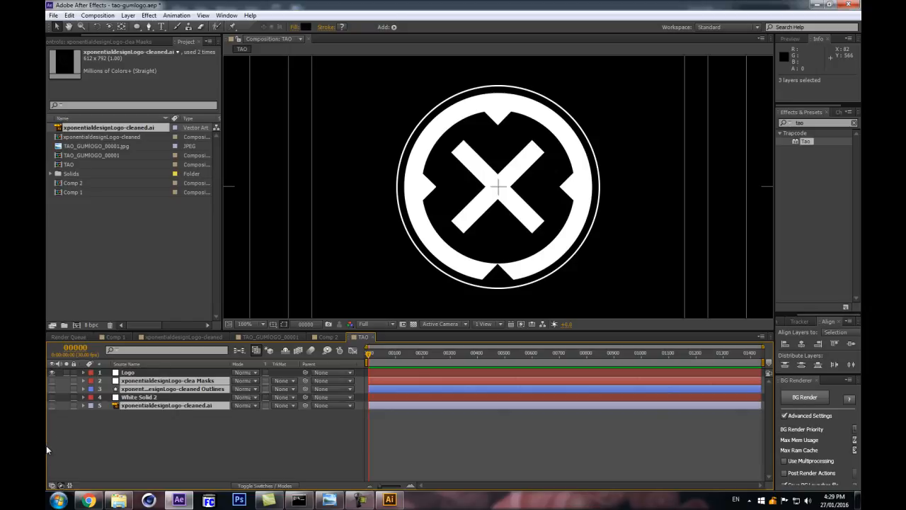
key(Delete)
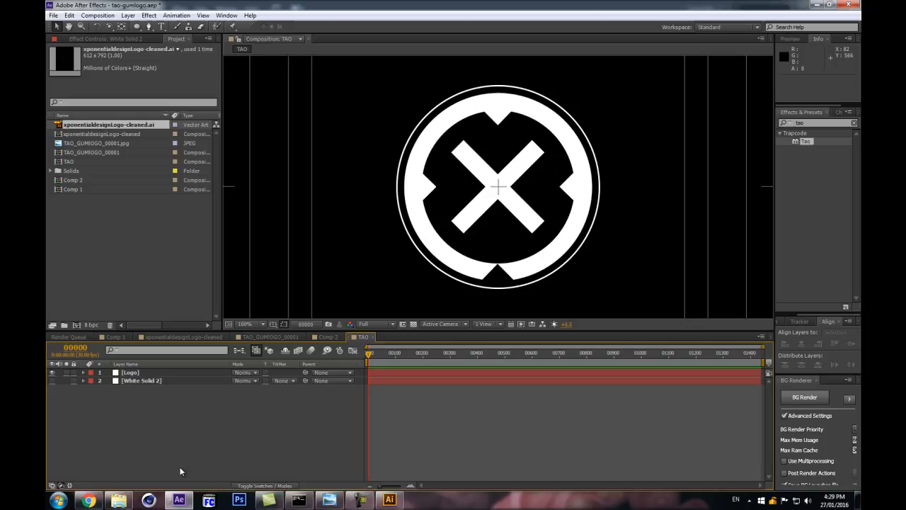
Step: Briefly show White Solid 2 to view its Tao geometry behind the logo, and hide it again
click(151, 381)
click(51, 380)
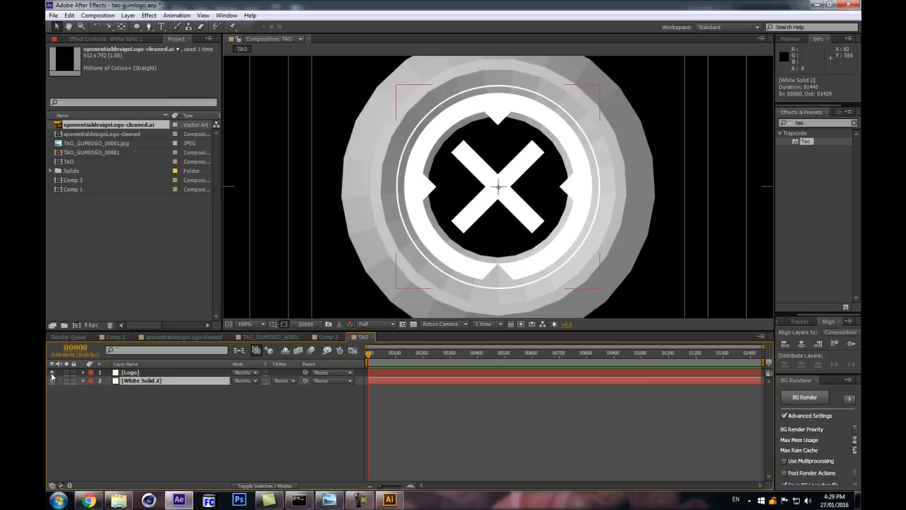
click(48, 383)
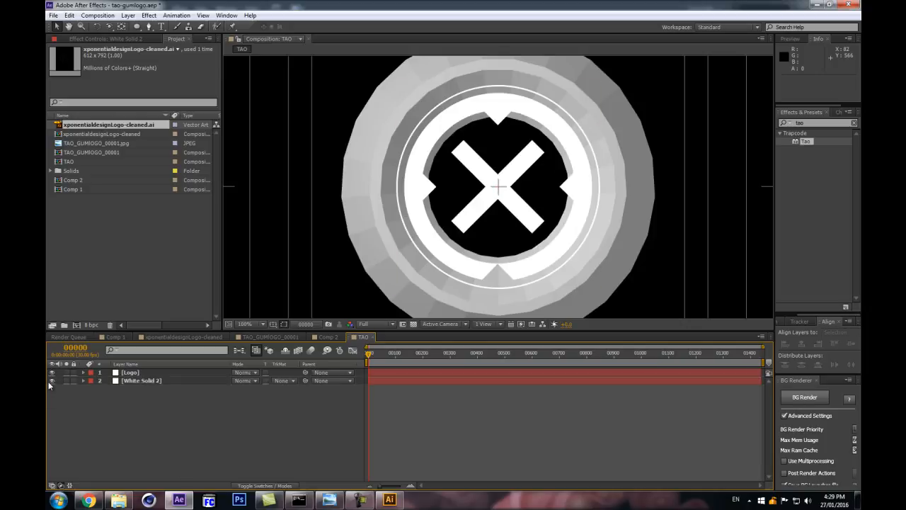
click(51, 380)
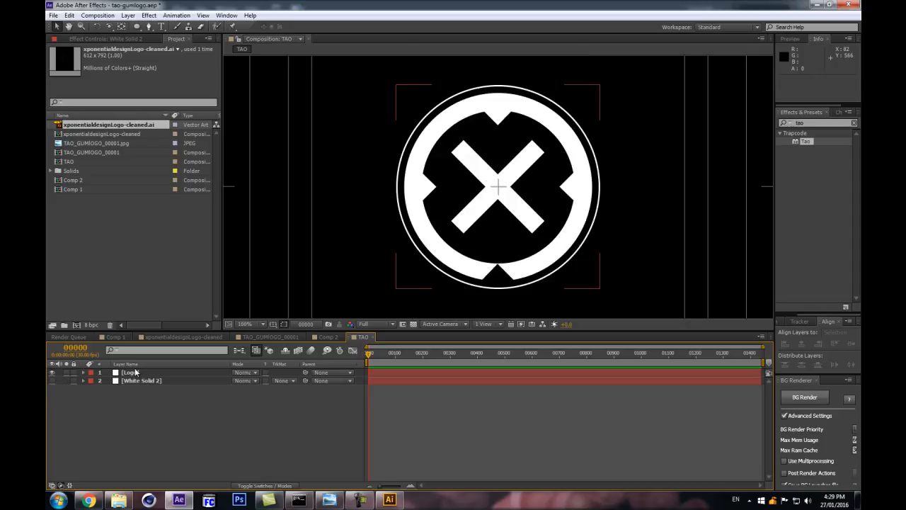
Step: Copy Mask 1 through Mask 5 from the Logo layer and paste them onto White Solid 2
click(129, 372)
key(m)
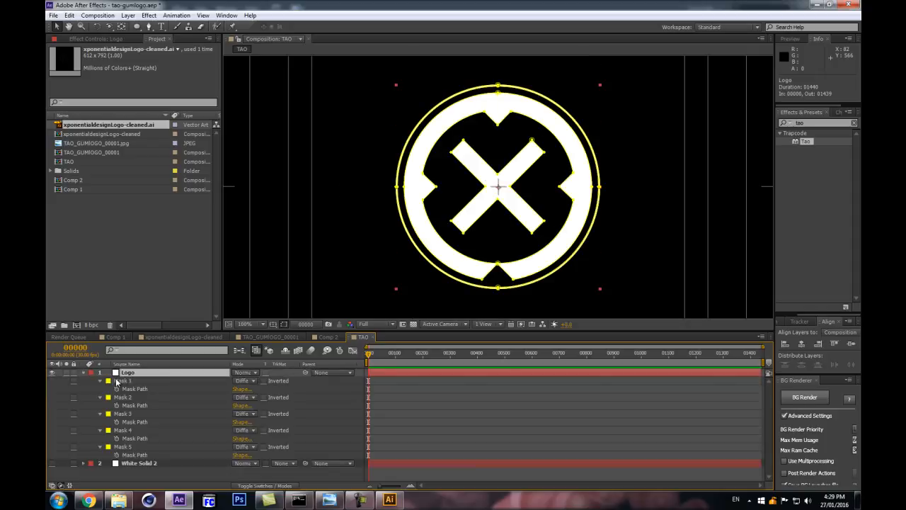
click(124, 380)
click(124, 464)
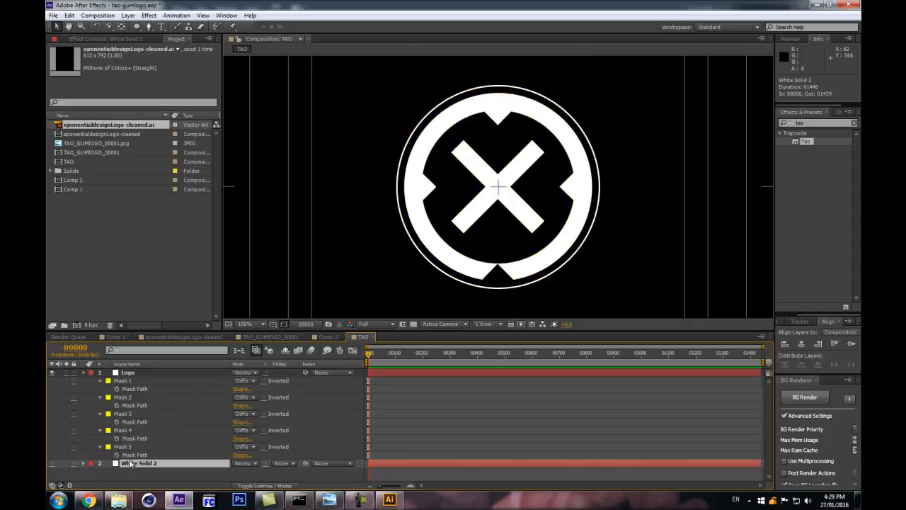
click(51, 463)
click(51, 463)
click(124, 381)
shift+click(122, 448)
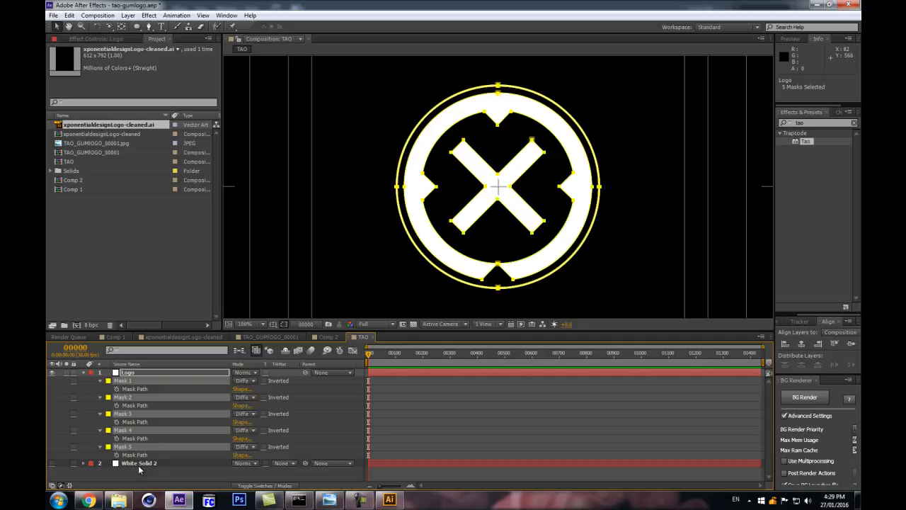
click(139, 465)
key(ctrl+v)
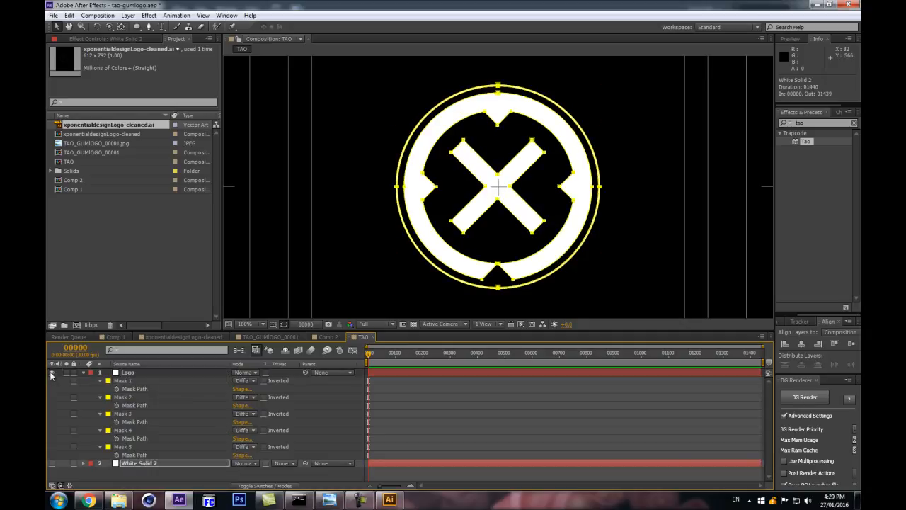
Step: Delete the Logo layer and make White Solid 2 visible
click(131, 375)
key(Delete)
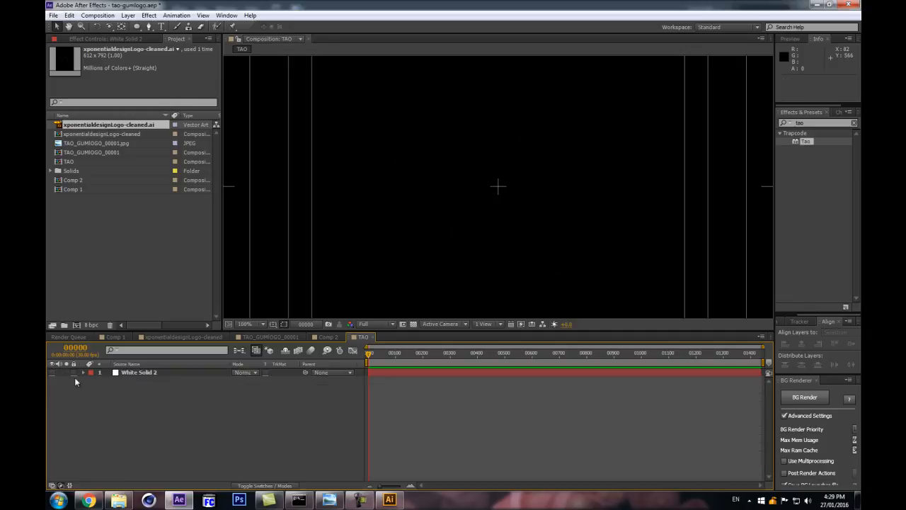
click(52, 373)
click(59, 381)
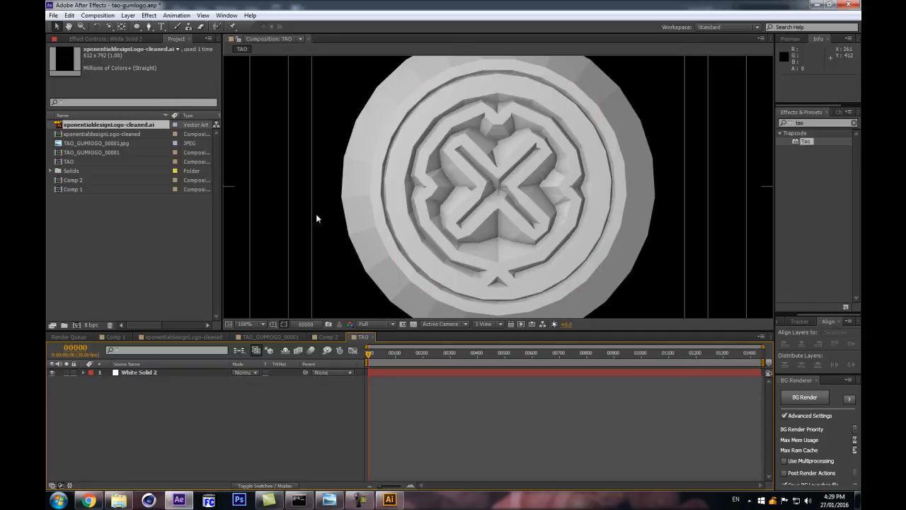
Step: Turn off Generate Path in the Tao effect on White Solid 2 and enlarge the composition view area
click(115, 37)
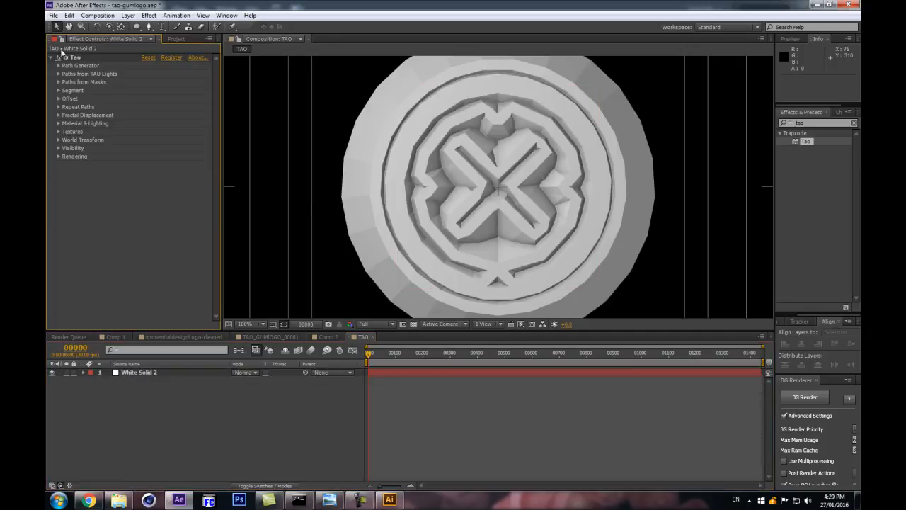
click(58, 65)
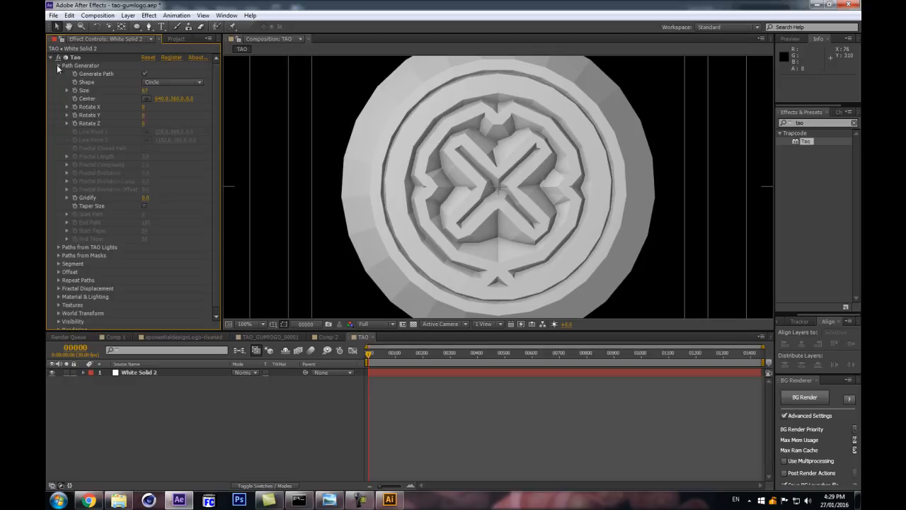
click(144, 73)
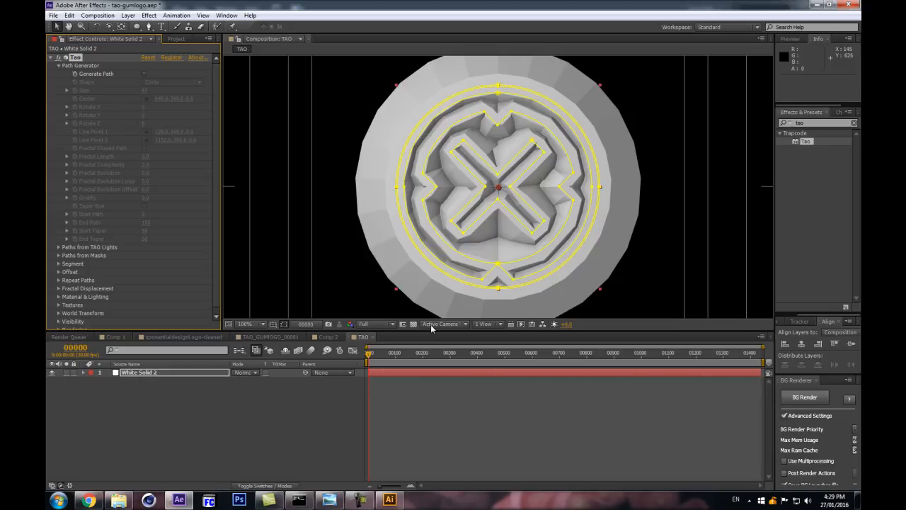
drag(402, 331, 384, 367)
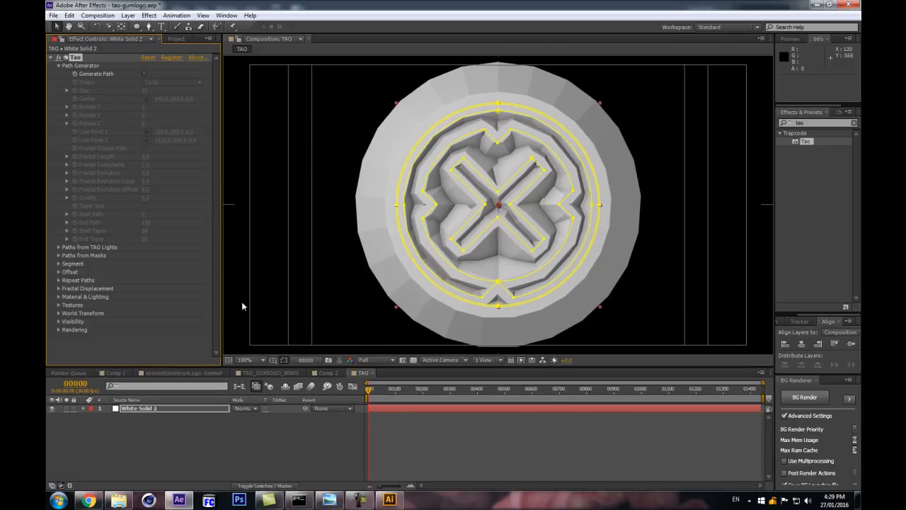
Step: Check that Tao takes its paths from all masks, and set the segment Size to 13
click(81, 255)
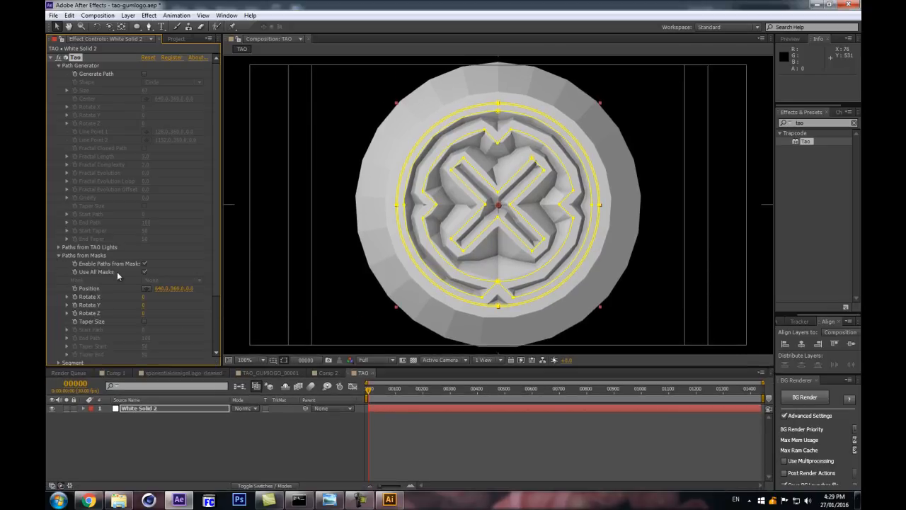
click(143, 264)
scroll(89, 232, down, 3)
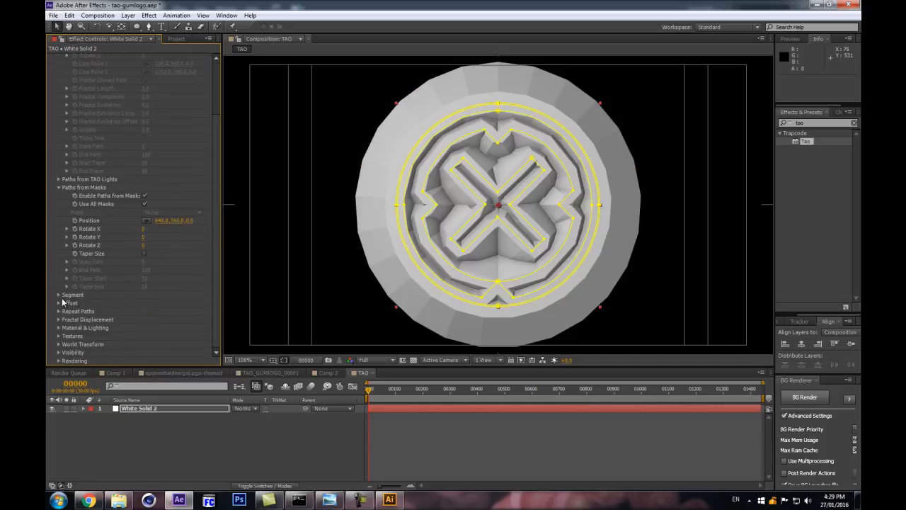
click(59, 297)
scroll(136, 200, down, 5)
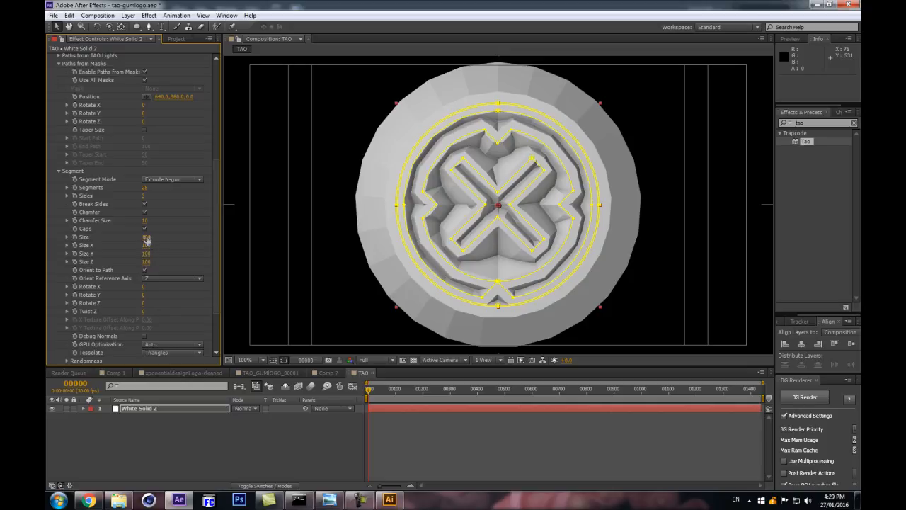
drag(142, 237, 111, 243)
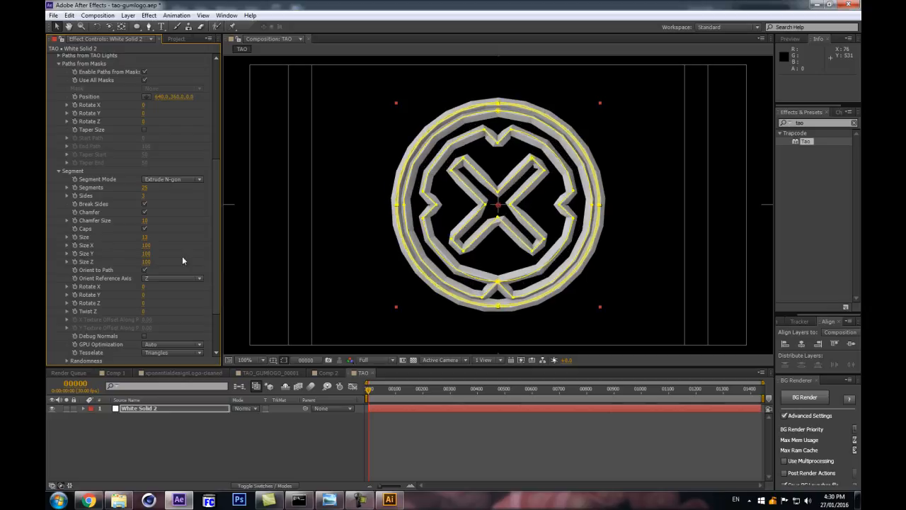
Step: Enlarge the timeline area and reveal the Mask Path properties of all masks on White Solid 2
key(period)
key(comma)
click(193, 427)
click(139, 411)
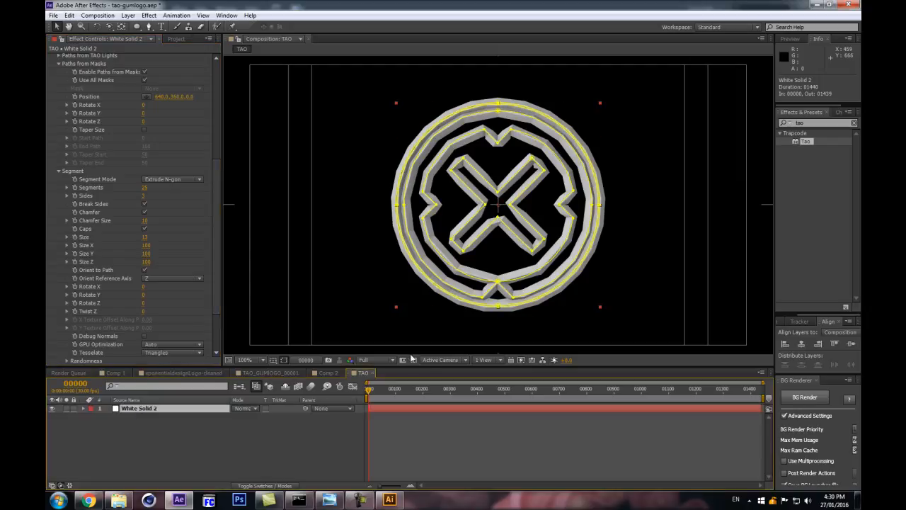
drag(422, 367, 405, 345)
key(m)
key(m)
key(m)
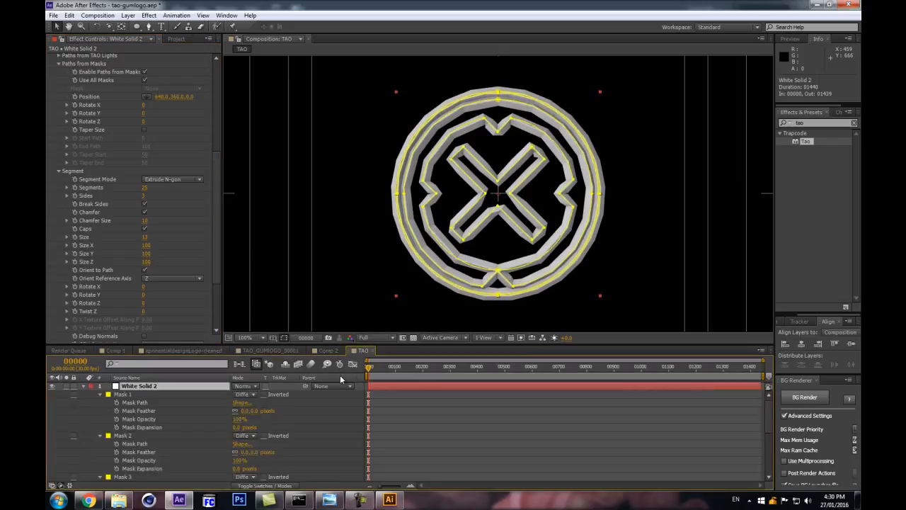
key(m)
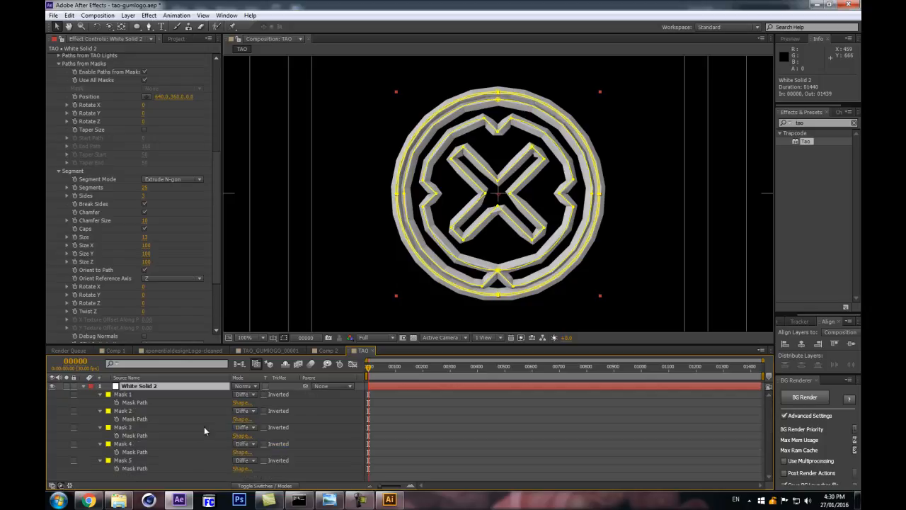
Step: Set the mask color of Mask 5 on White Solid 2 to purple
click(122, 461)
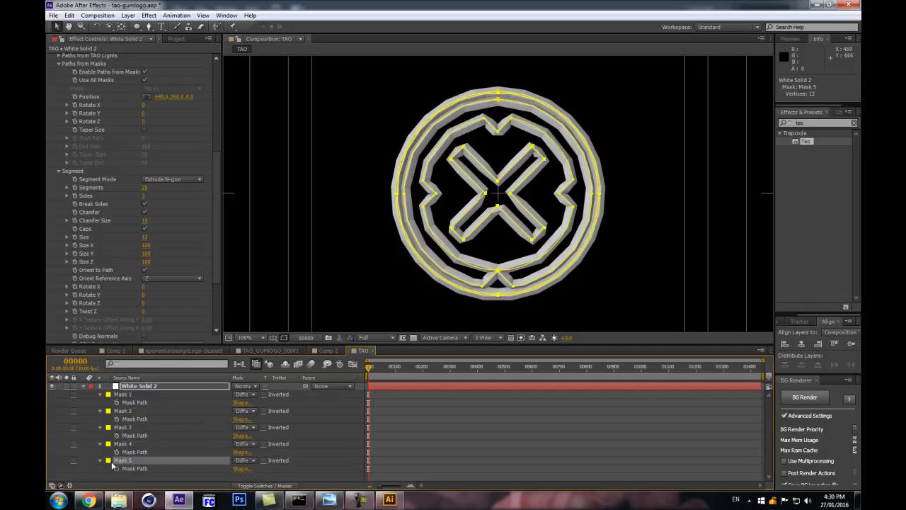
click(112, 464)
click(749, 314)
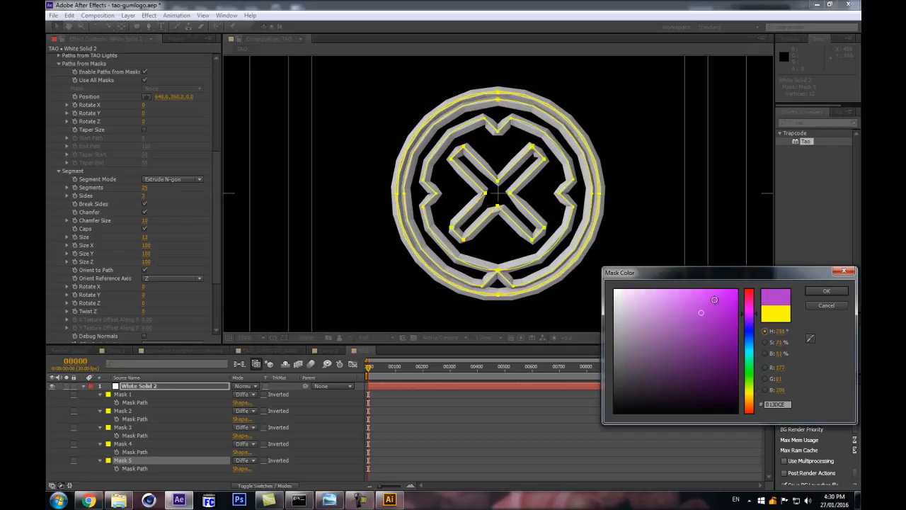
click(826, 291)
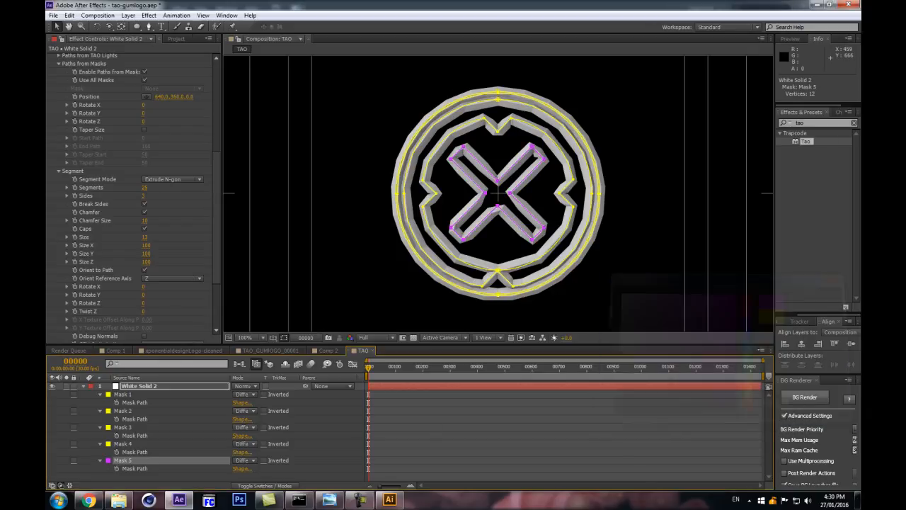
Step: Set the mask color of Mask 4 to blue (0066FF) and that of Mask 3 to green
click(108, 444)
click(749, 339)
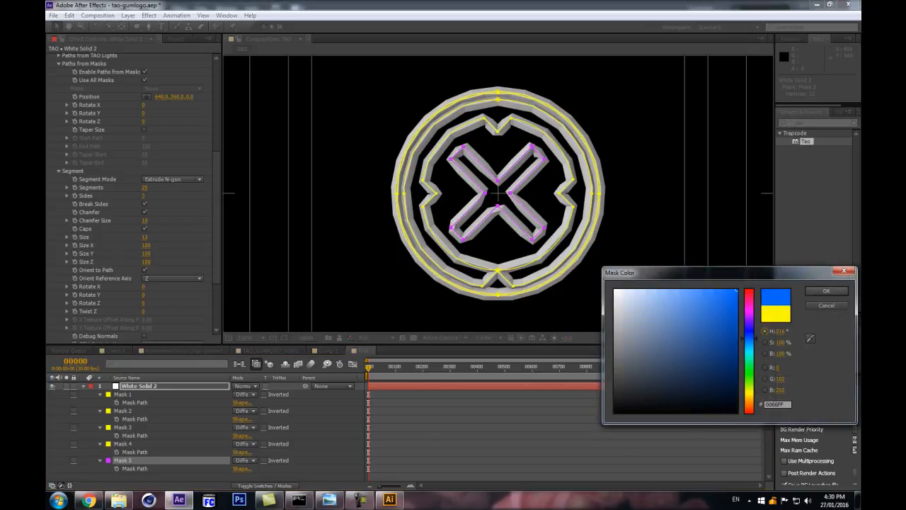
click(826, 291)
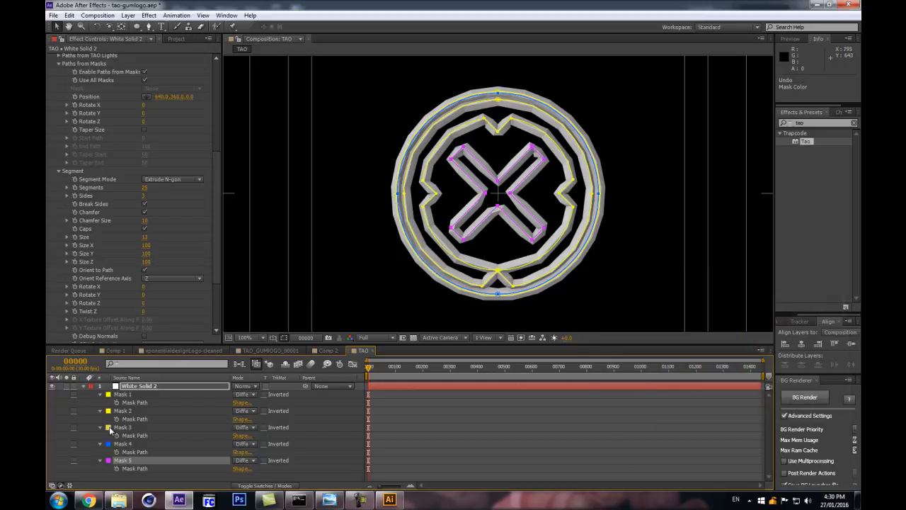
click(108, 460)
click(749, 338)
drag(749, 339, 755, 373)
click(807, 292)
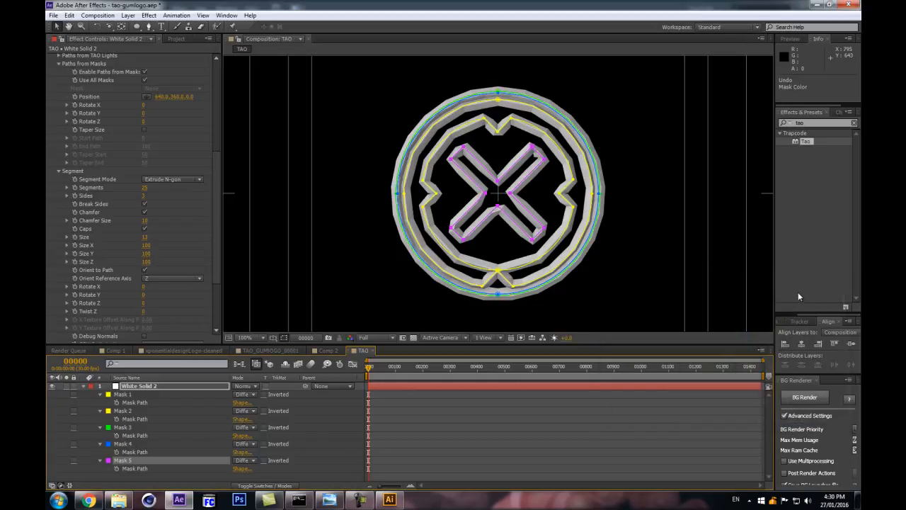
Step: Delete the duplicate outer-ring masks, Mask 3 and Mask 4, from White Solid 2
click(130, 428)
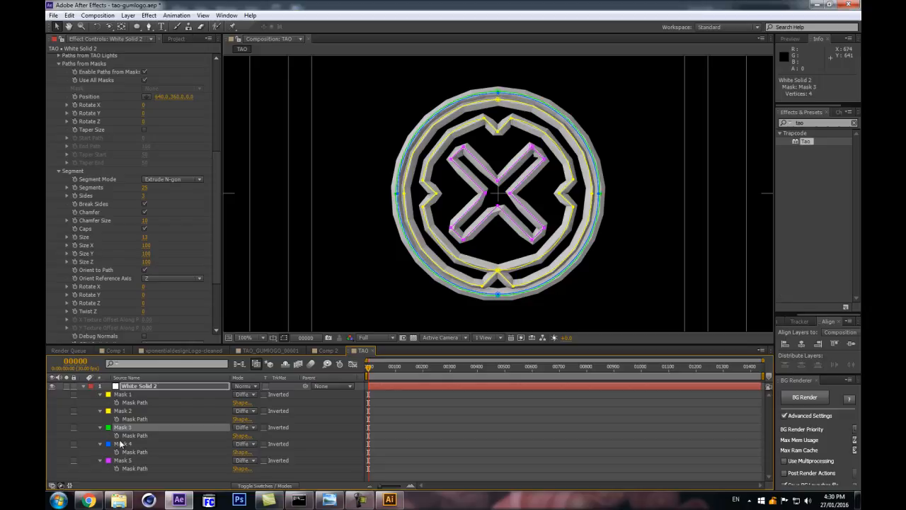
shift+click(132, 444)
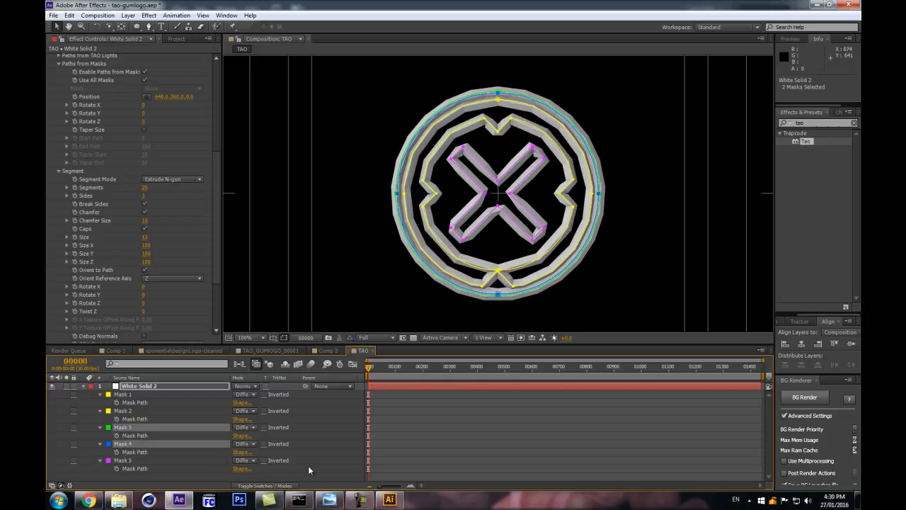
key(Delete)
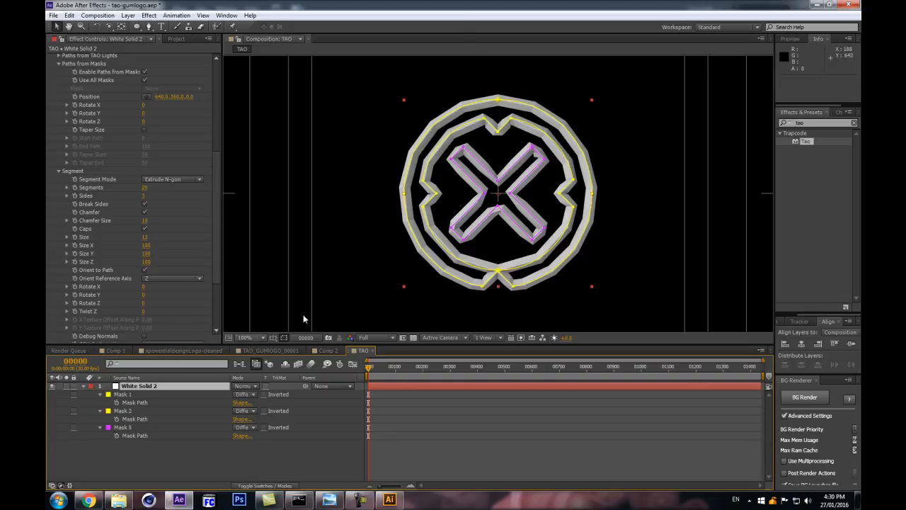
click(132, 449)
Step: Rename the White Solid 2 layer as TAO and widen the effect controls area
click(135, 385)
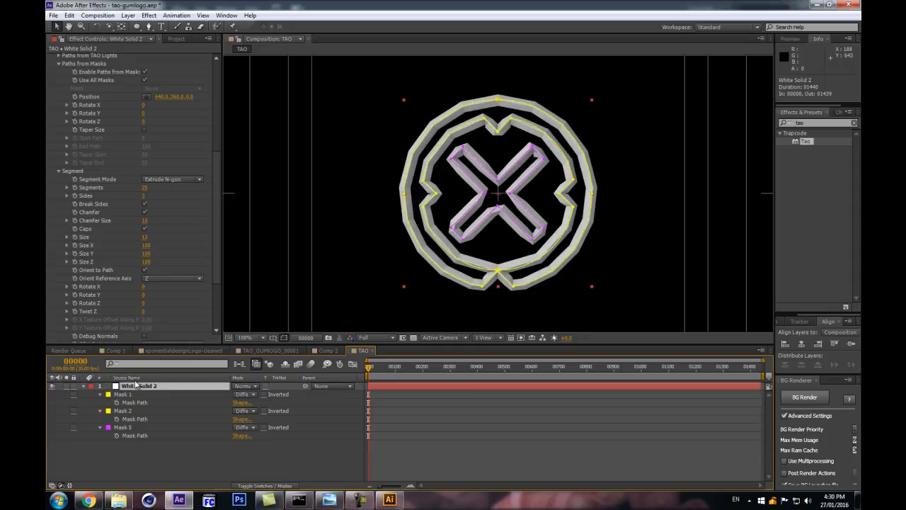
key(Return)
text(TAO)
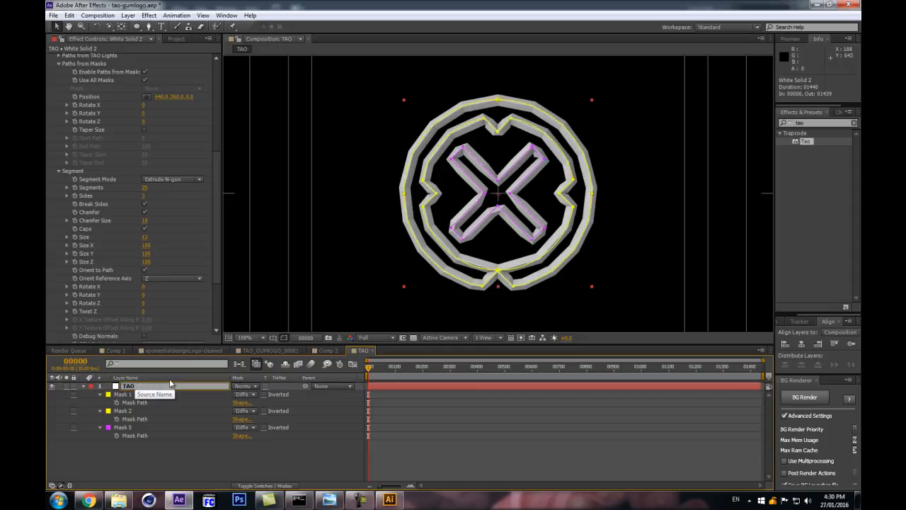
key(Return)
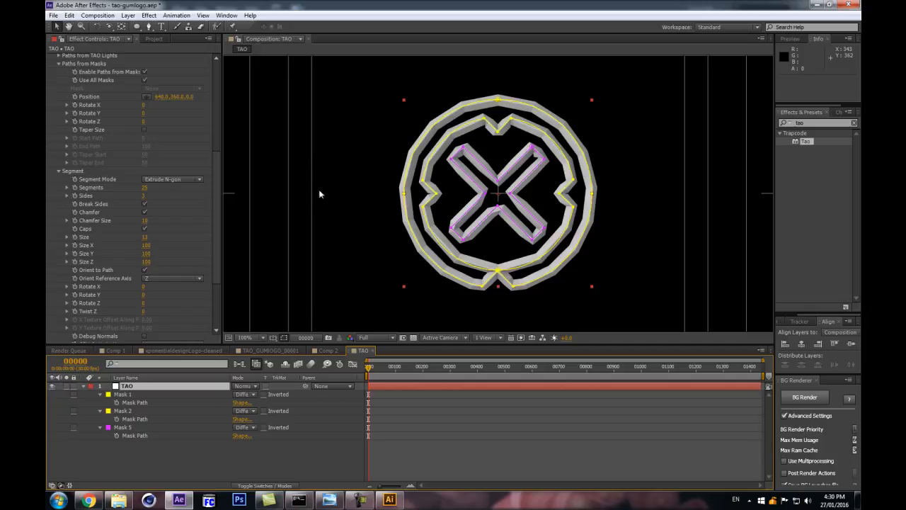
scroll(219, 241, down, 4)
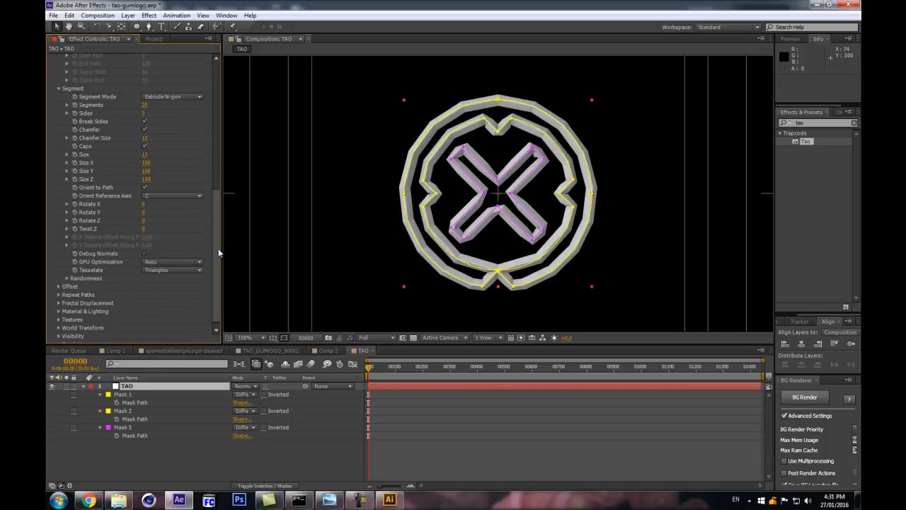
drag(219, 248, 255, 304)
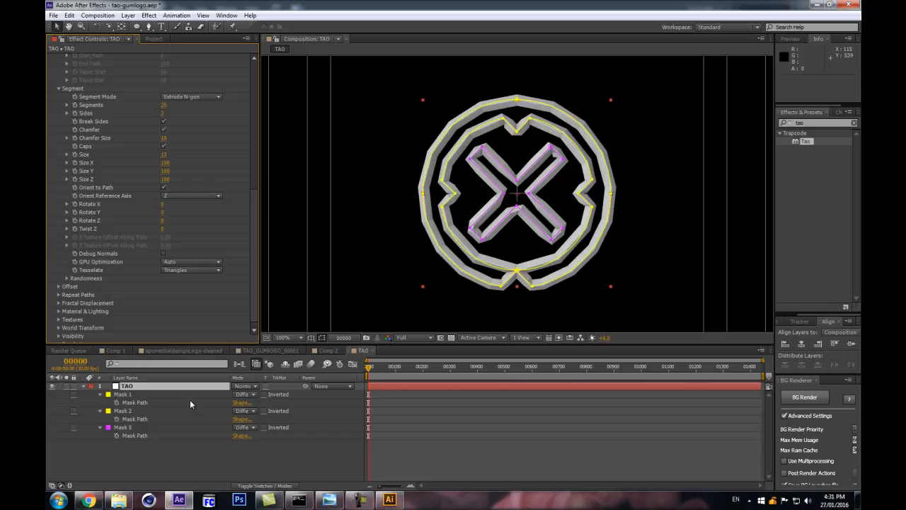
Step: Create a new Spot light named TAO in the composition
key(ctrl+alt+shift+l)
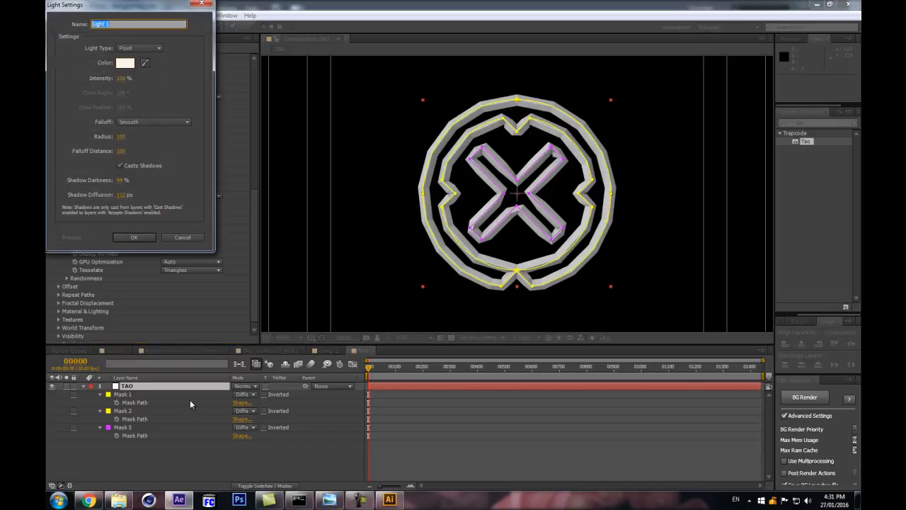
click(126, 48)
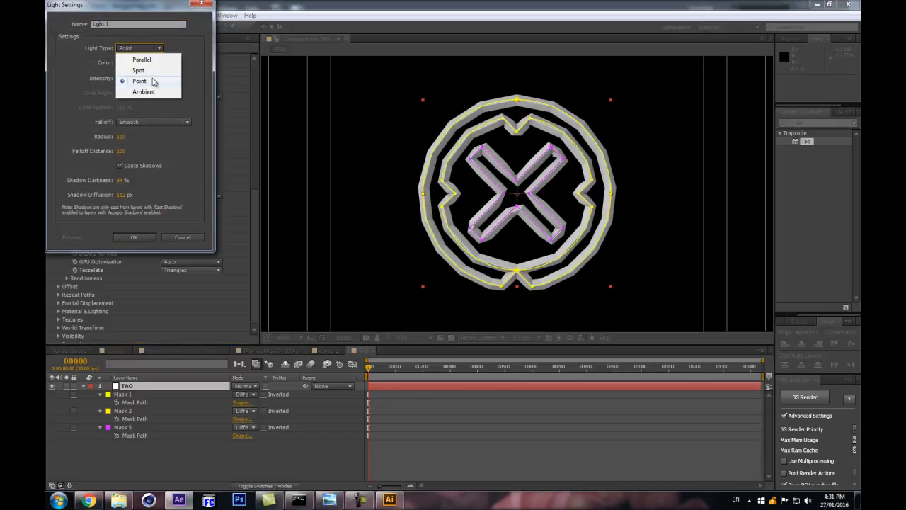
click(160, 68)
drag(122, 24, 62, 39)
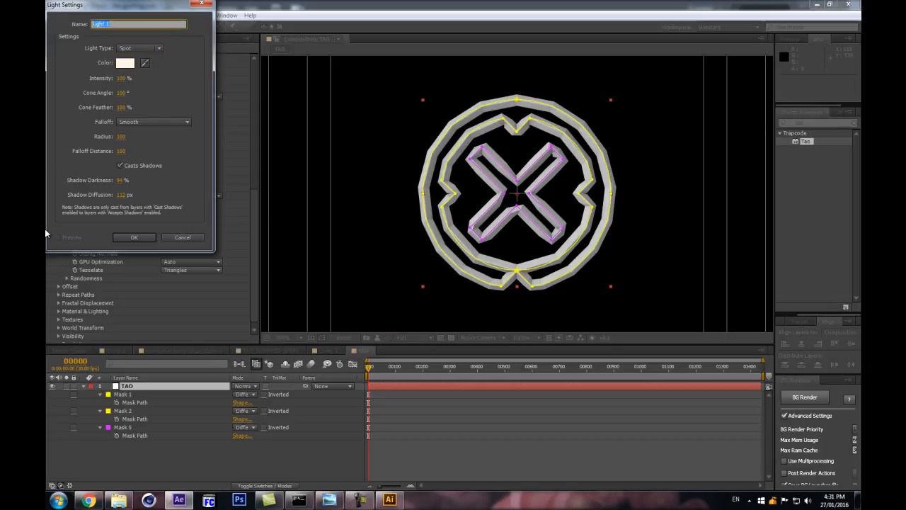
text(TAO)
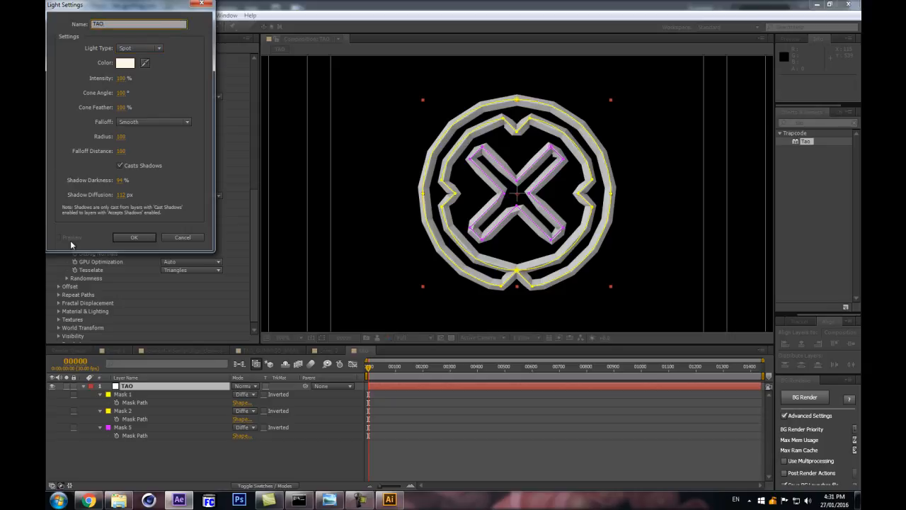
key(Return)
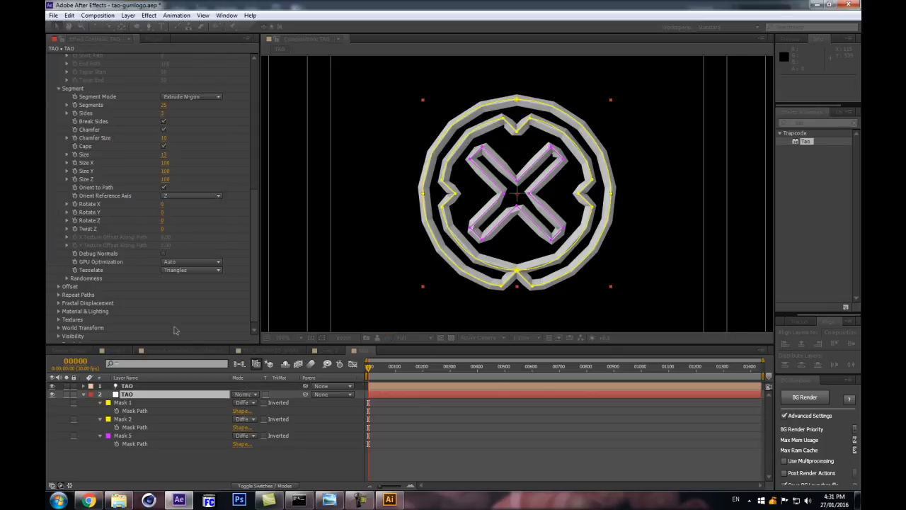
Step: Copy the Mask Path of Mask 1 and paste it onto the TAO light's Position property
scroll(548, 152, down, 2)
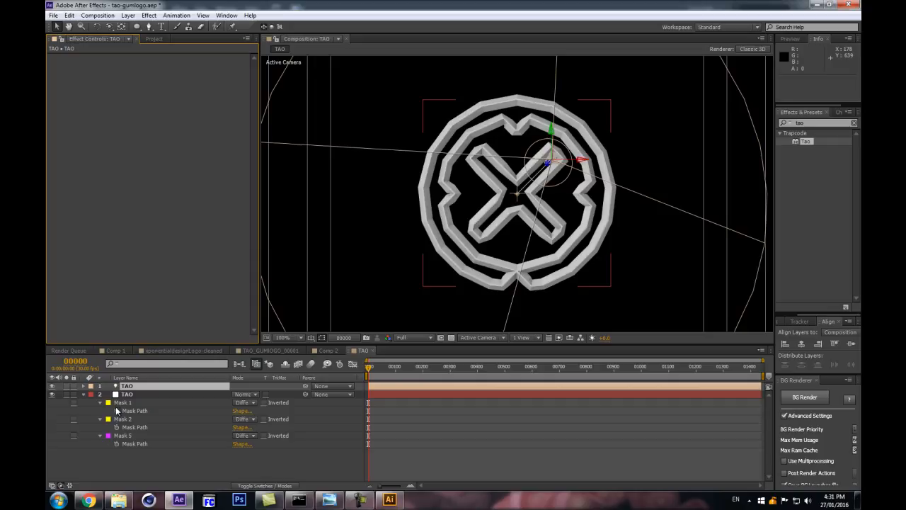
key(p)
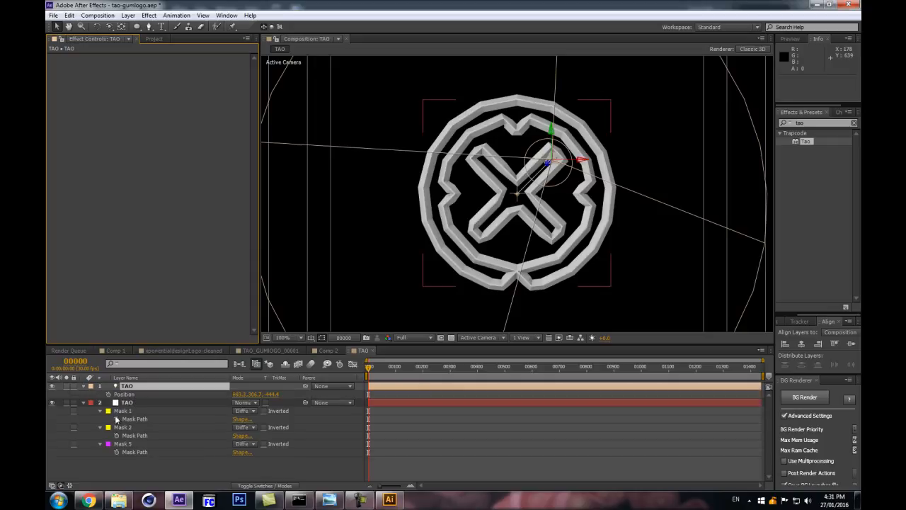
click(135, 420)
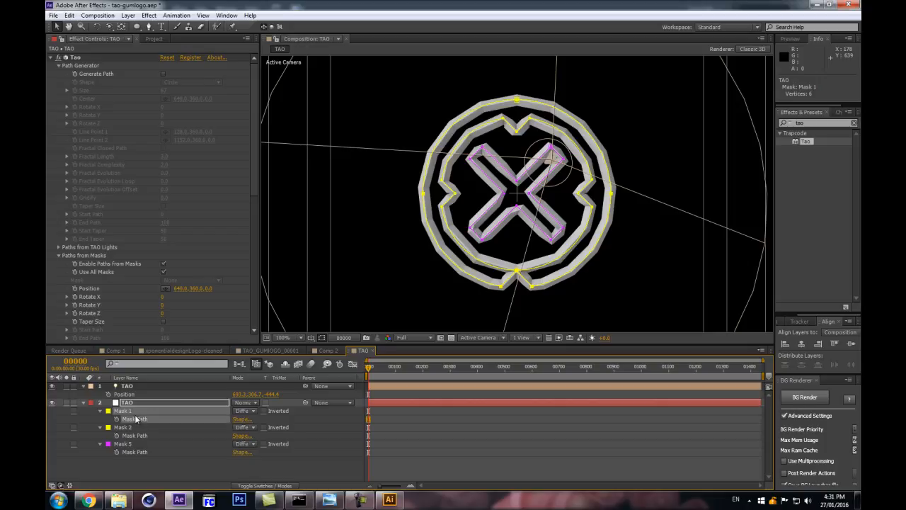
click(132, 460)
click(131, 419)
click(135, 396)
key(ctrl+v)
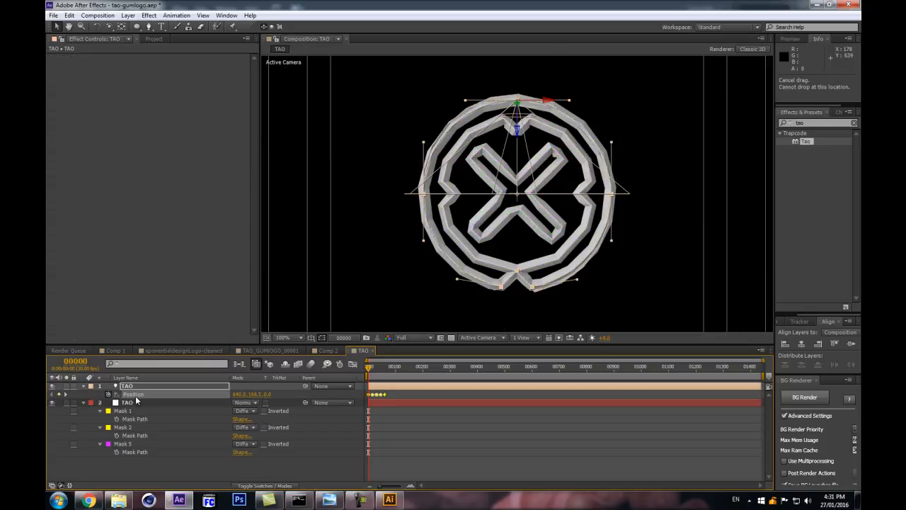
Step: Turn off Enable Paths from Masks in the Tao effect on the TAO solid layer
click(129, 403)
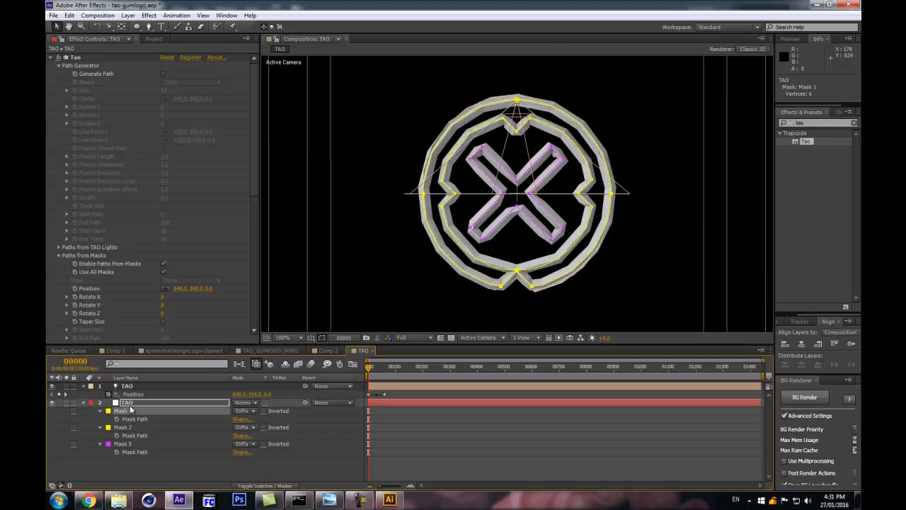
click(164, 263)
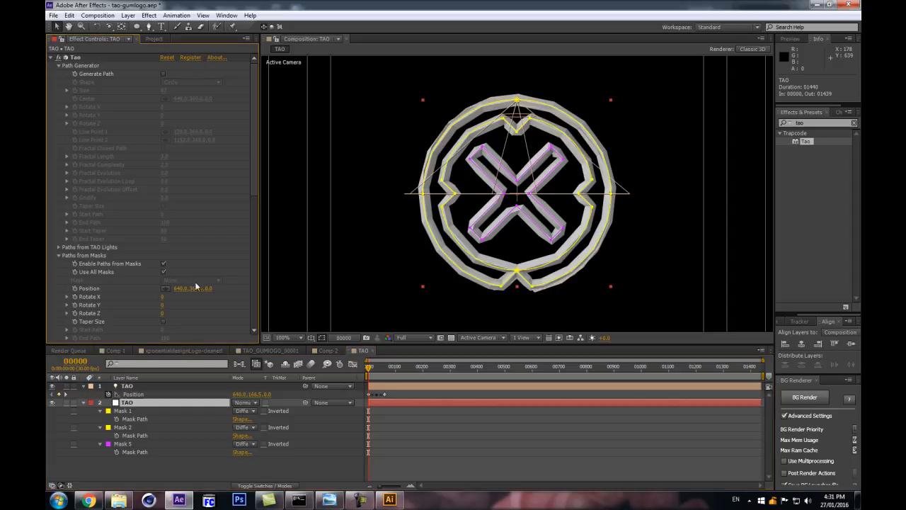
key(ctrl+z)
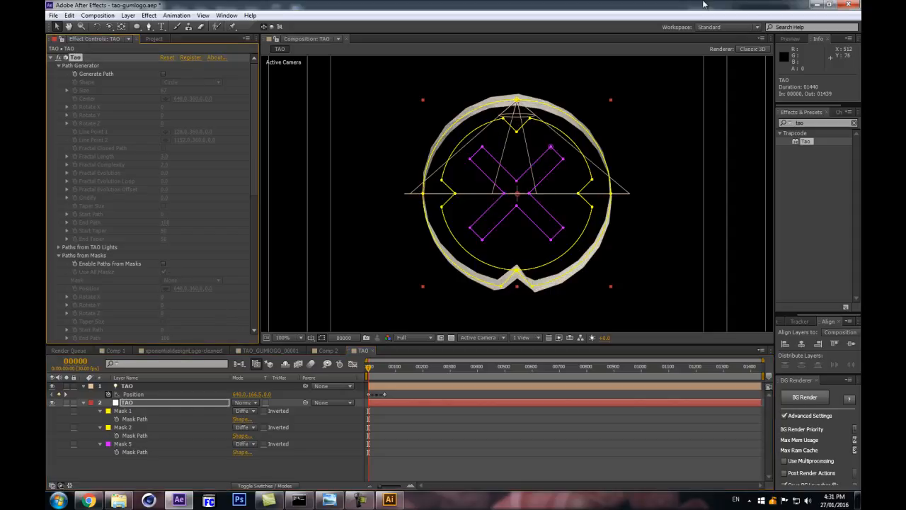
Step: Set the TAO light's Auto-Orientation to Off, and reselect the TAO solid layer
click(577, 160)
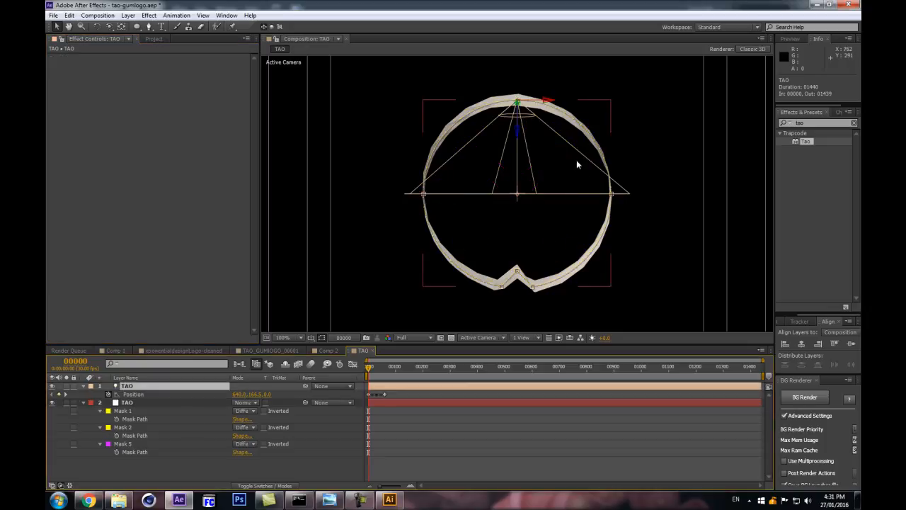
click(139, 403)
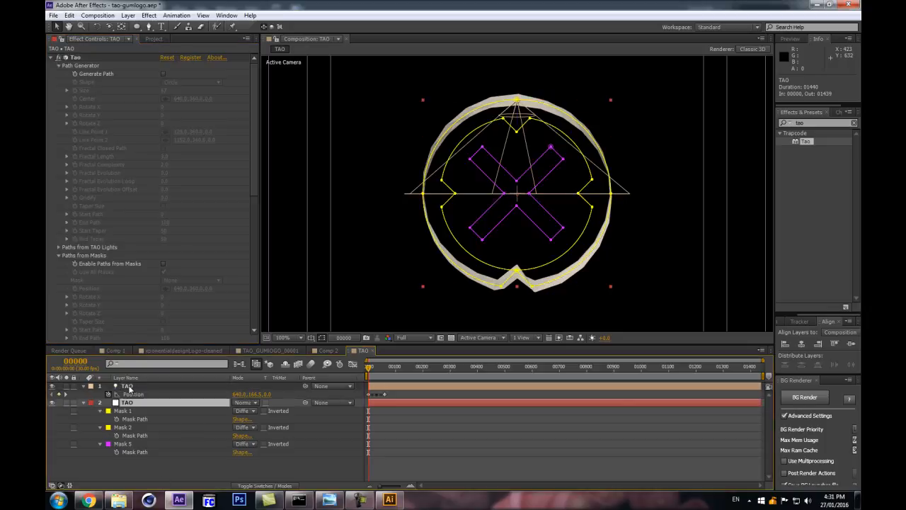
right_click(129, 386)
mouse_move(165, 74)
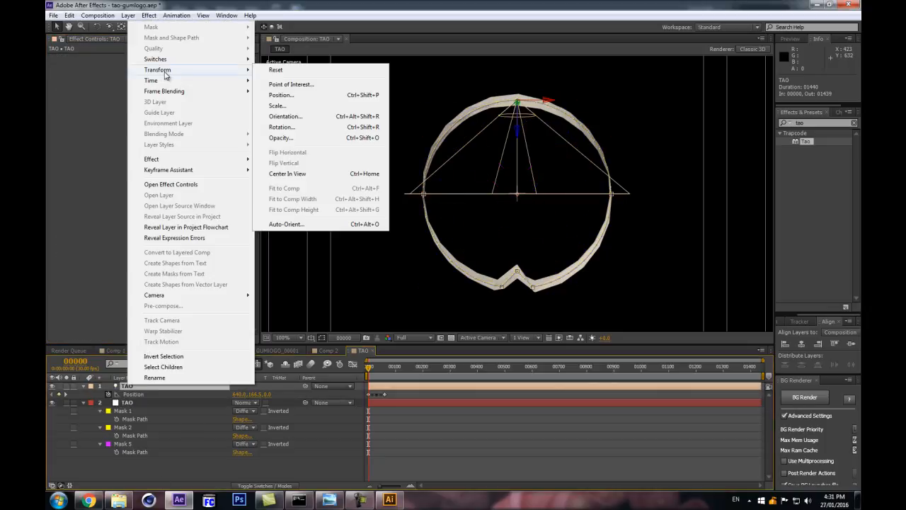
click(287, 224)
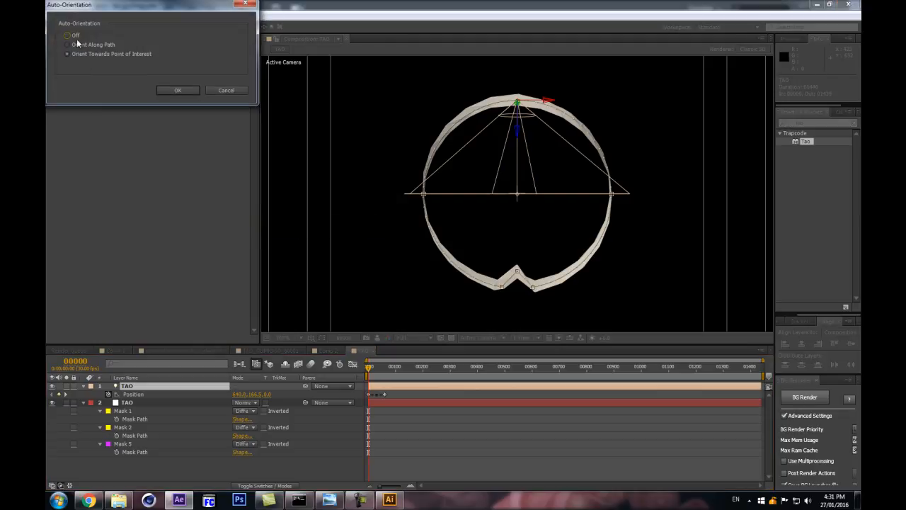
click(178, 90)
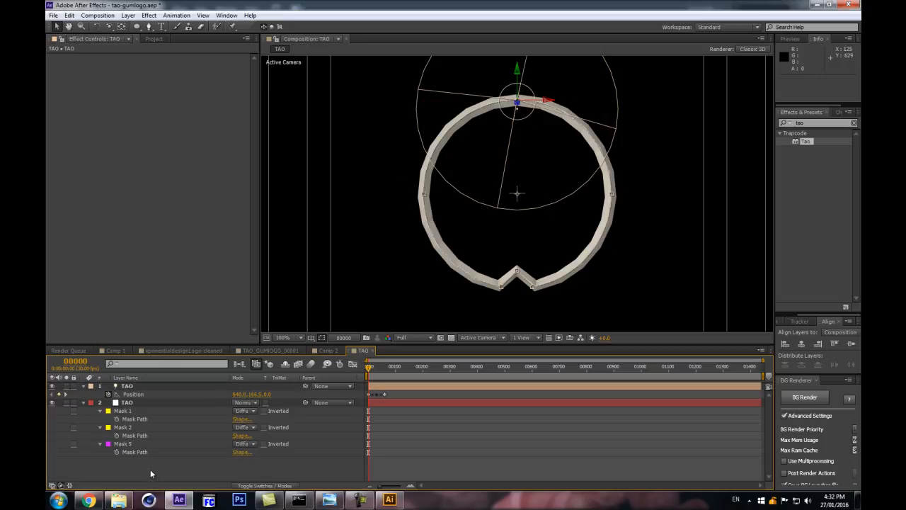
click(142, 402)
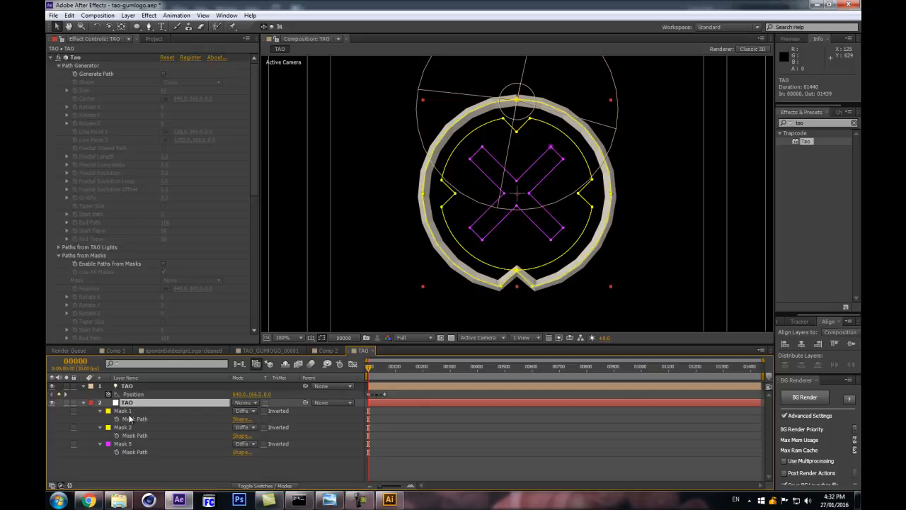
Step: Duplicate the TAO light, then copy the Mask Path of Mask 2 and paste it onto the duplicate's Position property
click(149, 385)
key(ctrl+d)
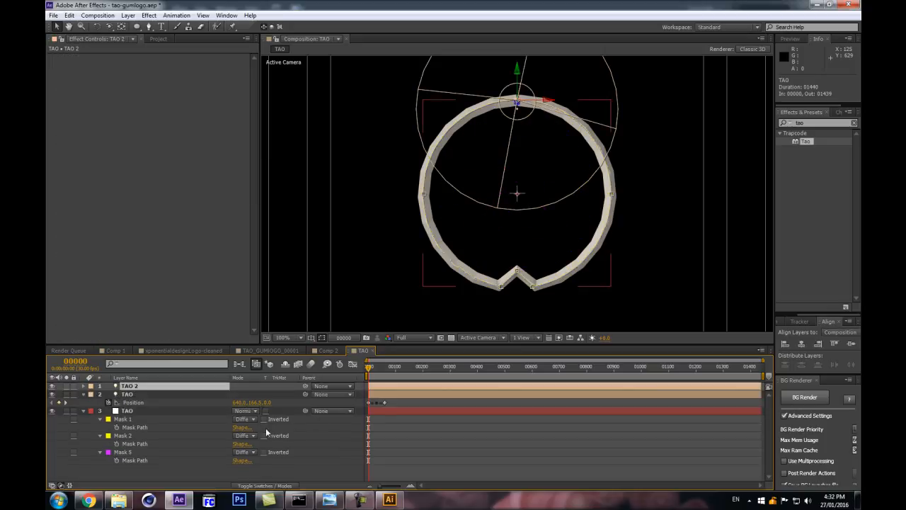
click(132, 443)
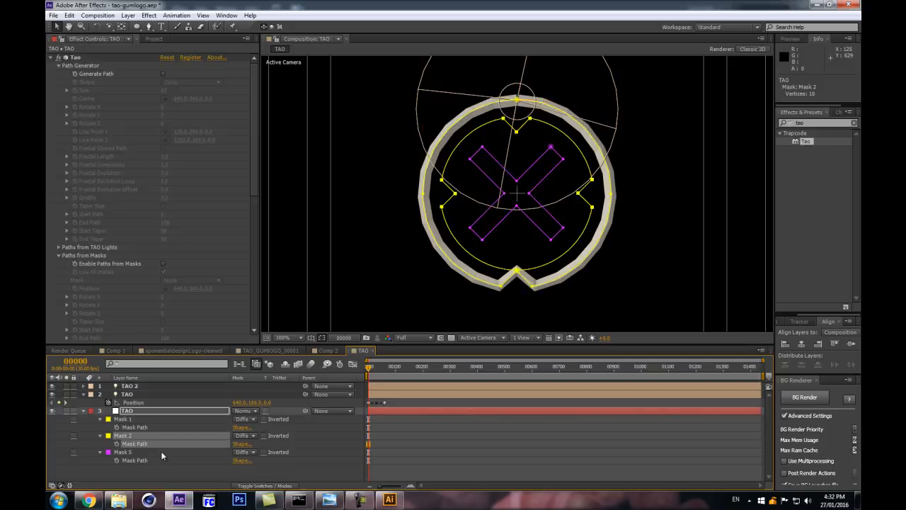
click(130, 387)
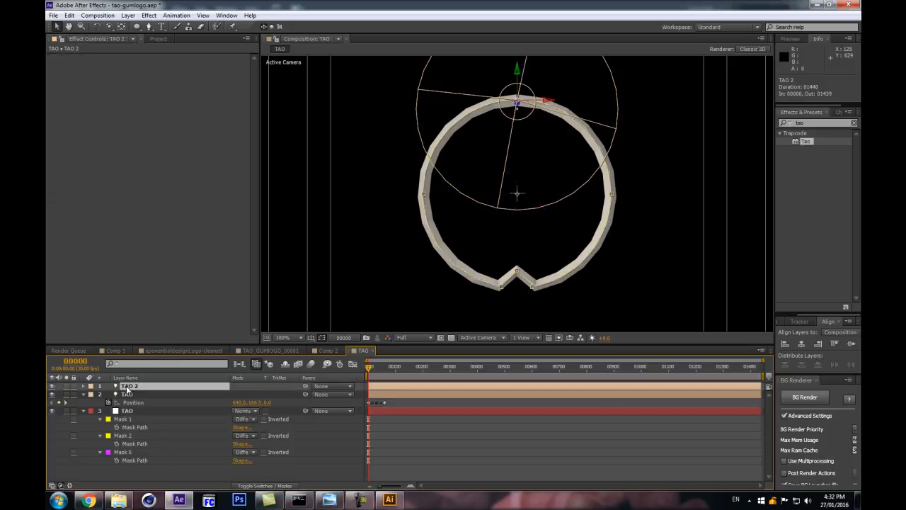
key(p)
click(126, 395)
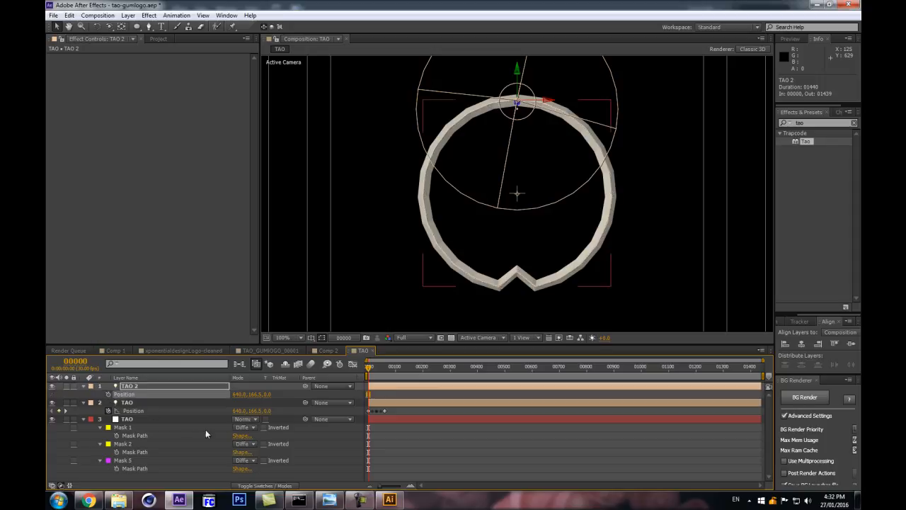
key(ctrl+v)
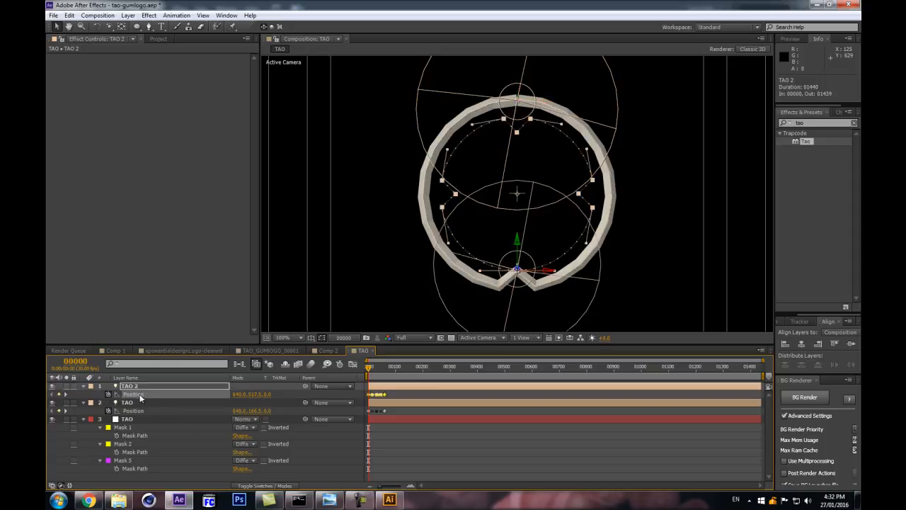
Step: Duplicate the TAO 2 light, clear the copy's Position keyframes, and paste the Mask Path of Mask 5 onto its Position
click(146, 420)
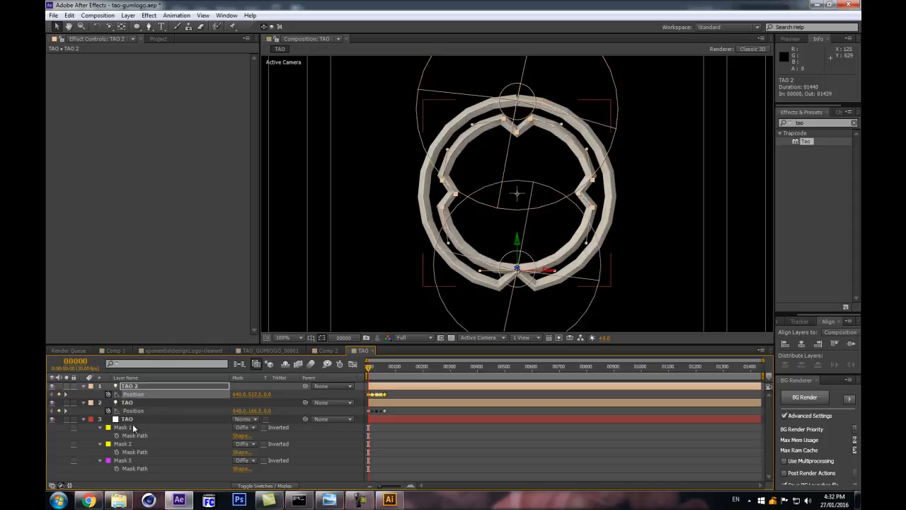
click(133, 468)
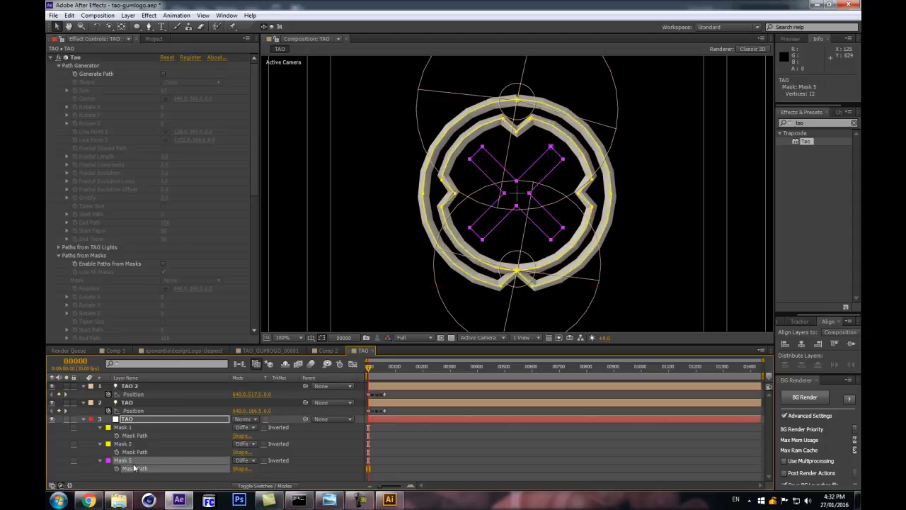
click(148, 392)
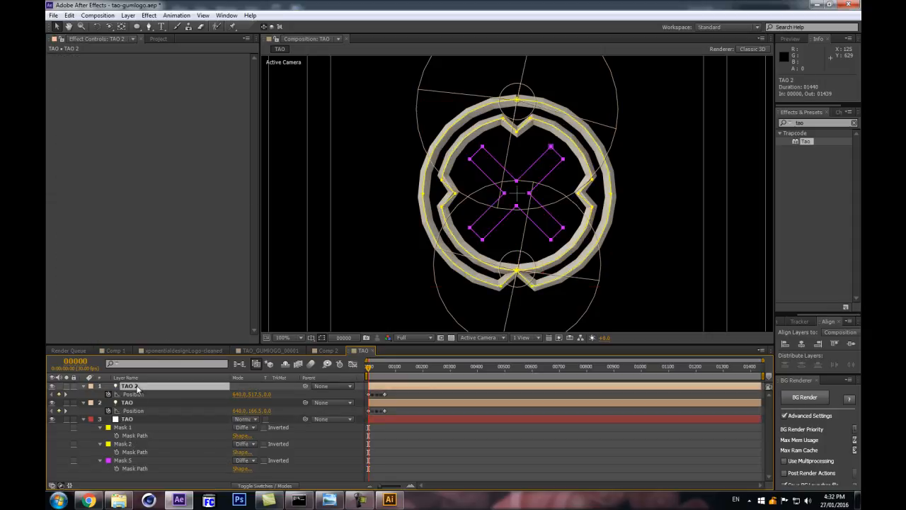
key(ctrl+d)
key(p)
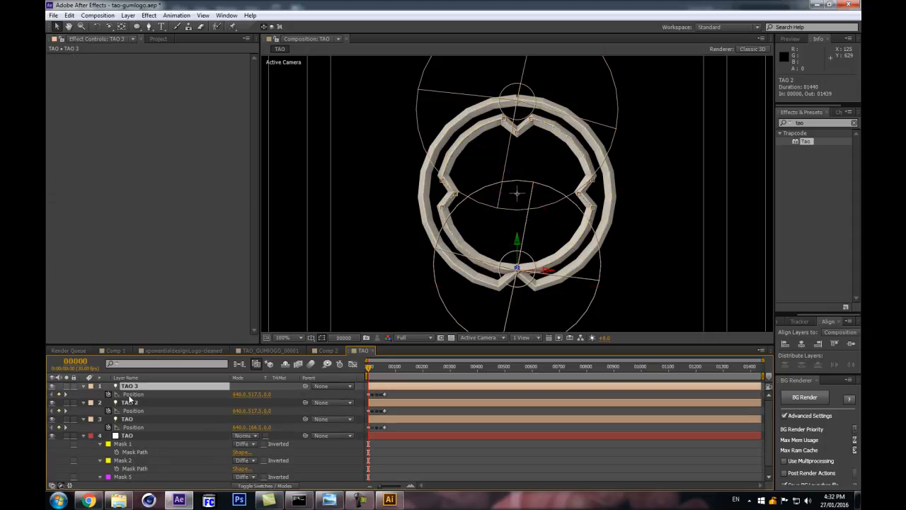
click(136, 394)
click(137, 387)
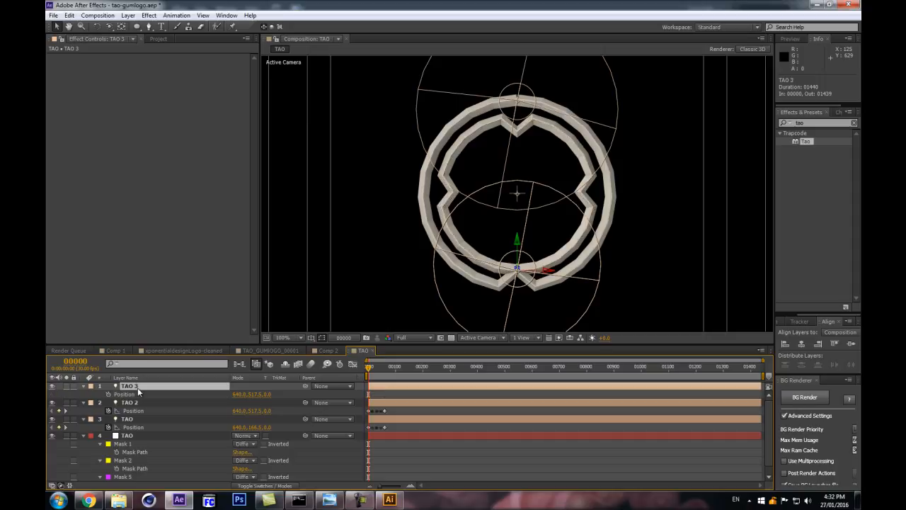
click(126, 395)
key(ctrl+v)
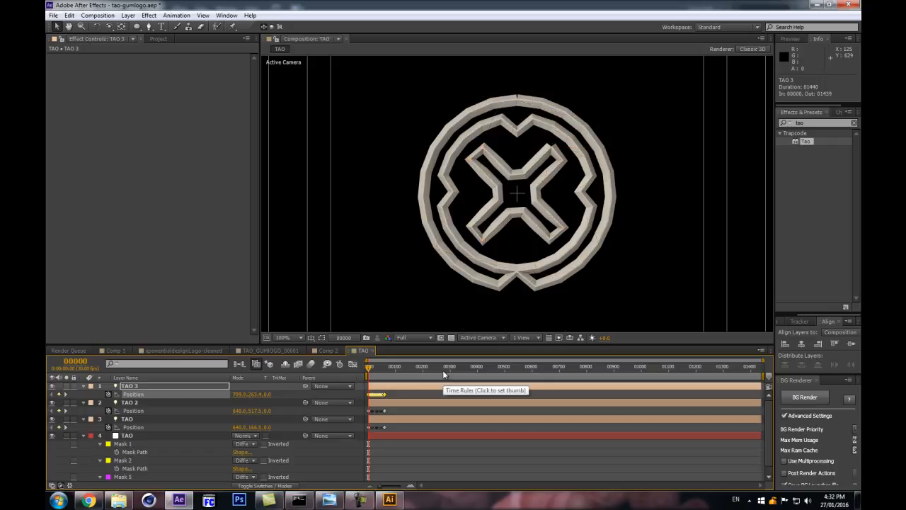
Step: Move the current time to frame 60, collapse the properties of all layers, and select the TAO solid layer
drag(368, 369, 387, 370)
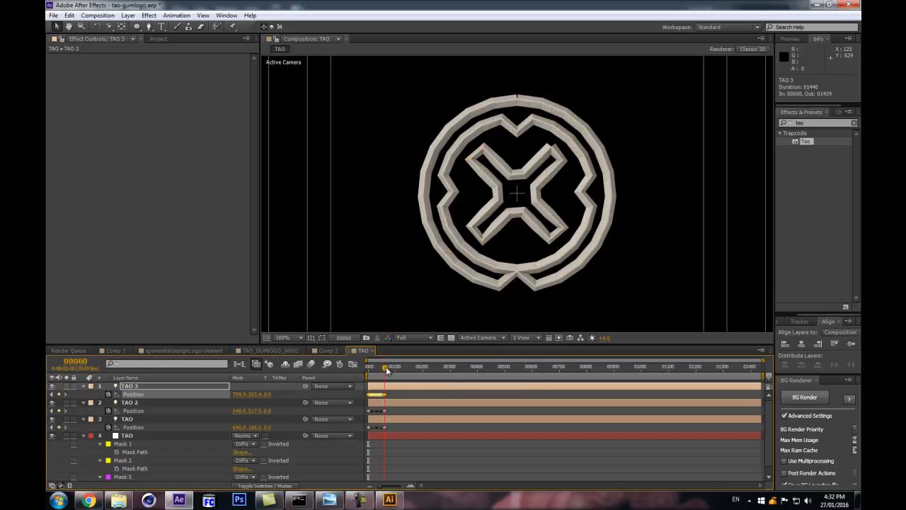
key(period)
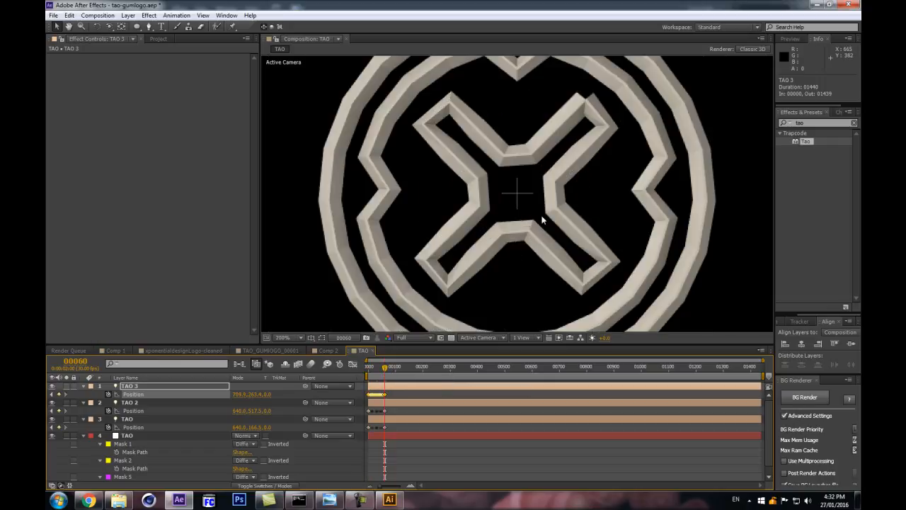
key(comma)
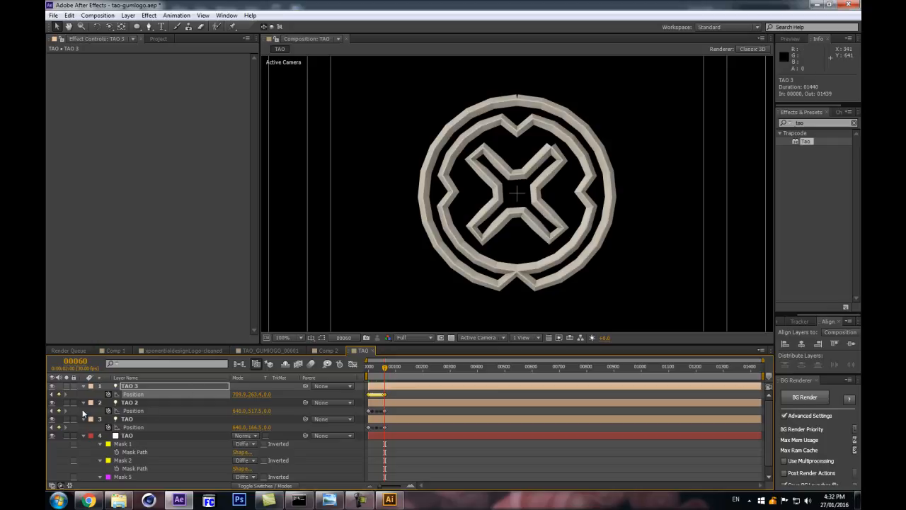
key(ctrl+a)
key(u)
click(134, 412)
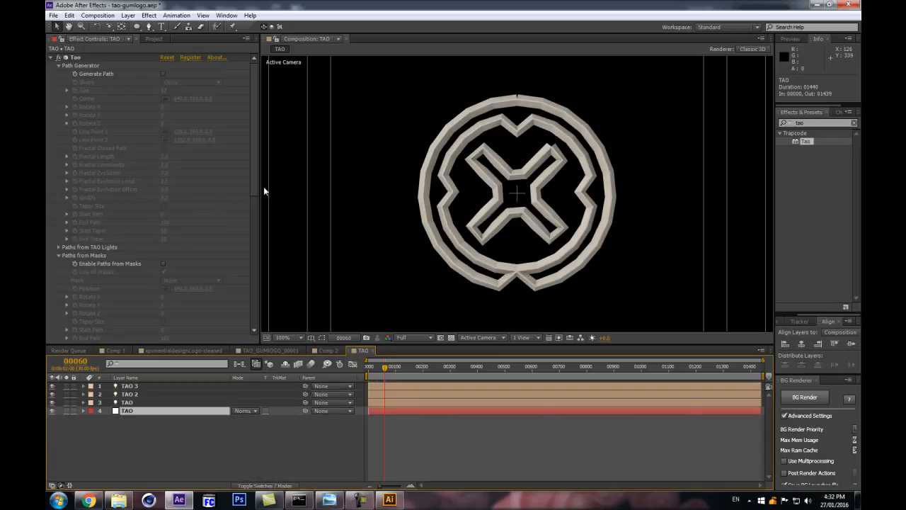
Step: Set the Tao effect's Segment Mode to Repeat Sphere and its Segments to 60
scroll(238, 227, down, 5)
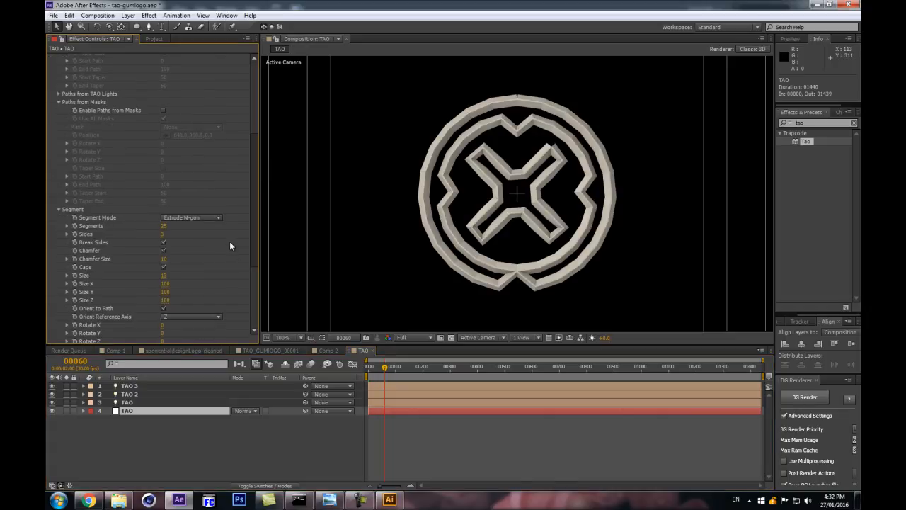
click(170, 214)
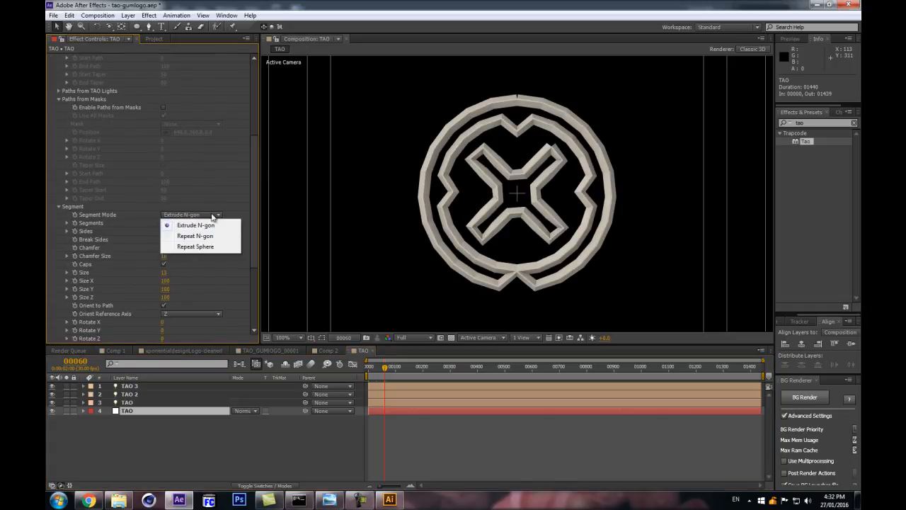
click(195, 246)
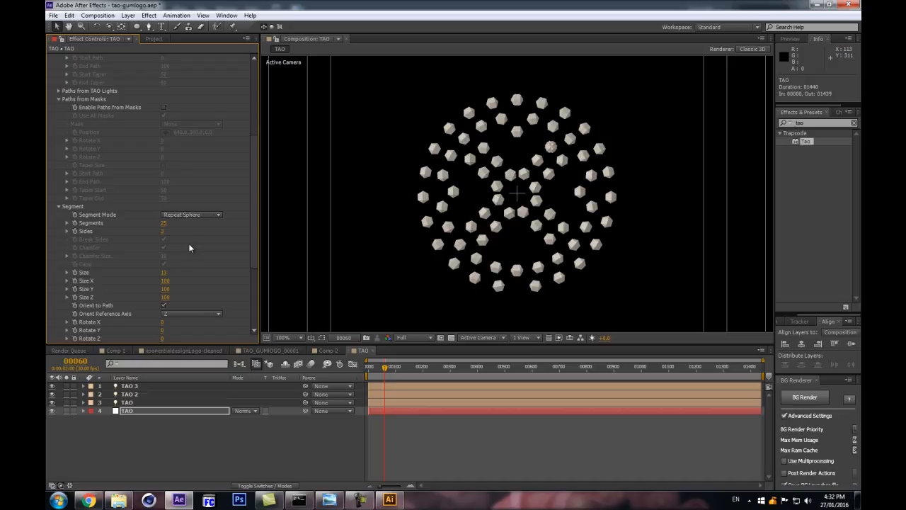
drag(163, 224, 186, 232)
key(period)
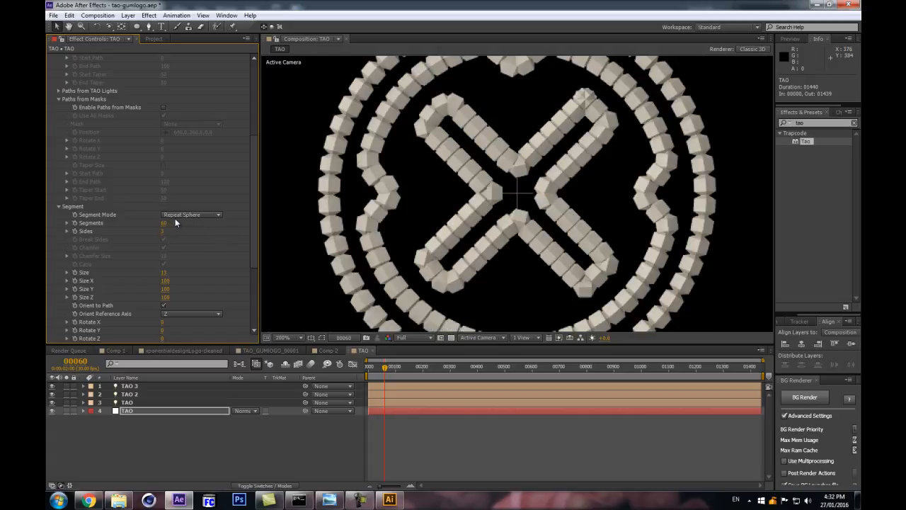
key(comma)
key(period)
Step: Reveal the Light Options of the original TAO light and enable keyframing for its Color at frame 0
click(150, 402)
key(p)
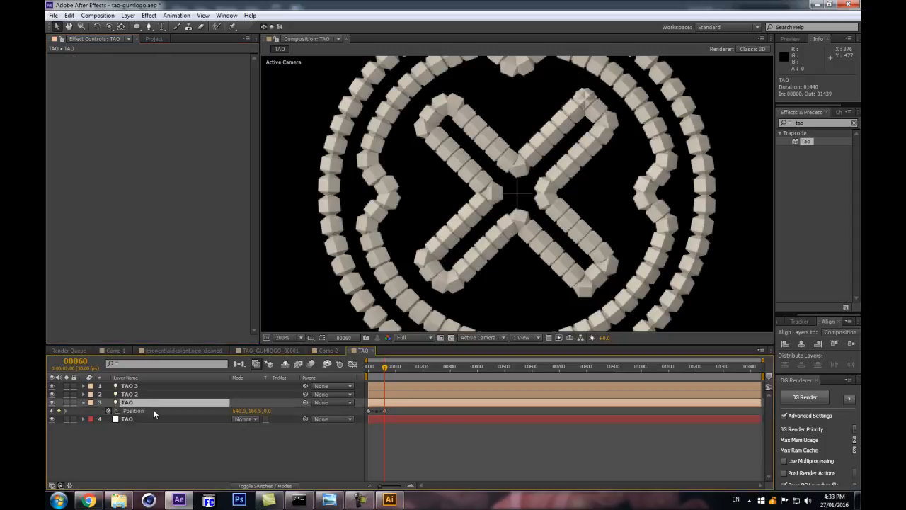
key(p)
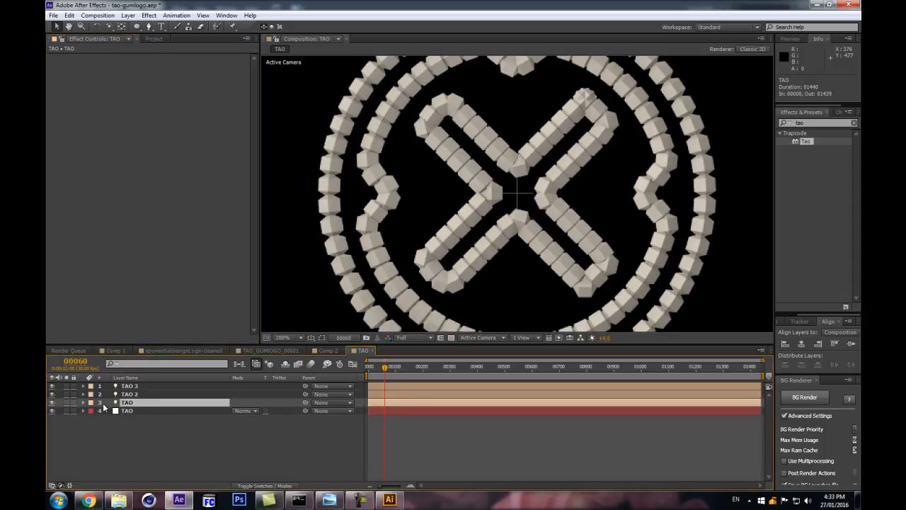
key(equal)
drag(376, 460, 424, 446)
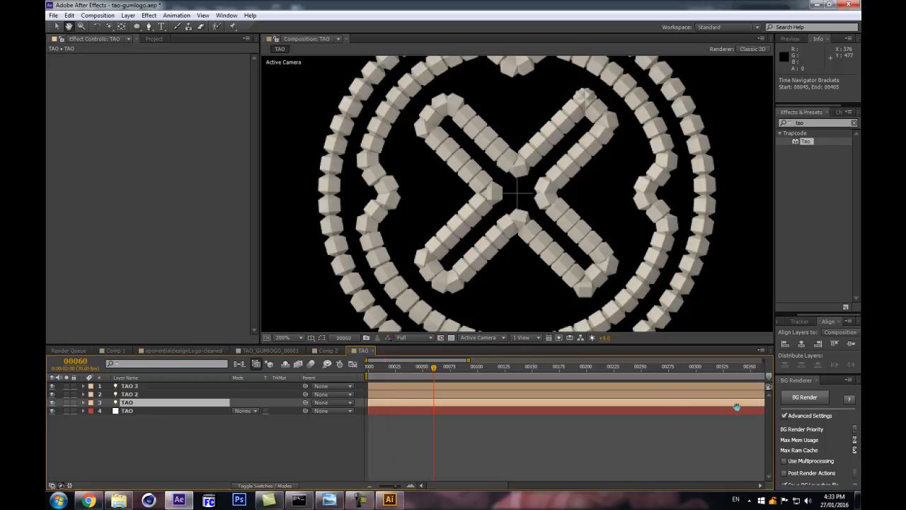
key(a)
key(a)
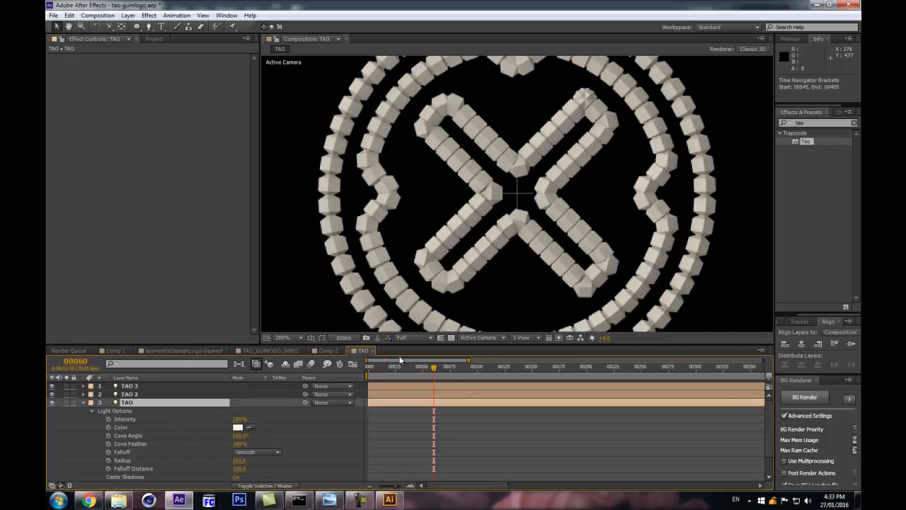
key(Home)
click(109, 427)
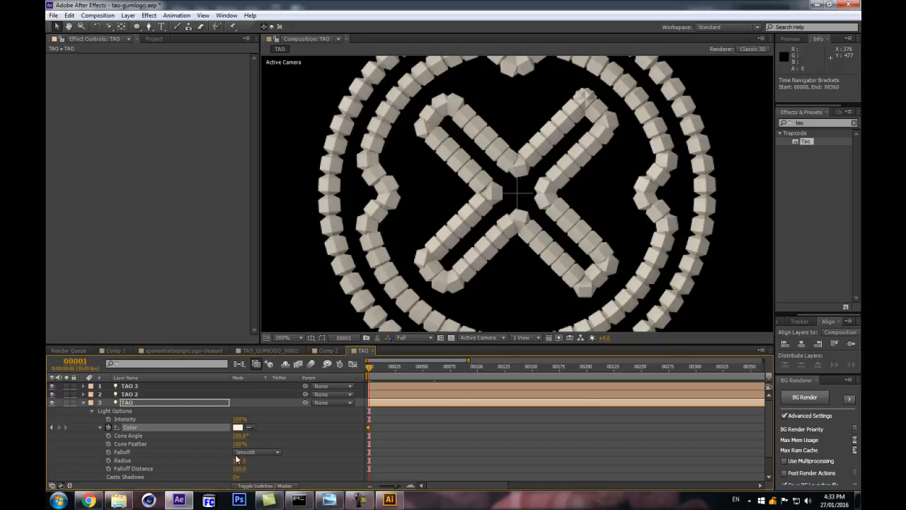
Step: Place the After Effects window beside the Chrome window showing the chewing gum wall photo, so both are visible
key(super+Down)
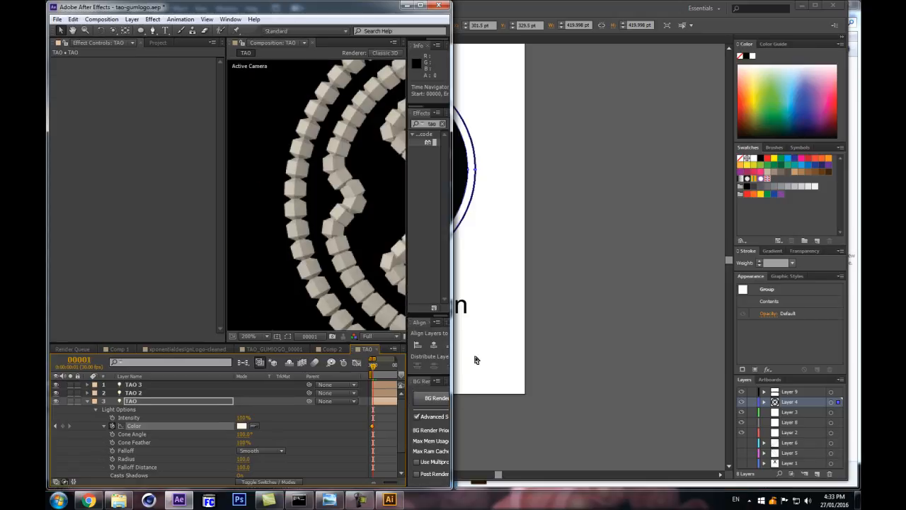
click(88, 501)
key(ctrl+Tab)
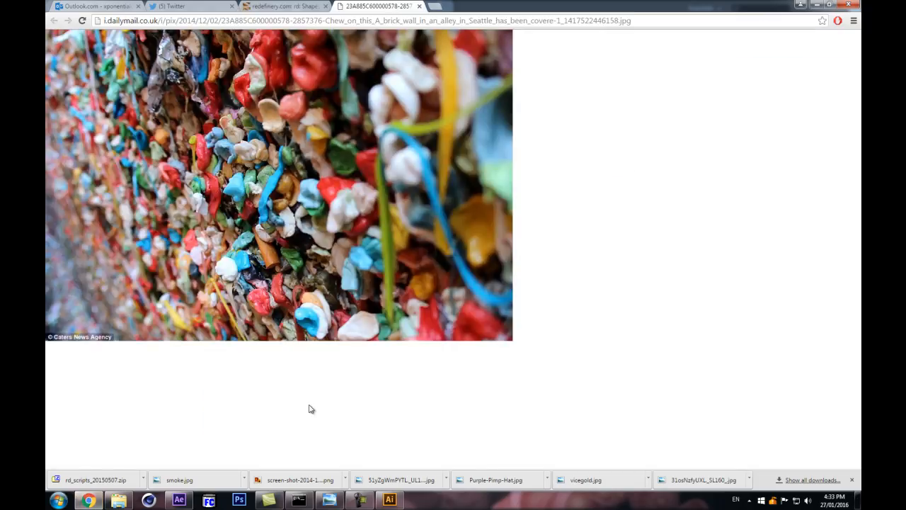
key(super+Down)
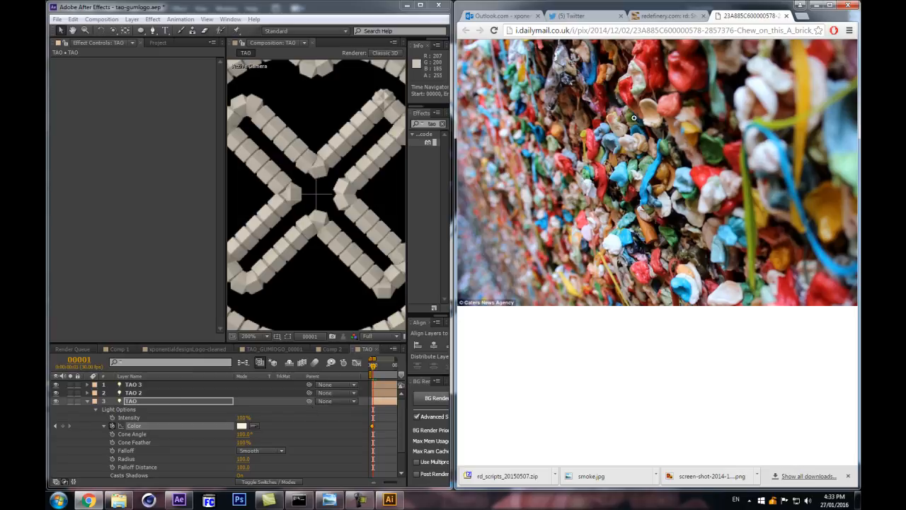
drag(449, 211, 550, 180)
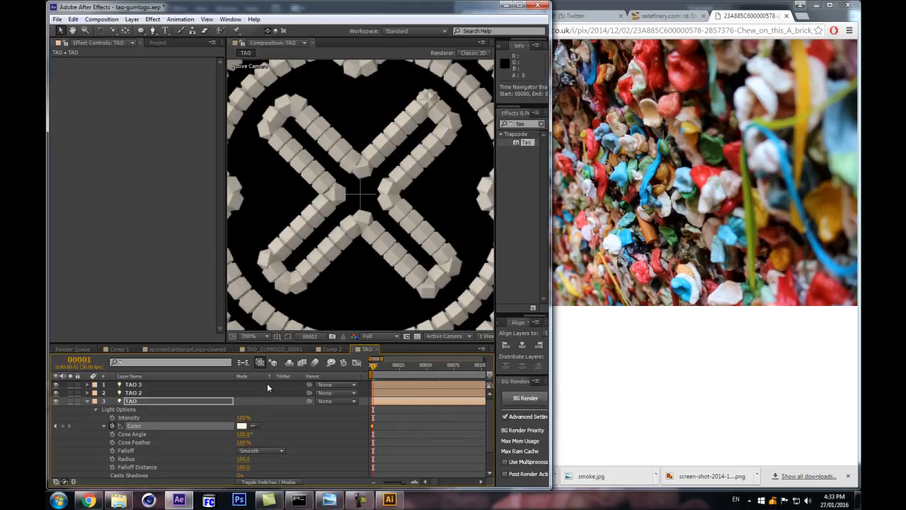
Step: Keyframe the TAO light's Color with light blue at frame 1 and red at frame 2, sampling both from the gum photo
click(255, 426)
click(629, 173)
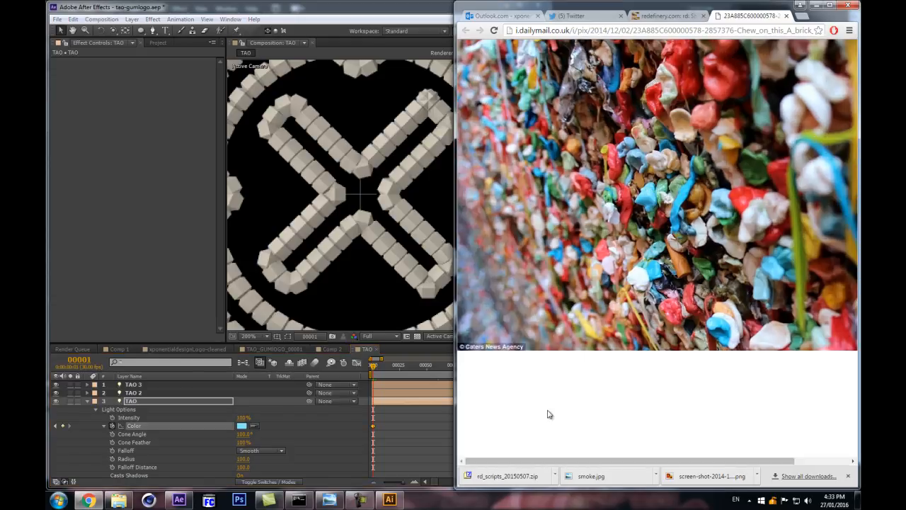
click(401, 9)
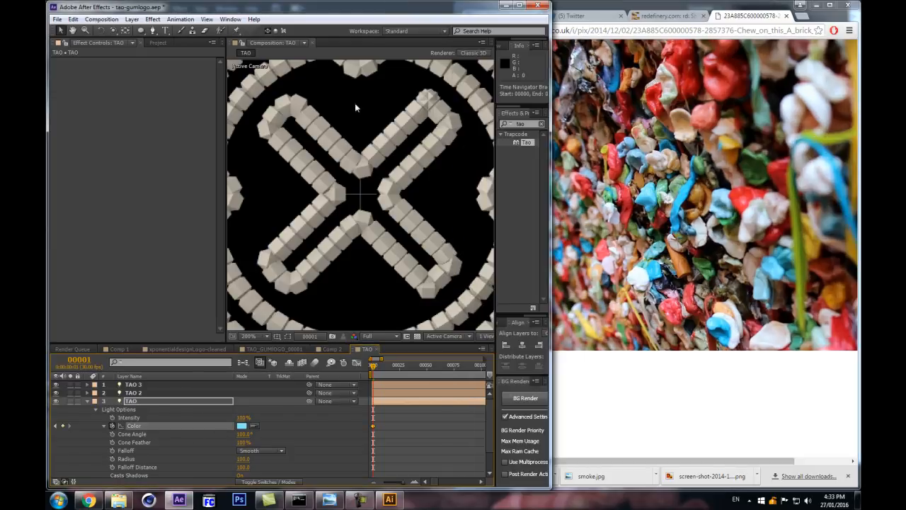
key(Page_Down)
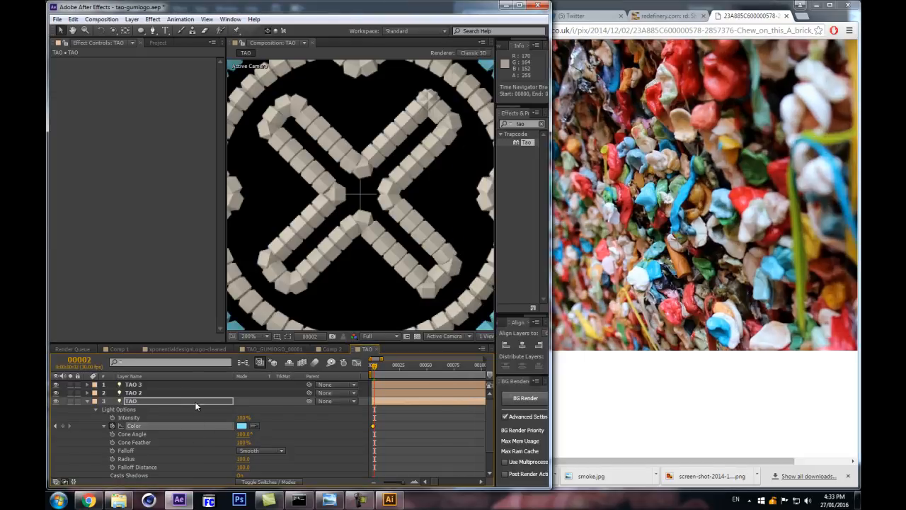
click(255, 427)
click(628, 199)
Step: Keyframe the TAO light's Color with yellow at frame 3 and green at frame 4, sampling both from the gum photo
key(Page_Down)
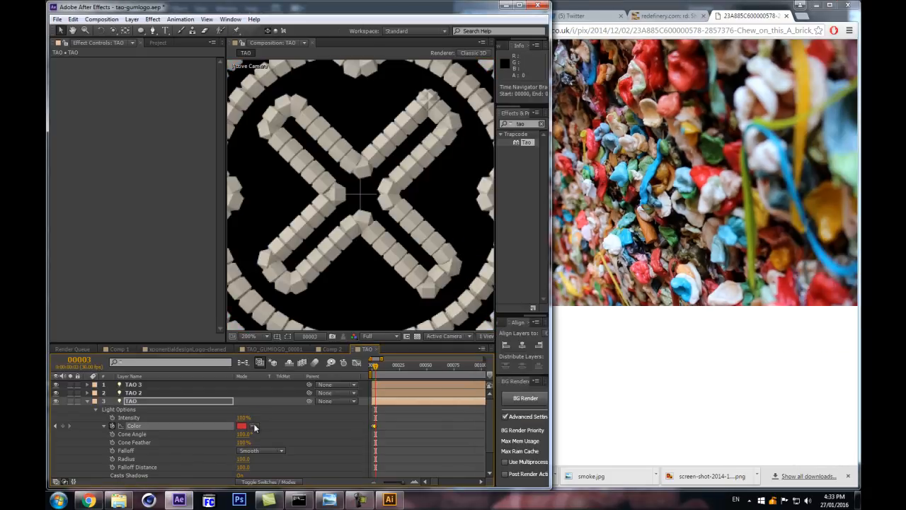
click(255, 428)
click(601, 273)
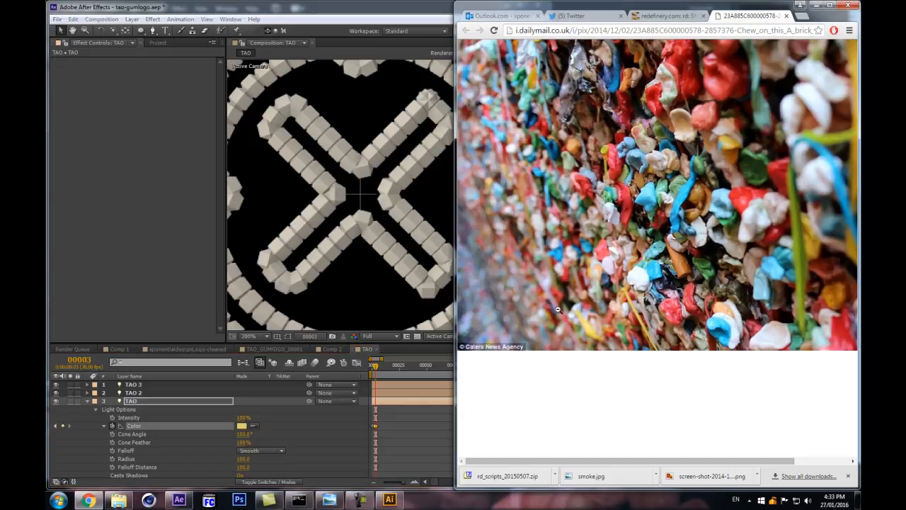
click(352, 15)
key(Page_Down)
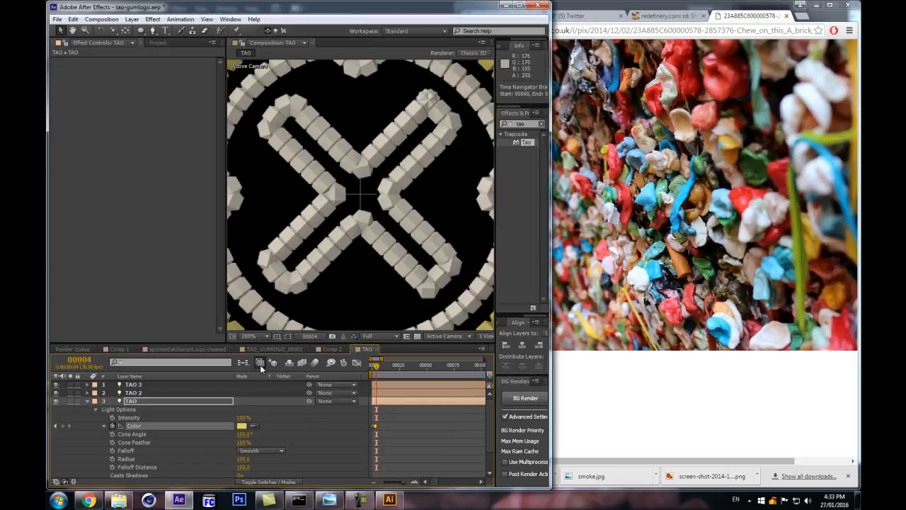
click(255, 427)
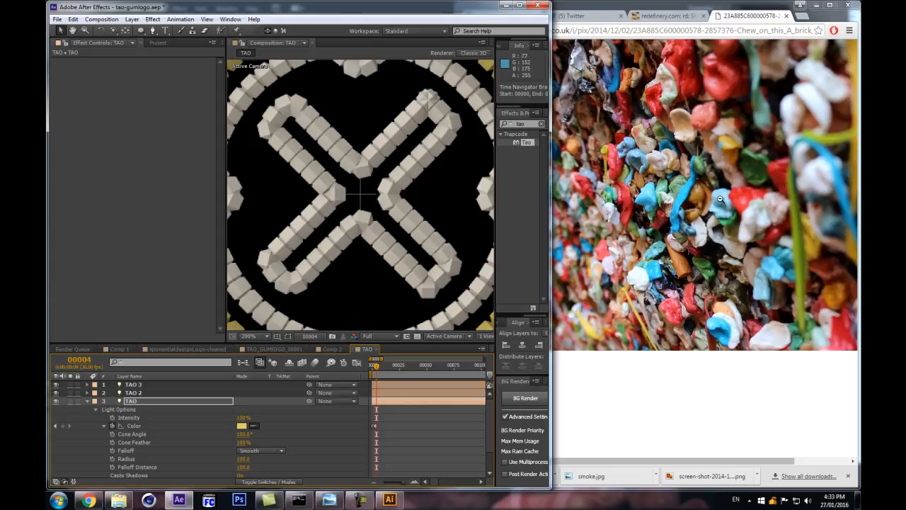
click(694, 168)
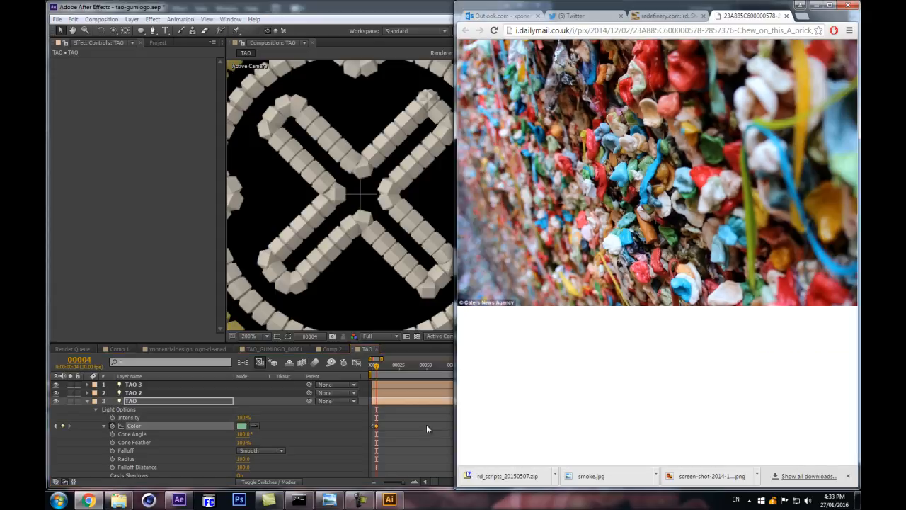
click(340, 12)
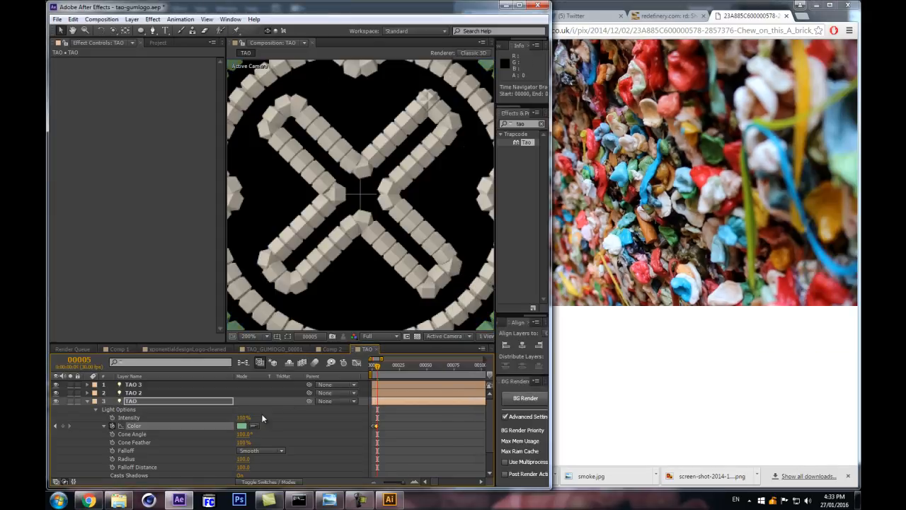
Step: Keyframe the TAO light's Color with white at frame 5 and olive green at frame 6, sampled from the gum photo
click(88, 500)
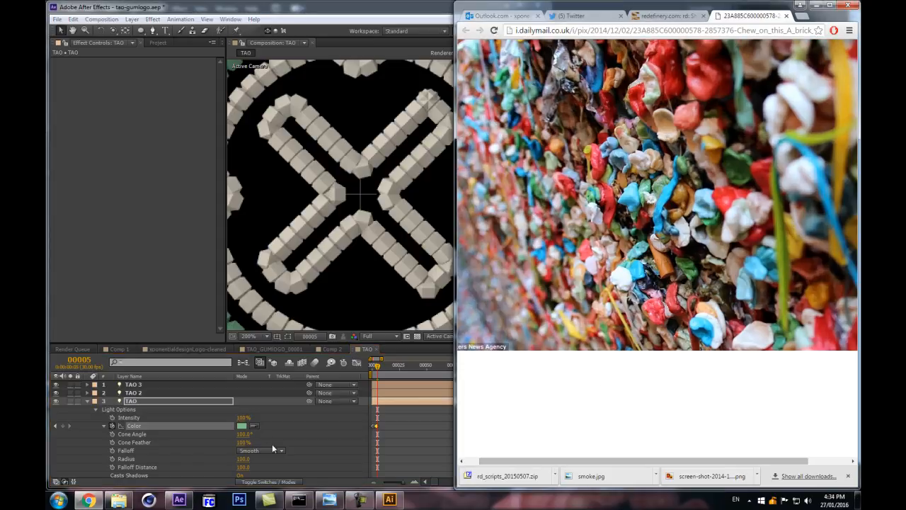
click(251, 426)
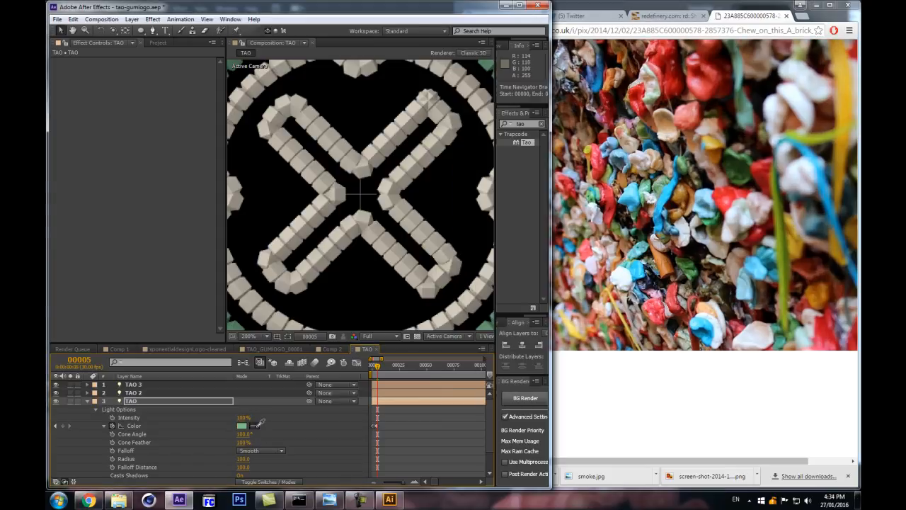
click(627, 279)
click(276, 480)
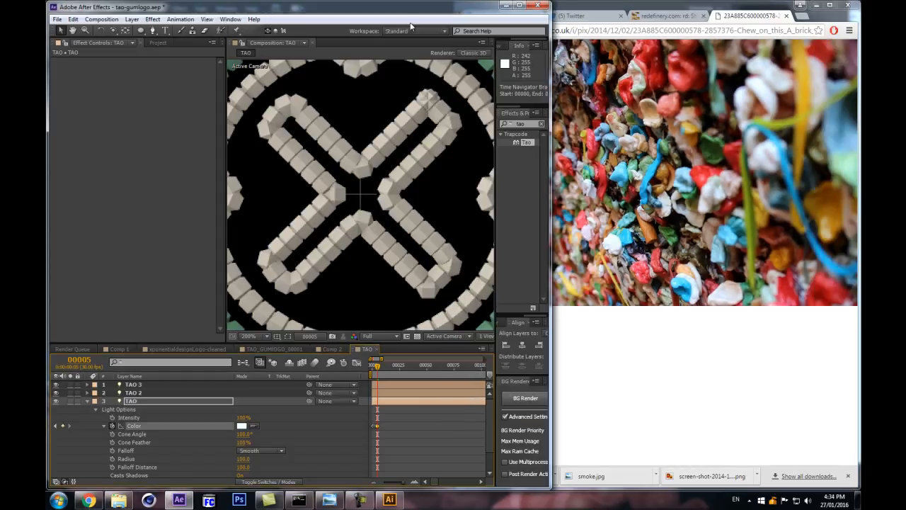
click(253, 426)
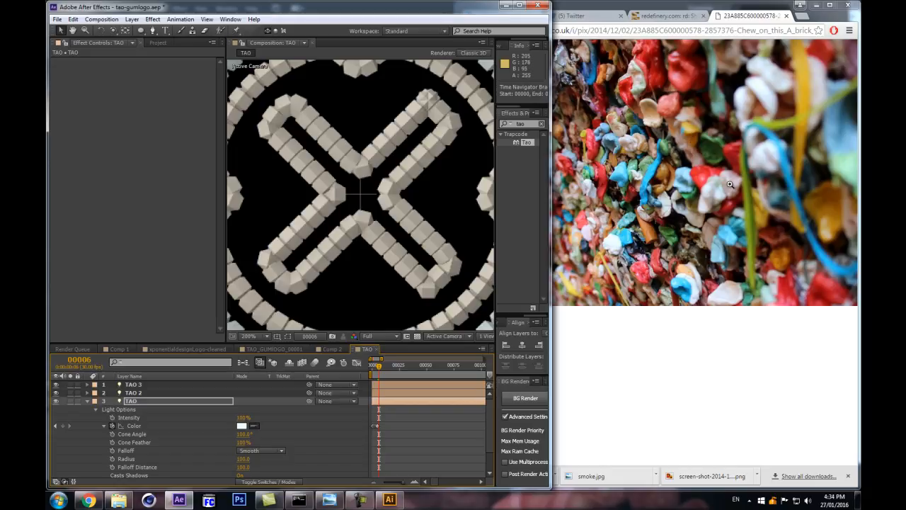
click(753, 236)
click(423, 17)
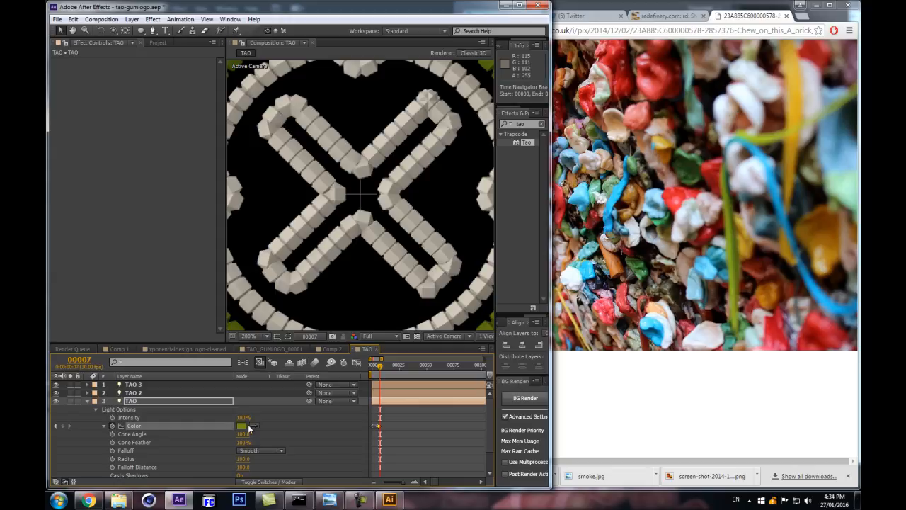
Step: Keyframe the TAO light's Color at frame 7 with a pinkish red sampled from the gum photo
click(252, 426)
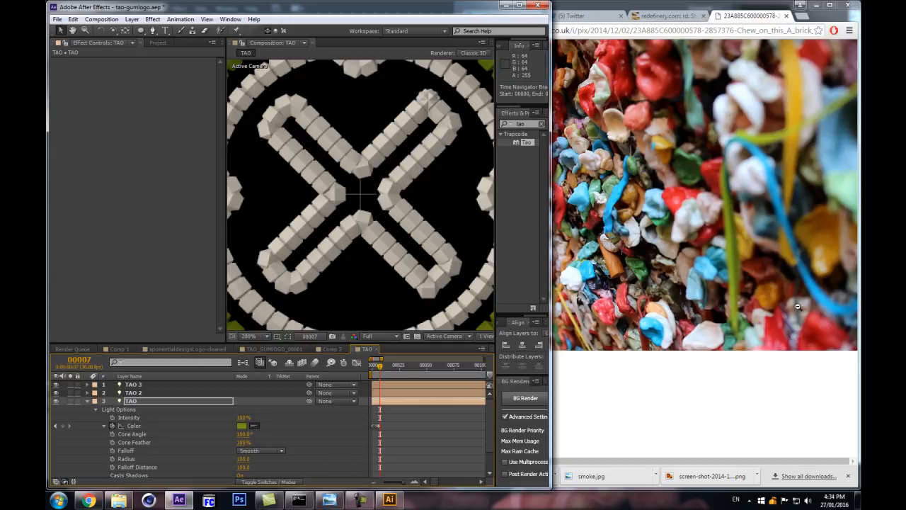
click(604, 310)
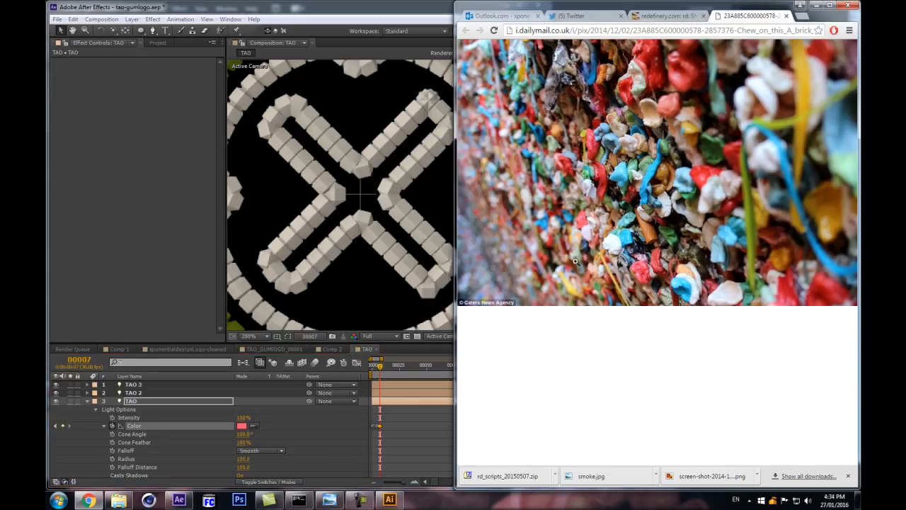
click(321, 4)
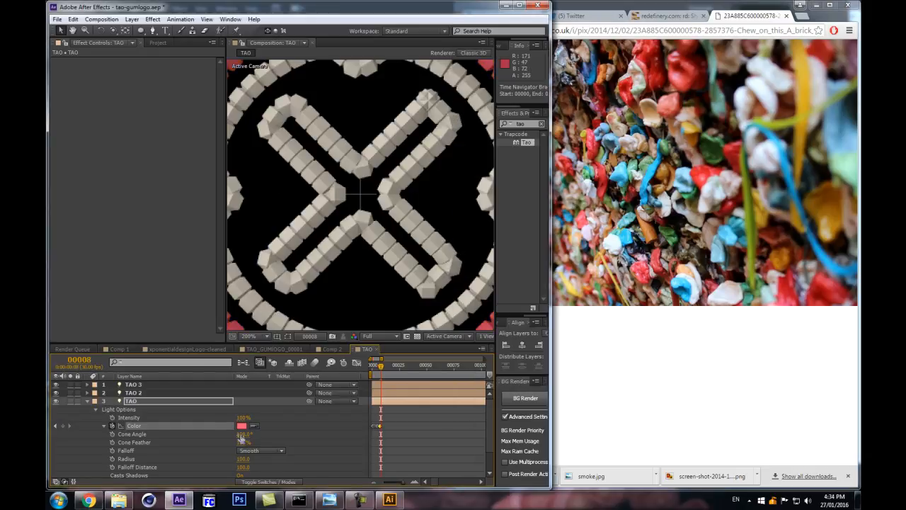
Step: Keyframe the TAO light's Color at frame 8 with a custom purple, RGB 153, 101, 206
click(242, 427)
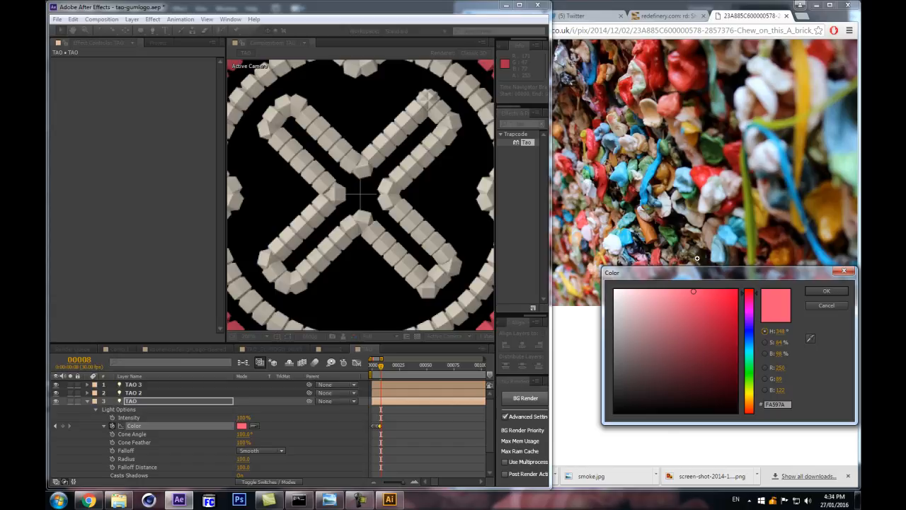
click(750, 320)
click(675, 320)
mouse_move(675, 320)
mouse_down()
mouse_move(668, 316)
mouse_move(677, 312)
mouse_up()
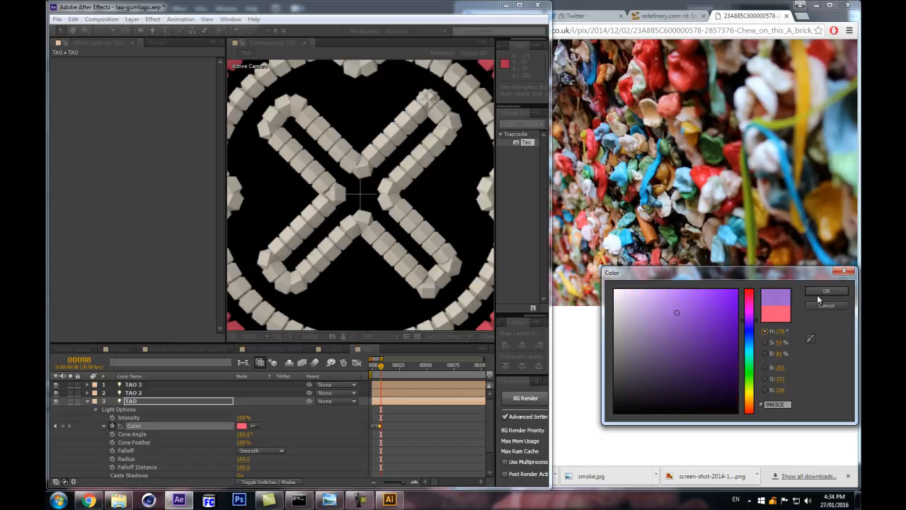
click(823, 292)
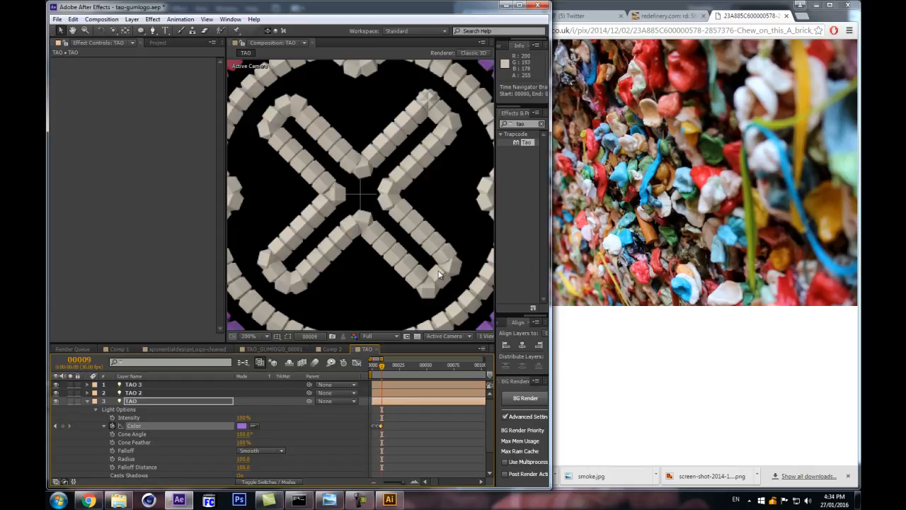
Step: Keyframe the TAO light's Color at frame 9 with a custom light green
click(243, 427)
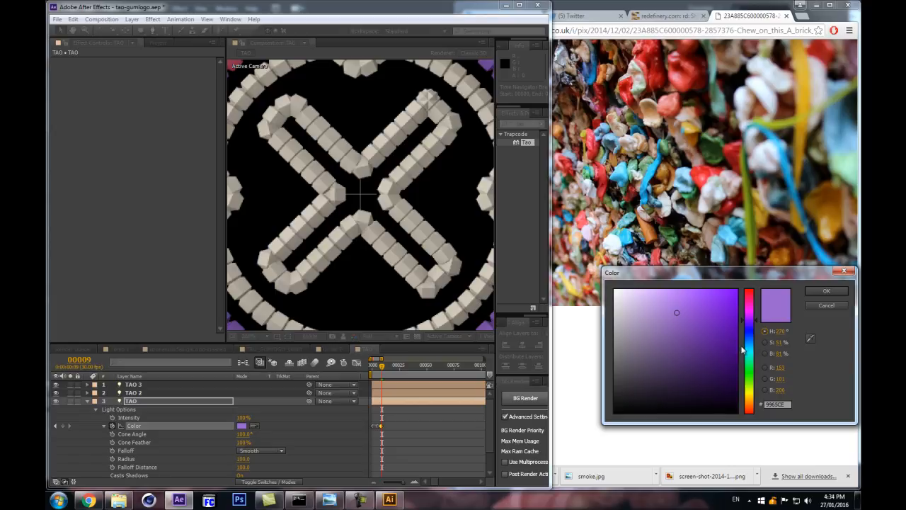
click(749, 376)
drag(700, 320, 681, 311)
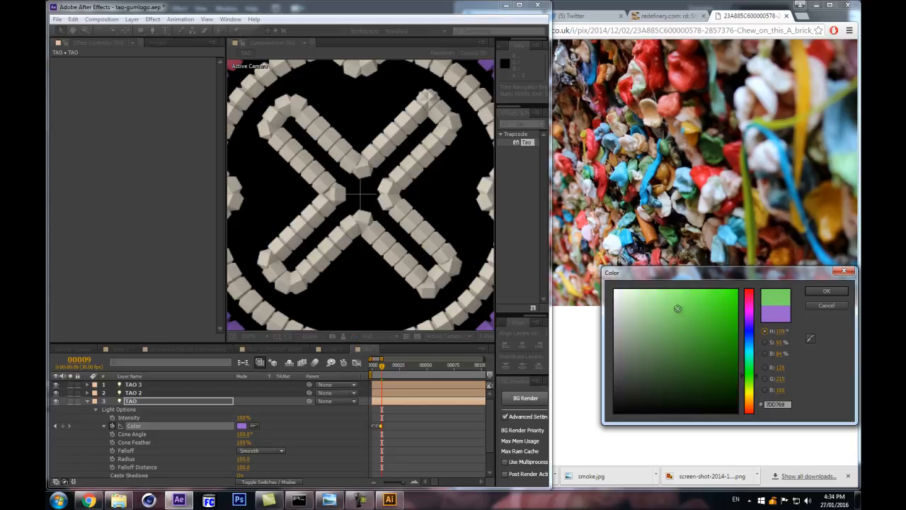
click(827, 291)
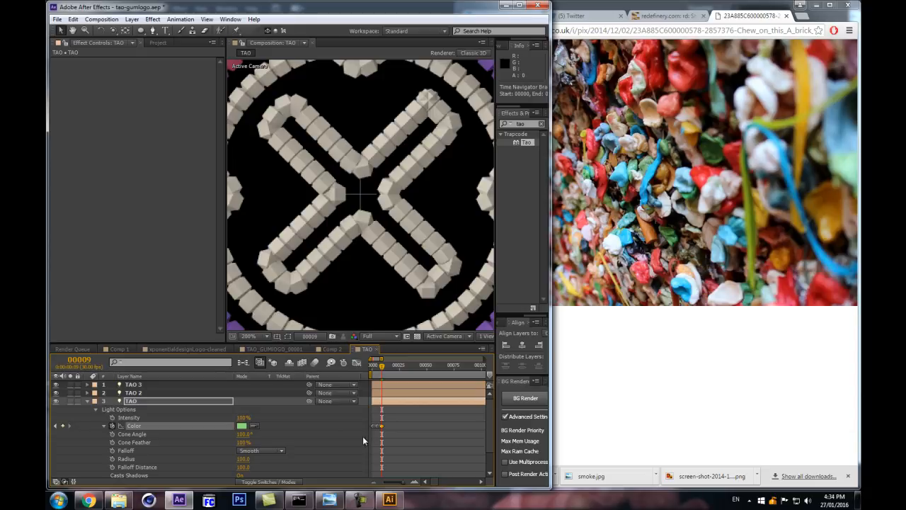
Step: Keyframe the TAO light's Color at frame 10 with a custom pale yellow, EDD77D
key(Page_Down)
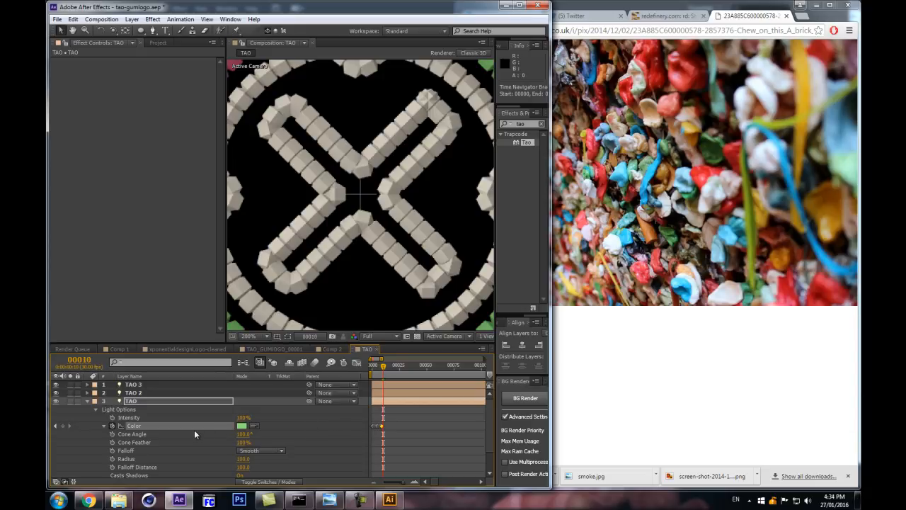
click(242, 426)
click(750, 397)
drag(727, 391, 673, 298)
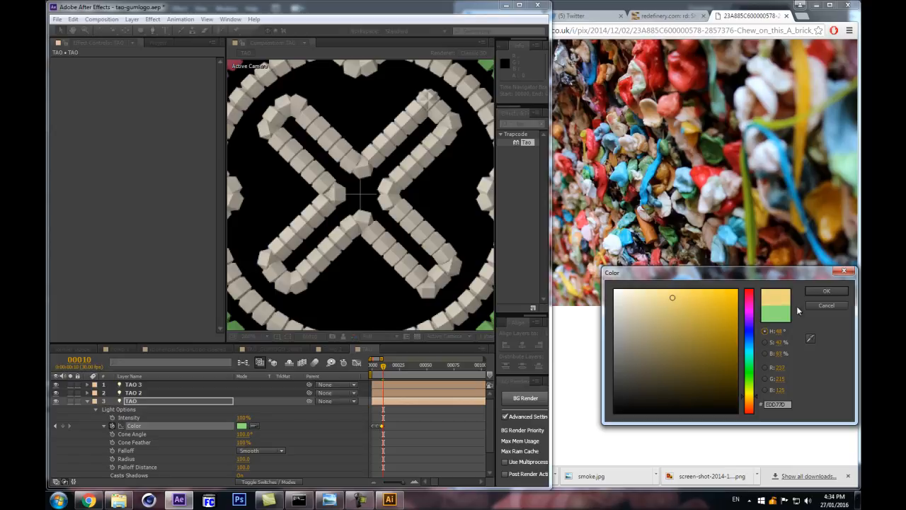
click(825, 291)
Step: Keyframe the TAO light's Color at frame 11 with light blue 80DDFF, sampled from the gum photo after uncovering it from the color dialog
key(Page_Down)
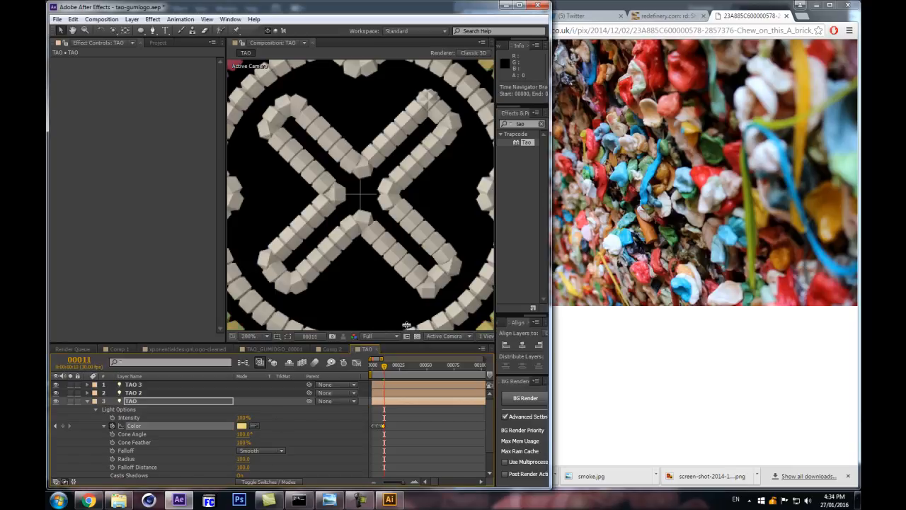
click(242, 426)
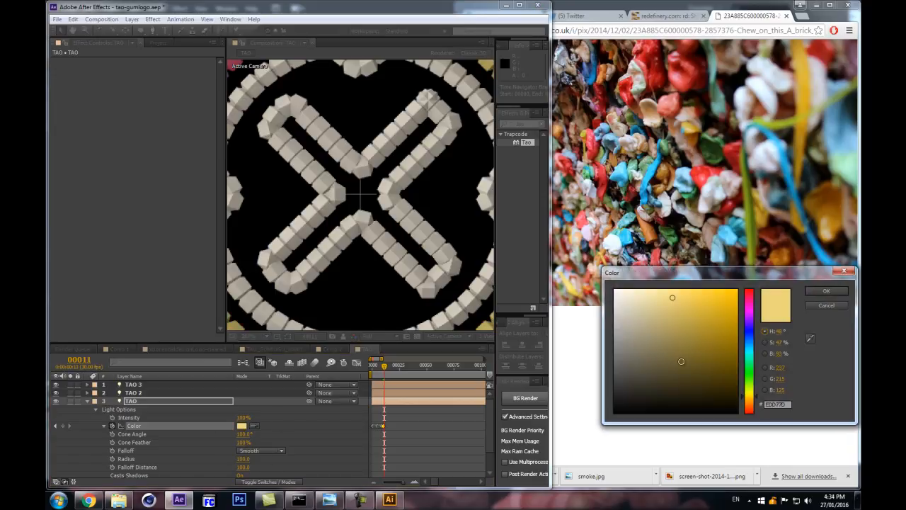
click(726, 234)
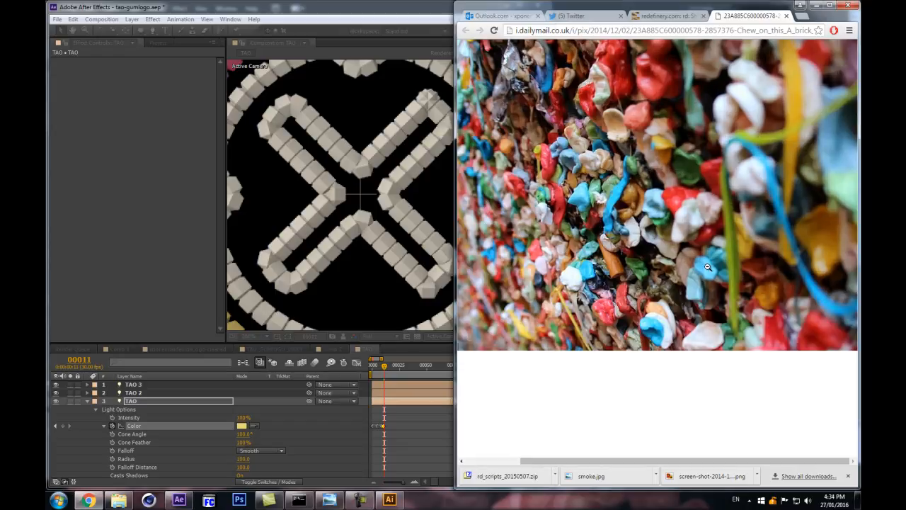
click(258, 434)
drag(701, 277, 631, 347)
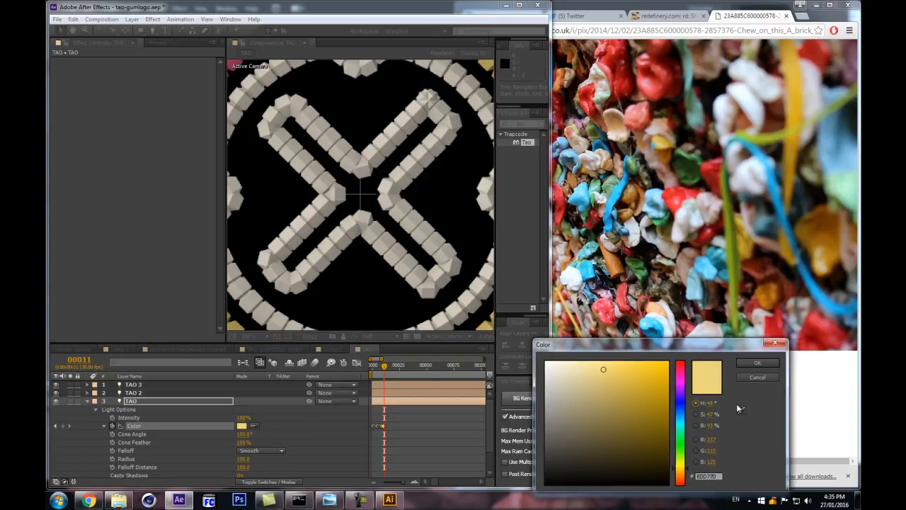
click(741, 411)
click(698, 324)
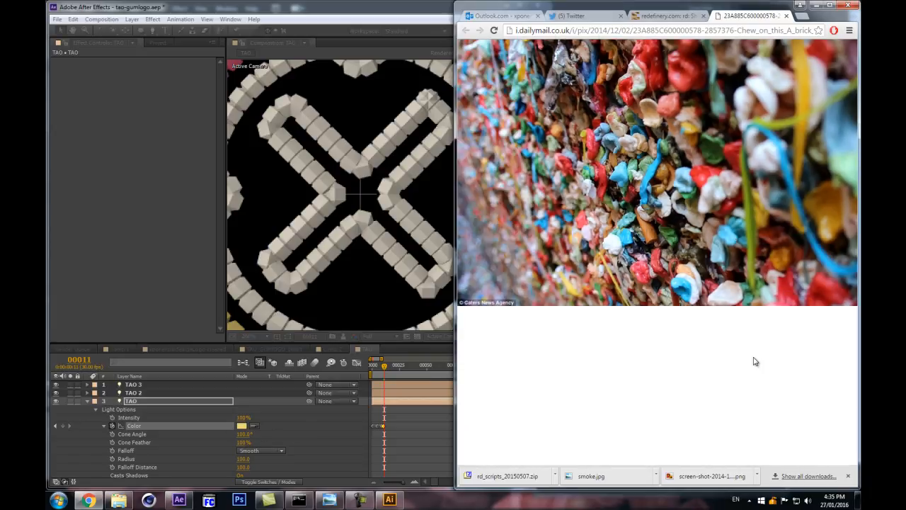
click(258, 435)
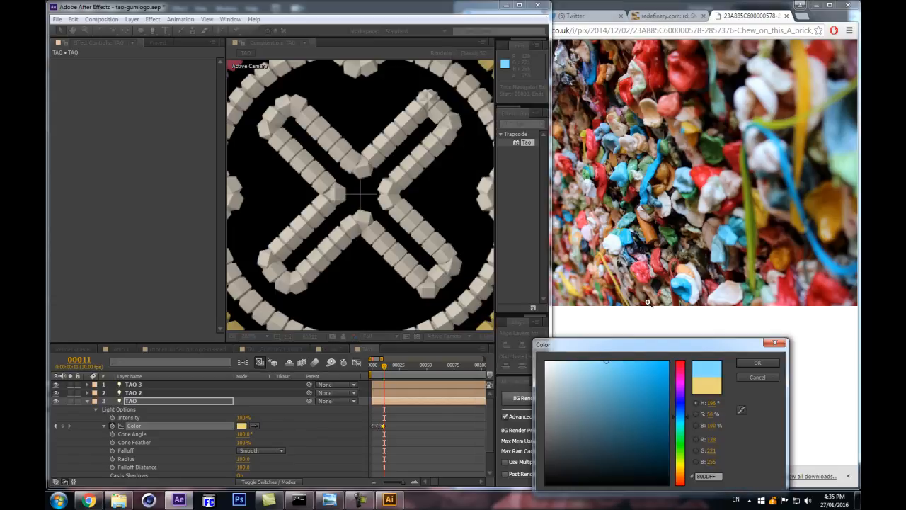
click(718, 257)
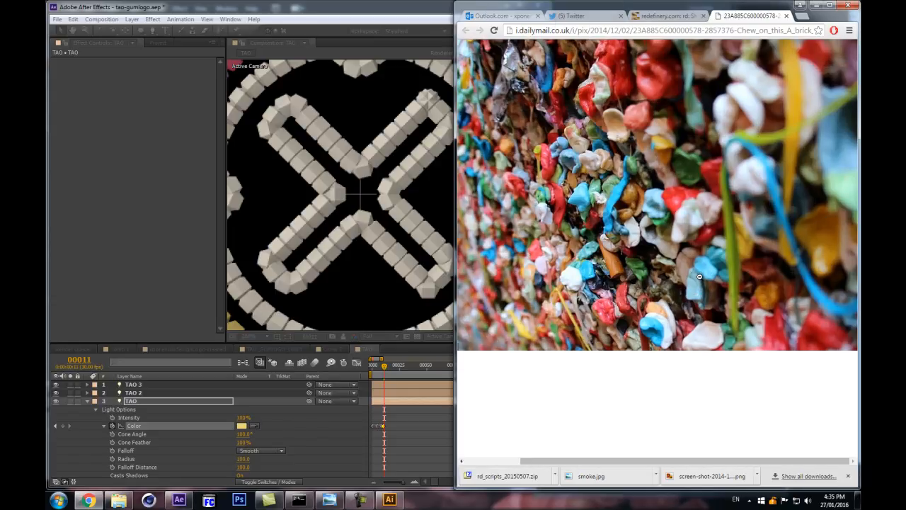
click(701, 278)
click(417, 19)
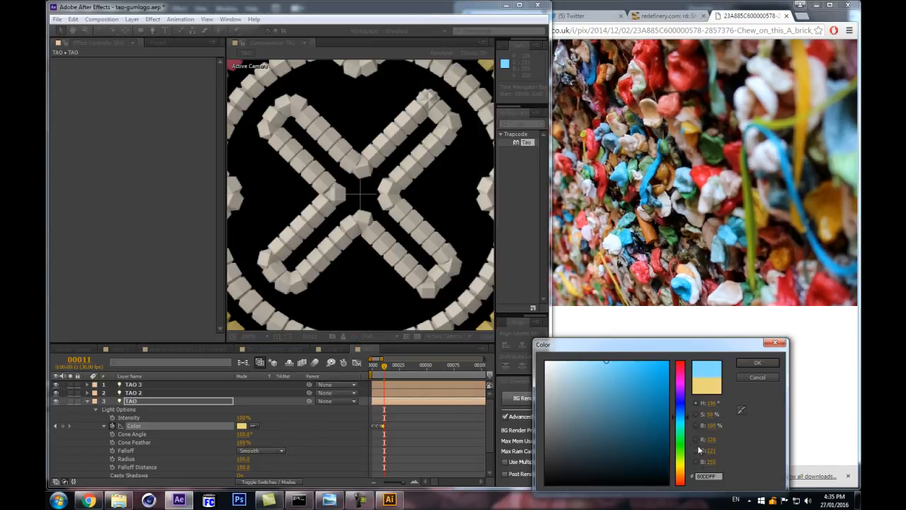
click(760, 362)
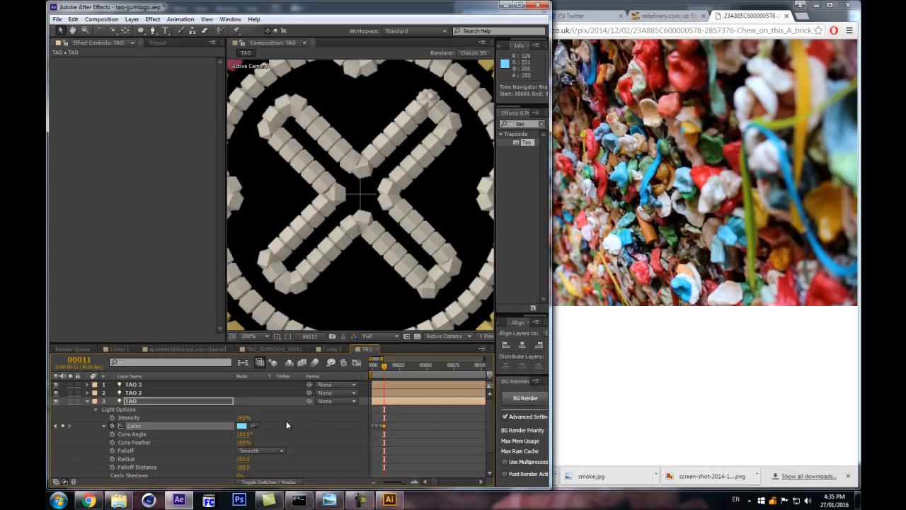
Step: Keyframe the TAO light's Color at frame 12 with a deeper blue sampled from the gum photo, and show the whole logo
click(254, 426)
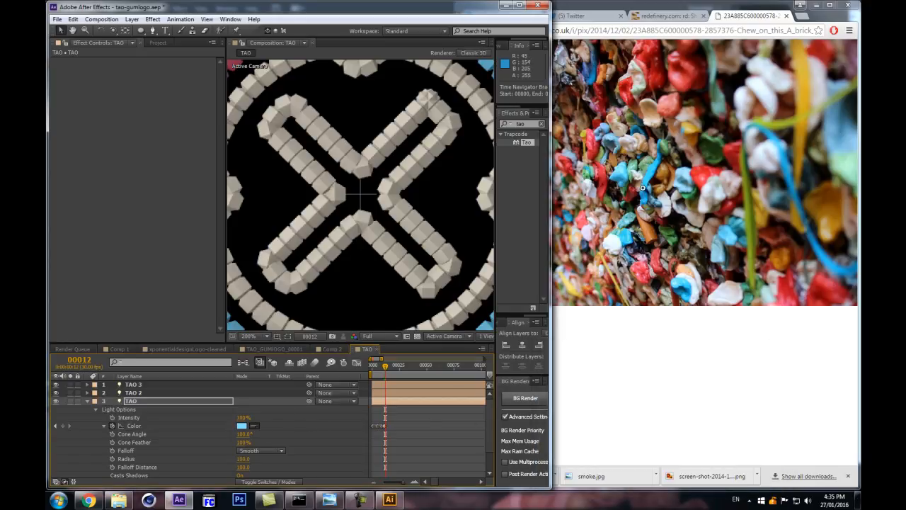
click(594, 79)
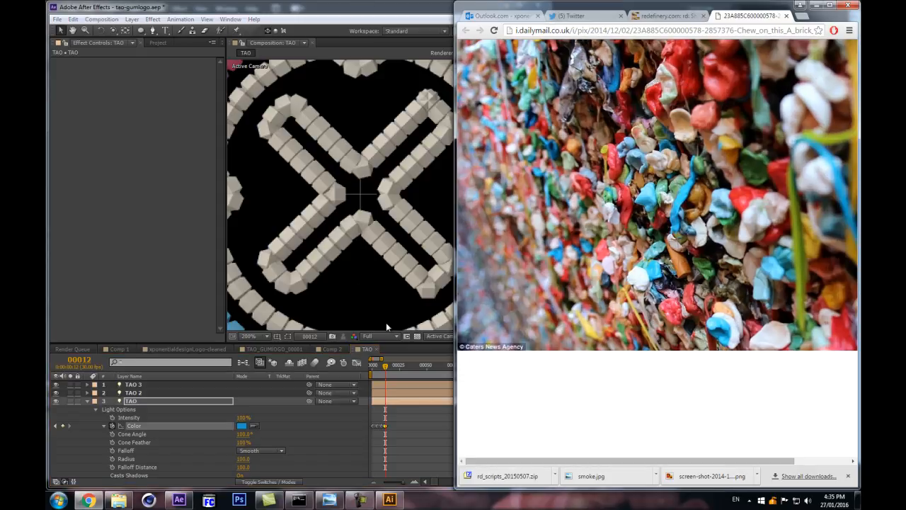
click(333, 418)
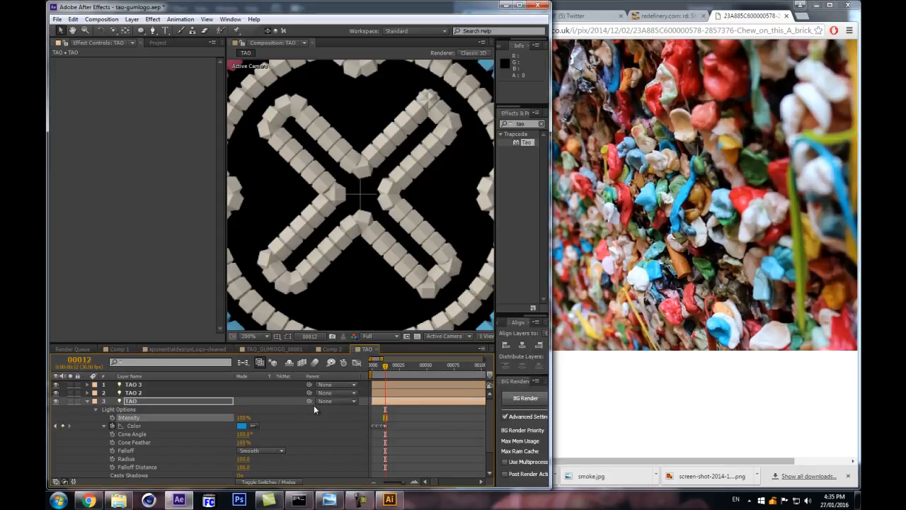
key(comma)
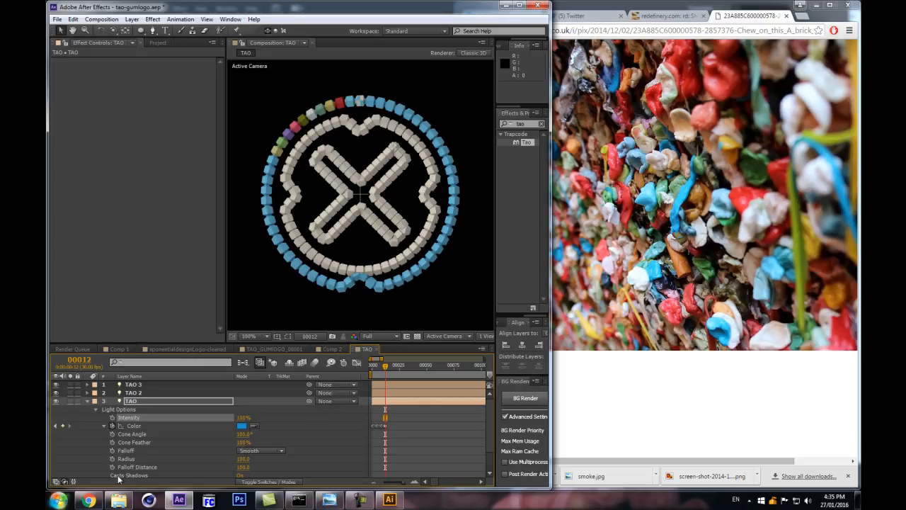
Step: Add a loopOut(type = "cycle", numKeyframes = 0) expression to the TAO light's Color from frame 0, and scrub to check it
click(520, 5)
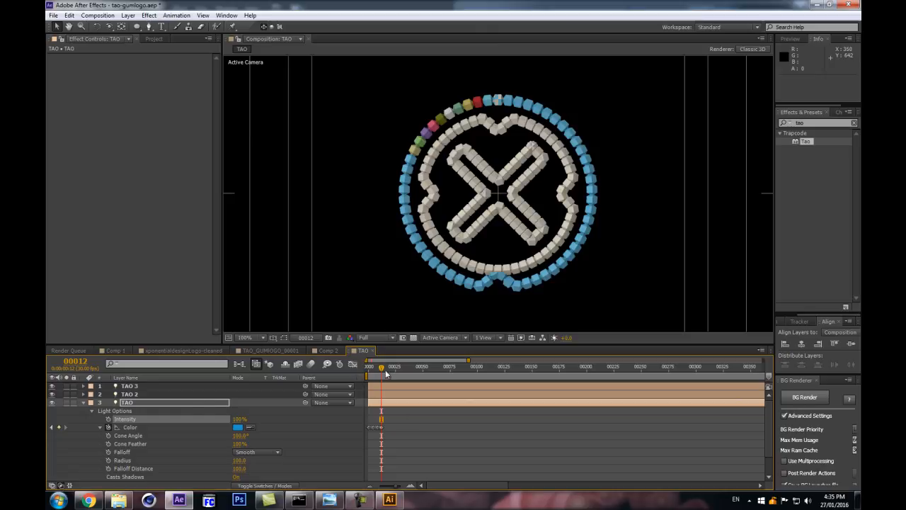
drag(382, 373, 365, 372)
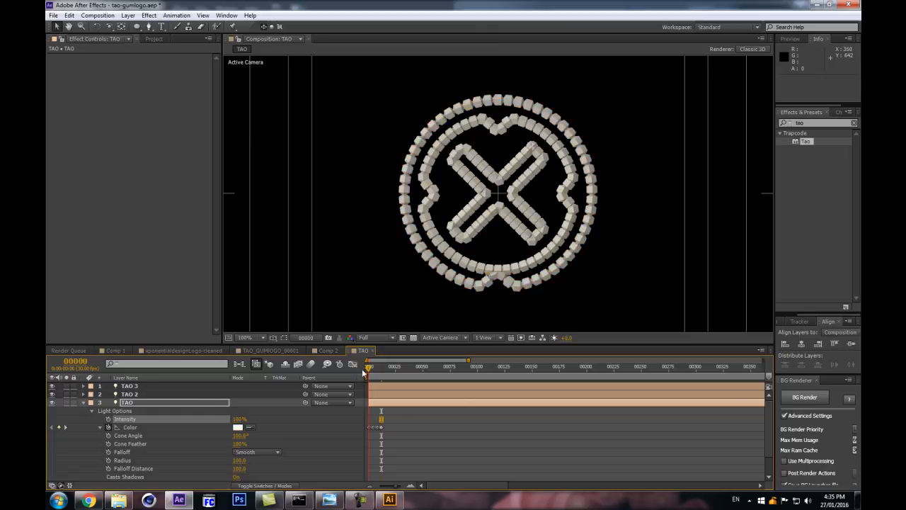
alt+click(109, 427)
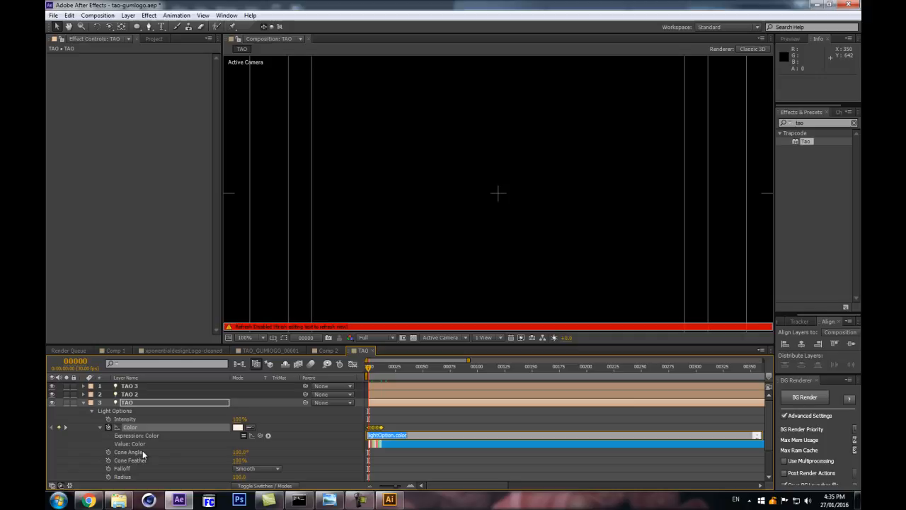
click(268, 436)
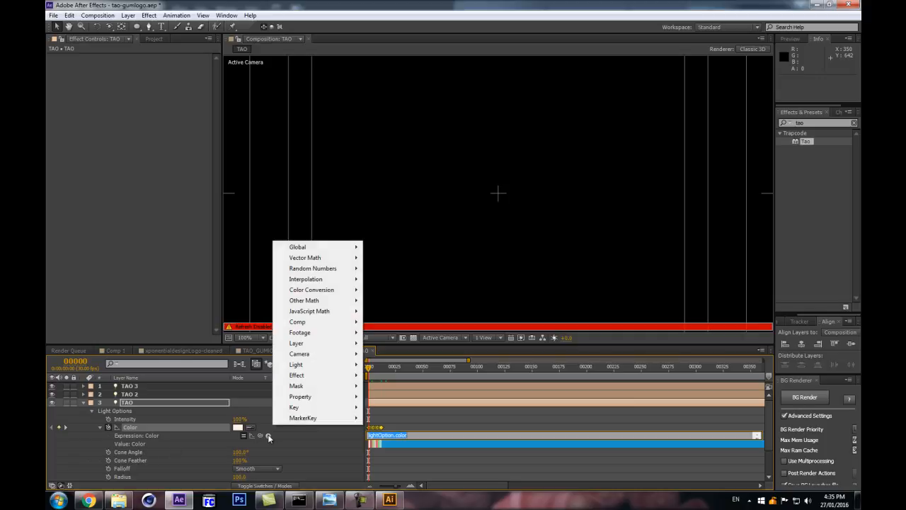
mouse_move(327, 403)
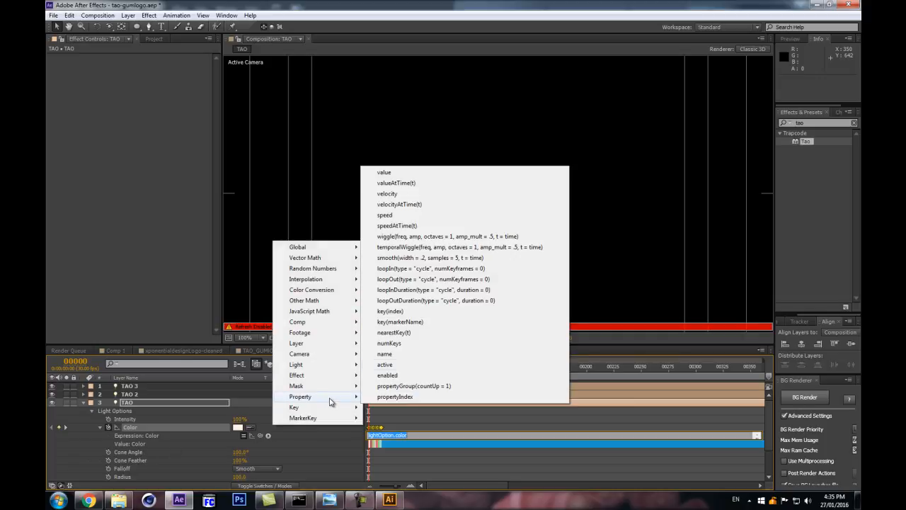
click(395, 279)
click(337, 419)
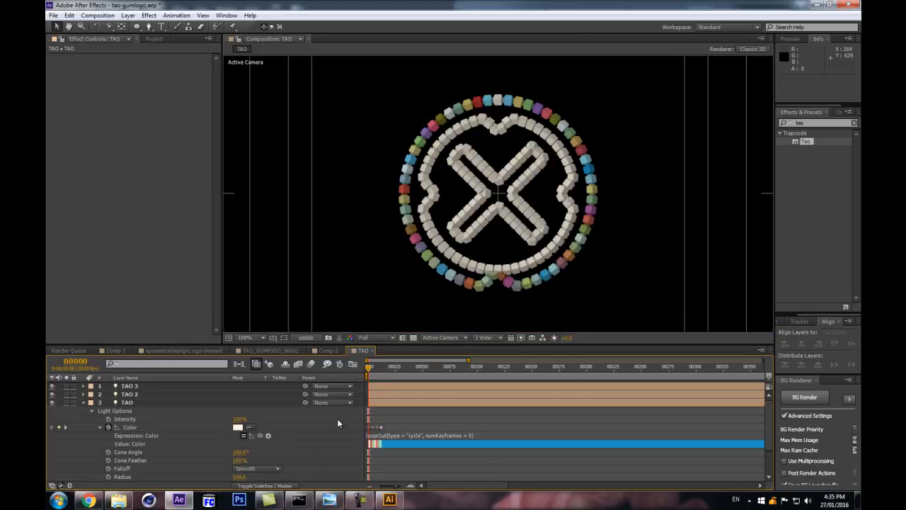
drag(371, 366, 403, 367)
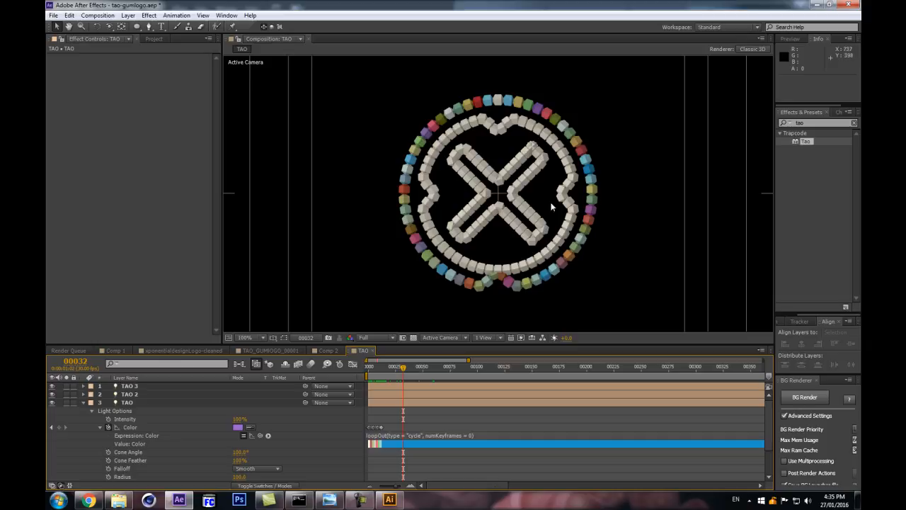
drag(416, 366, 365, 375)
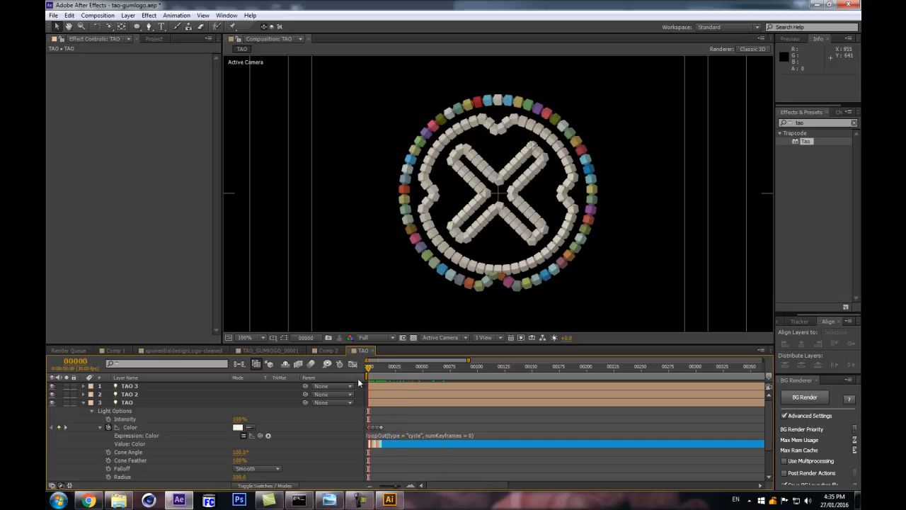
Step: Copy the TAO light's looping Color keyframes onto the TAO 2 and TAO 3 lights at frame 0, and inspect the coloured logo
drag(445, 423, 321, 449)
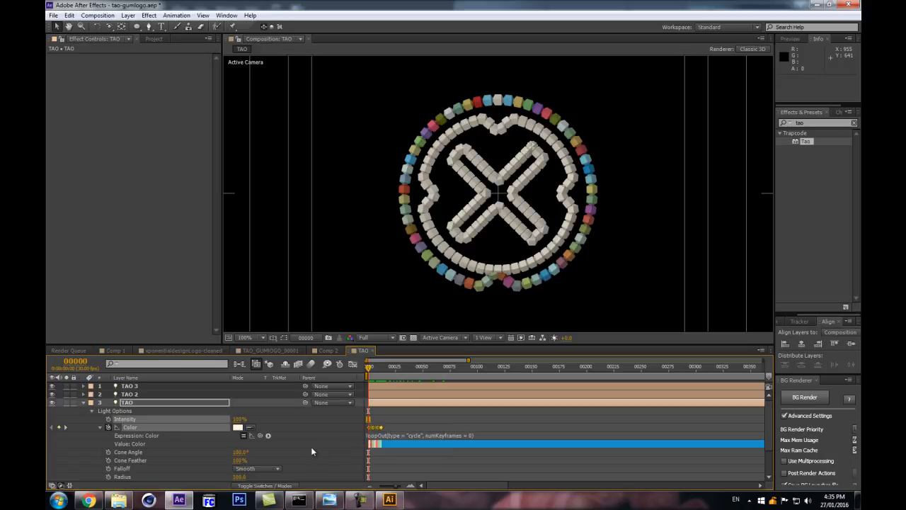
key(ctrl+c)
click(159, 394)
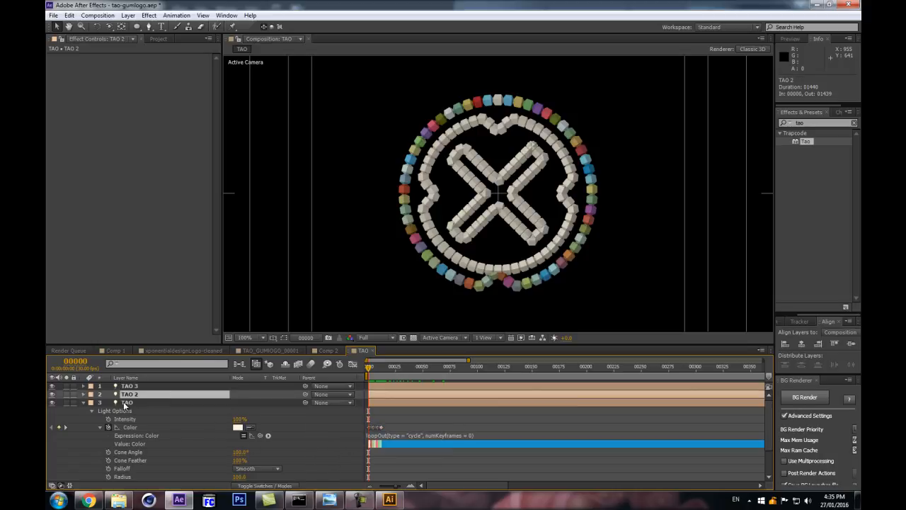
shift+click(129, 388)
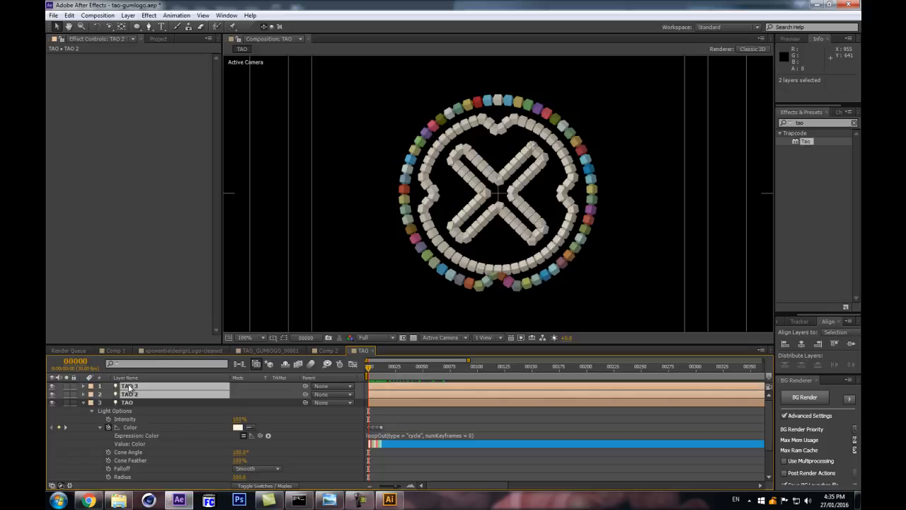
key(ctrl+v)
scroll(465, 277, up, 4)
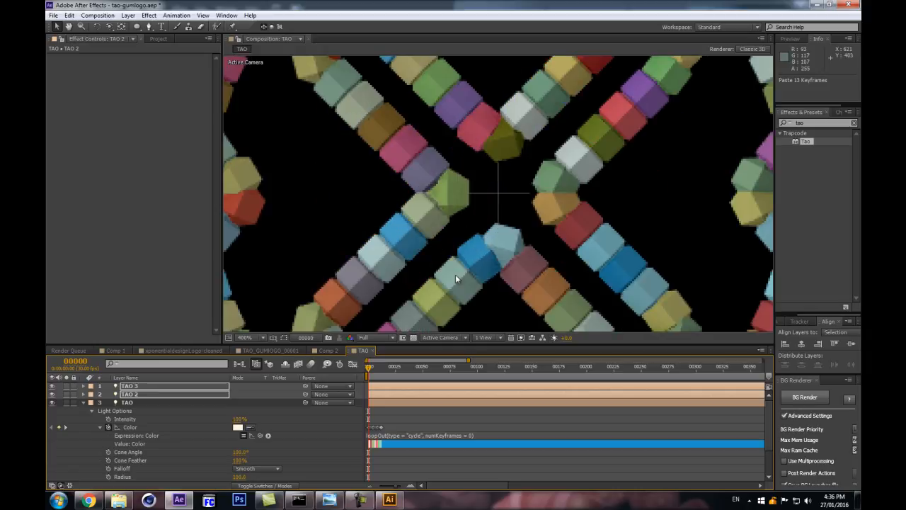
scroll(416, 266, down, 4)
key(F2)
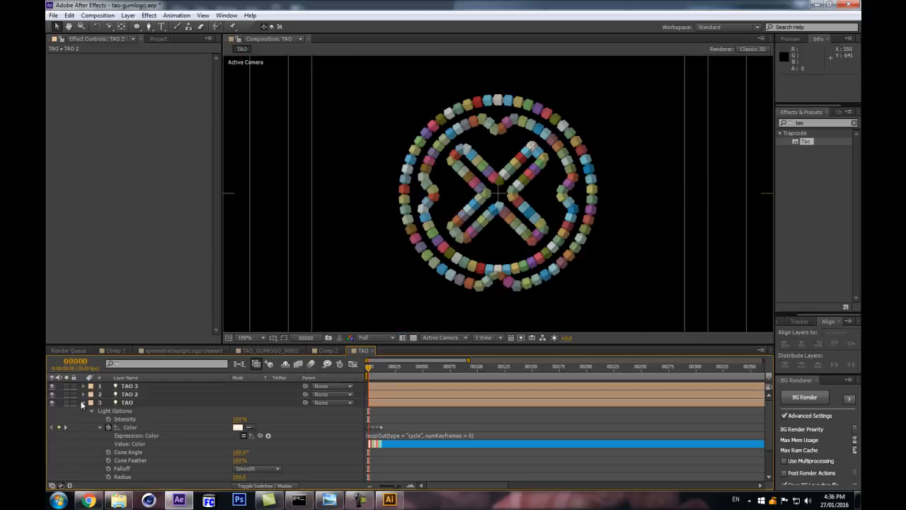
Step: Collapse the TAO light and set the Tao effect's segment Sides to 29 on the TAO solid to make smooth spheres
click(83, 402)
click(127, 411)
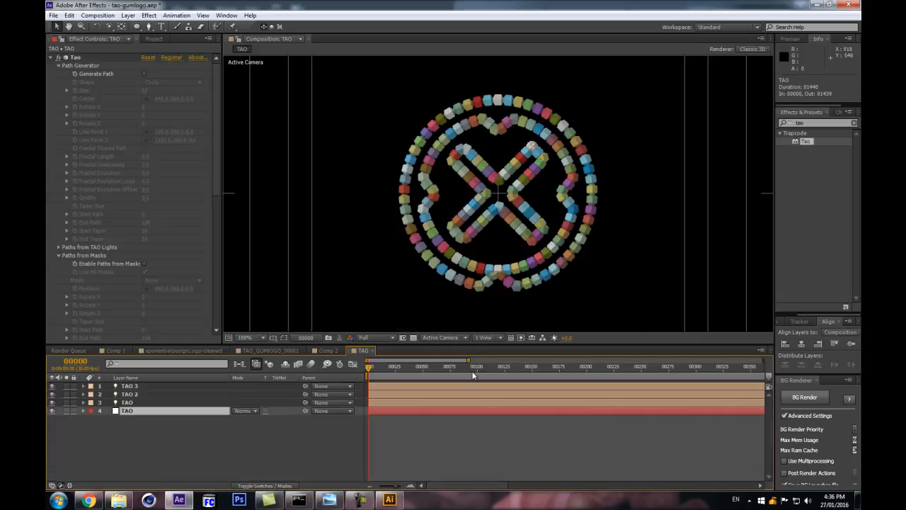
key(period)
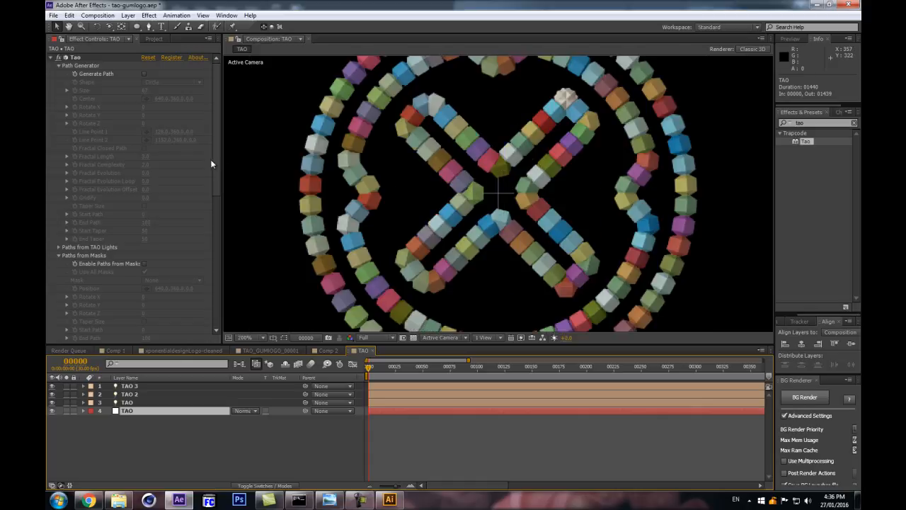
drag(217, 162, 218, 235)
key(comma)
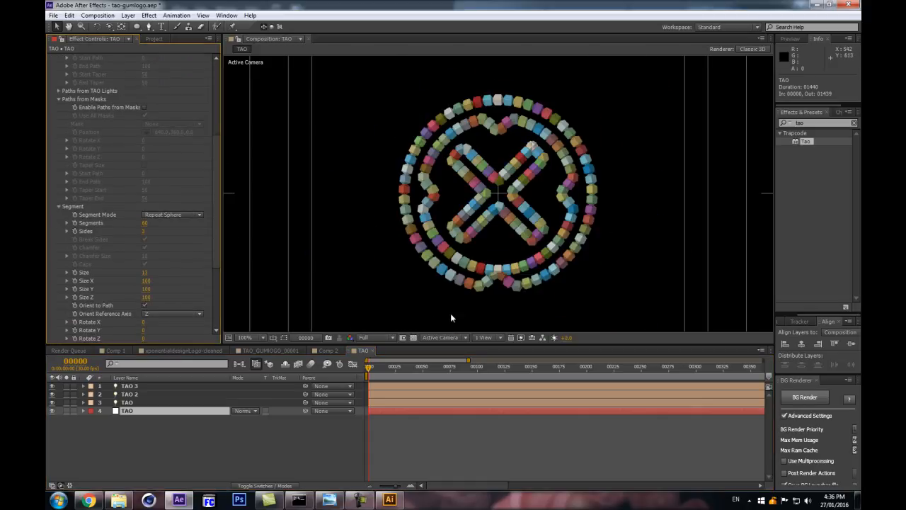
drag(213, 184, 213, 207)
key(period)
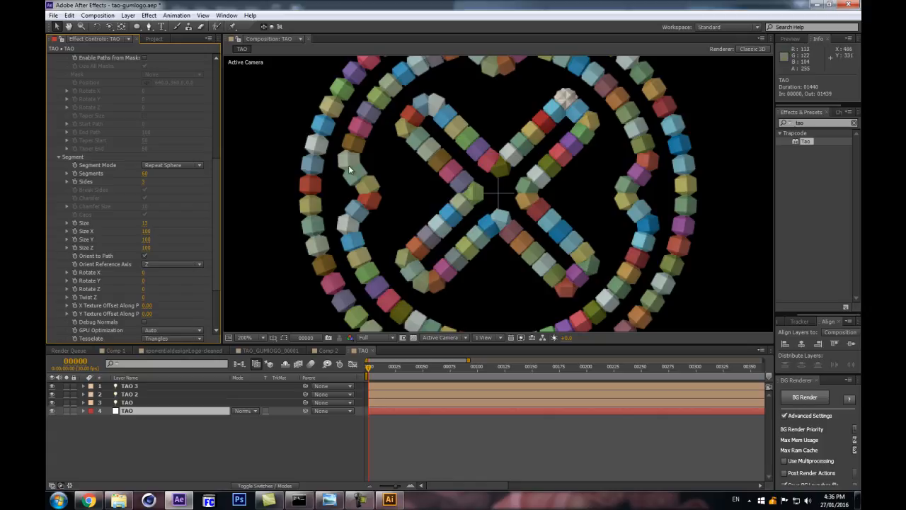
drag(144, 181, 194, 175)
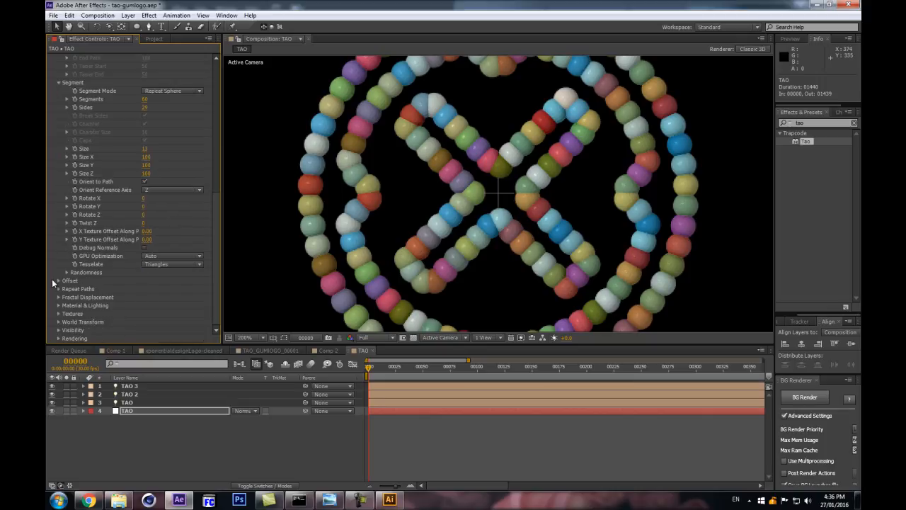
Step: Set Random Scale to 23 in the Tao segment randomness settings
click(67, 272)
scroll(66, 272, down, 1)
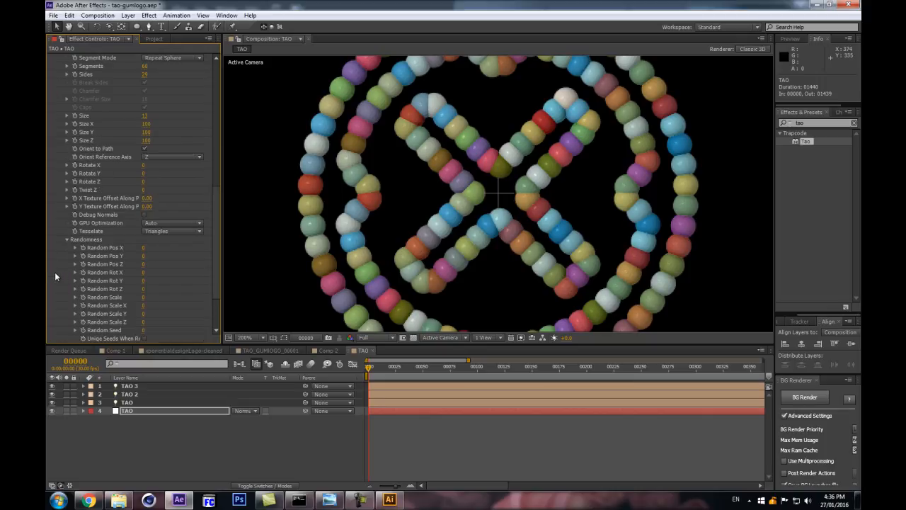
drag(143, 299, 151, 292)
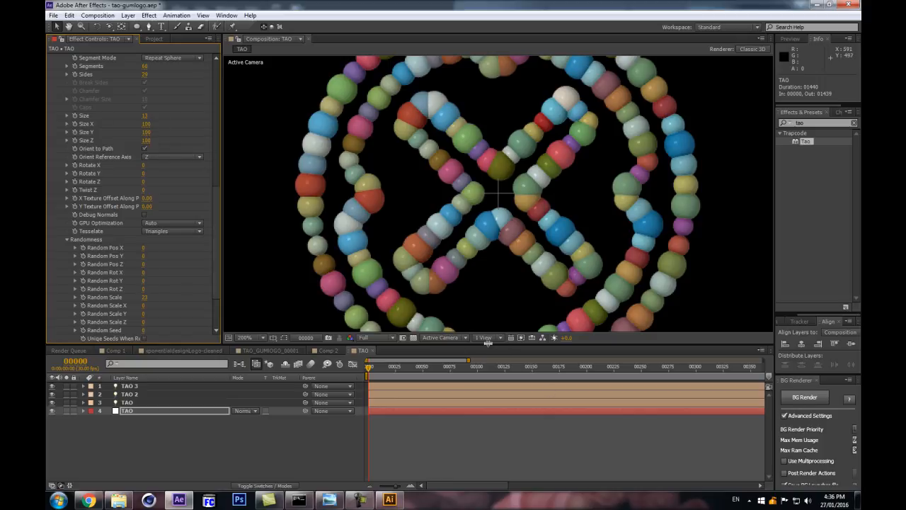
Step: Enlarge the composition view and flatten the spheres by setting the segment Size Z to 42, undoing the unwanted size changes
drag(488, 343, 488, 405)
key(h)
drag(342, 230, 362, 229)
drag(147, 124, 114, 140)
key(ctrl+z)
key(ctrl+z)
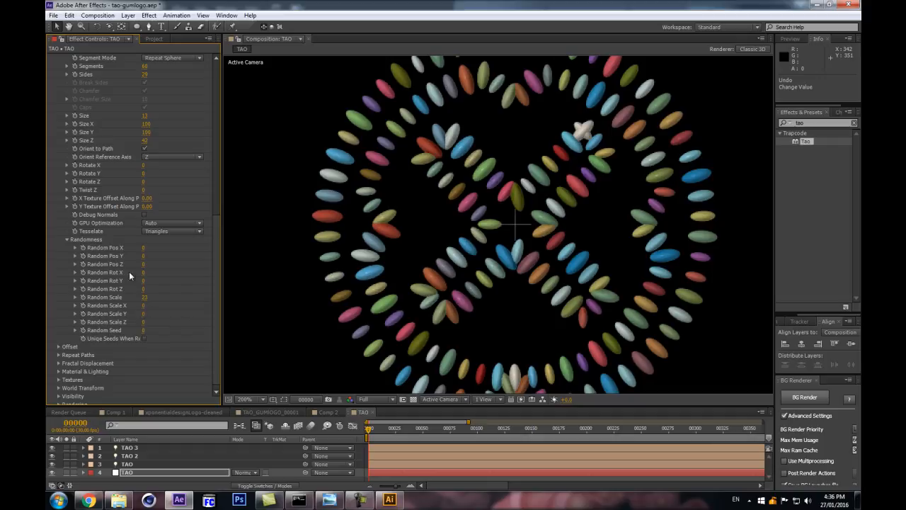
Step: Set Random Rot X to 42, Random Rot Y to 34, Random Rot Z to 22, Random Scale X to 14 and segment Size Z to 58
mouse_move(143, 273)
mouse_down()
mouse_move(180, 264)
mouse_move(159, 267)
mouse_up()
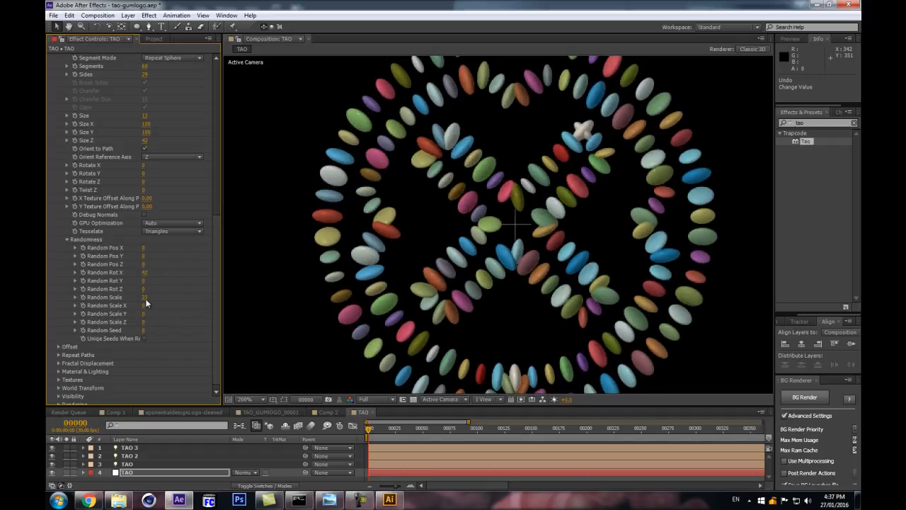
drag(144, 305, 162, 306)
click(146, 305)
text(14)
key(Return)
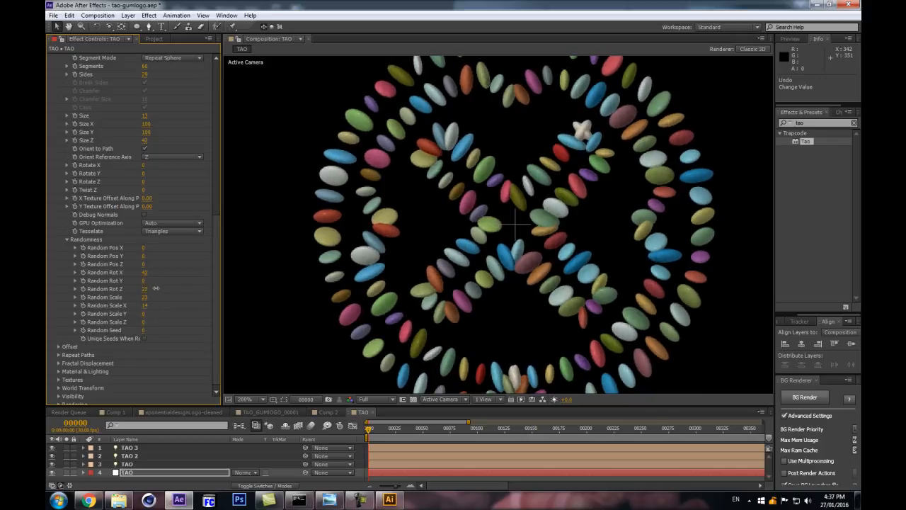
drag(143, 281, 162, 283)
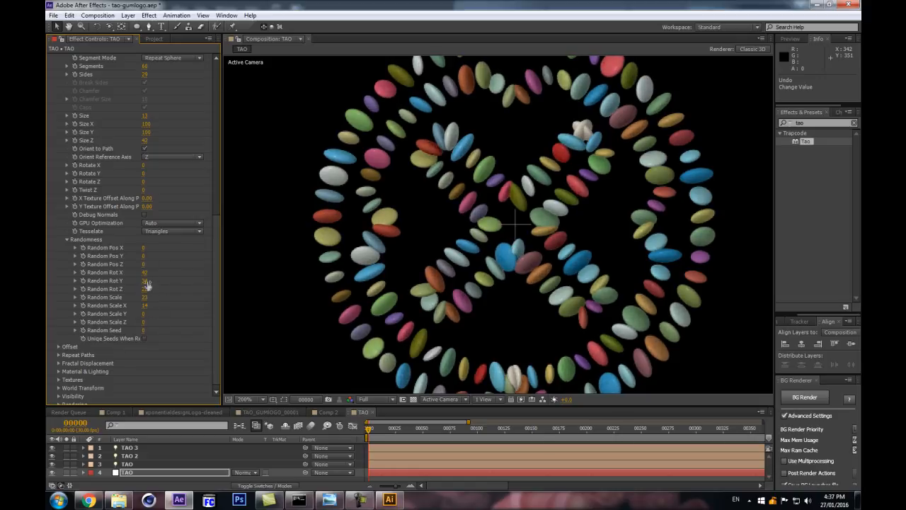
mouse_move(144, 140)
mouse_down()
mouse_move(159, 141)
mouse_move(150, 139)
mouse_up()
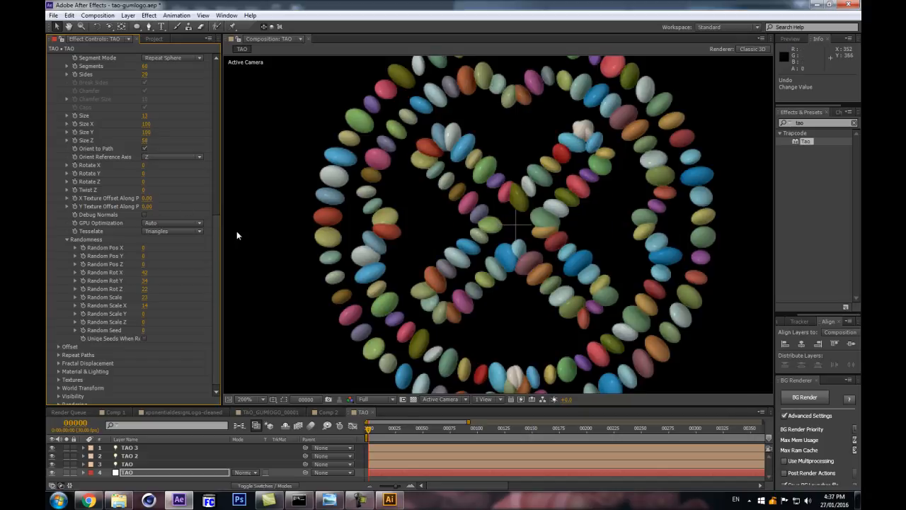
Step: Give the beads a Fractal Displacement with Space set to Segment, Amplitude 18 and Frequency 2162
drag(220, 252, 215, 295)
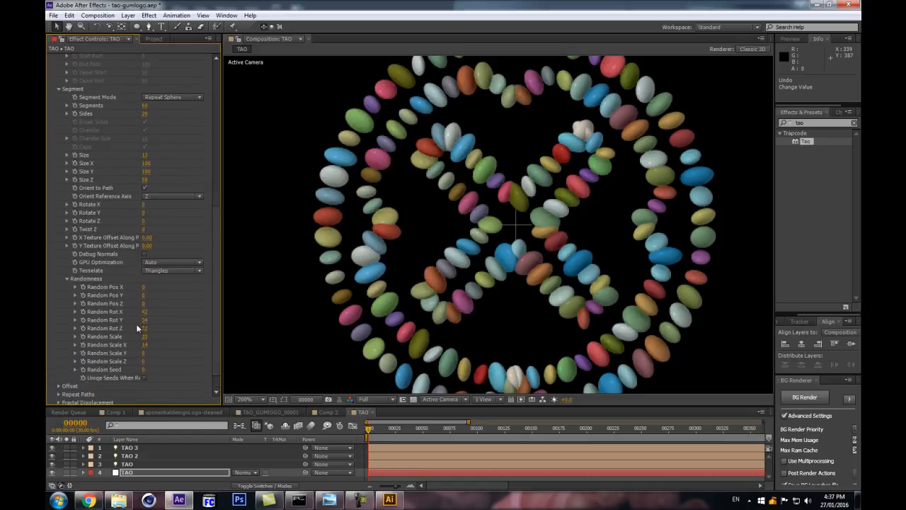
scroll(158, 282, up, 10)
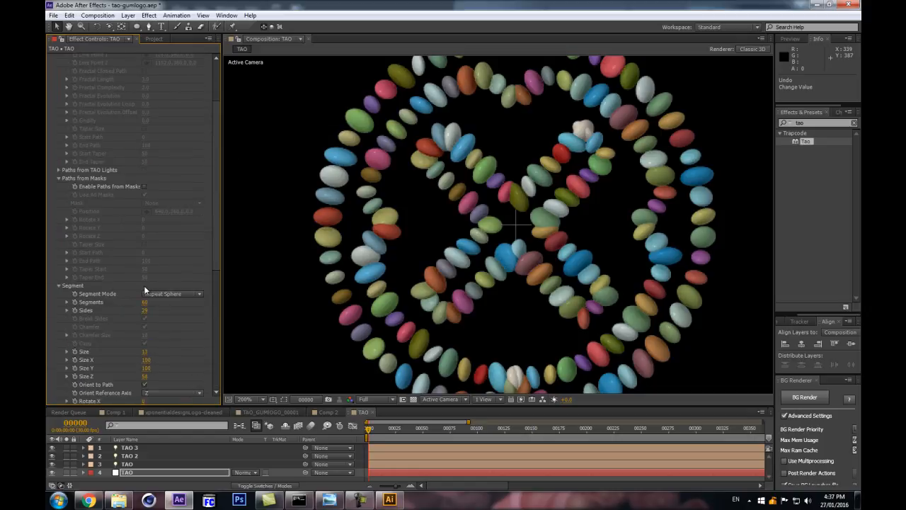
scroll(144, 285, down, 5)
click(58, 177)
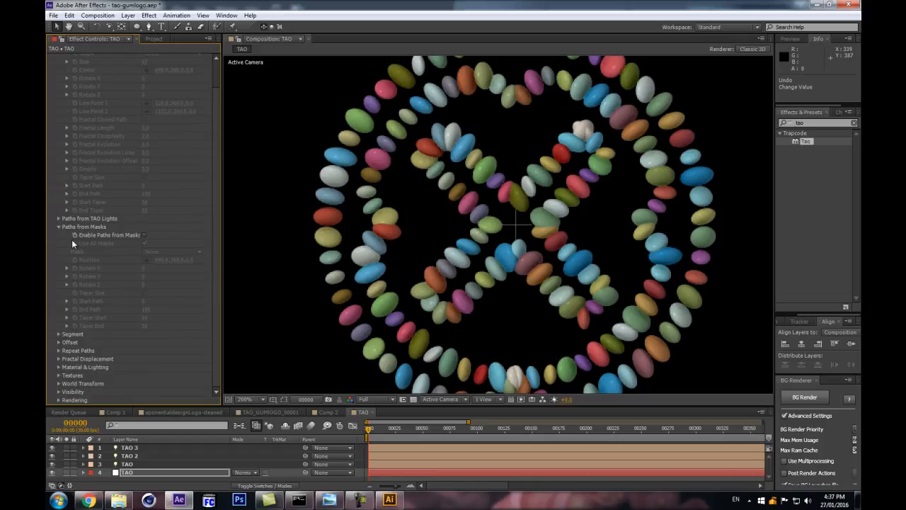
click(58, 359)
click(146, 310)
text(50)
key(Return)
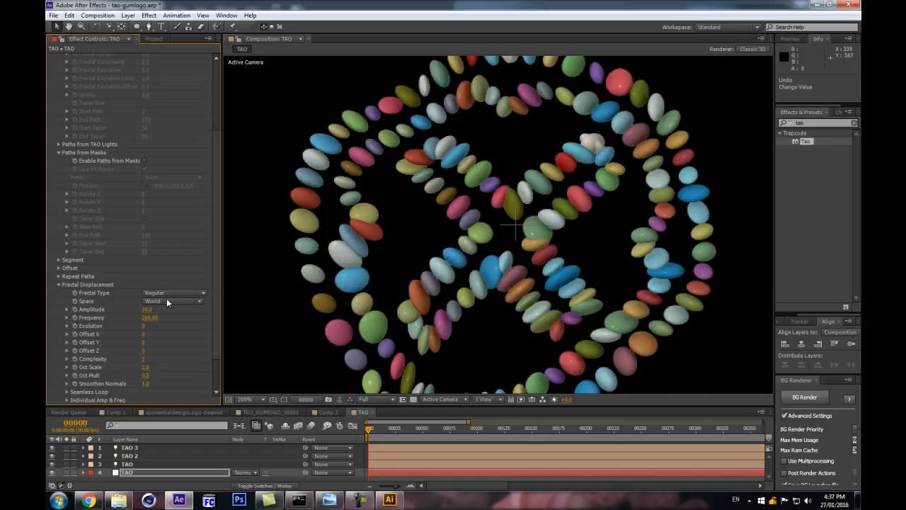
click(152, 302)
click(168, 321)
drag(147, 309, 132, 308)
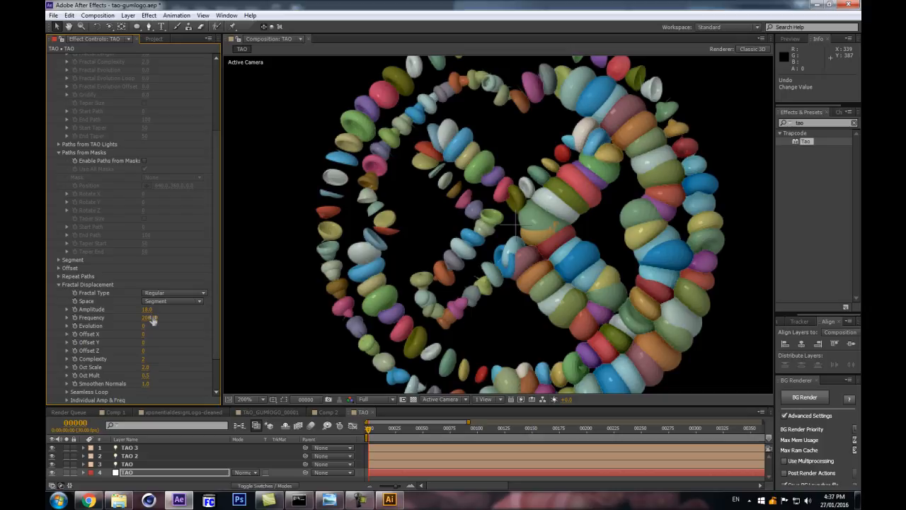
drag(151, 317, 166, 282)
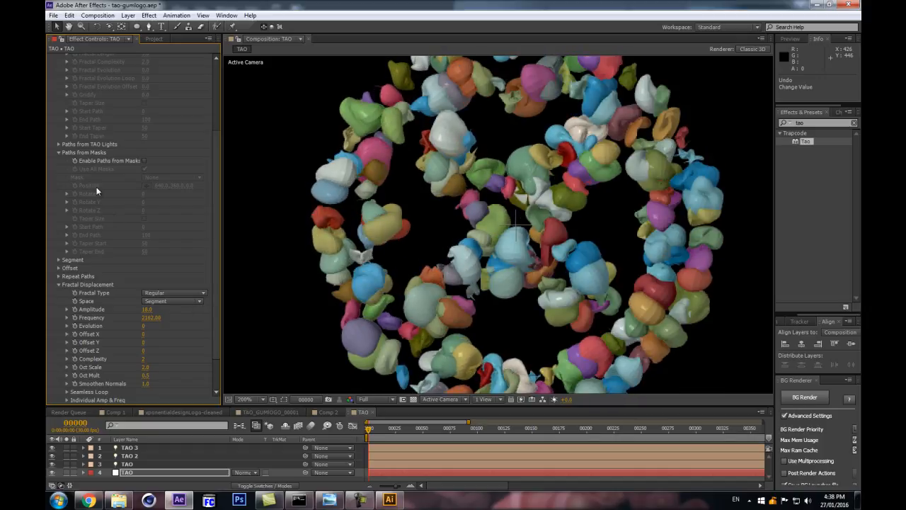
Step: Review the expanded Segment settings and lower the Fractal Displacement Amplitude to about 10 for softer gum shapes
scroll(71, 204, up, 3)
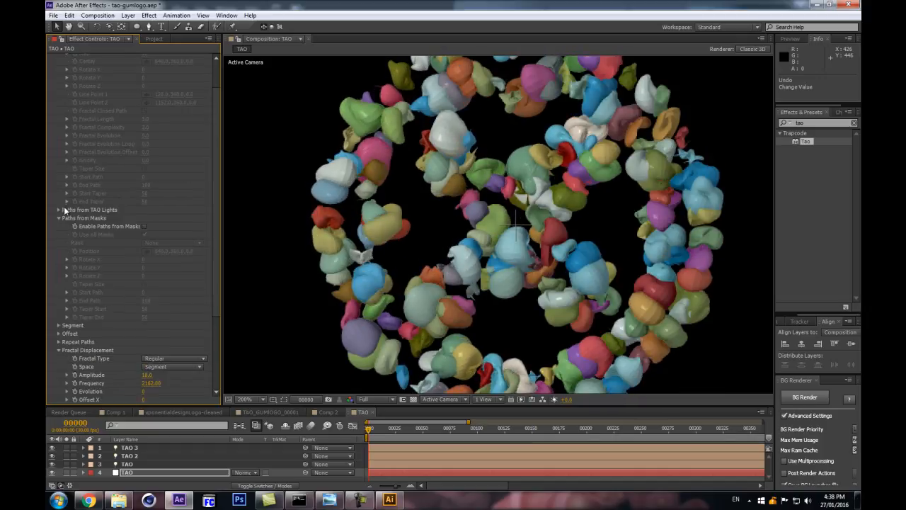
click(58, 325)
scroll(92, 337, down, 8)
scroll(157, 367, down, 1)
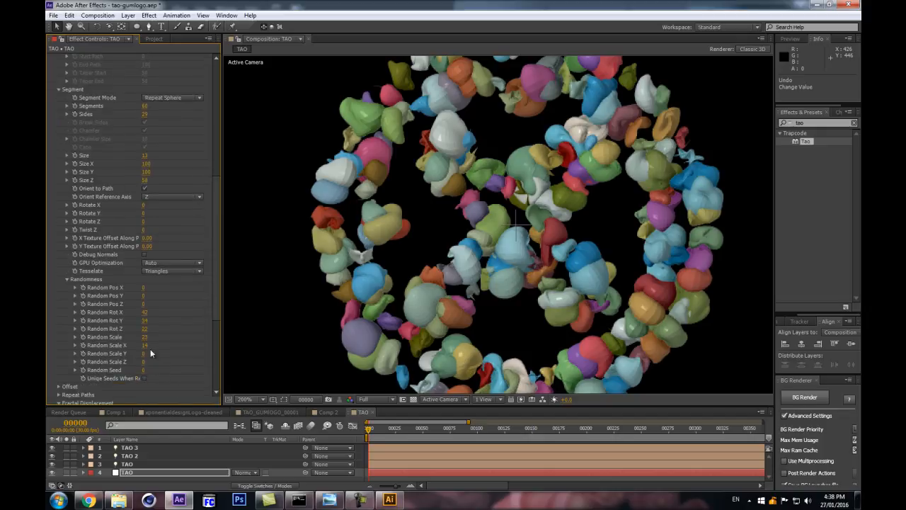
drag(143, 342, 140, 340)
scroll(76, 311, down, 2)
scroll(75, 311, down, 4)
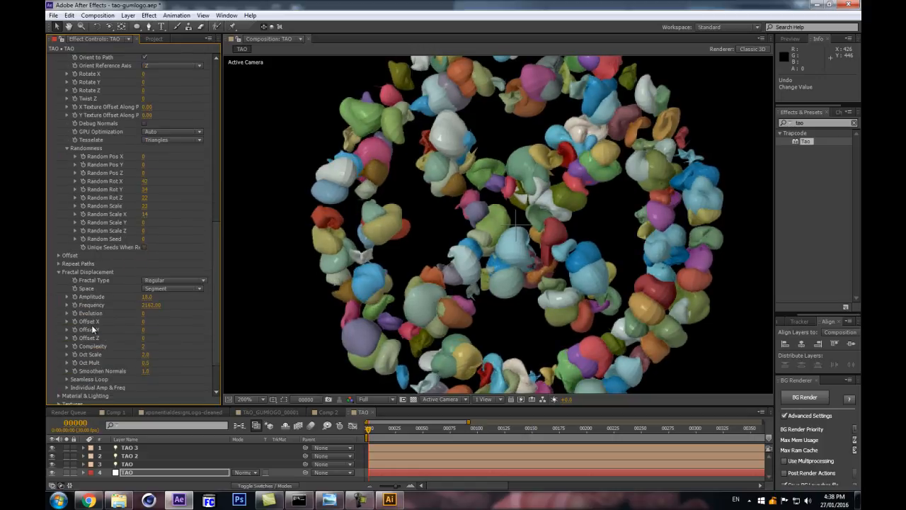
drag(146, 305, 81, 292)
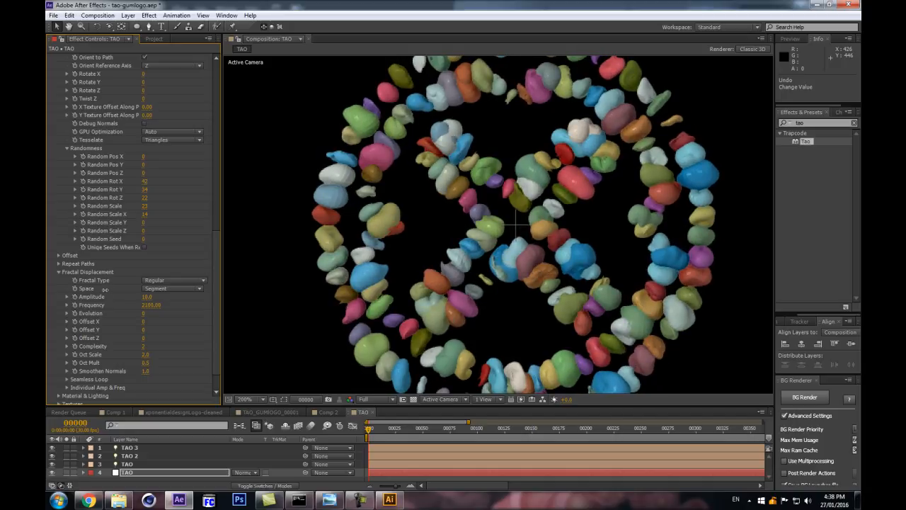
Step: Increase the segment count of the TAO layer to 108 so the beads sit closer together
scroll(491, 190, down, 1)
scroll(491, 190, up, 1)
drag(397, 219, 359, 200)
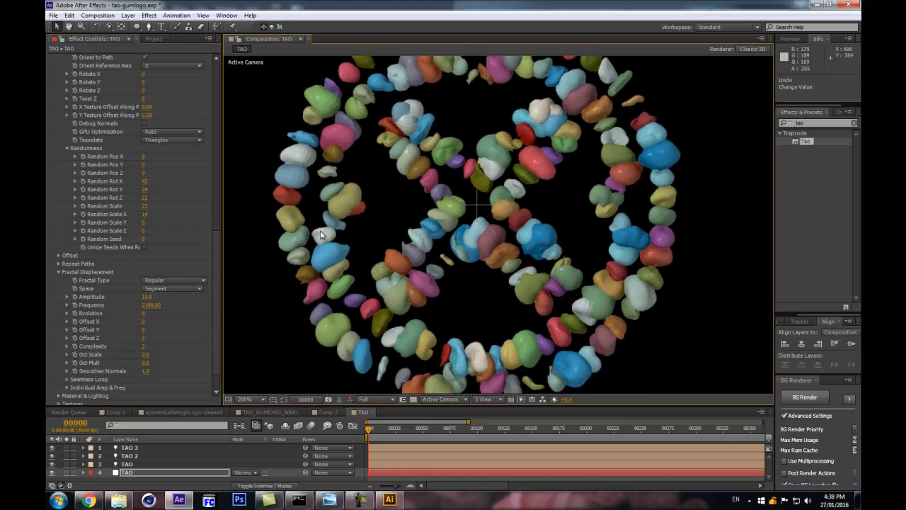
scroll(482, 171, down, 1)
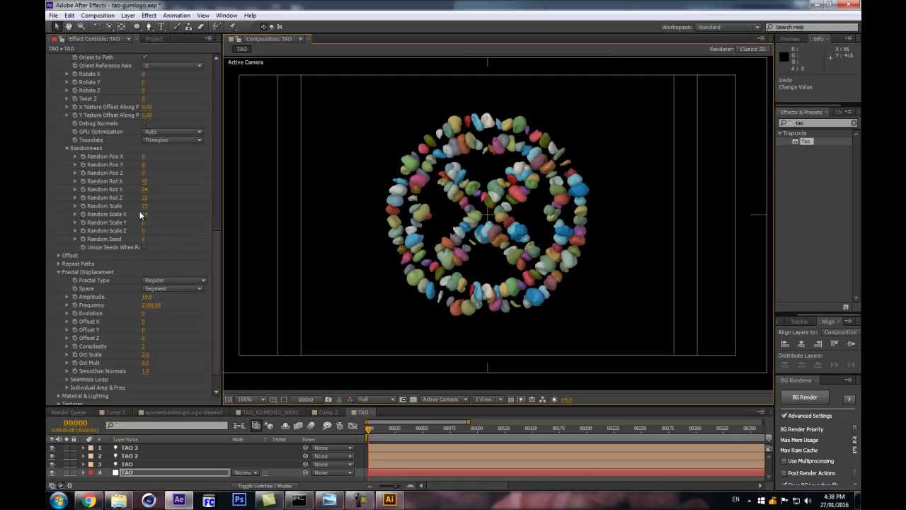
scroll(158, 189, up, 1)
drag(215, 244, 234, 166)
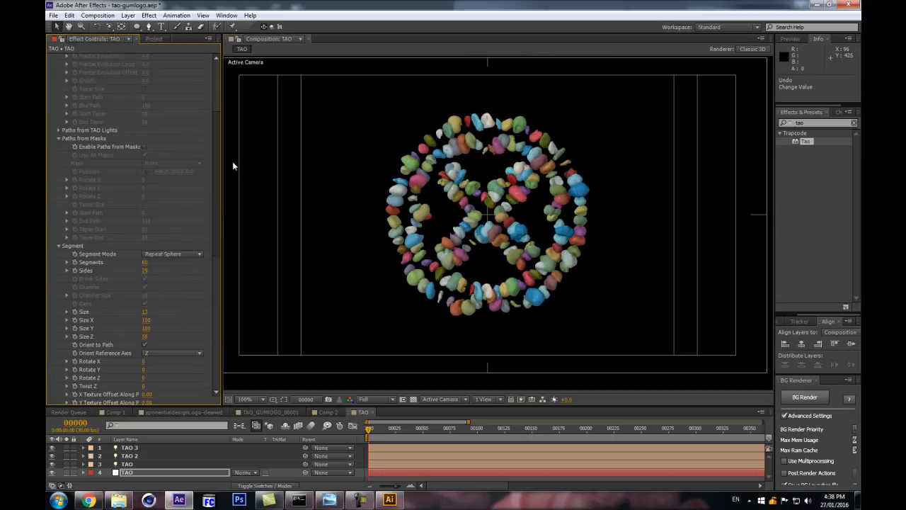
drag(151, 258, 164, 257)
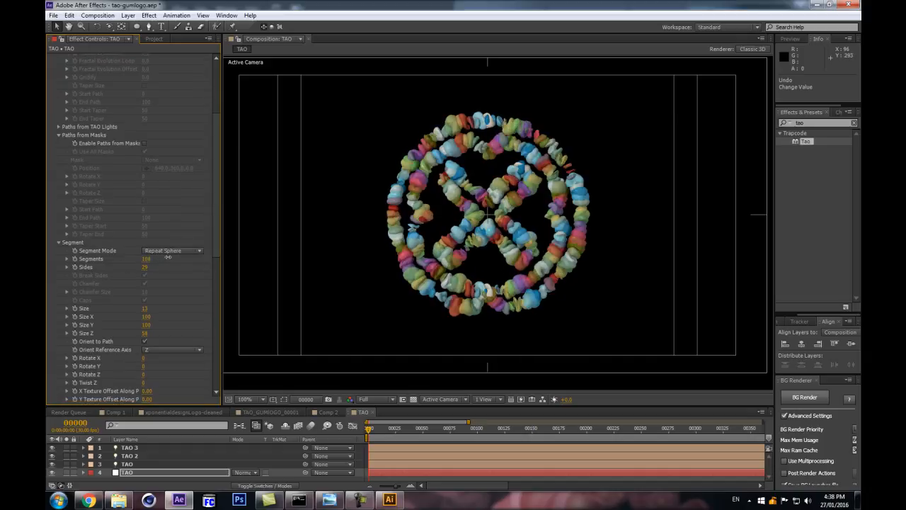
Step: Set the segment Size to 9 and check the thinner gum strands close up
scroll(190, 309, down, 2)
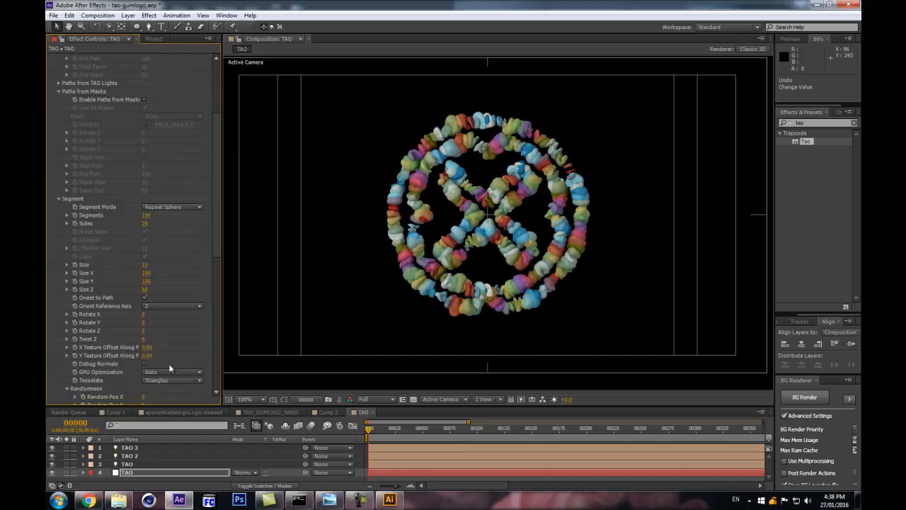
click(145, 264)
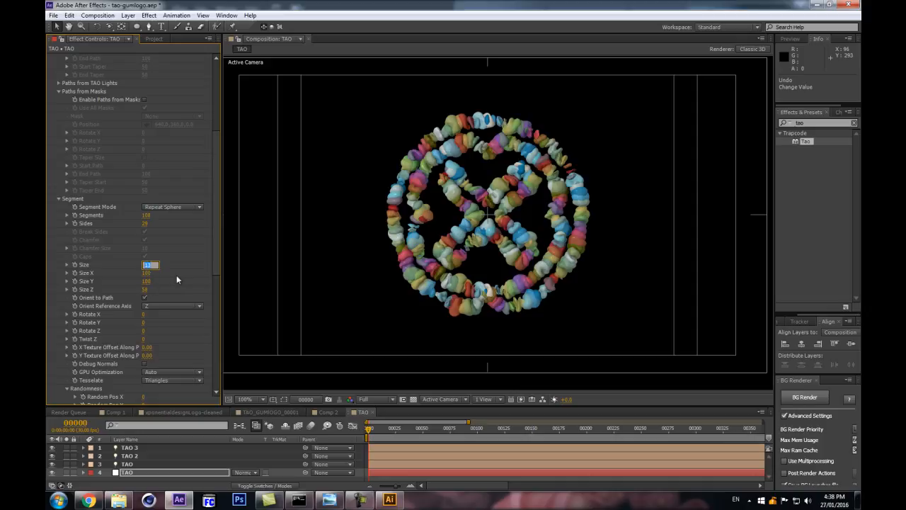
text(9)
key(Return)
key(period)
key(comma)
key(period)
Step: Set Random Rot Y to 315 and Random Scale to 18 in the segment Randomness settings
scroll(130, 299, down, 3)
scroll(151, 327, down, 3)
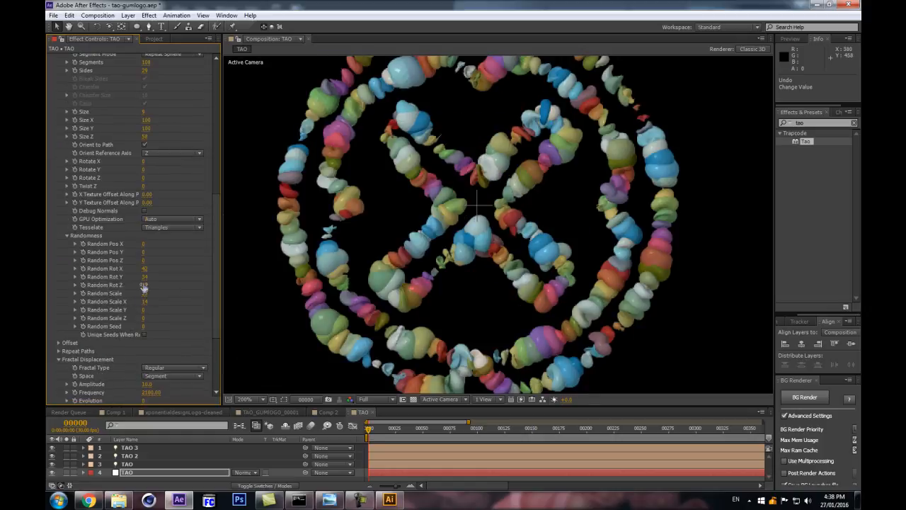
drag(143, 296, 170, 272)
drag(244, 252, 261, 248)
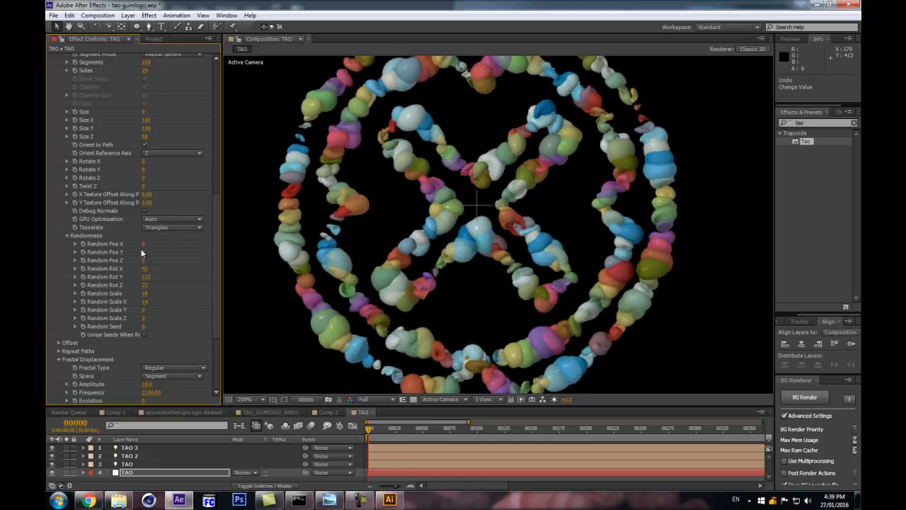
Step: Raise the Fractal Displacement Oct Scale to 4.4 and try a different Oct Mult value
scroll(166, 326, down, 3)
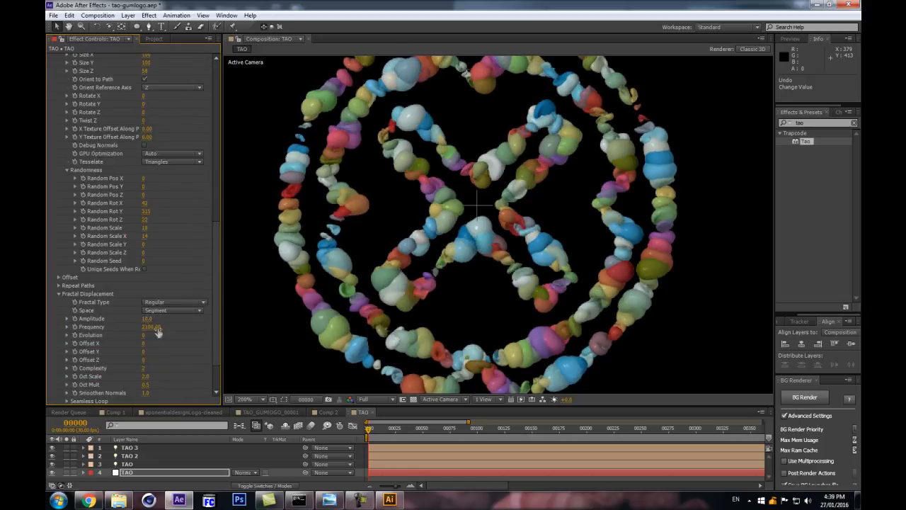
scroll(157, 356, down, 2)
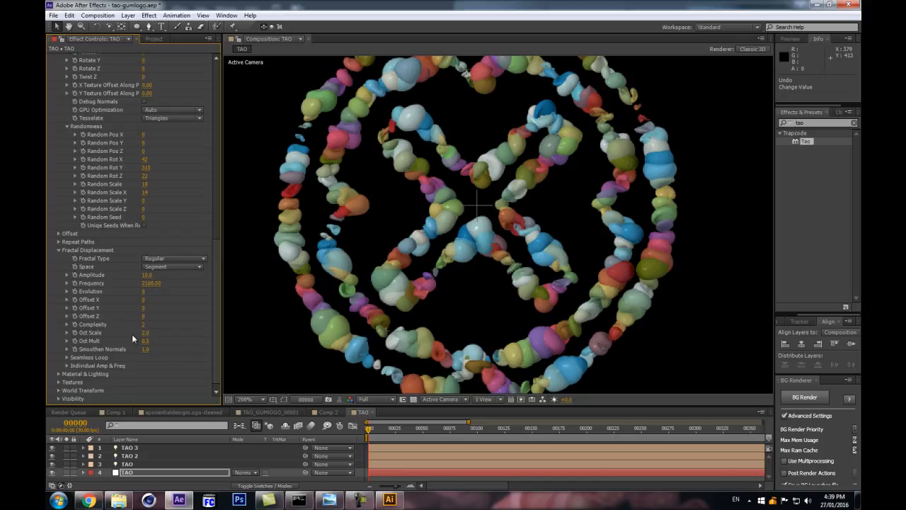
drag(147, 333, 158, 326)
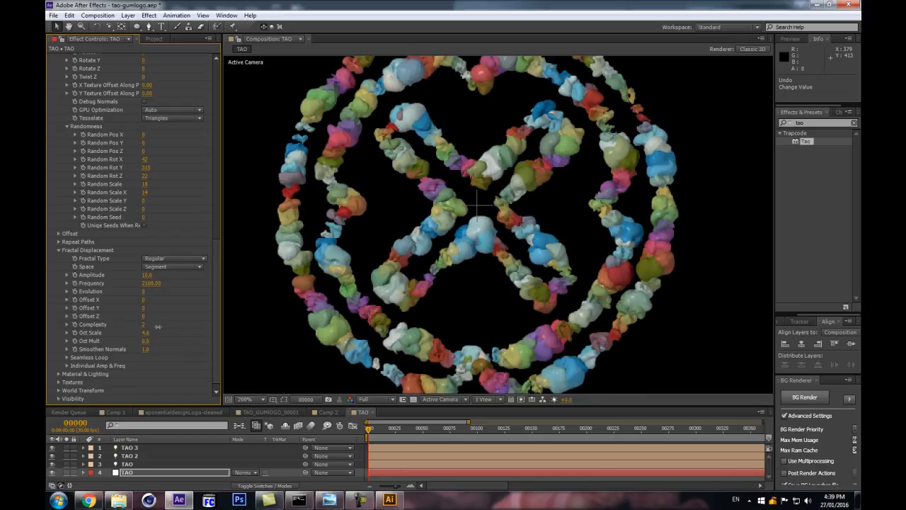
drag(157, 326, 156, 327)
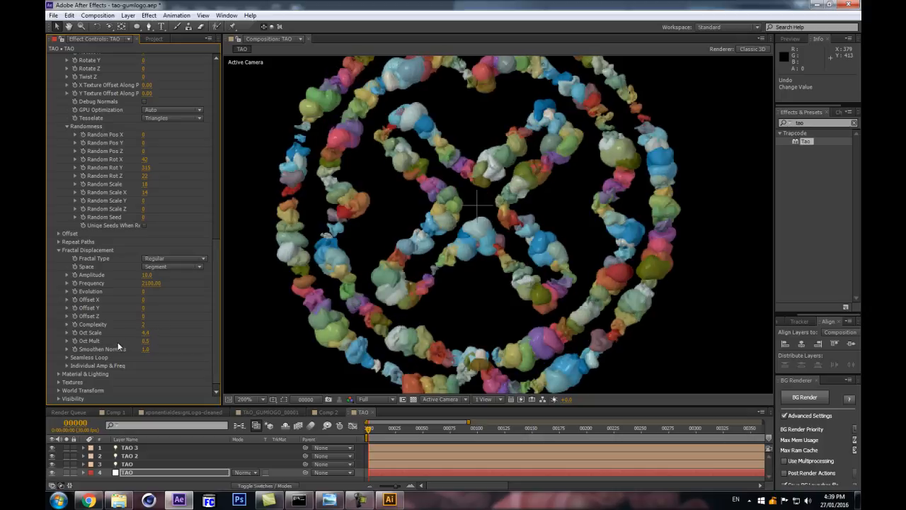
drag(146, 340, 133, 338)
Step: Narrow the segments by setting Size Y to 84 and Size X to 94
scroll(126, 127, up, 5)
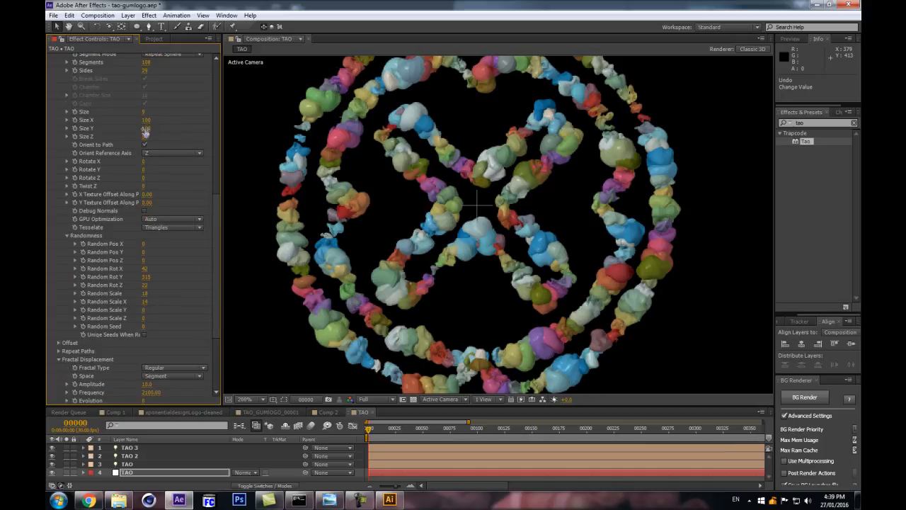
mouse_move(145, 127)
mouse_down()
mouse_move(128, 122)
mouse_move(142, 130)
mouse_move(134, 116)
mouse_move(141, 117)
mouse_up()
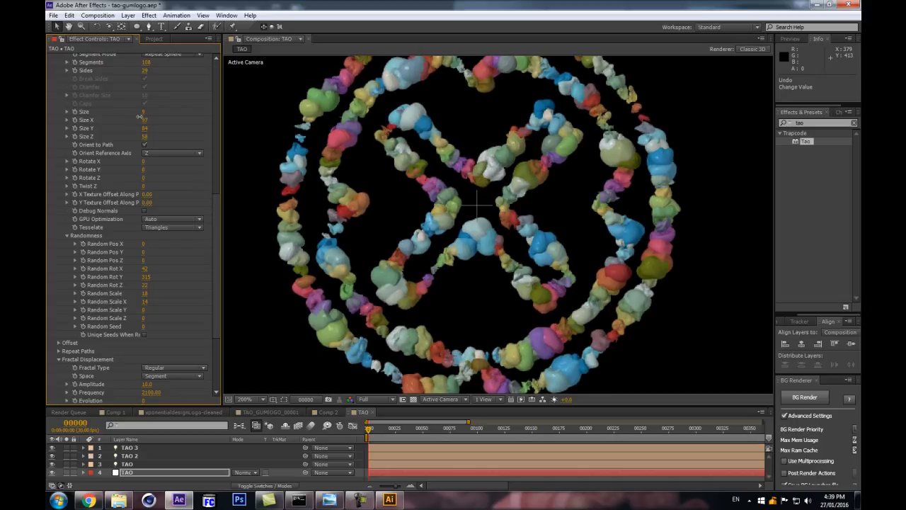
mouse_move(354, 295)
mouse_down()
mouse_move(442, 280)
mouse_move(369, 289)
mouse_up()
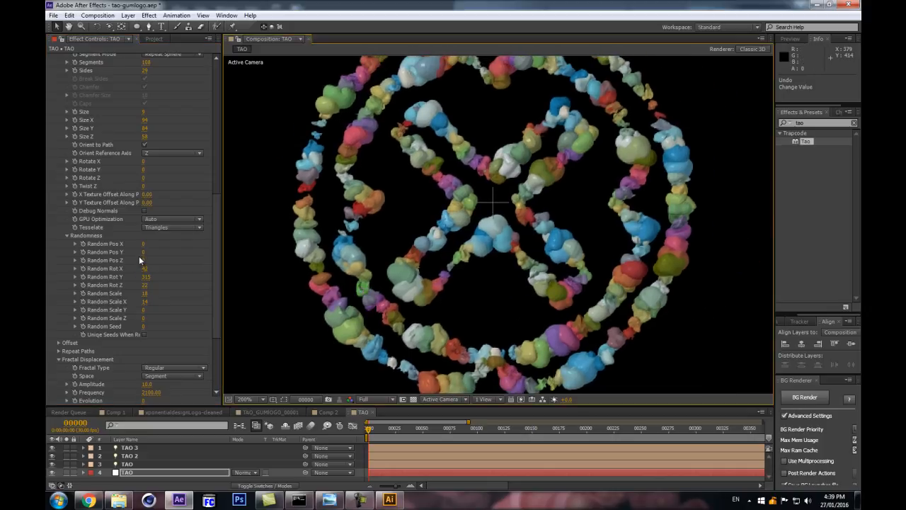
Step: Scatter the beads with Random Pos X 3, Random Pos Y 7 and Random Pos Z 7, and inspect the whole logo
drag(144, 260, 144, 244)
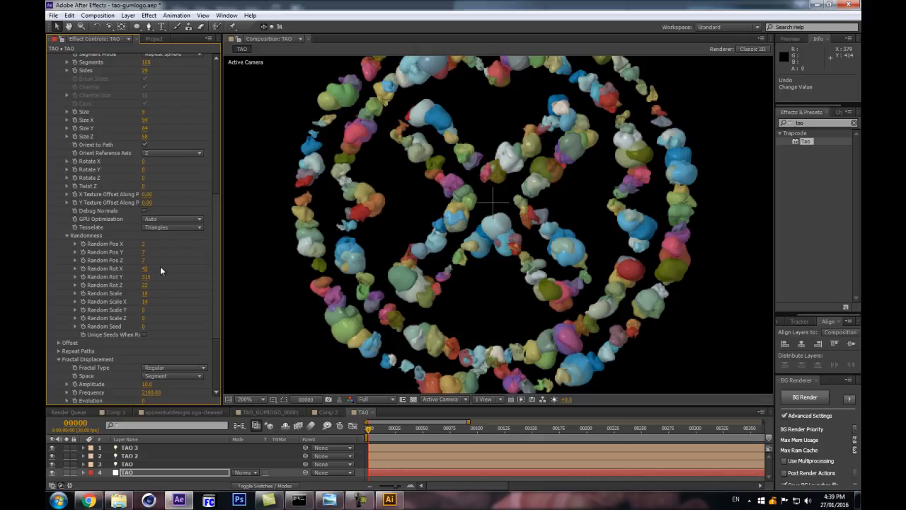
scroll(163, 265, down, 2)
scroll(155, 262, down, 3)
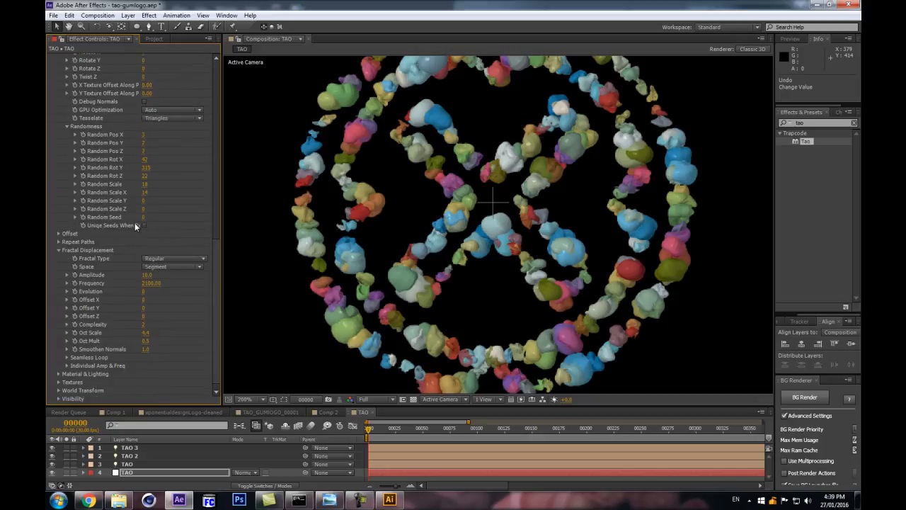
scroll(329, 259, down, 1)
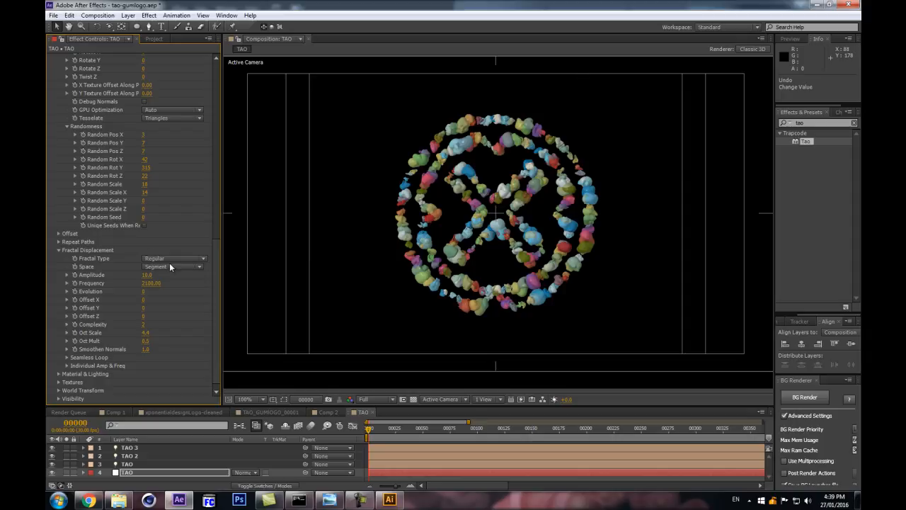
scroll(151, 259, down, 1)
scroll(546, 286, up, 1)
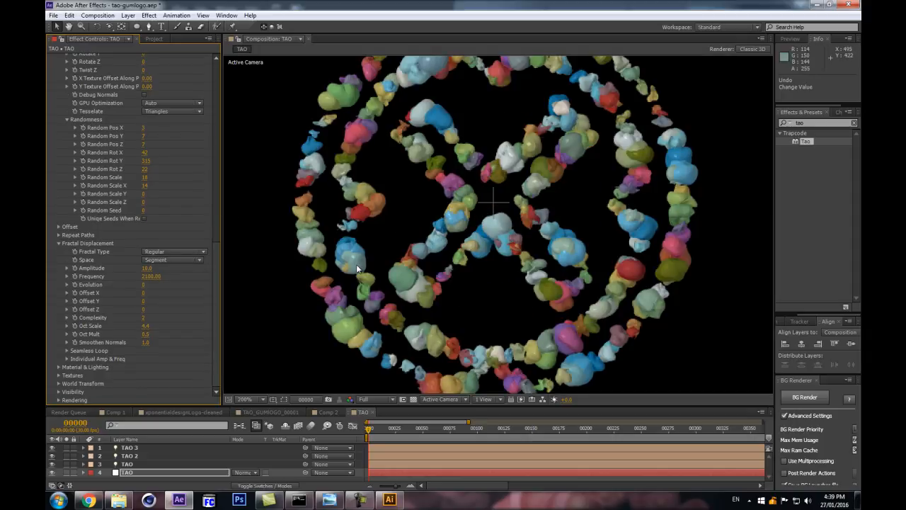
scroll(288, 249, down, 1)
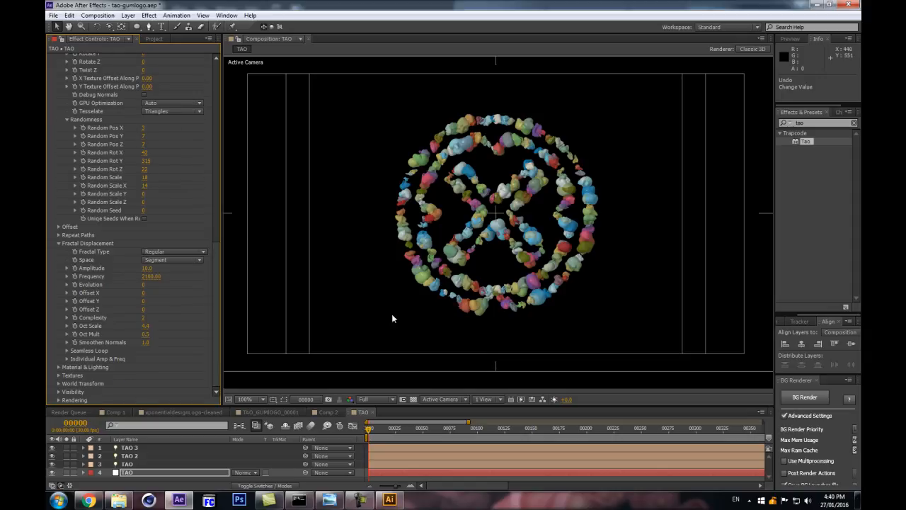
Step: Enlarge the timeline area to make more room for the layer list
click(364, 401)
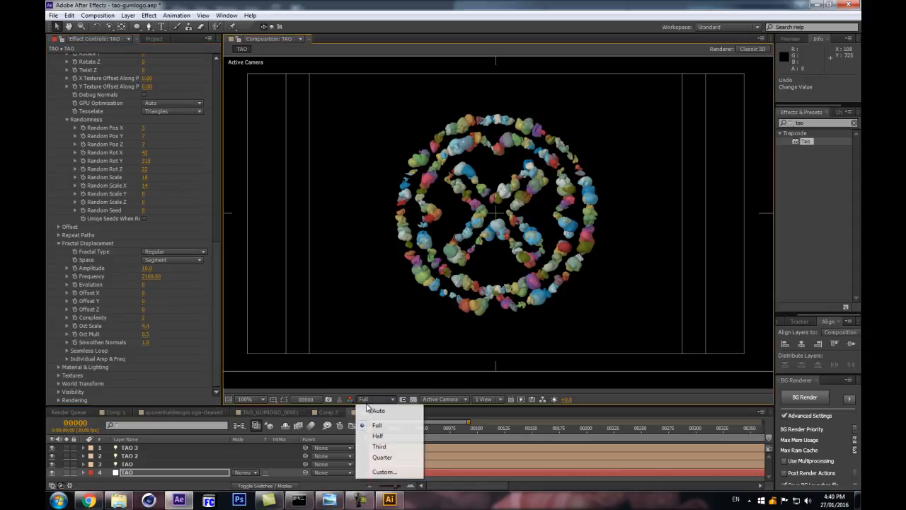
click(352, 406)
drag(350, 404, 351, 372)
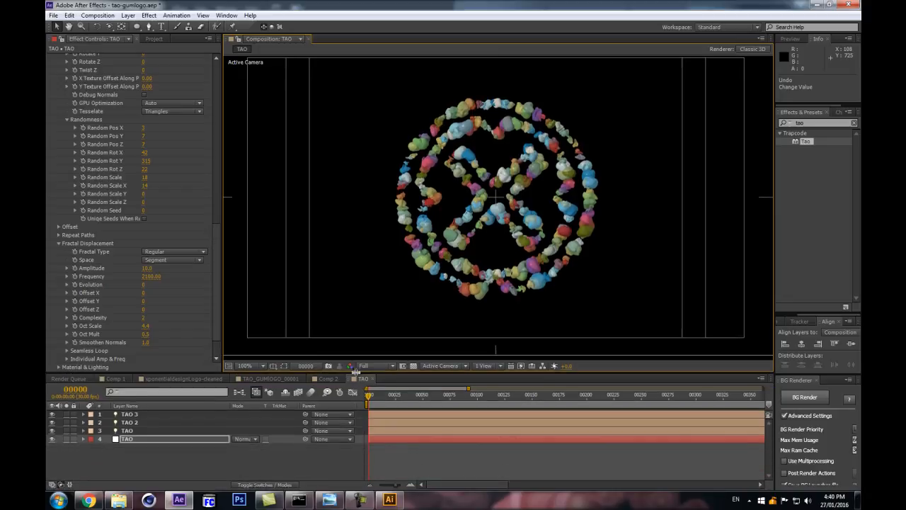
Step: Add a new spot light named TAO to the composition, with no other layer selected
click(126, 431)
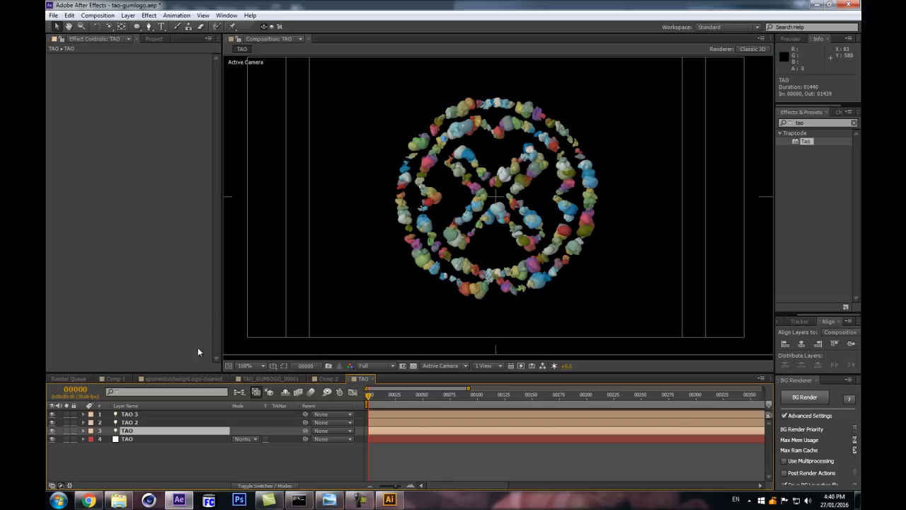
click(136, 415)
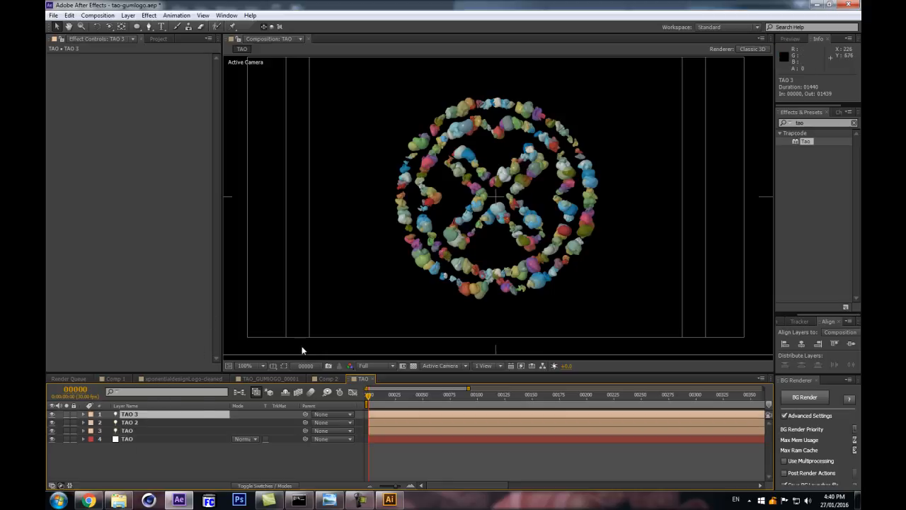
click(190, 453)
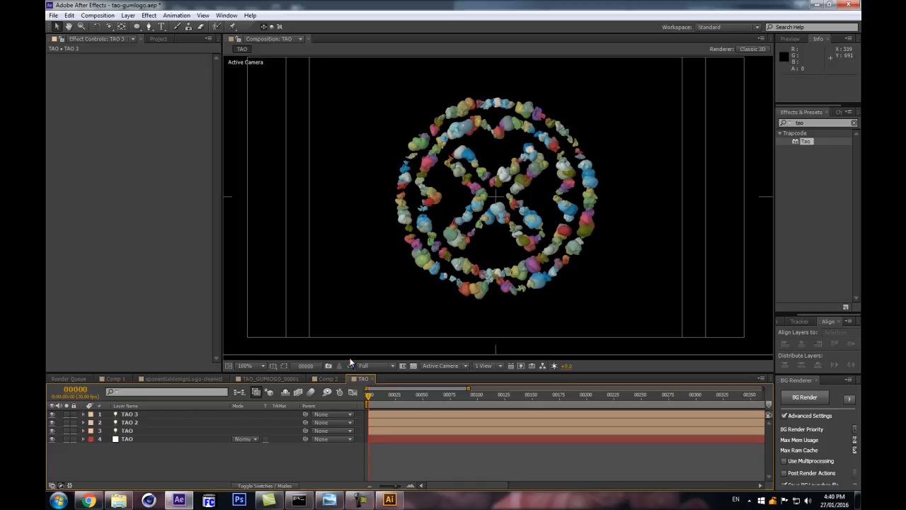
key(ctrl+alt+shift+l)
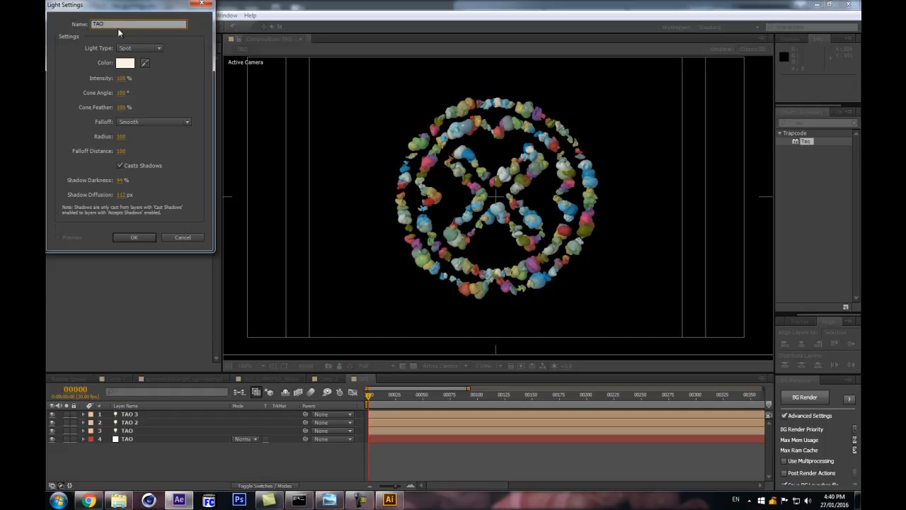
click(130, 239)
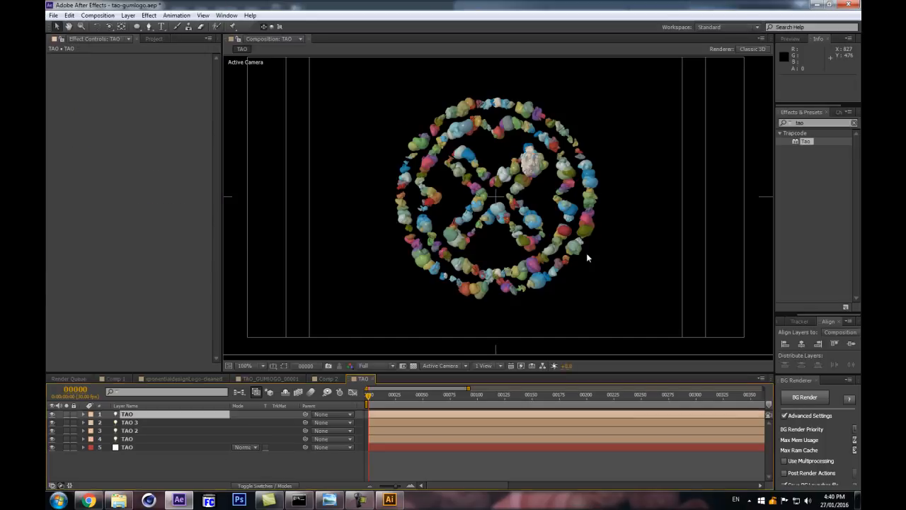
key(period)
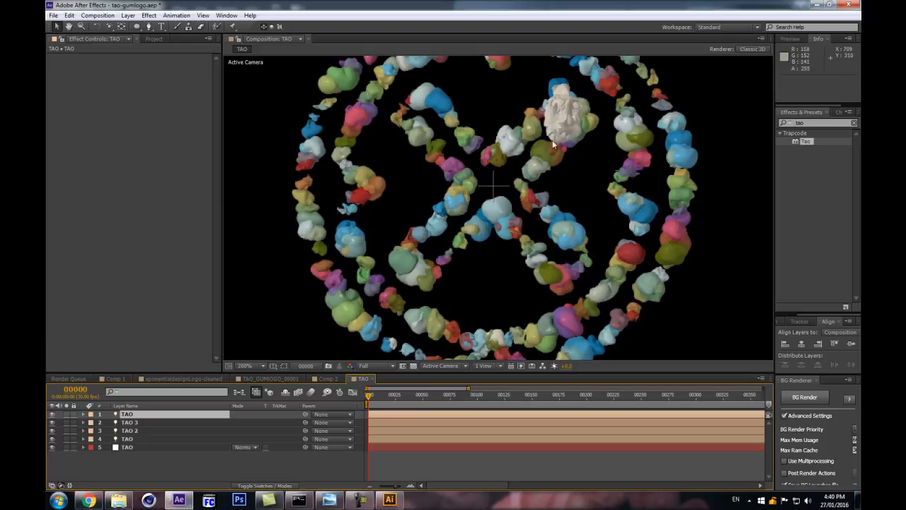
Step: Create a 3D null and copy its position 640, 360, 0 to the new TAO light to center it
key(p)
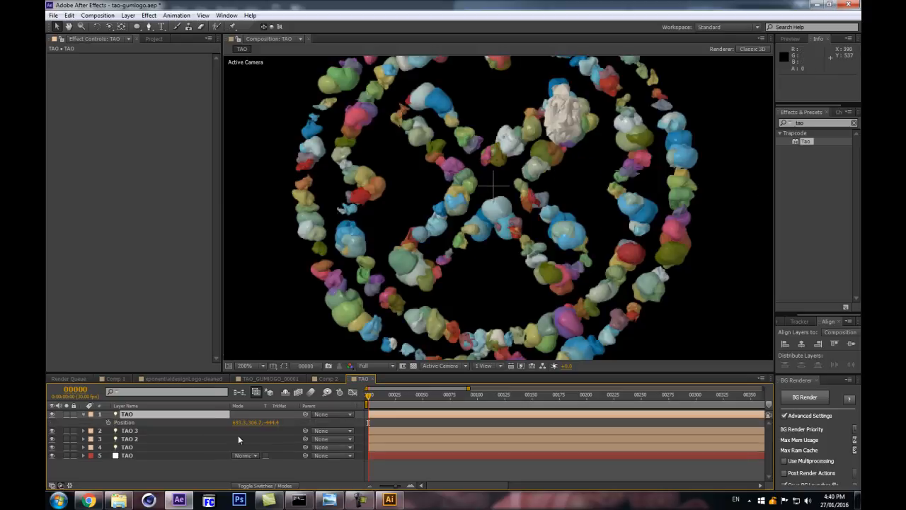
key(ctrl+alt+shift+y)
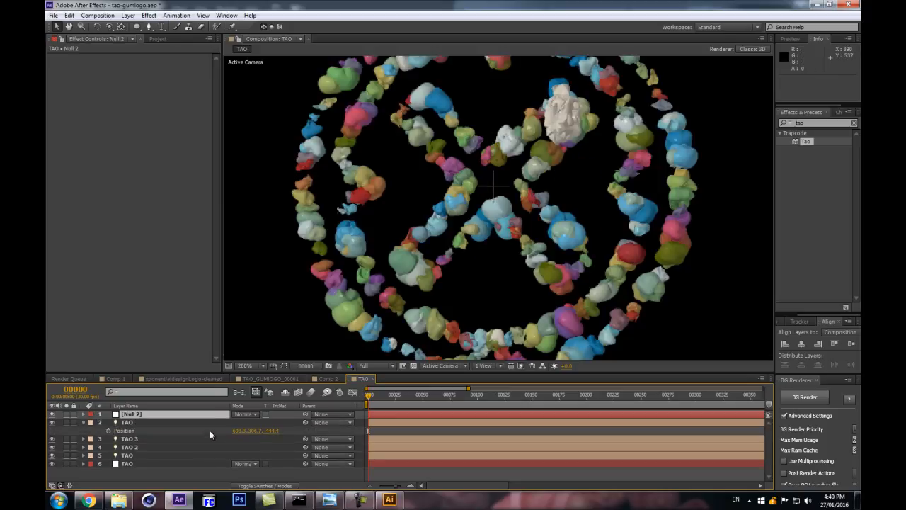
key(F4)
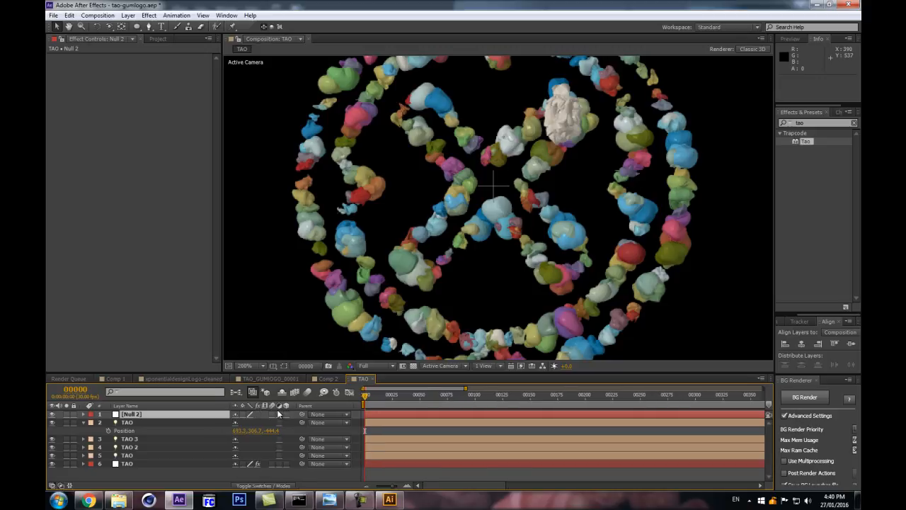
key(p)
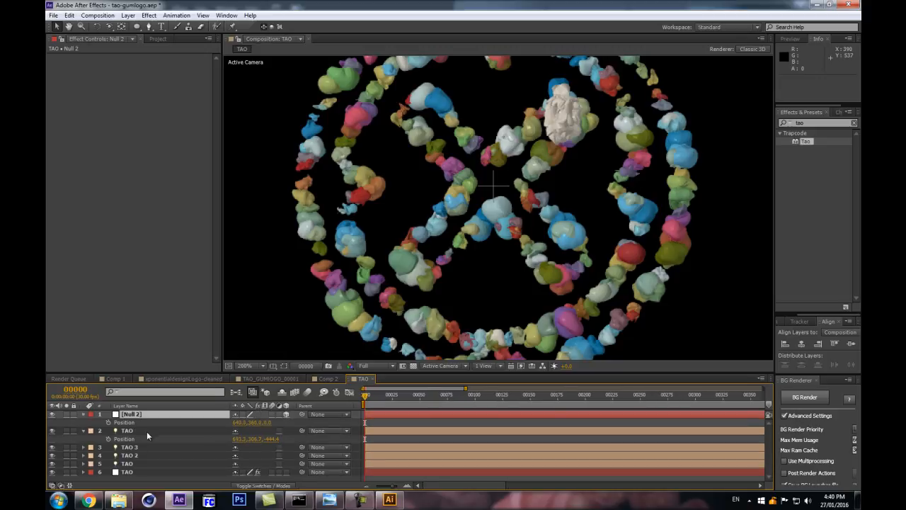
click(128, 439)
key(ctrl+v)
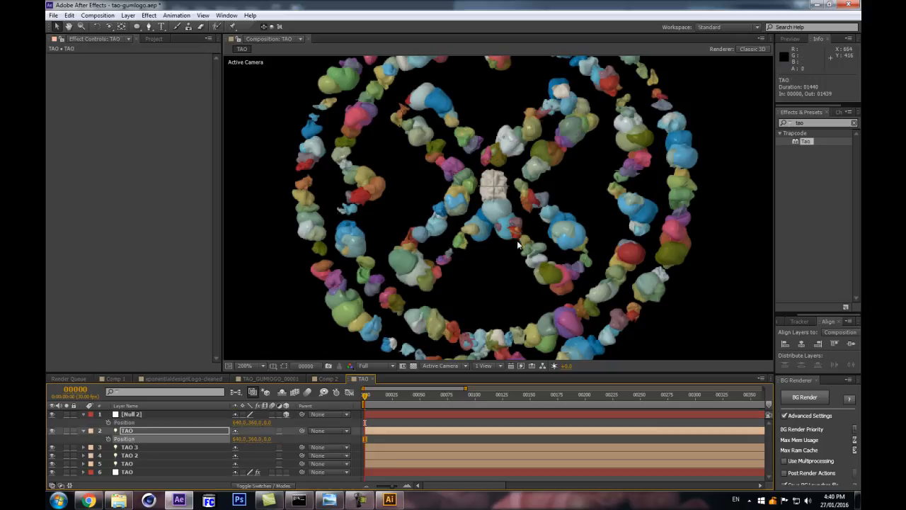
click(183, 430)
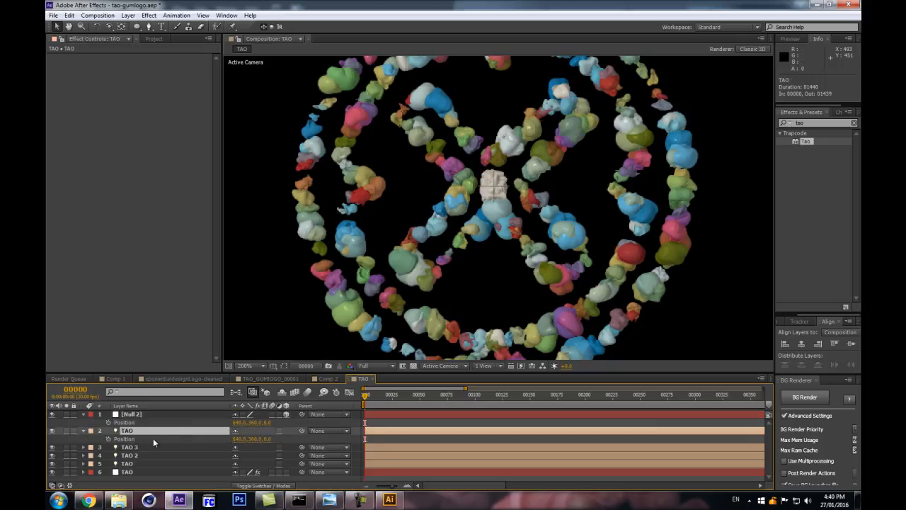
key(F2)
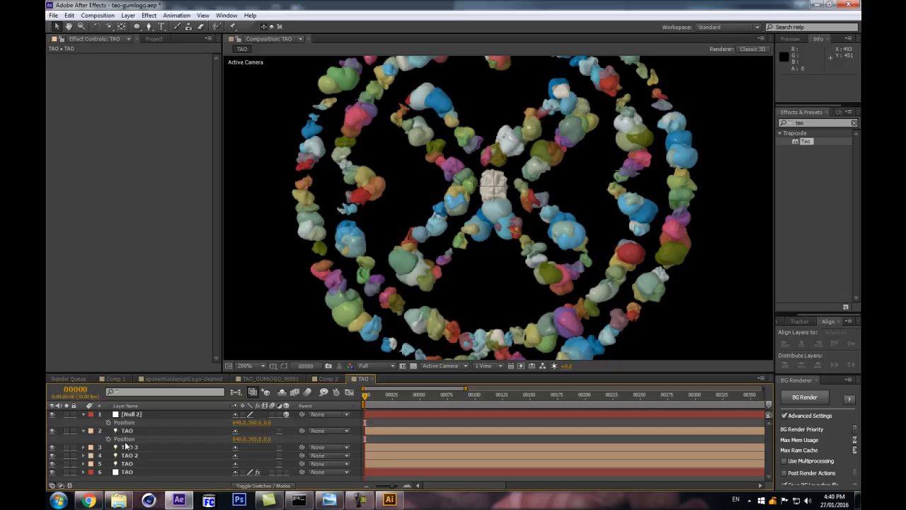
Step: Keyframe the new TAO light's position at frame 0, move it to about 563, 281, 0 at frame 25, and return to frame 0
click(108, 439)
drag(383, 403, 393, 401)
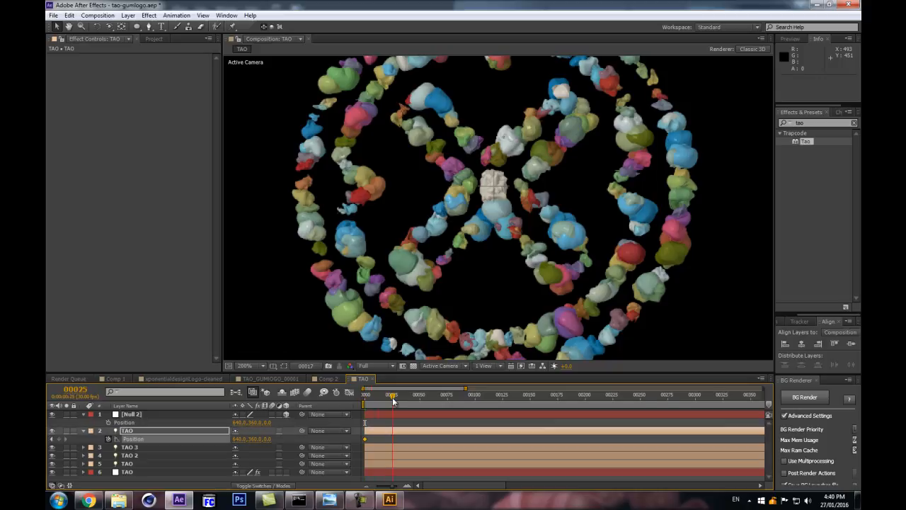
click(140, 430)
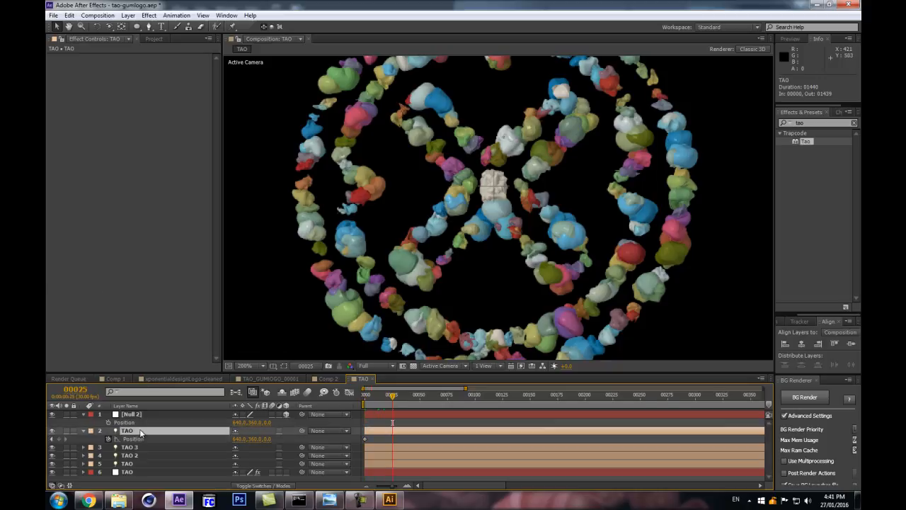
drag(494, 188, 418, 107)
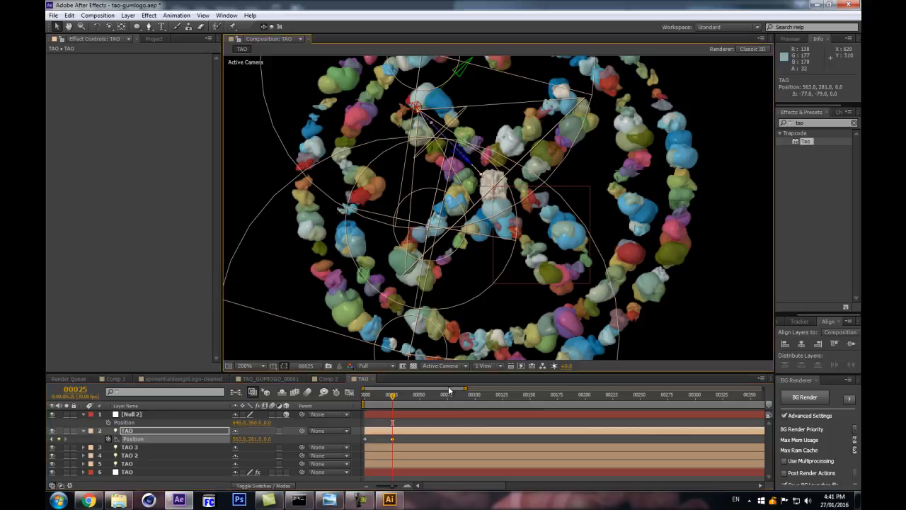
click(389, 396)
click(362, 396)
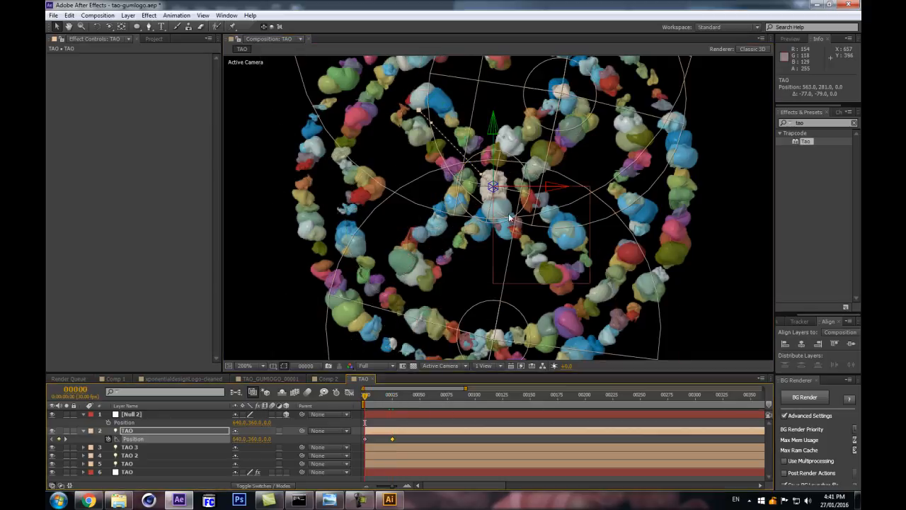
drag(505, 205, 513, 207)
key(ctrl+z)
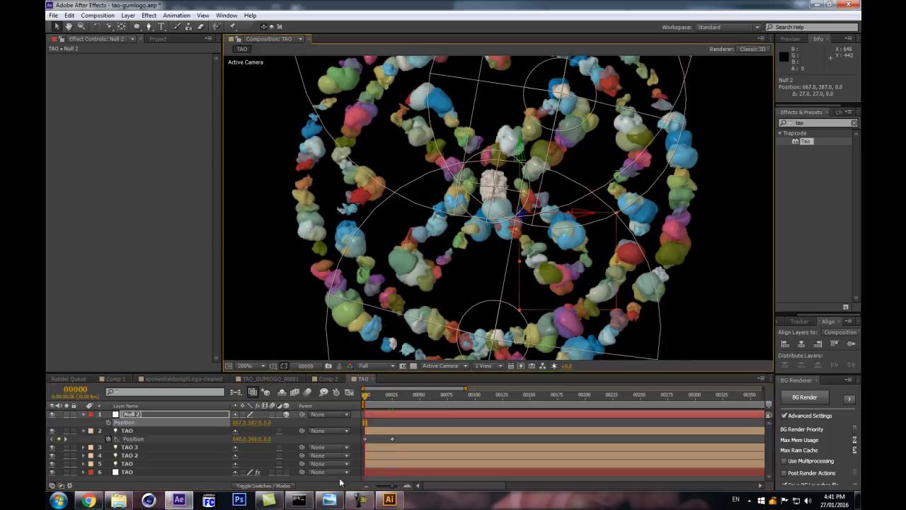
click(365, 439)
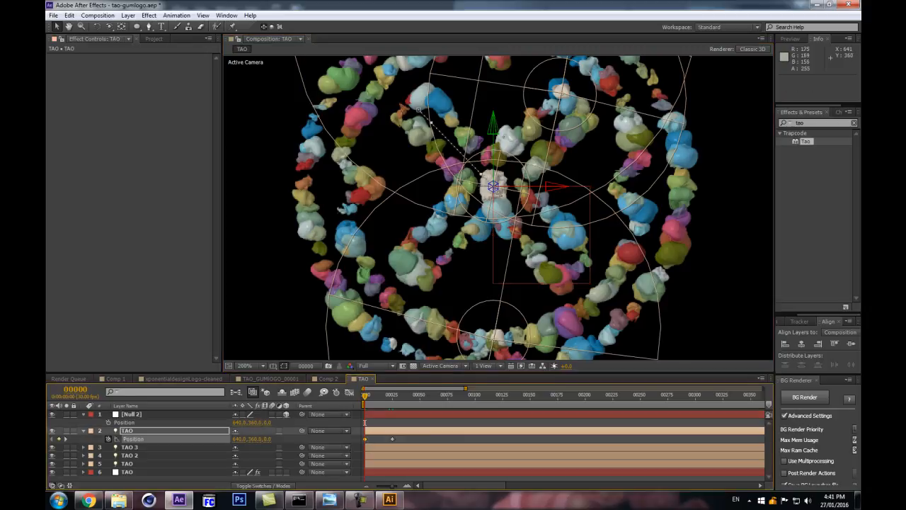
drag(501, 190, 563, 190)
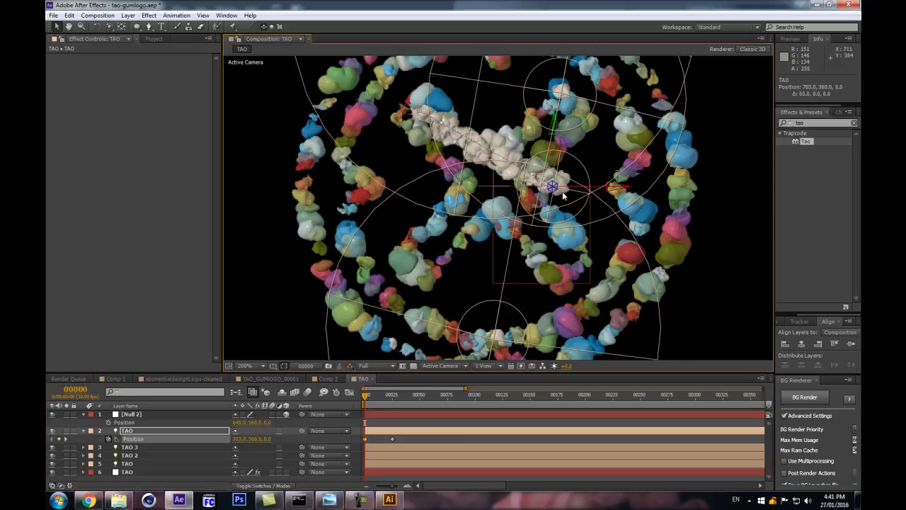
key(ctrl+z)
Step: Move the new TAO light at frame 0 to about 716.5, 438, 0 and hide the layer controls to inspect the diagonal strand
drag(495, 198, 575, 272)
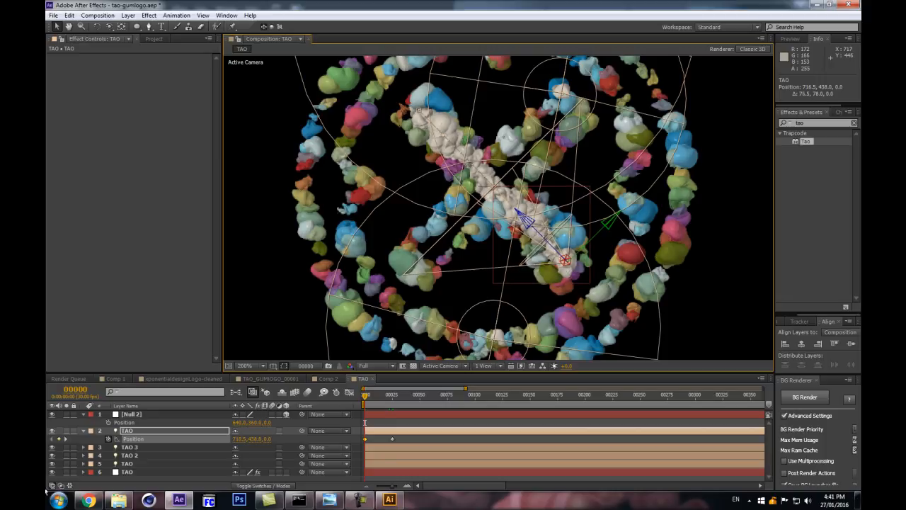
click(142, 434)
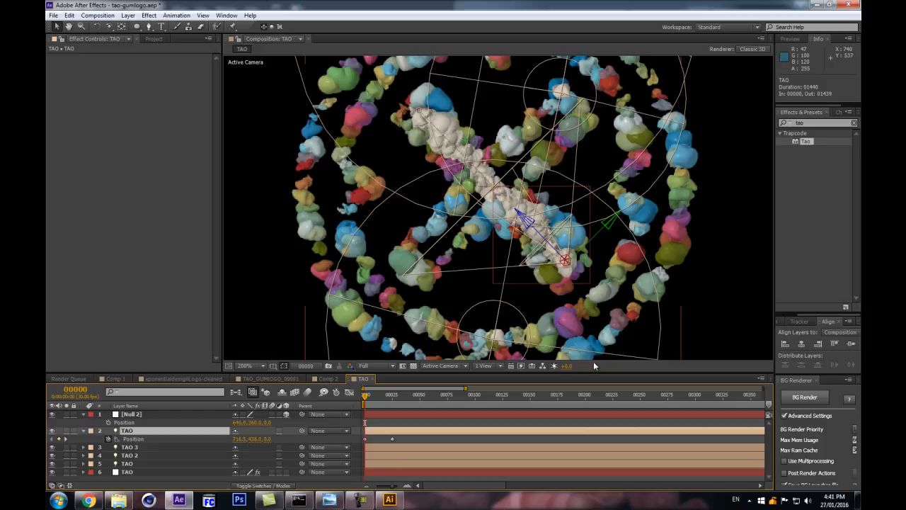
key(ctrl+shift+h)
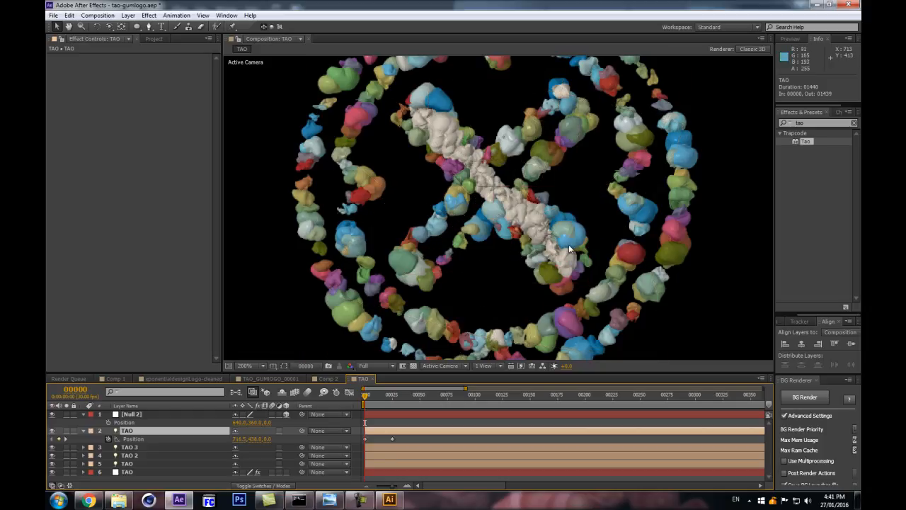
scroll(546, 228, down, 1)
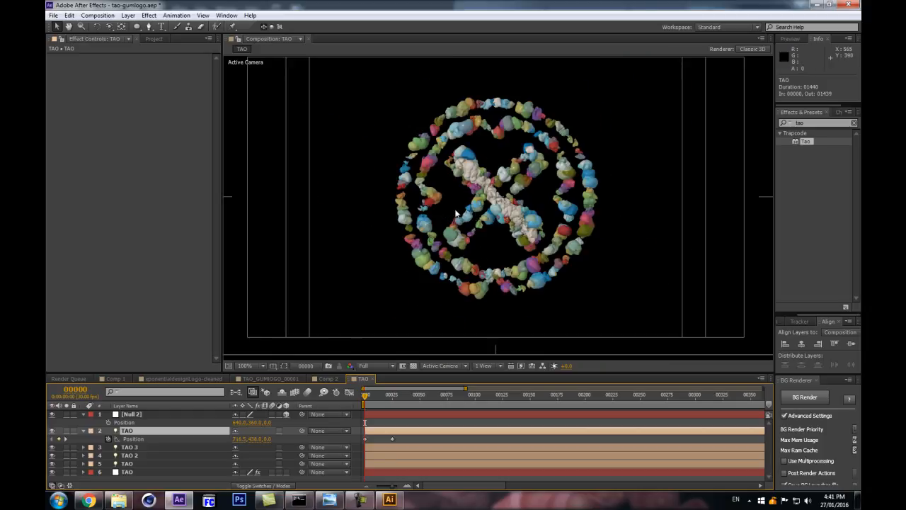
scroll(422, 177, up, 1)
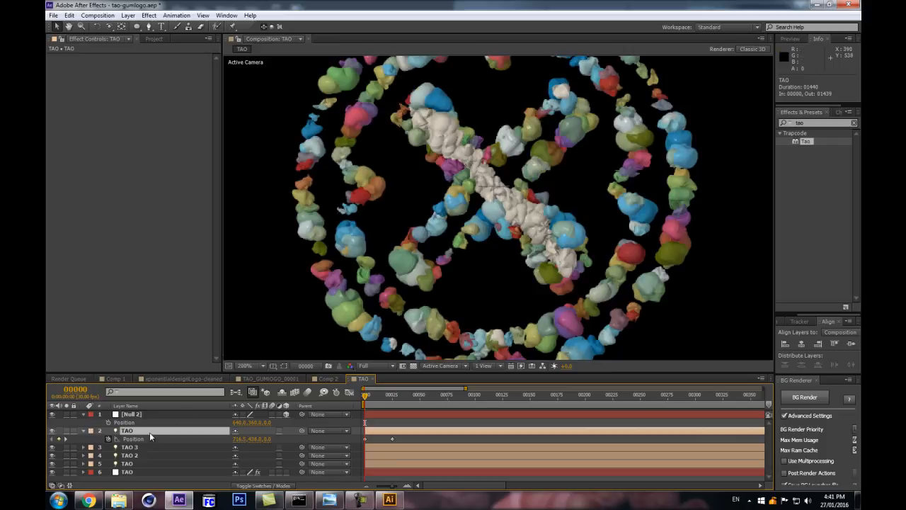
Step: Rename the new light layer as TAO seg:080 to set its segment count
key(Return)
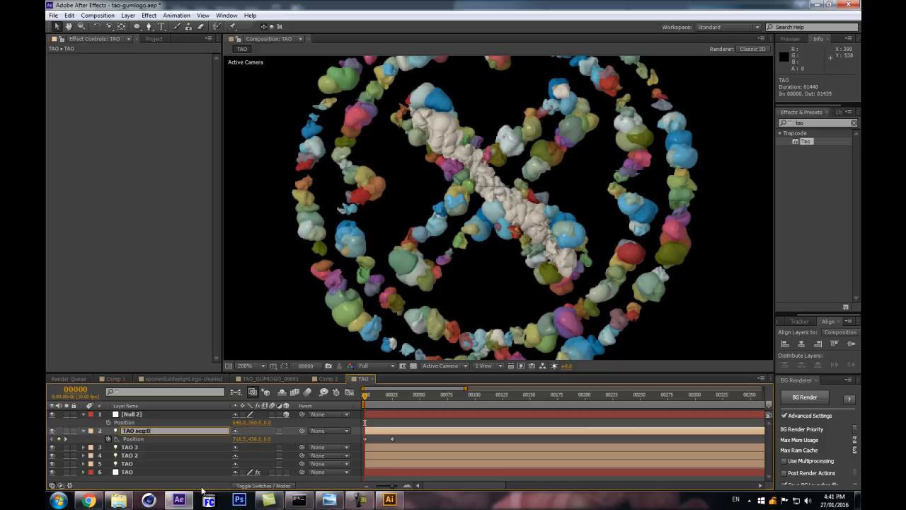
text(seg:080)
key(Return)
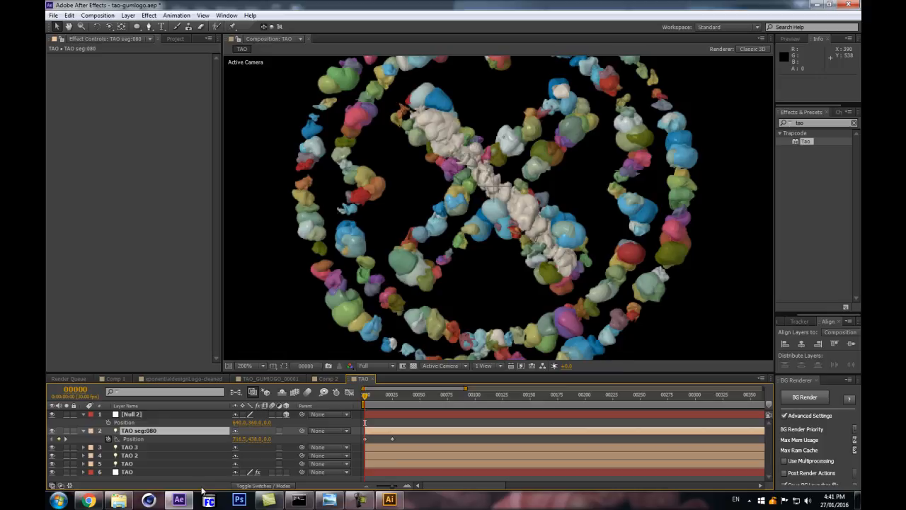
Step: Rename the TAO seg:080 light as TAO seg:040 and duplicate it
click(150, 431)
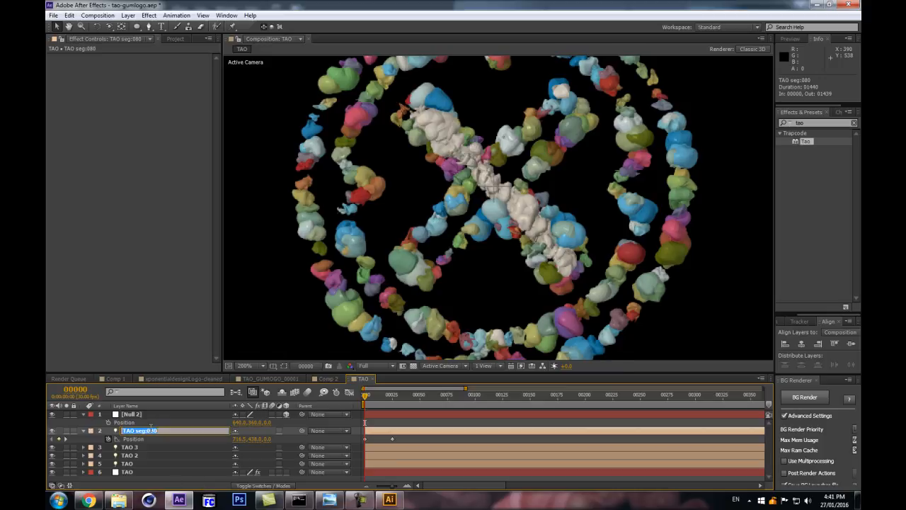
text(4)
key(Return)
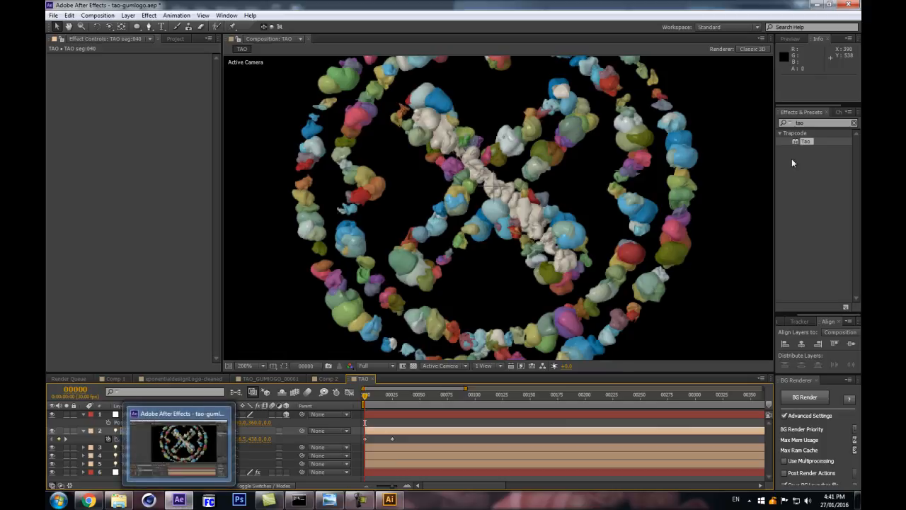
click(175, 433)
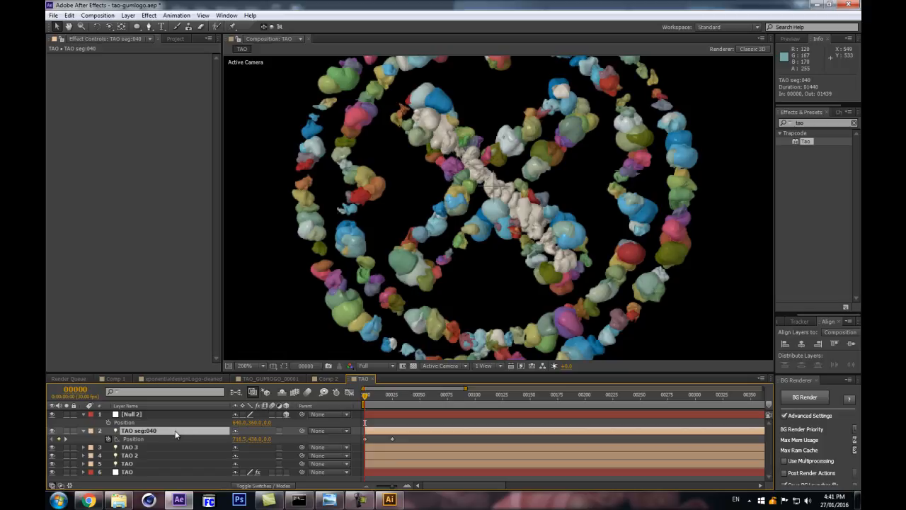
key(ctrl+d)
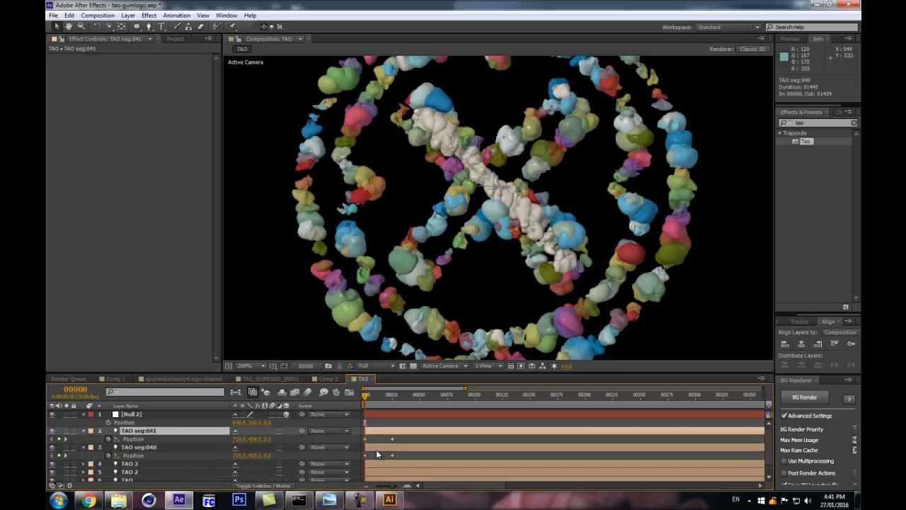
click(347, 440)
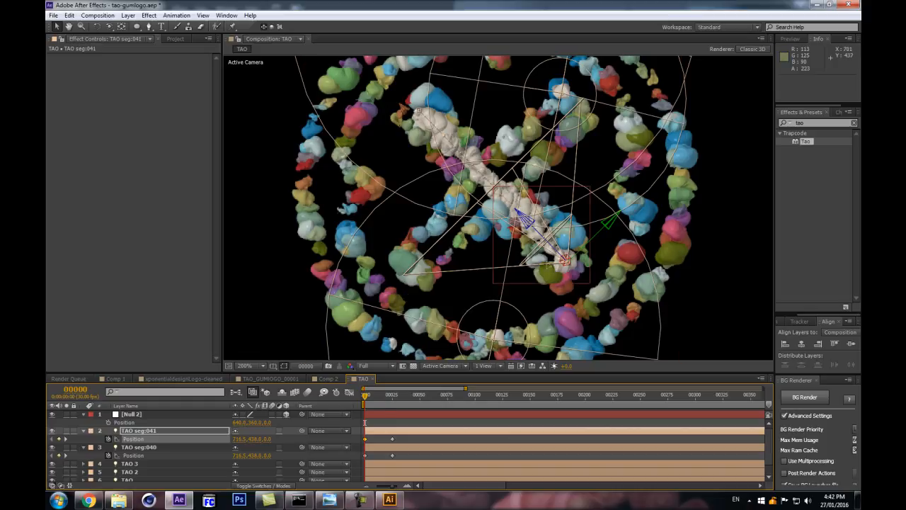
drag(554, 268, 451, 259)
key(ctrl+z)
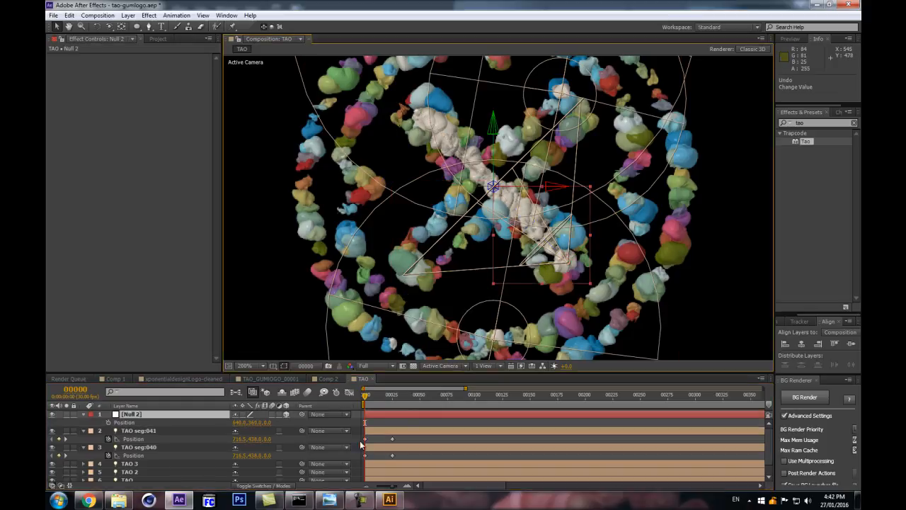
click(371, 443)
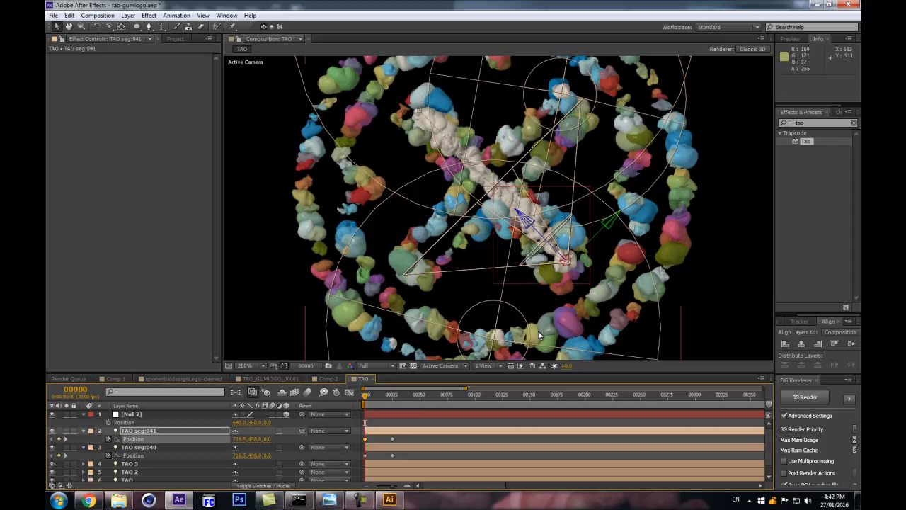
click(560, 263)
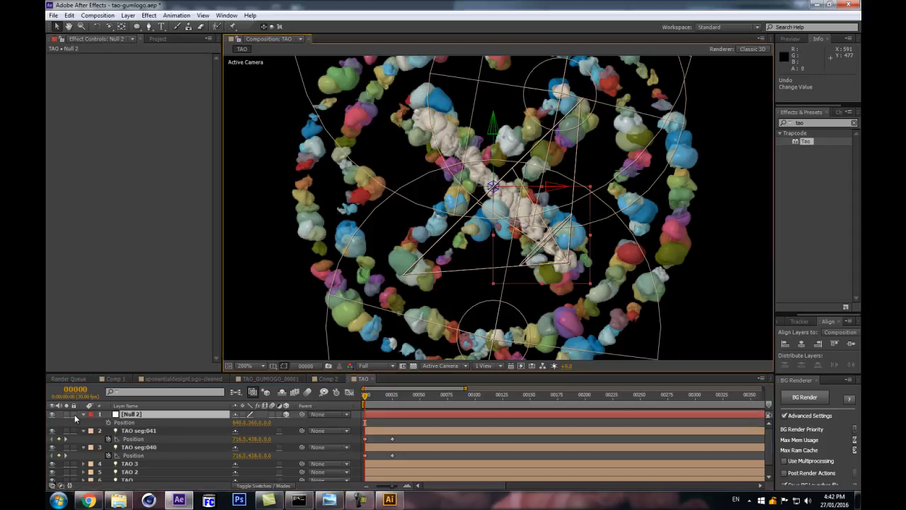
Step: Lock Null 2 and move the duplicate light's path onto the X's other diagonal, from about 557, 440.5 to 712, 285
click(76, 418)
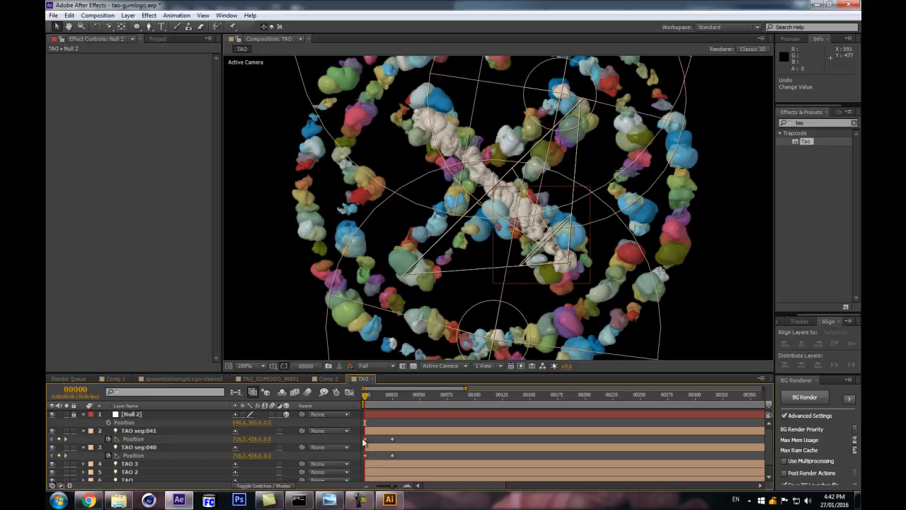
drag(375, 437, 358, 459)
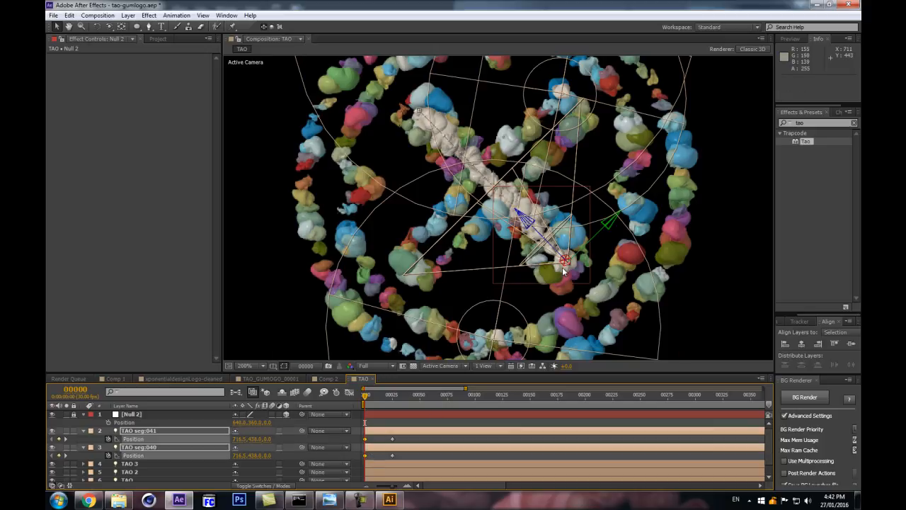
drag(558, 259, 423, 262)
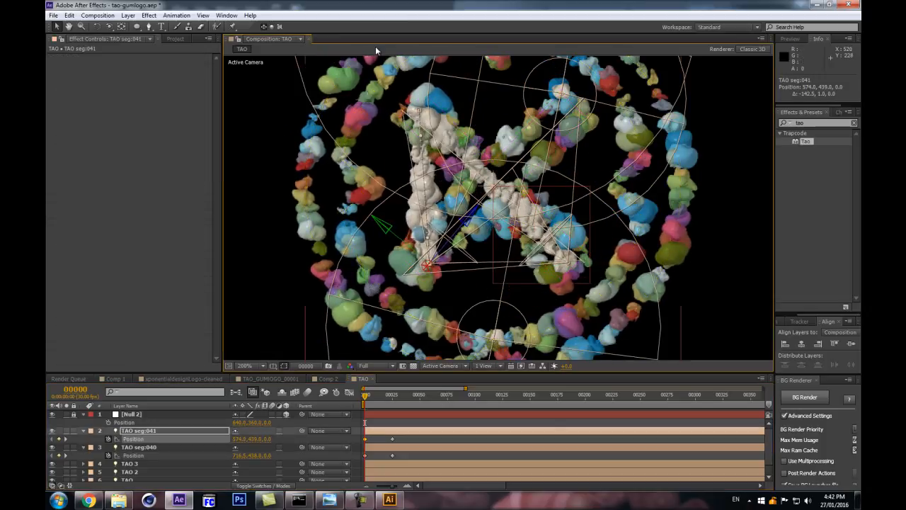
drag(418, 110, 565, 115)
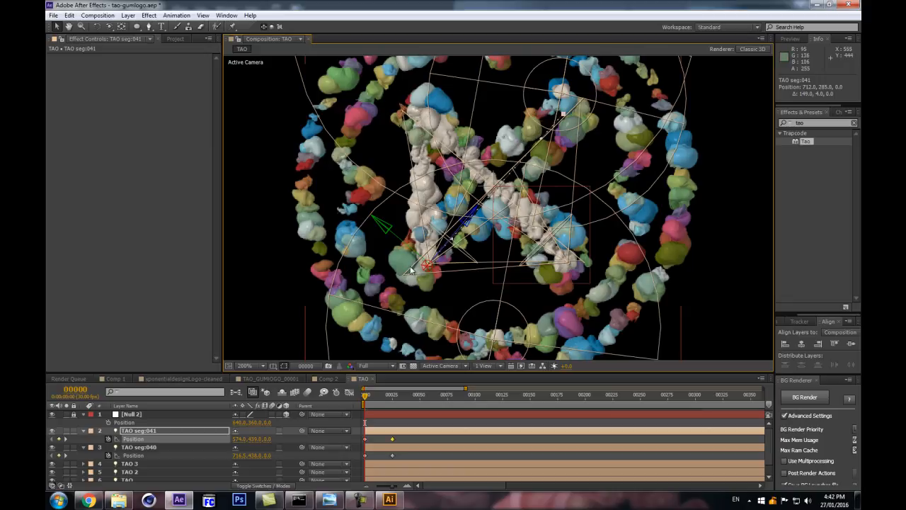
drag(427, 265, 411, 264)
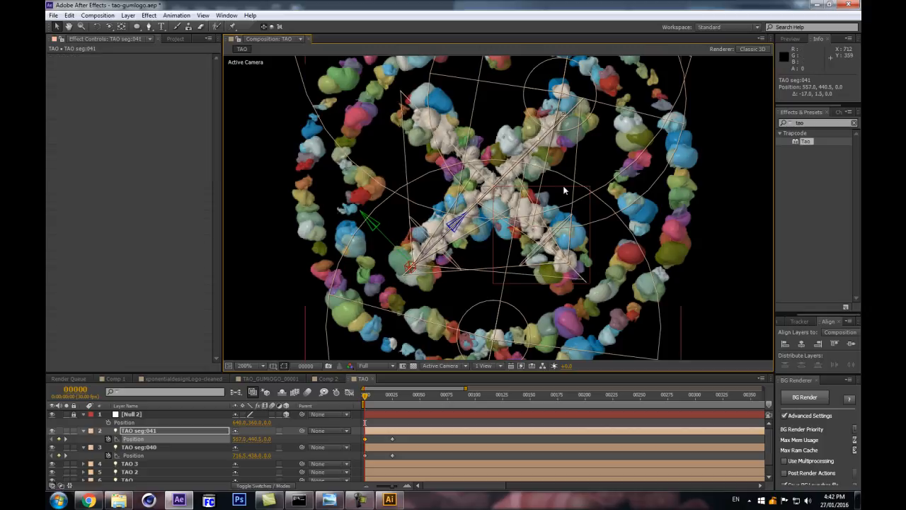
key(comma)
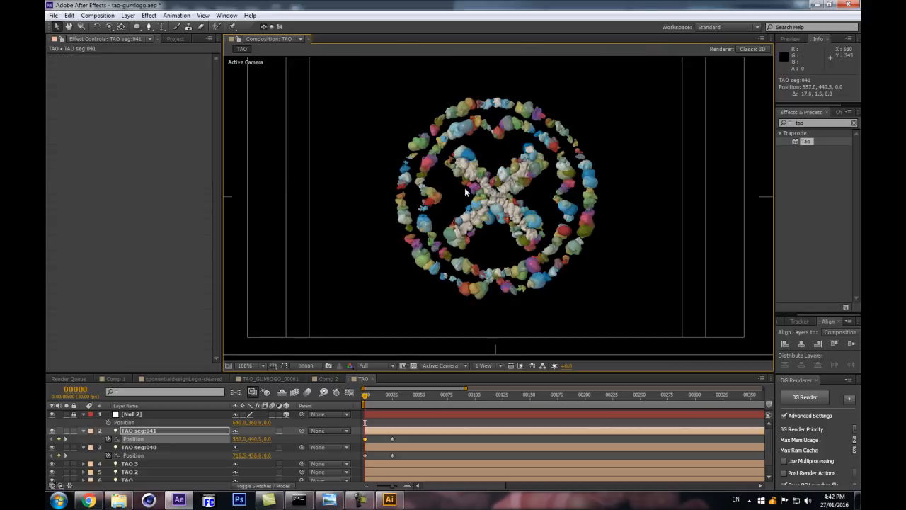
Step: Rename the duplicated light as TAO seg:040
click(133, 439)
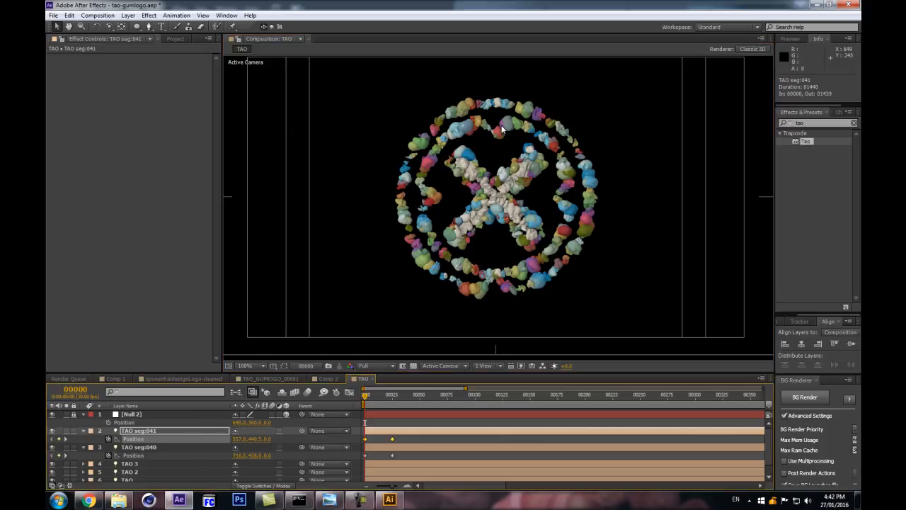
key(period)
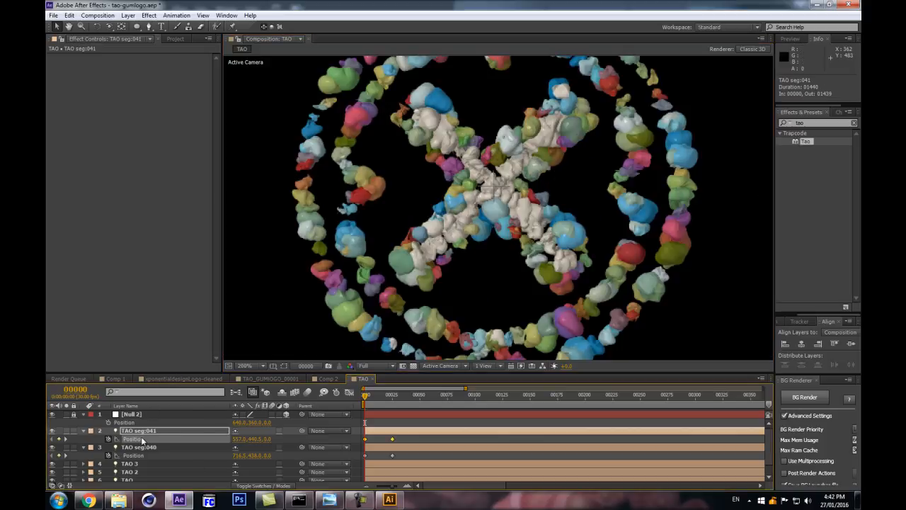
key(Return)
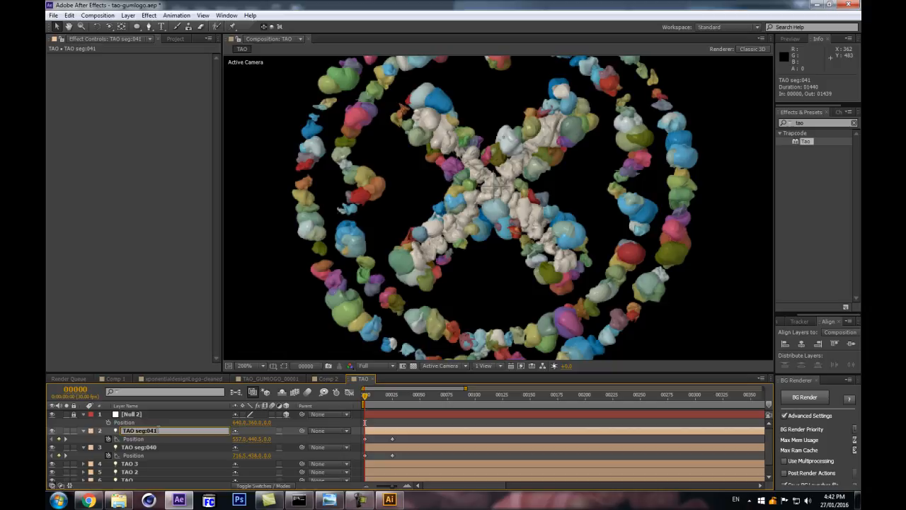
text(0)
key(Return)
Step: Expand the Paths from TAO Lights settings of the TAO layer's Tao effect and check the Size from Radius option
shift+click(148, 448)
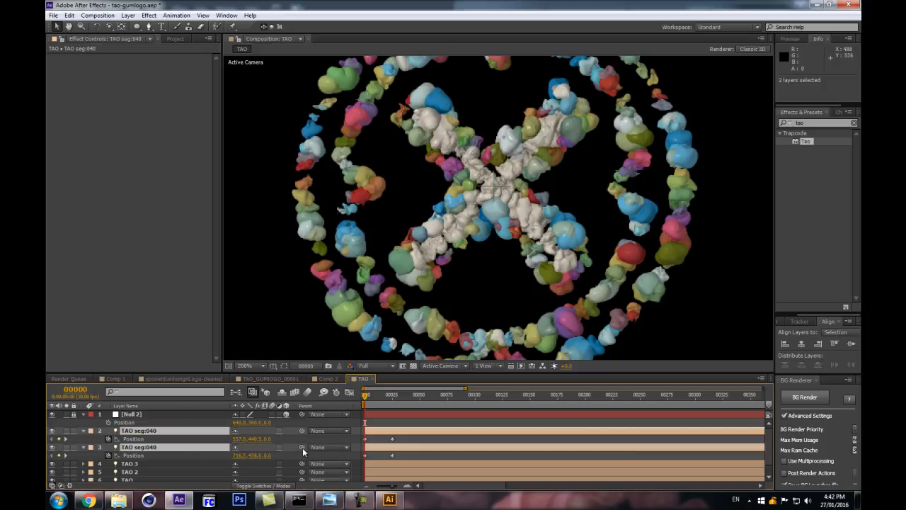
scroll(150, 466, down, 1)
click(127, 476)
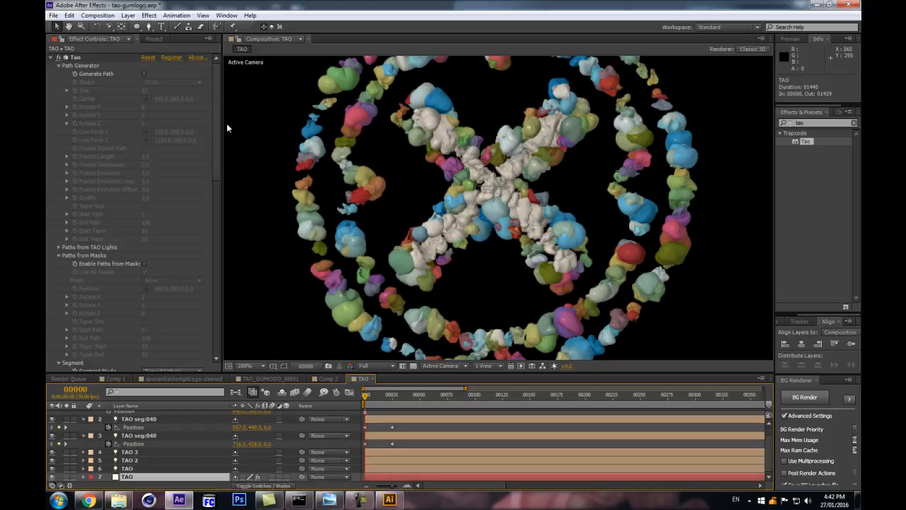
drag(214, 128, 210, 165)
click(58, 151)
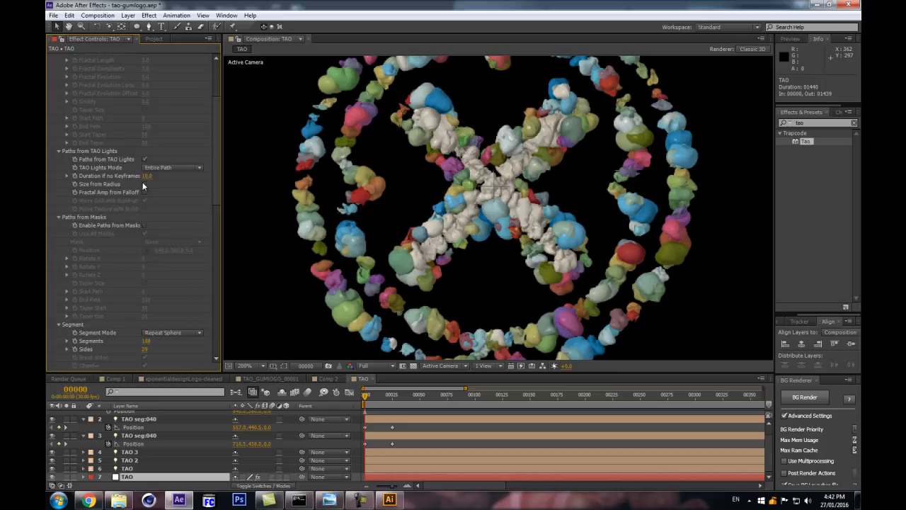
key(Return)
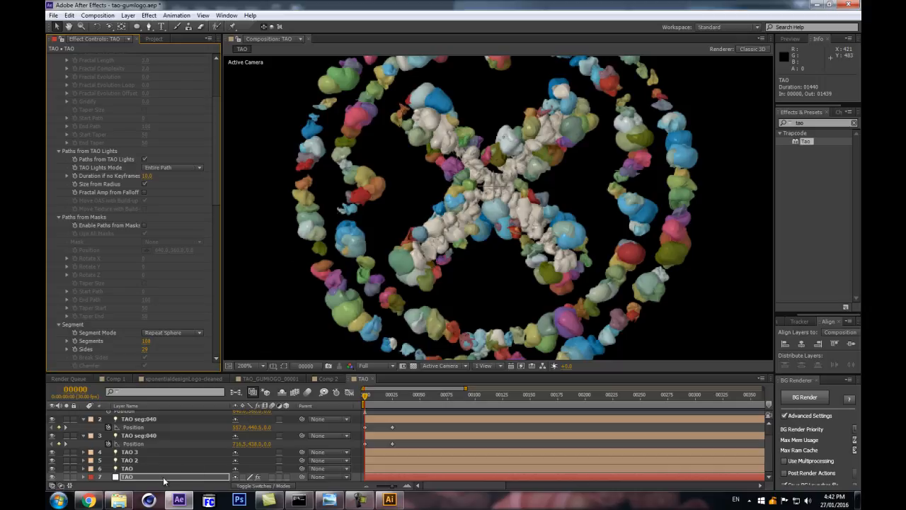
Step: Set the Radius of both TAO seg:040 lights to about 141 in their Light Options and collapse their properties
scroll(152, 453, up, 1)
click(145, 430)
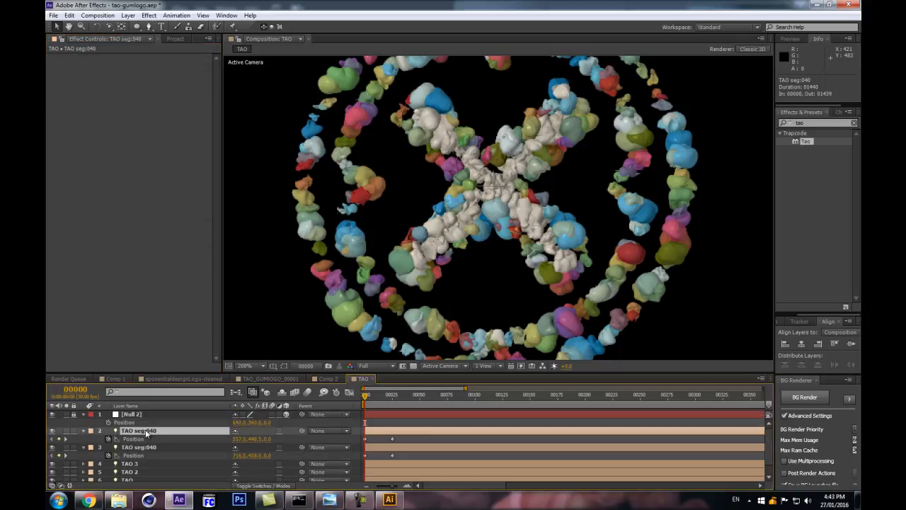
shift+click(149, 448)
key(a)
key(a)
scroll(248, 466, down, 3)
scroll(249, 466, down, 1)
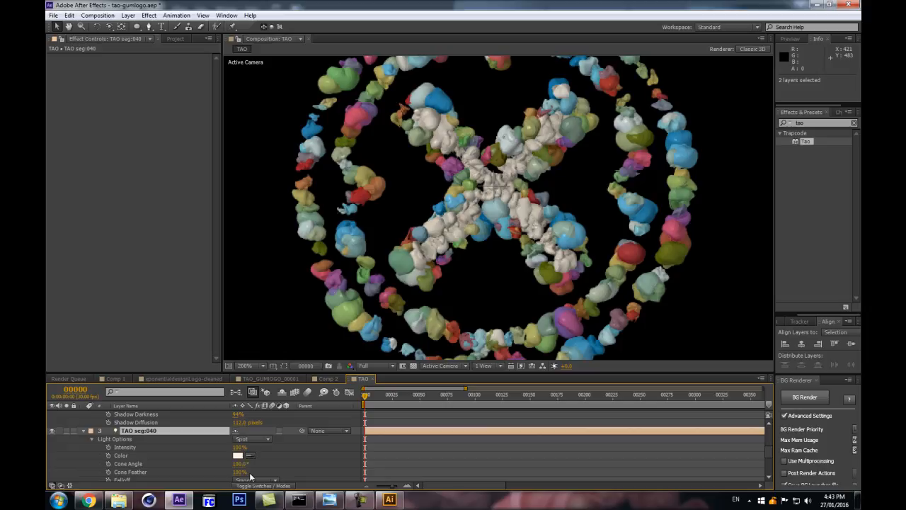
scroll(245, 473, down, 2)
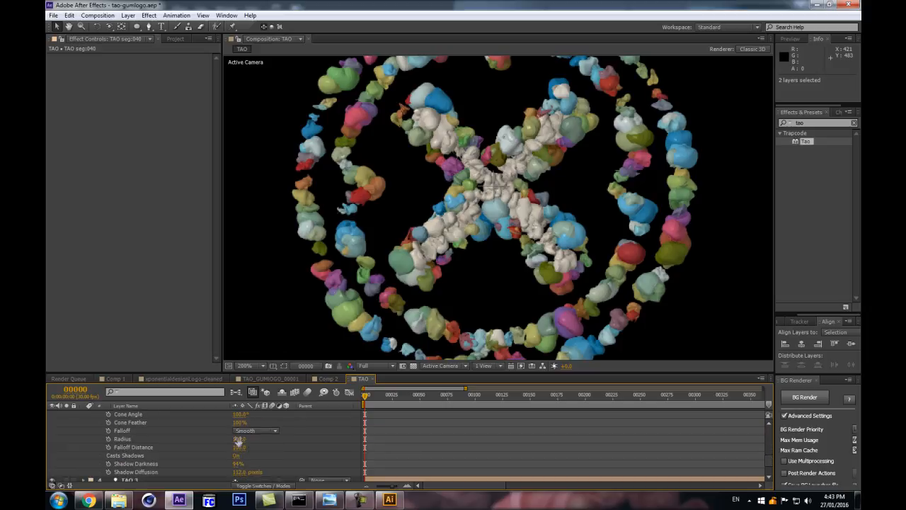
drag(236, 439, 257, 437)
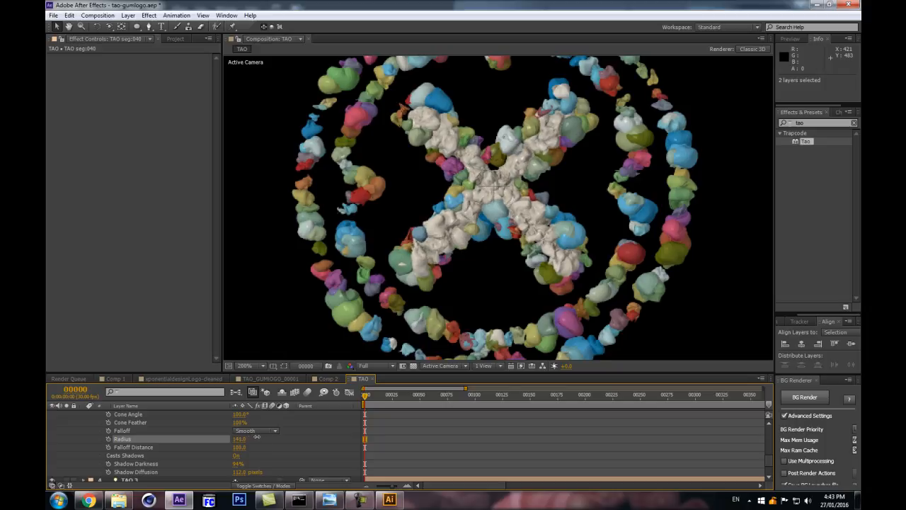
scroll(105, 437, up, 4)
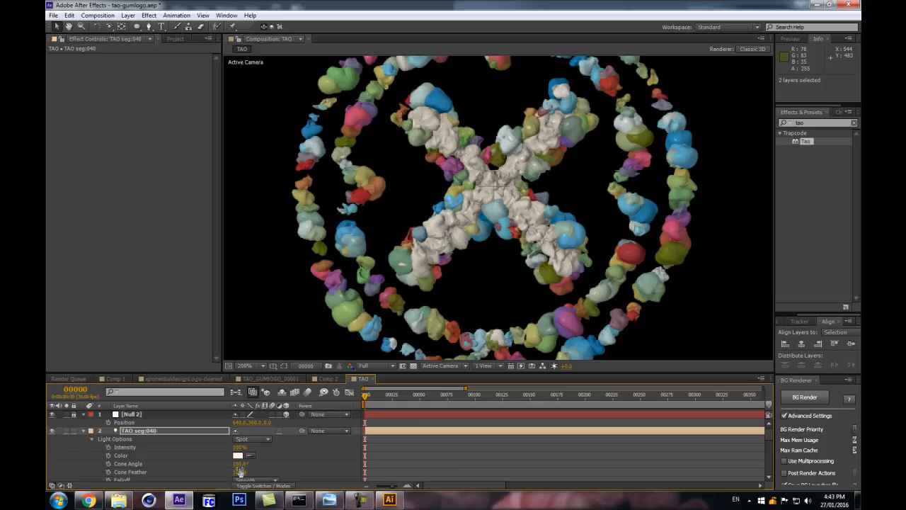
click(83, 429)
click(277, 423)
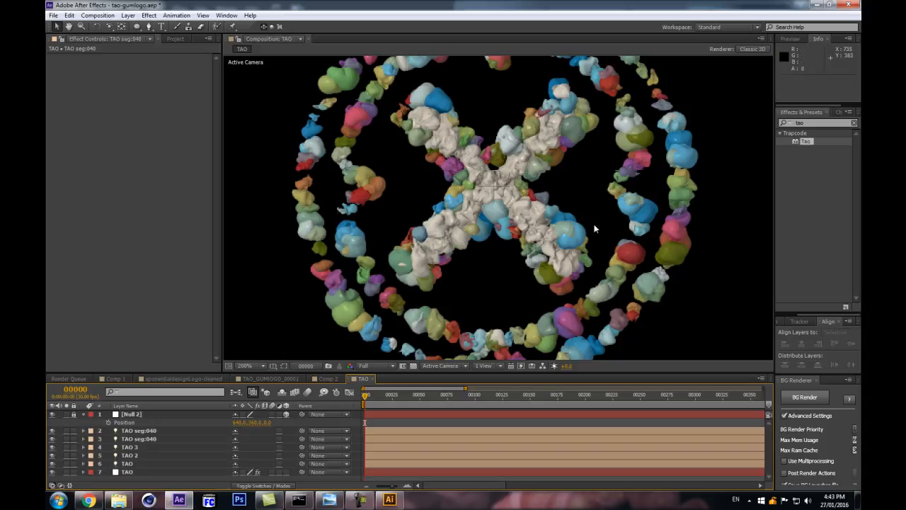
Step: Reveal the Position keyframes of the TAO 3 light and examine the logo up close and as a whole
click(134, 448)
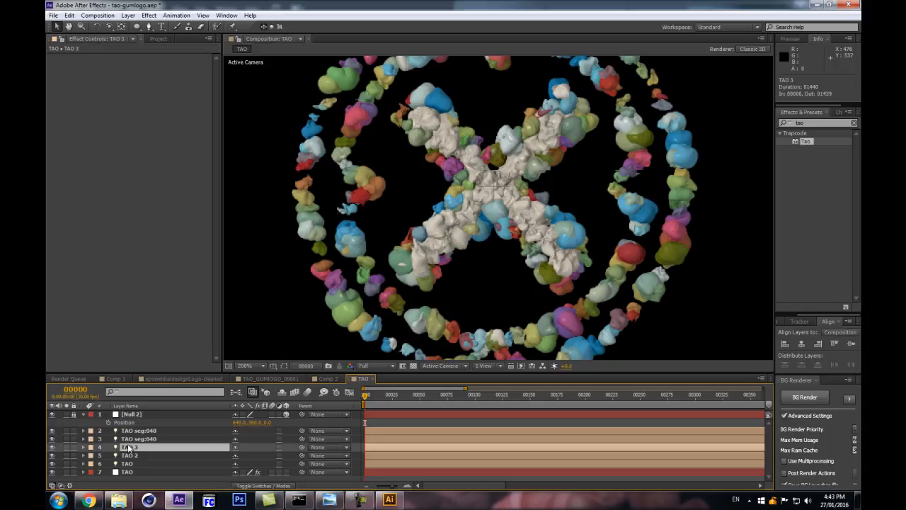
key(p)
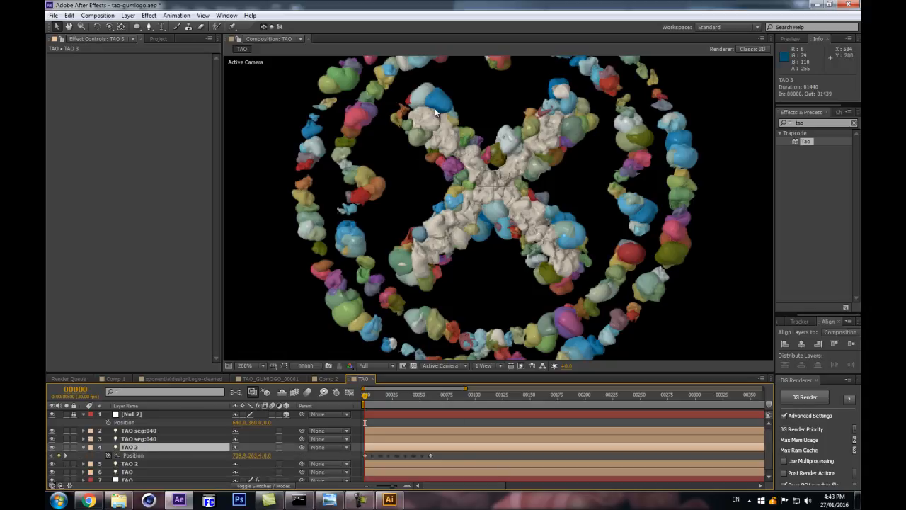
scroll(477, 201, down, 2)
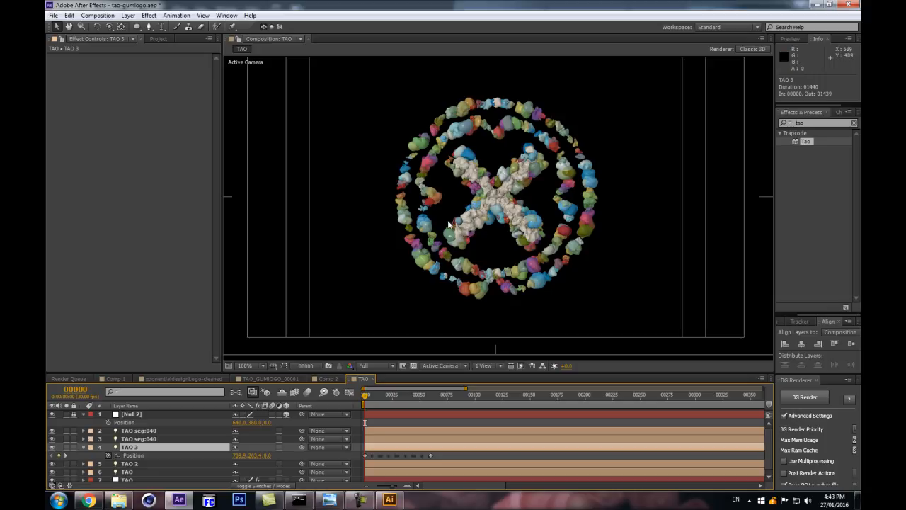
key(period)
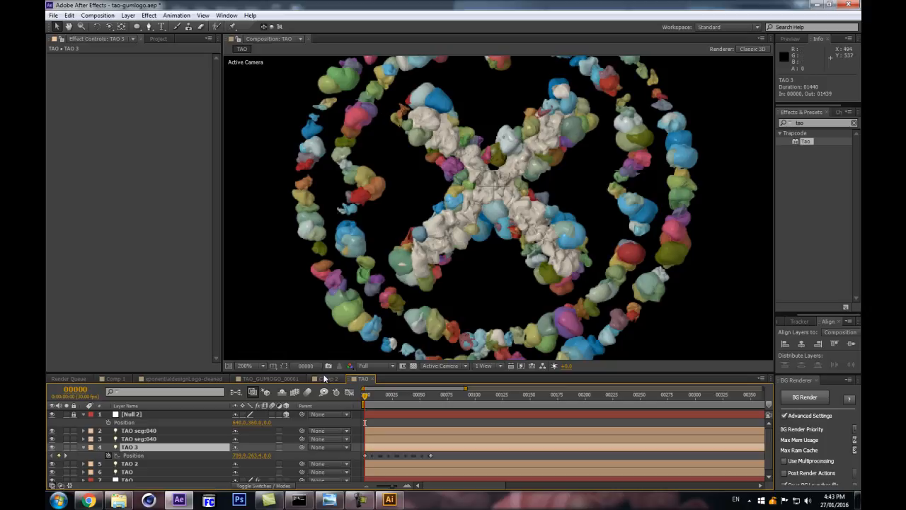
Step: Reveal the TAO 2 light's Light Options and copy its Color keyframes
click(145, 463)
scroll(283, 461, down, 1)
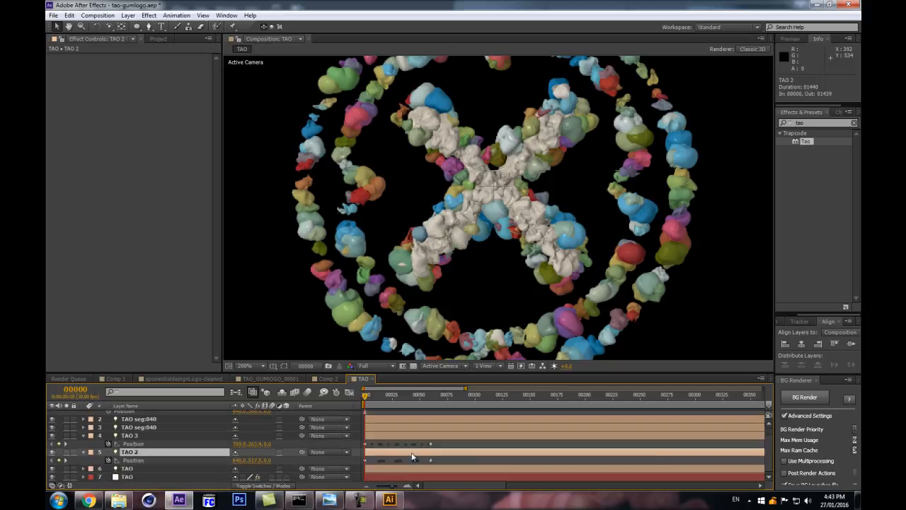
key(u)
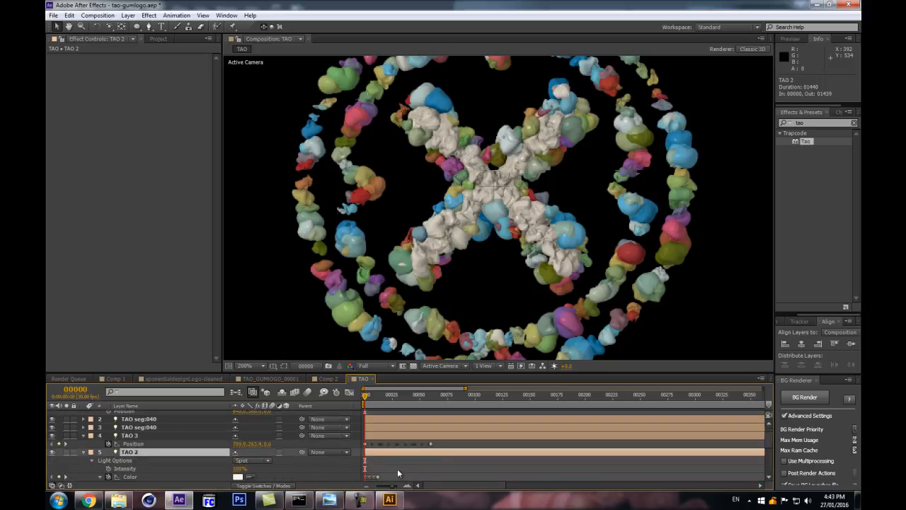
drag(391, 470, 356, 484)
key(ctrl+c)
Step: Paste the copied Color keyframes onto both TAO seg:040 lights
click(160, 435)
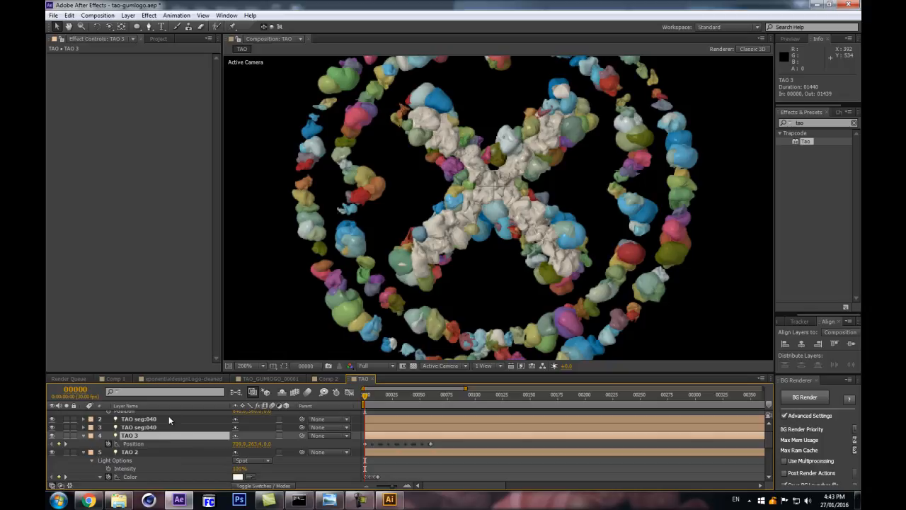
shift+click(168, 418)
click(190, 444)
click(178, 420)
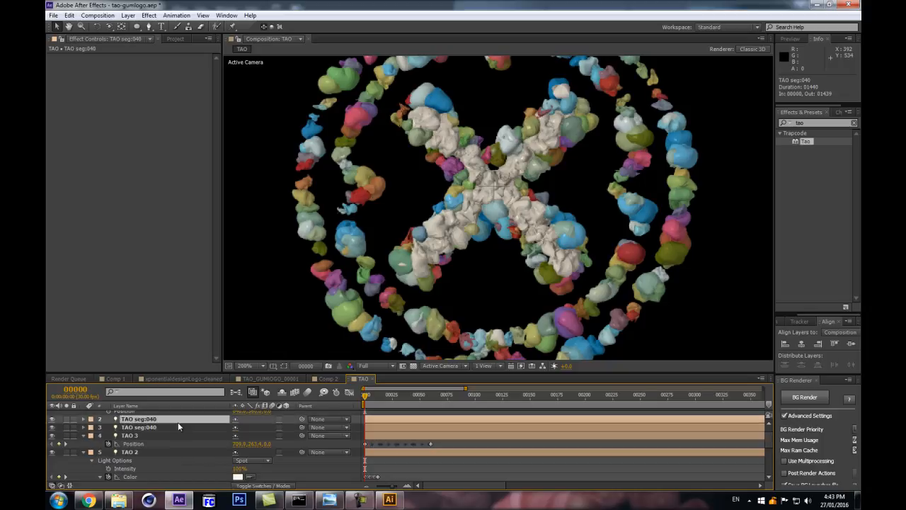
shift+click(178, 427)
key(ctrl+v)
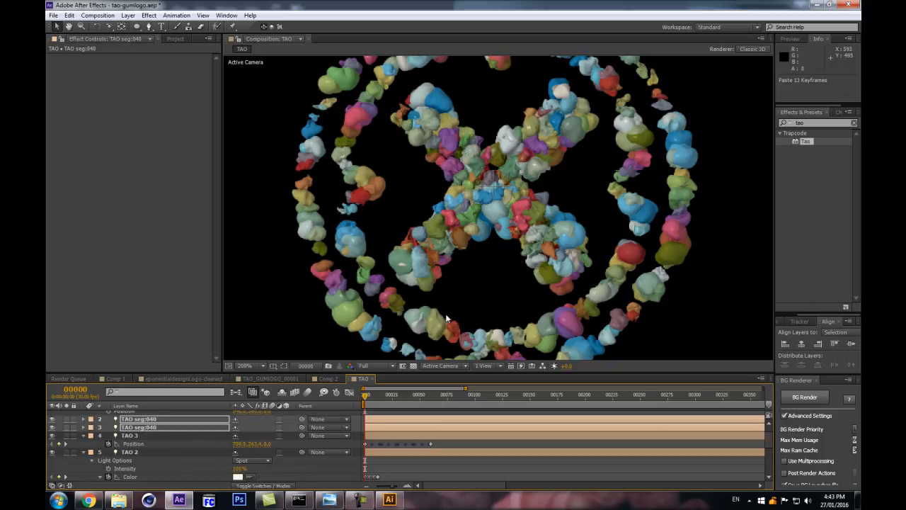
Step: Collapse all expanded layers in the TAO timeline and look at the original logo in Illustrator
scroll(496, 222, down, 1)
shift+click(78, 435)
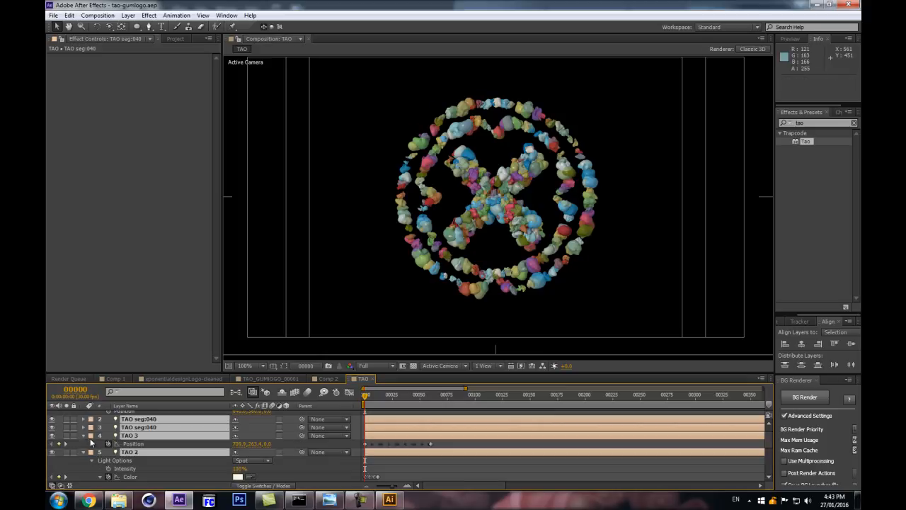
click(83, 436)
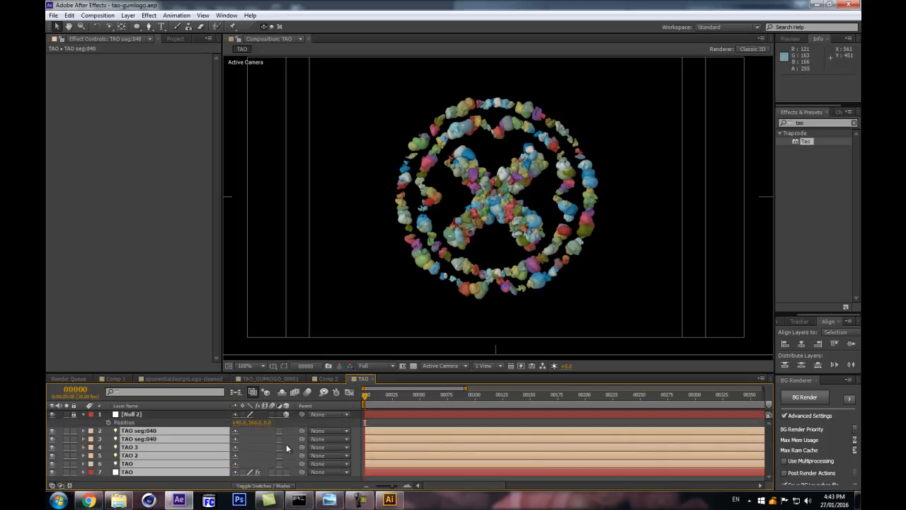
key(ctrl+alt+shift+y)
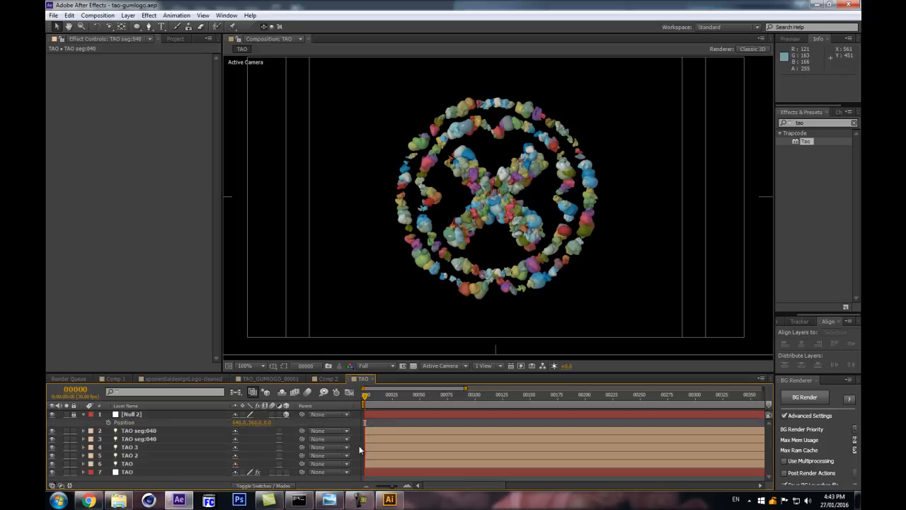
click(389, 500)
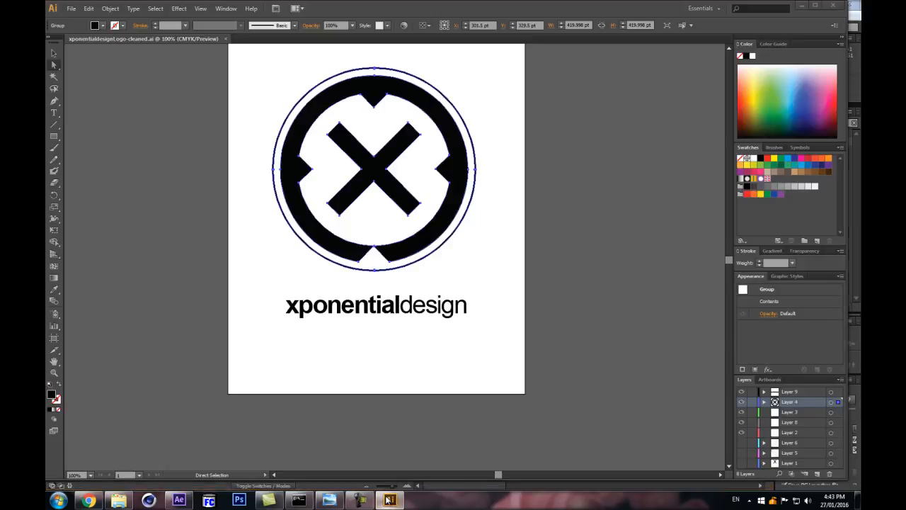
click(389, 500)
click(83, 414)
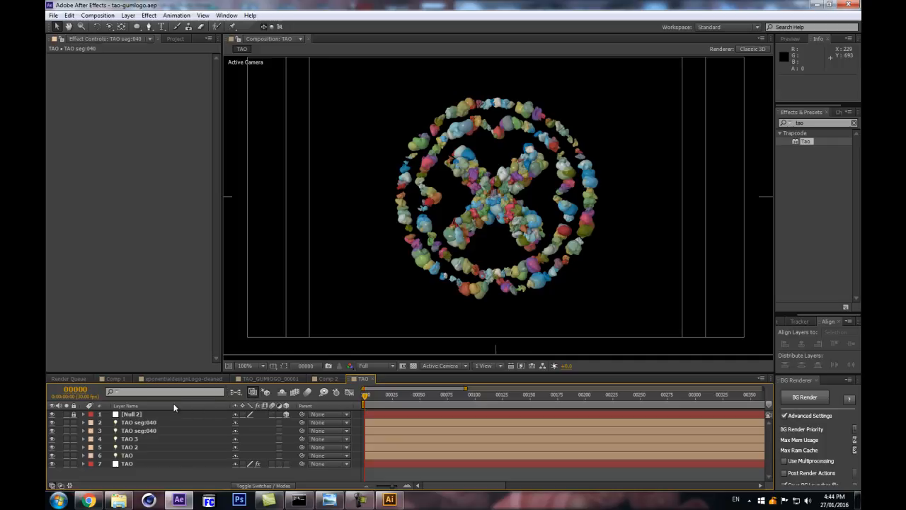
Step: Set Segments to 200 in the Segment settings of the TAO layer's Tao effect
click(142, 432)
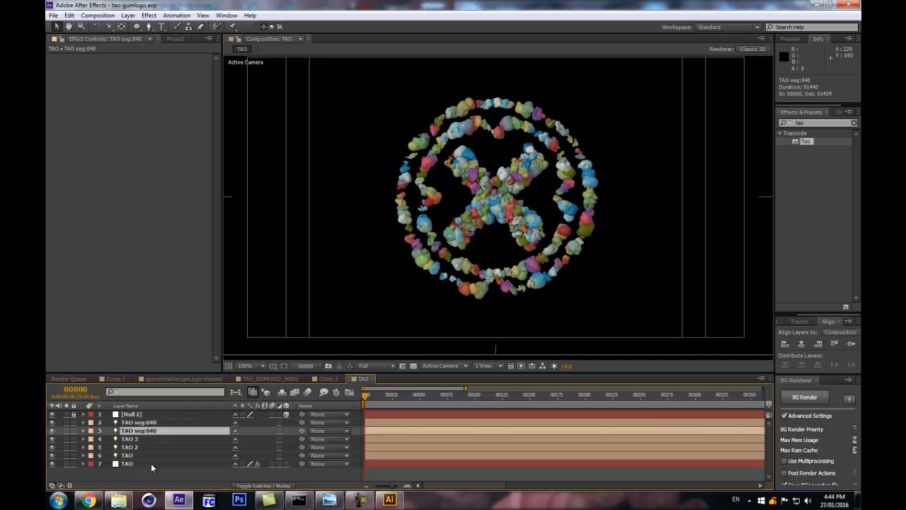
click(142, 464)
drag(218, 166, 207, 234)
click(149, 259)
text(200)
key(Return)
key(Return)
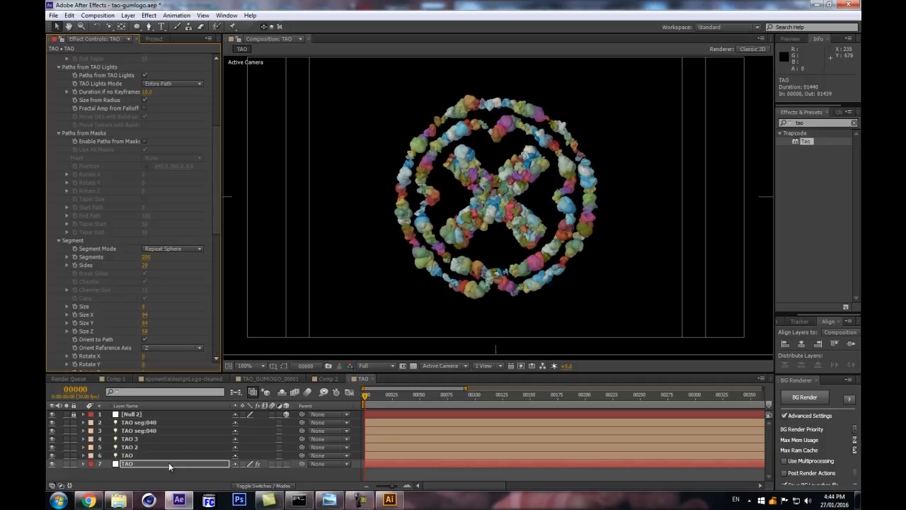
Step: Rename the TAO light directly above the TAO effect layer as TAO seg:100
click(138, 458)
key(Return)
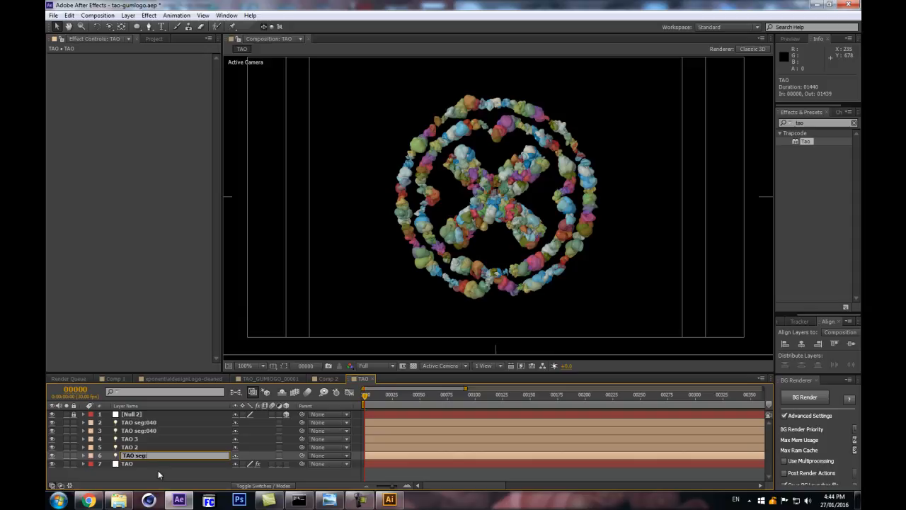
text(seg:100)
key(Return)
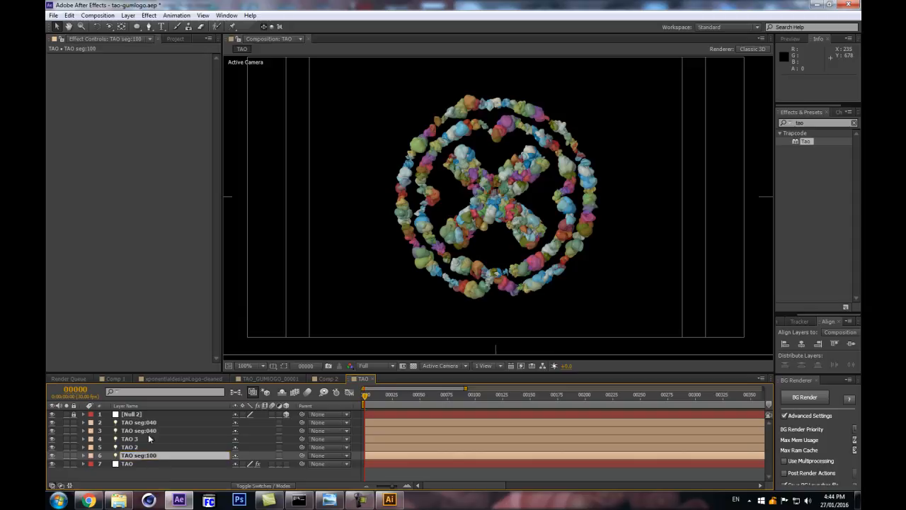
Step: Copy the seg:100 suffix from the renamed light and use it to rename the TAO 2 light as TAO seg:100
key(Return)
drag(135, 455, 210, 452)
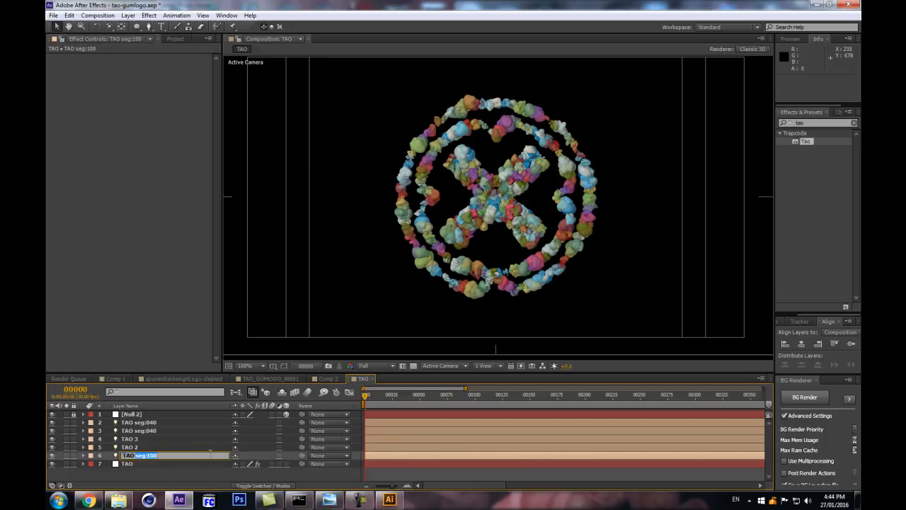
key(ctrl+c)
click(163, 447)
key(Return)
text(TAO)
key(ctrl+v)
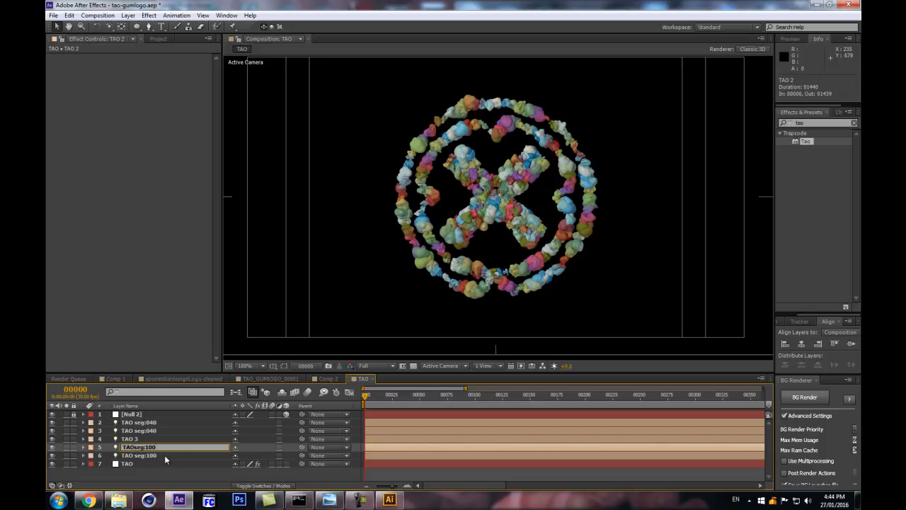
key(Return)
Step: Rename the TAO 3 light as TAO seg:100 using the copied suffix
click(158, 439)
key(Return)
text(TAO)
key(ctrl+v)
key(Return)
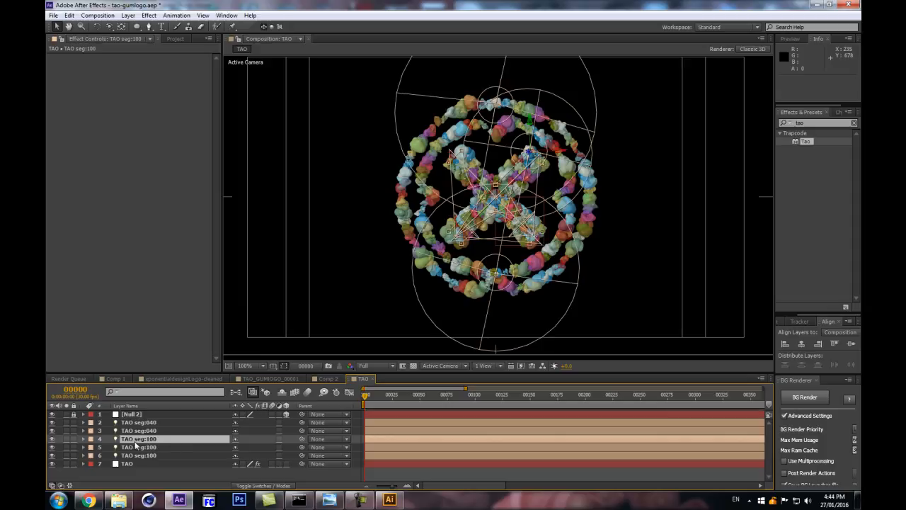
Step: Reveal the Position keyframes of the three TAO seg:100 lights and select those of the light tracing the outer ring
key(p)
click(142, 457)
key(p)
click(142, 472)
key(p)
click(141, 468)
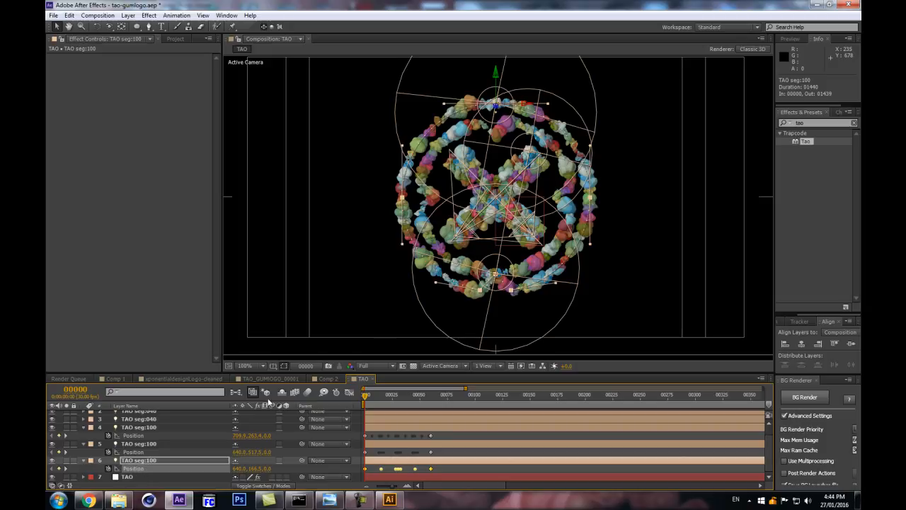
Step: Rename the outer ring's light as TAO seg:150
key(Return)
key(Right)
key(BackSpace)
key(BackSpace)
text(50)
key(Return)
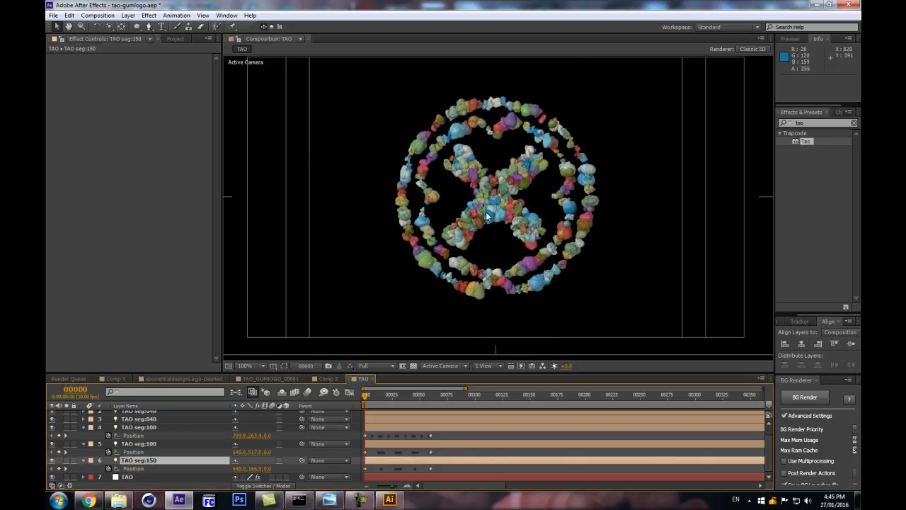
Step: Check the path and Segment settings of the TAO layer's Tao effect
click(136, 469)
click(132, 478)
scroll(152, 295, down, 5)
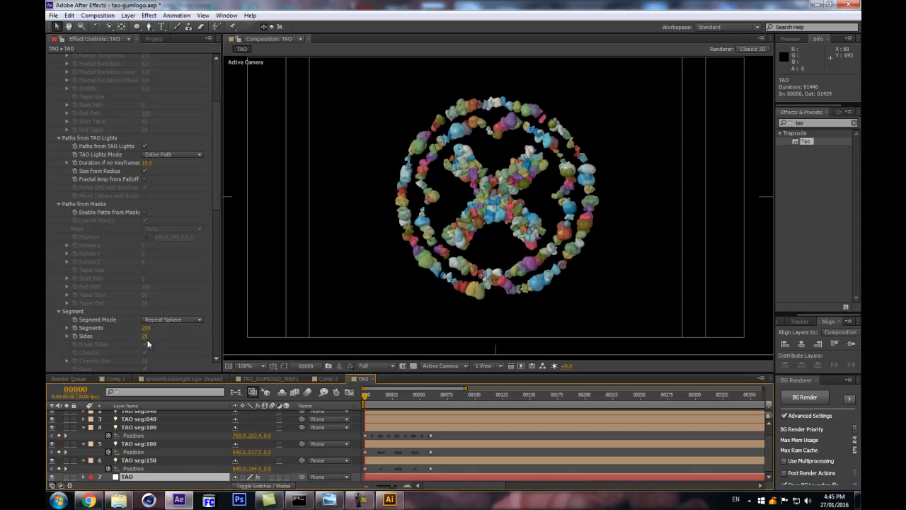
key(ctrl+alt+shift+y)
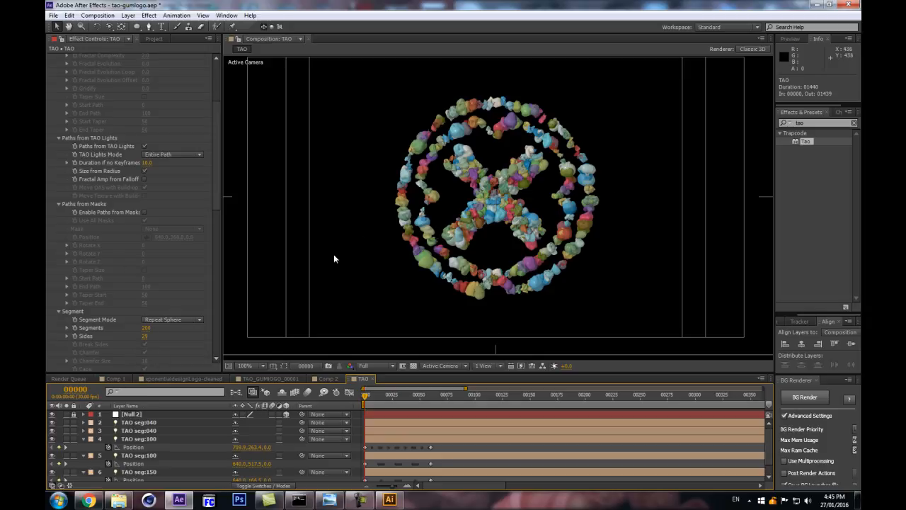
scroll(537, 146, down, 2)
scroll(536, 146, up, 2)
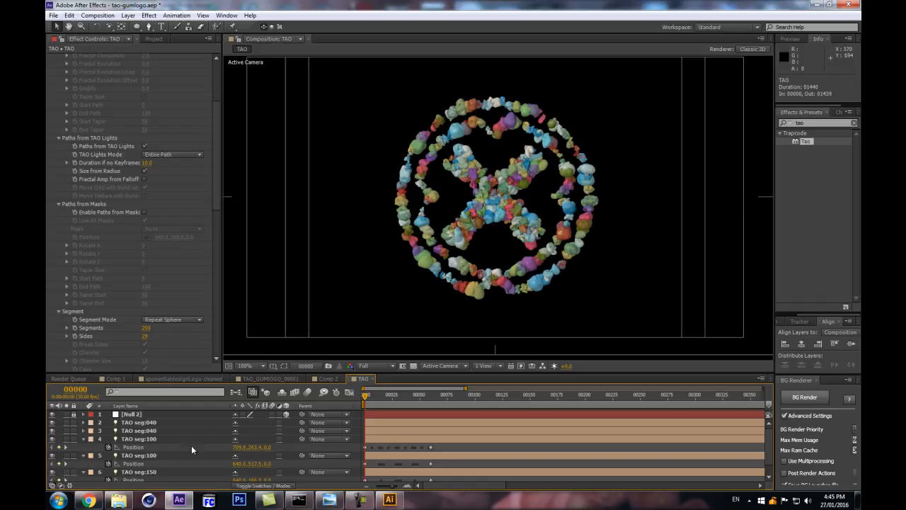
Step: Collapse the Position properties of the two TAO seg:100 lights and the TAO seg:150 light
click(83, 439)
click(85, 447)
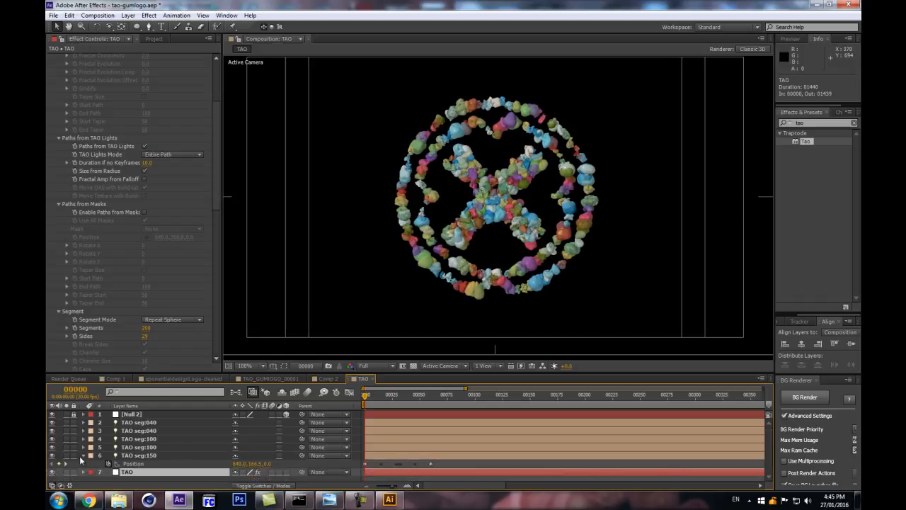
click(82, 455)
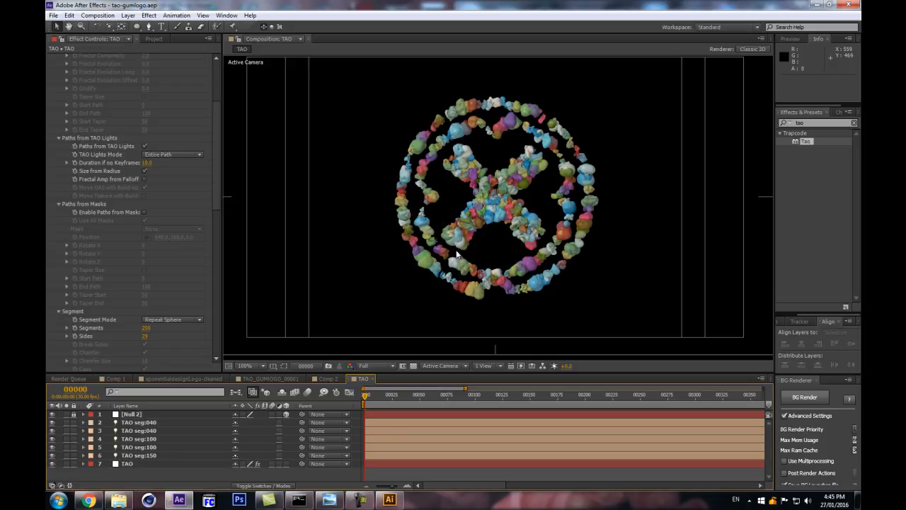
Step: Create a white 1280 x 720 px solid above all layers and hide it
click(154, 456)
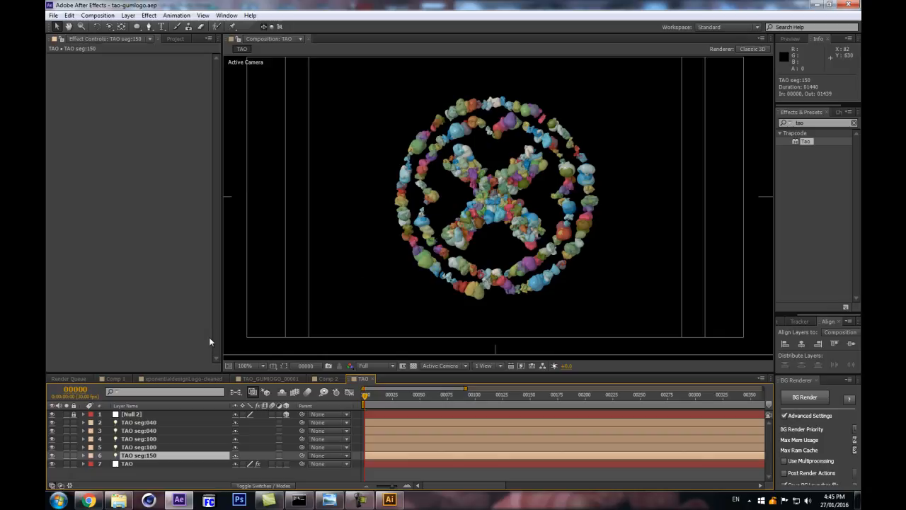
key(ctrl+y)
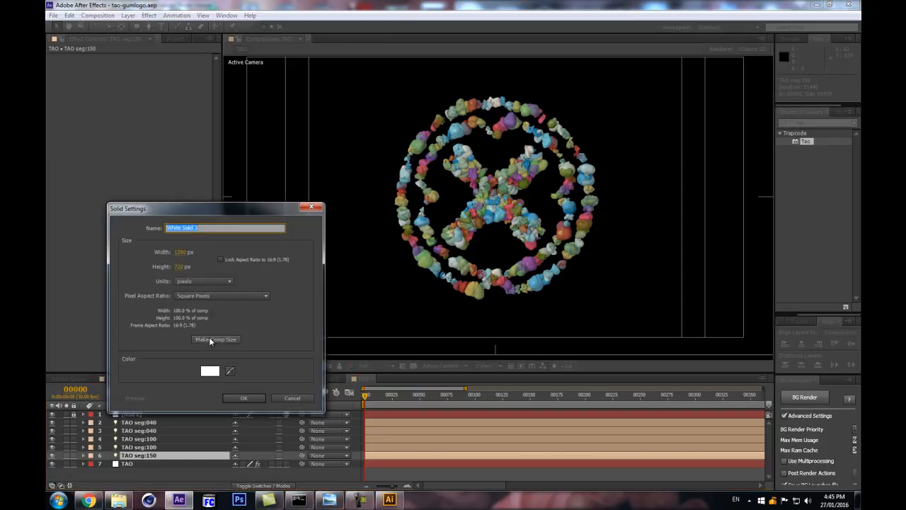
click(245, 400)
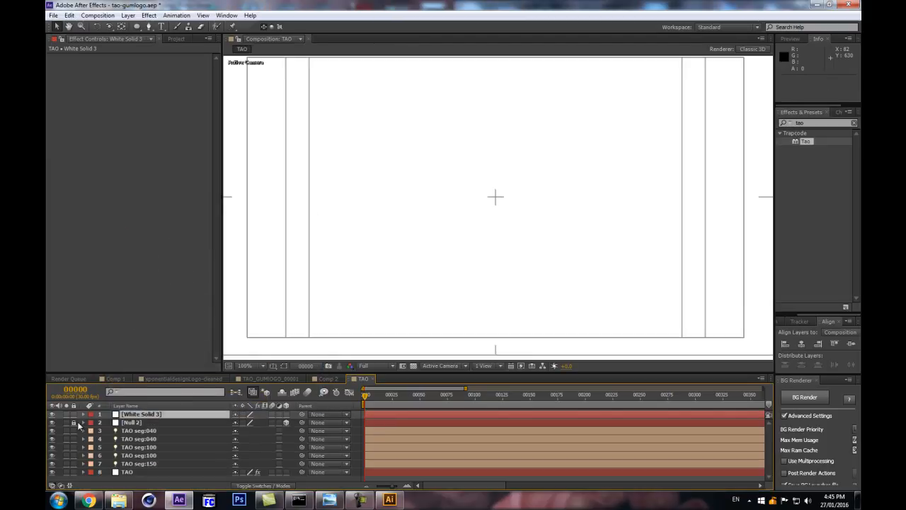
click(51, 414)
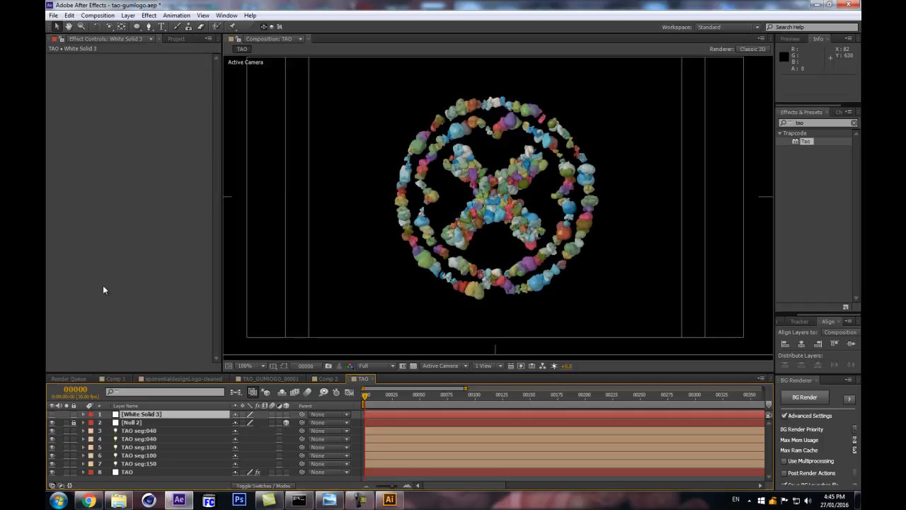
Step: Draw a circular mask on the hidden white solid, centred on the logo and running between its two rings
click(137, 26)
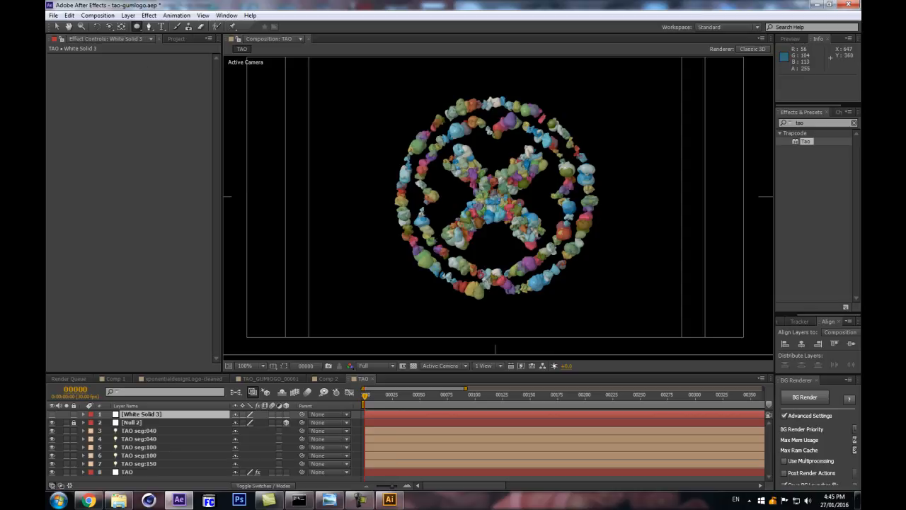
key(ctrl+v)
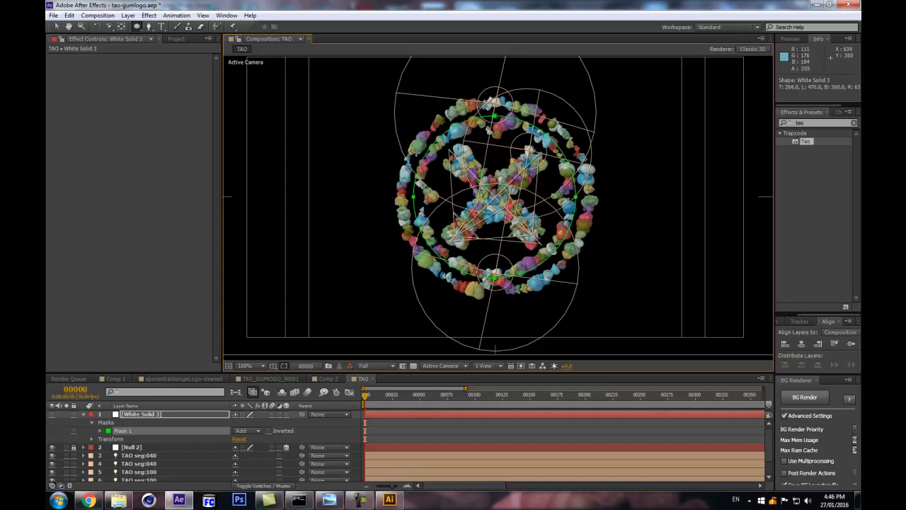
key(ctrl+v)
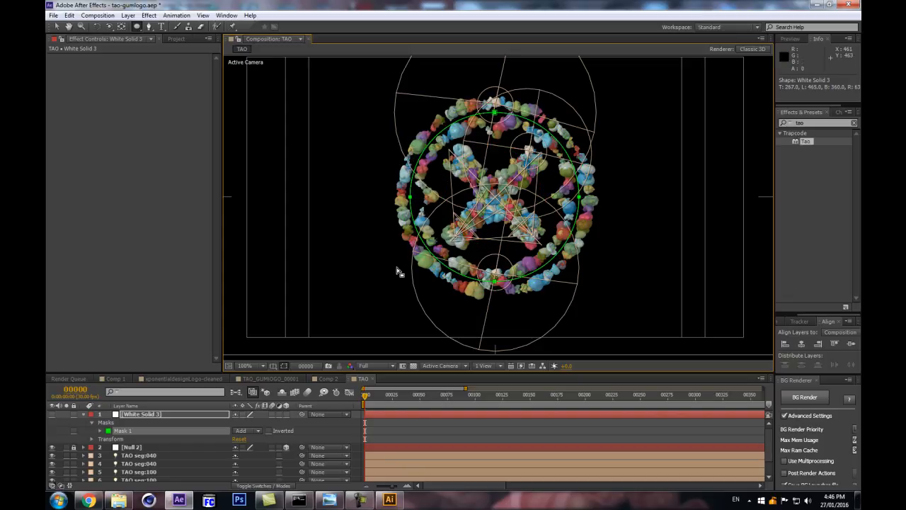
Step: Expand Mask 1 on White Solid 3, select its Mask Path and collapse the layer
click(162, 418)
click(100, 431)
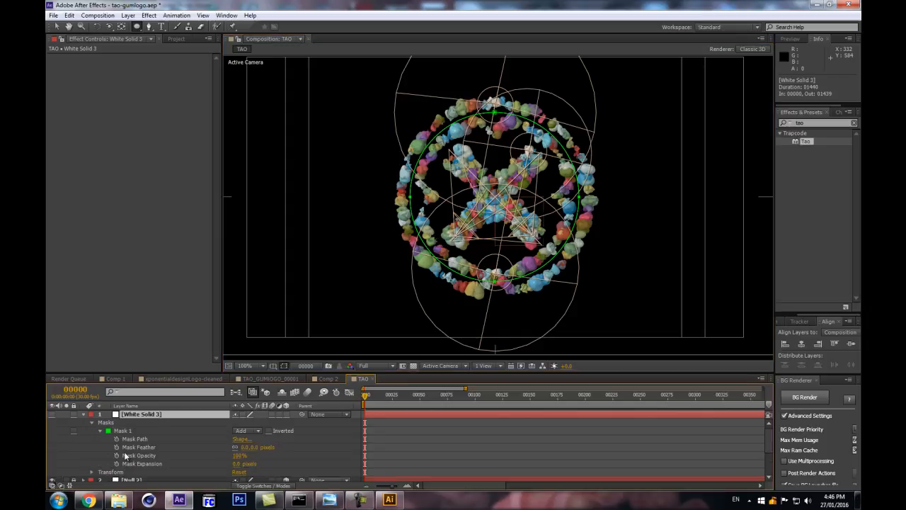
click(137, 439)
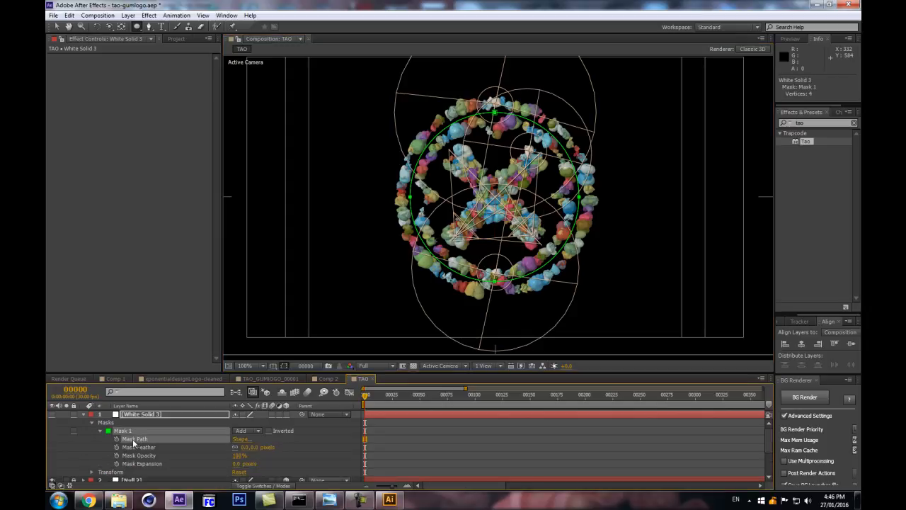
click(83, 414)
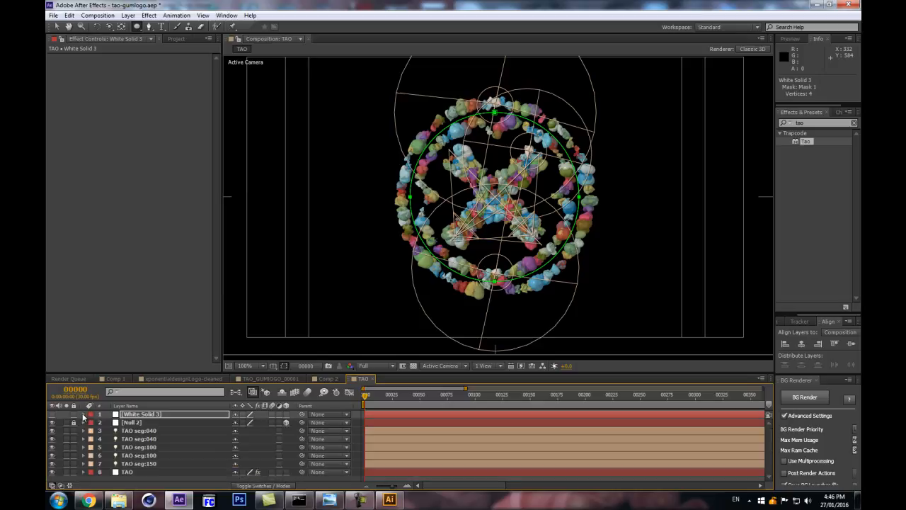
Step: Add a new spot light named "TAO seg:180" to the composition
click(131, 431)
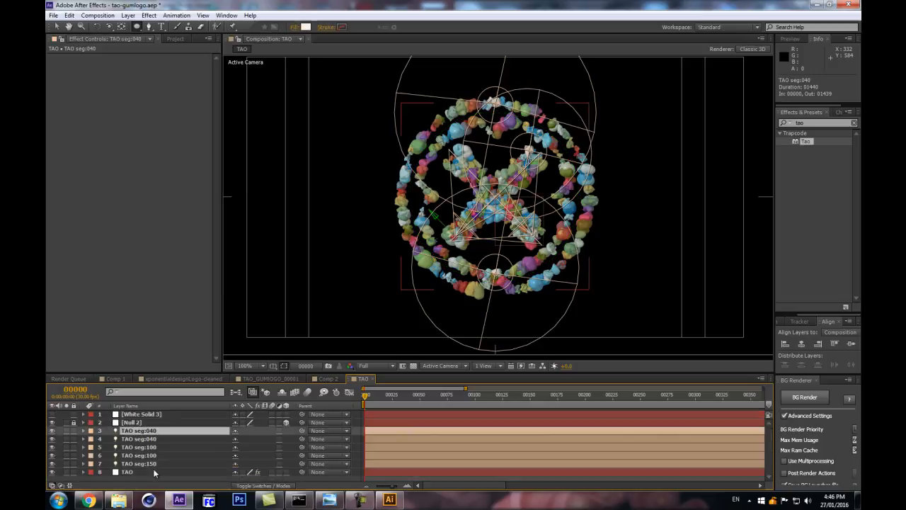
key(ctrl+alt+shift+l)
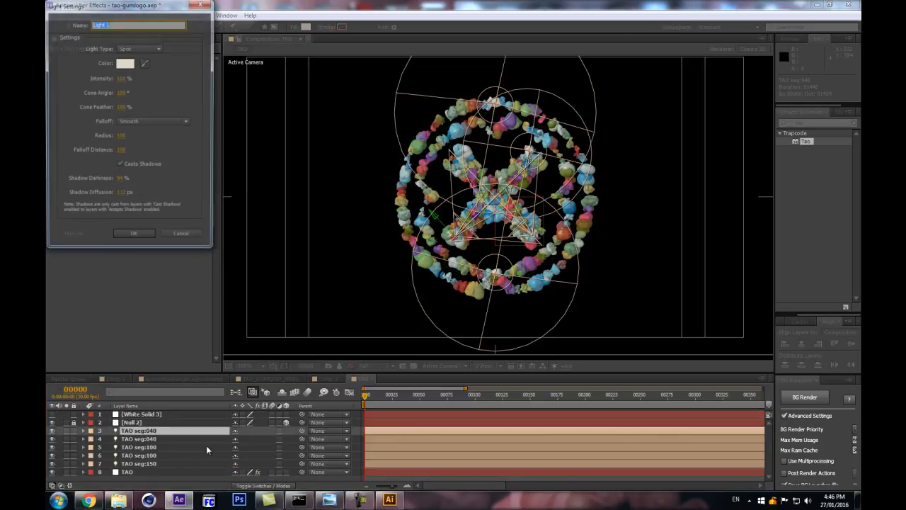
text(TAO)
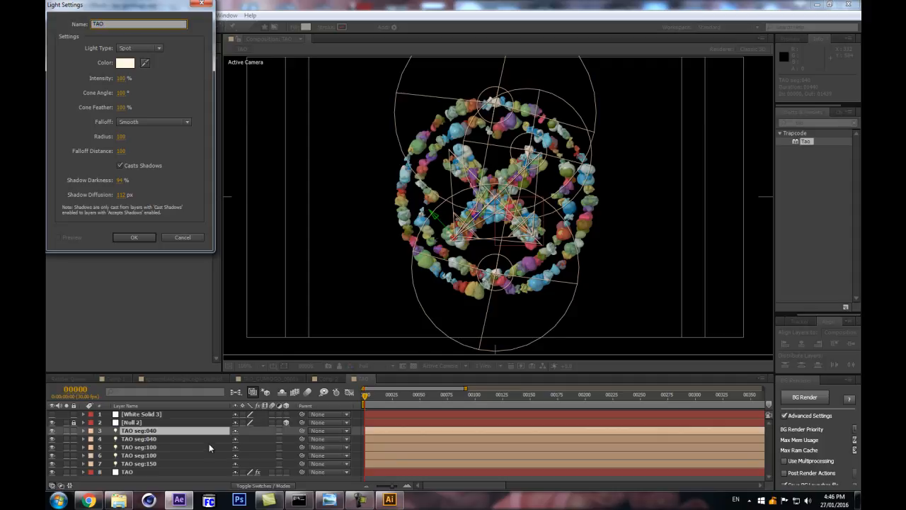
text( seg:180)
key(Return)
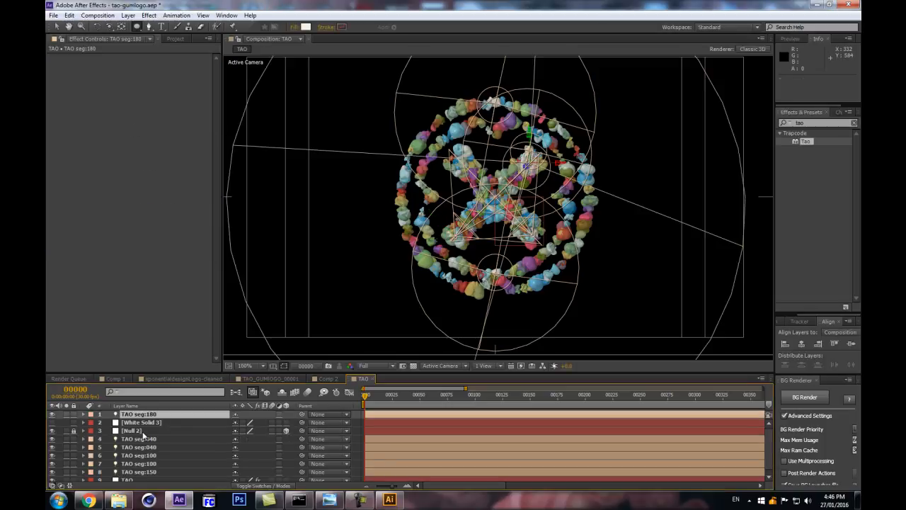
Step: Paste the copied circular mask path into the Position property of the TAO seg:180 light
key(p)
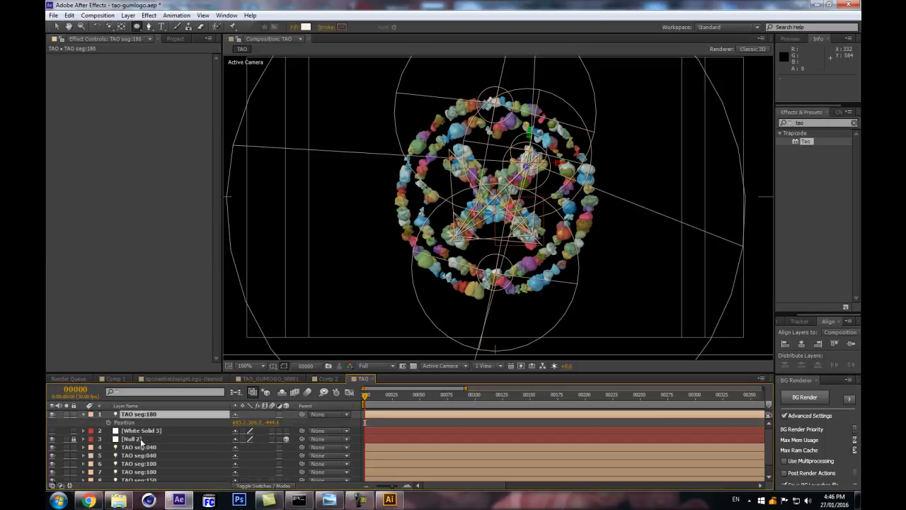
click(124, 423)
key(ctrl+v)
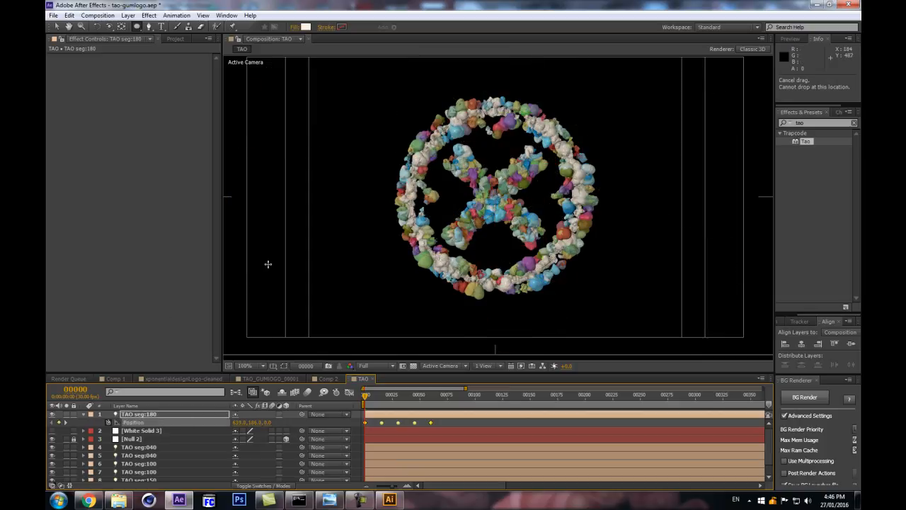
Step: Copy the Color keyframes of the upper TAO seg:040 light to the TAO seg:180 light and collapse TAO seg:180
click(133, 448)
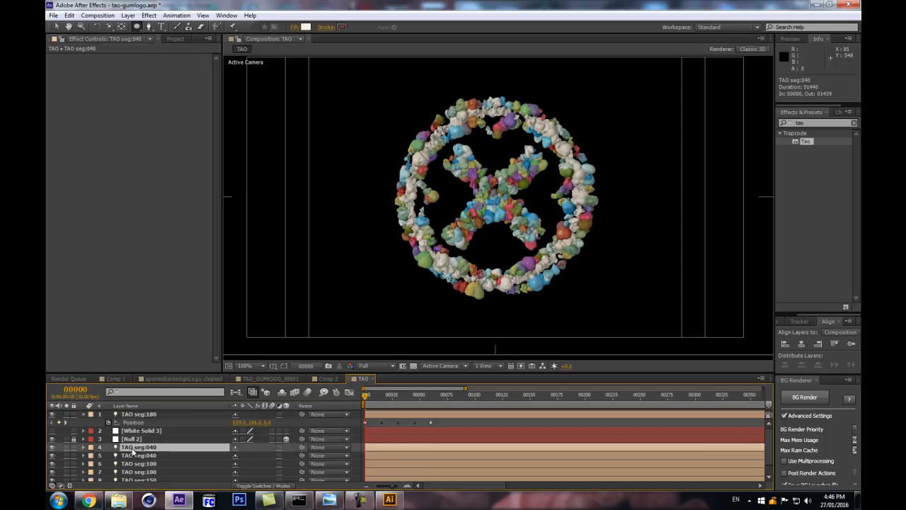
key(p)
key(a)
key(a)
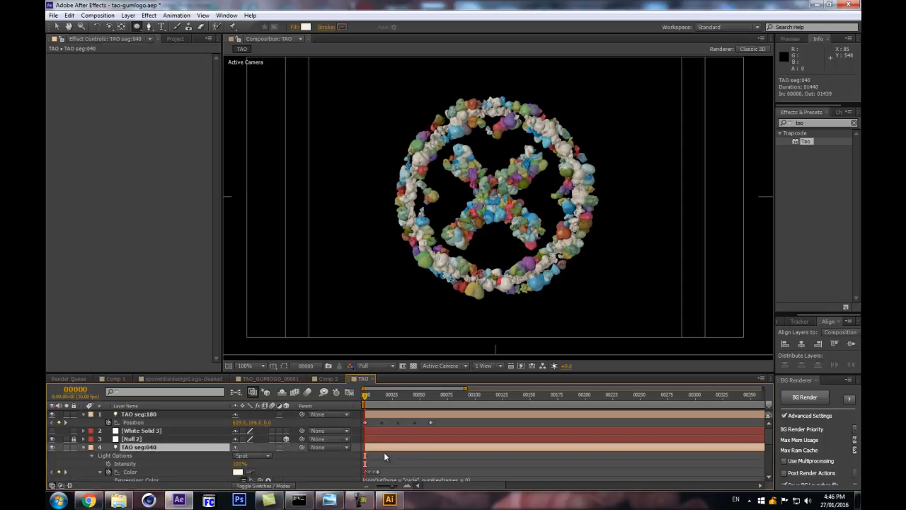
scroll(411, 449, down, 2)
key(ctrl+c)
scroll(337, 437, up, 3)
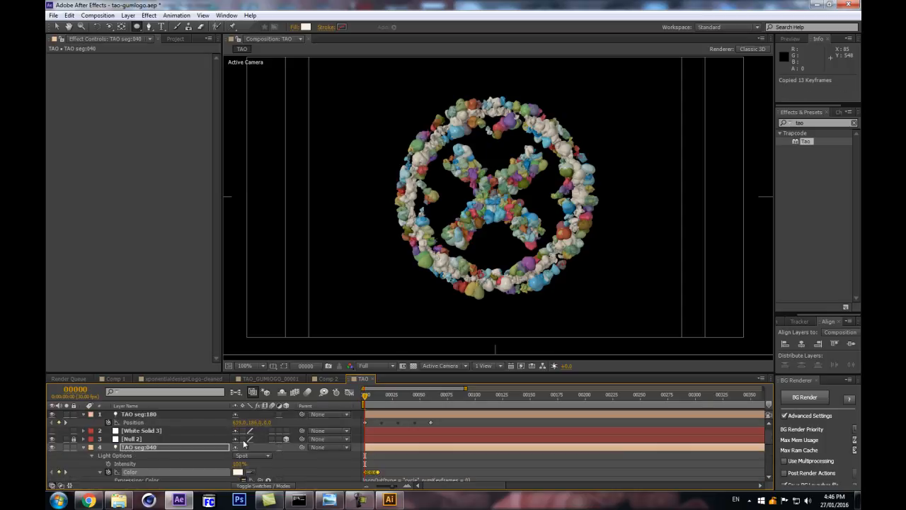
click(175, 414)
key(ctrl+v)
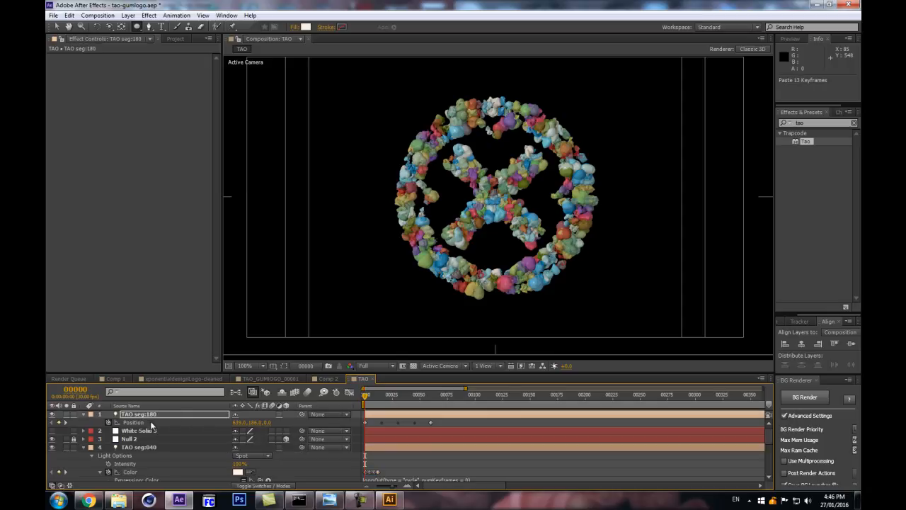
click(84, 415)
click(209, 416)
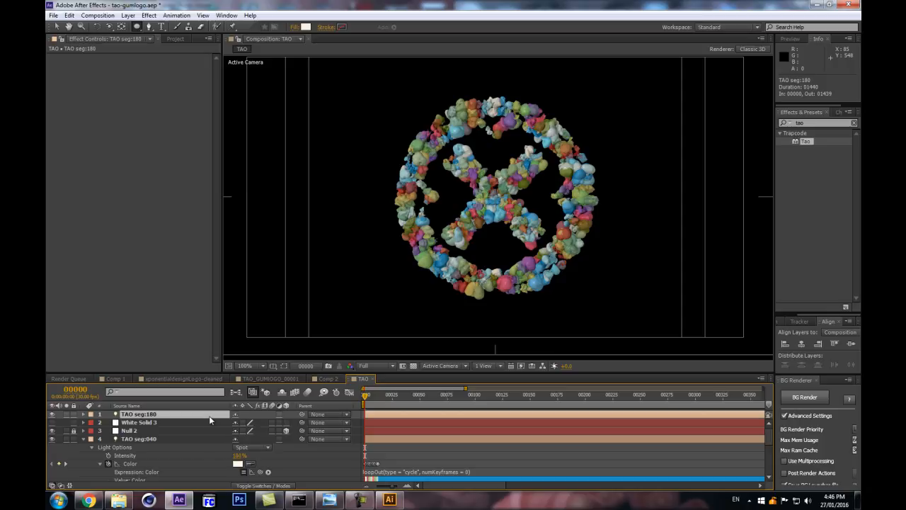
Step: Show White Solid 3 and scale its circular Mask 1 evenly about the centre to about 128%, beyond the outer ring
drag(146, 424, 46, 420)
click(51, 423)
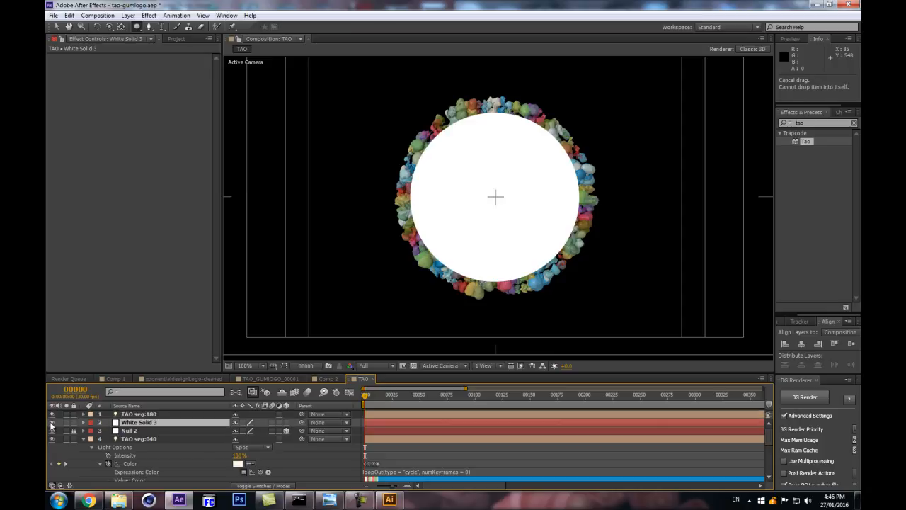
key(m)
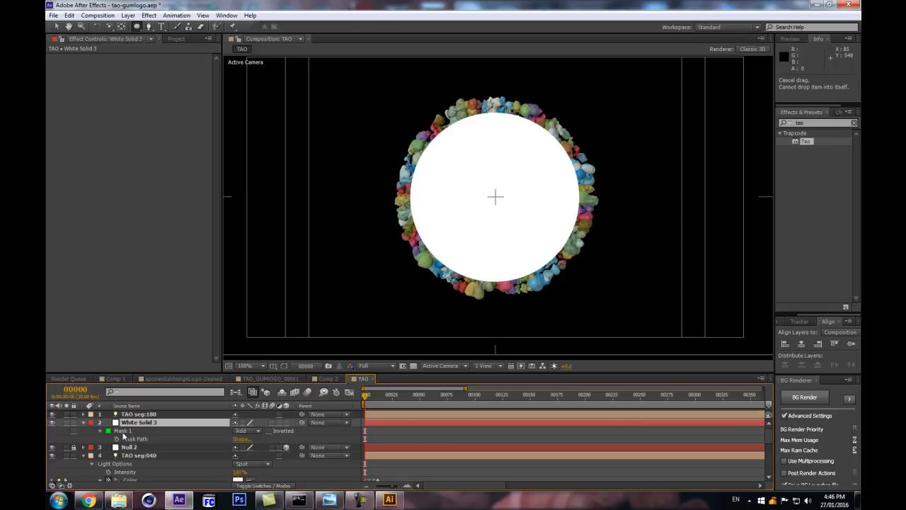
click(123, 432)
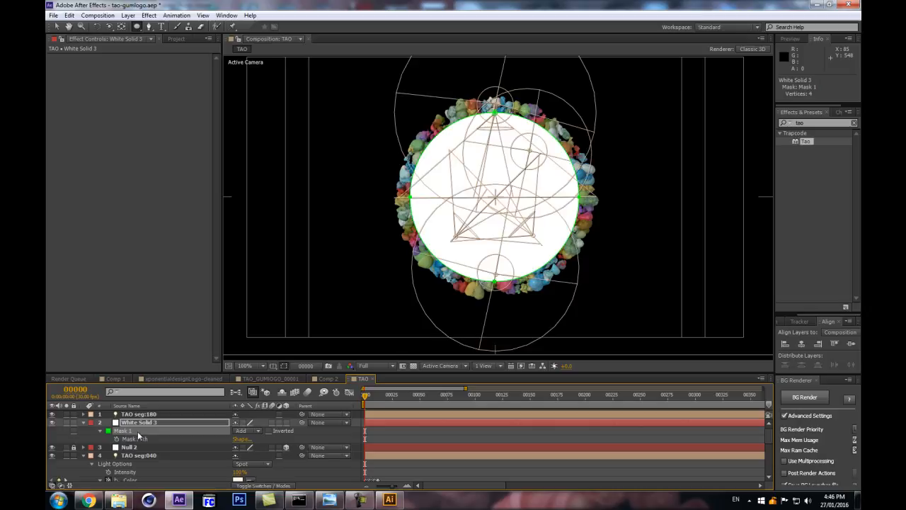
key(v)
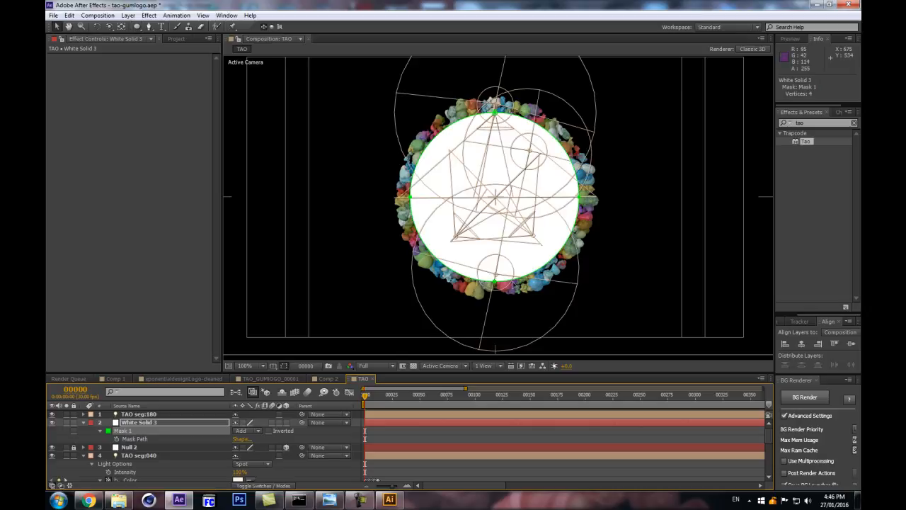
double_click(494, 287)
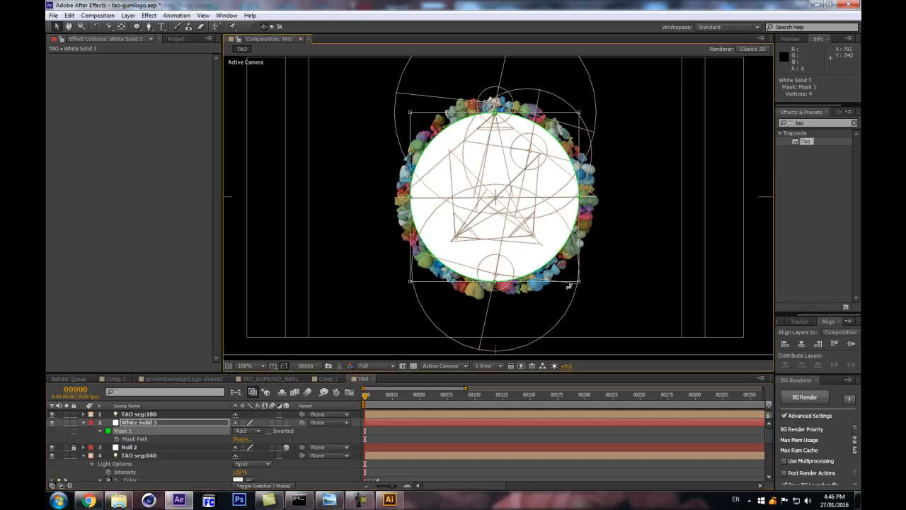
drag(580, 283, 681, 305)
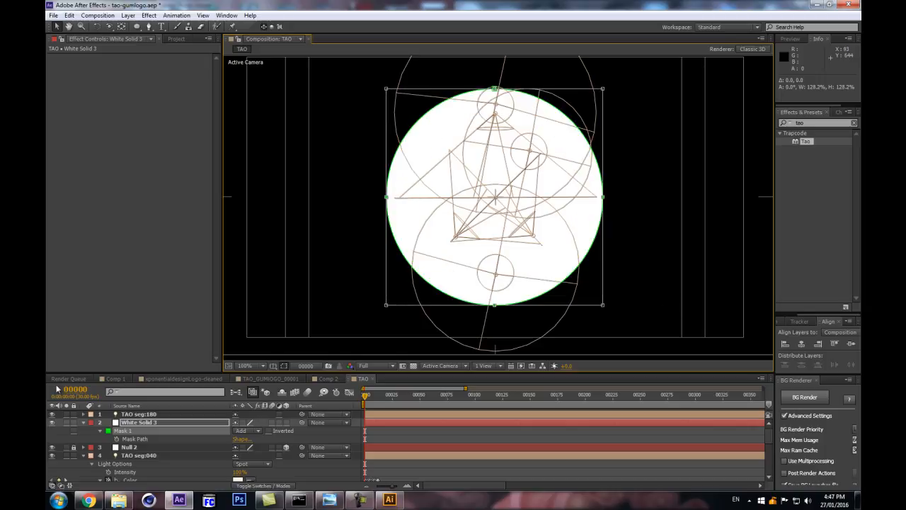
Step: Copy the enlarged Mask Path of White Solid 3 and hide the solid again
click(129, 437)
click(131, 439)
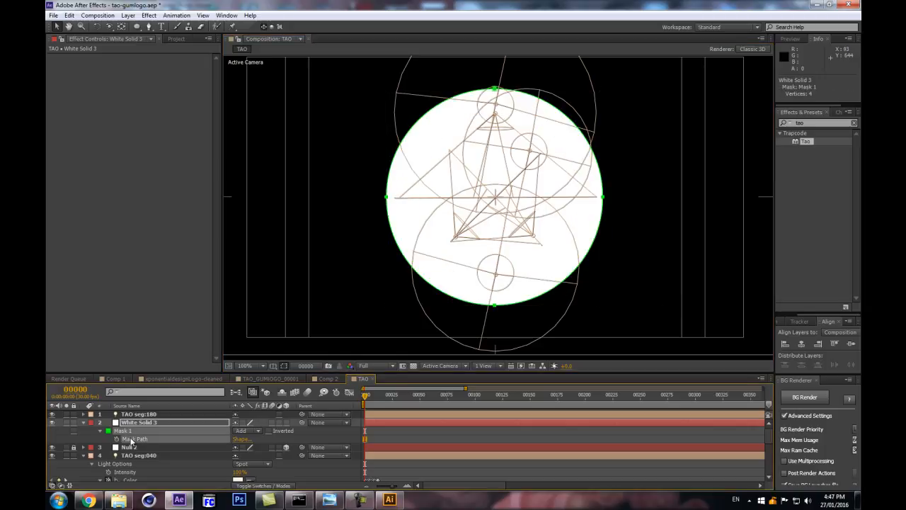
click(51, 422)
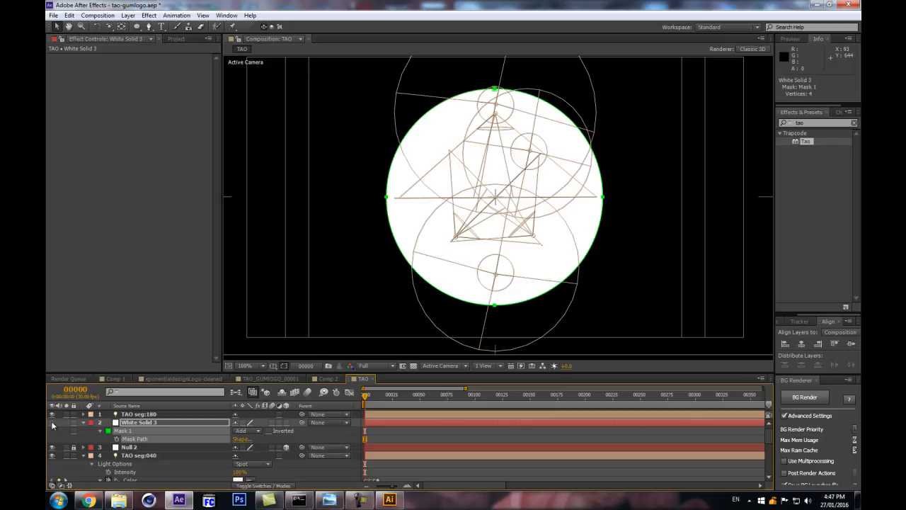
Step: Collapse the upper TAO seg:040 light, add a spot light named "TAO" and paste the enlarged mask path into its Position
click(151, 456)
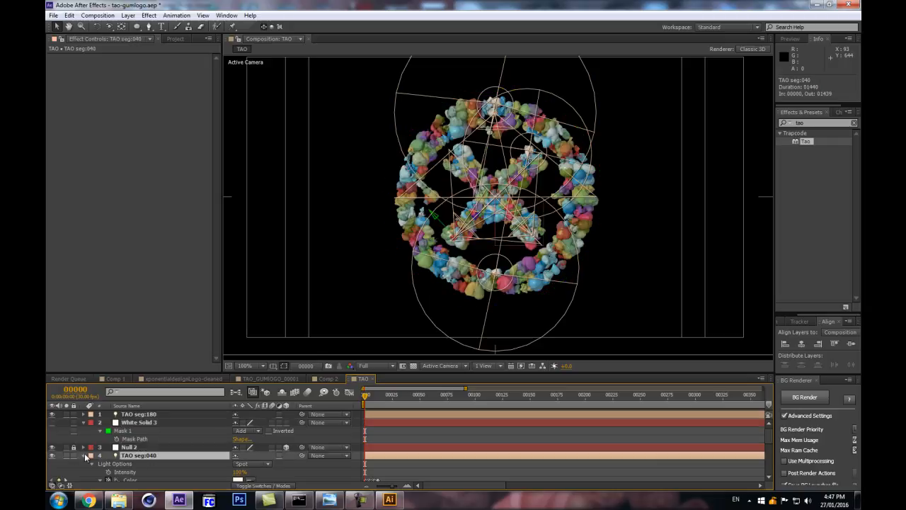
click(84, 455)
key(ctrl+alt+shift+l)
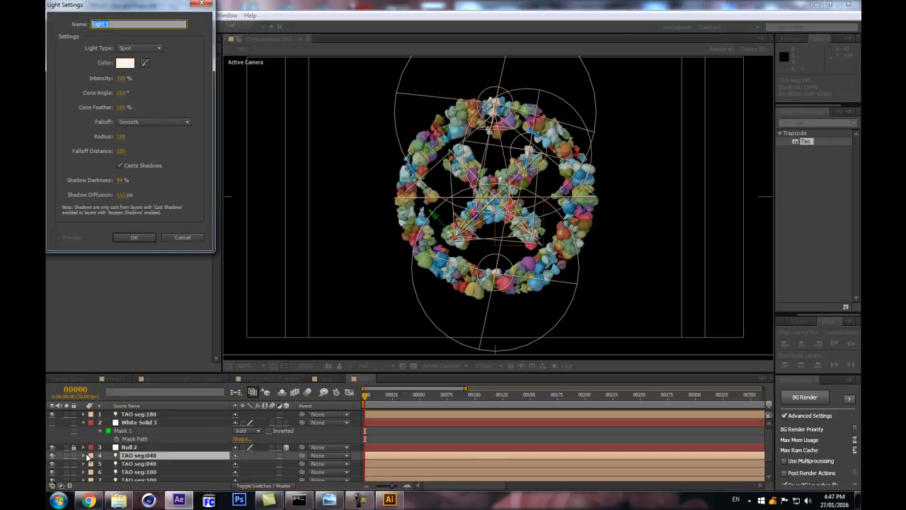
text(TAO)
key(Return)
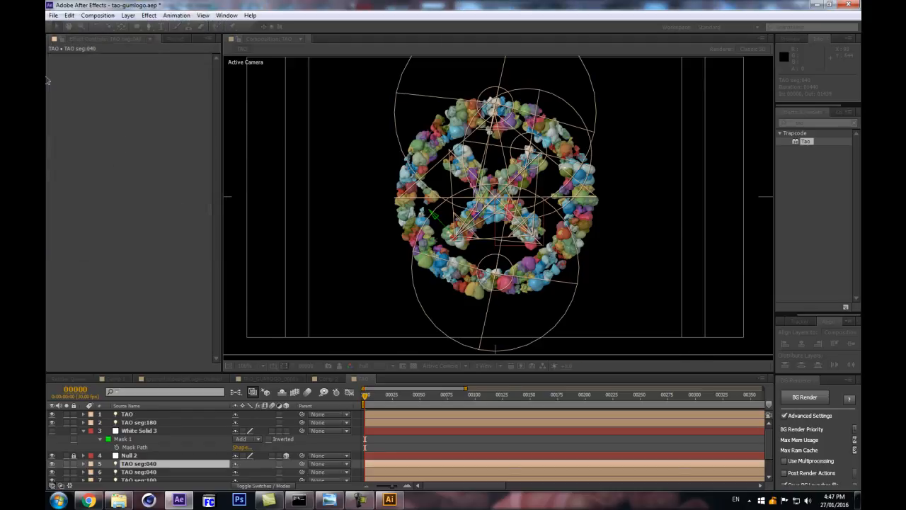
click(543, 264)
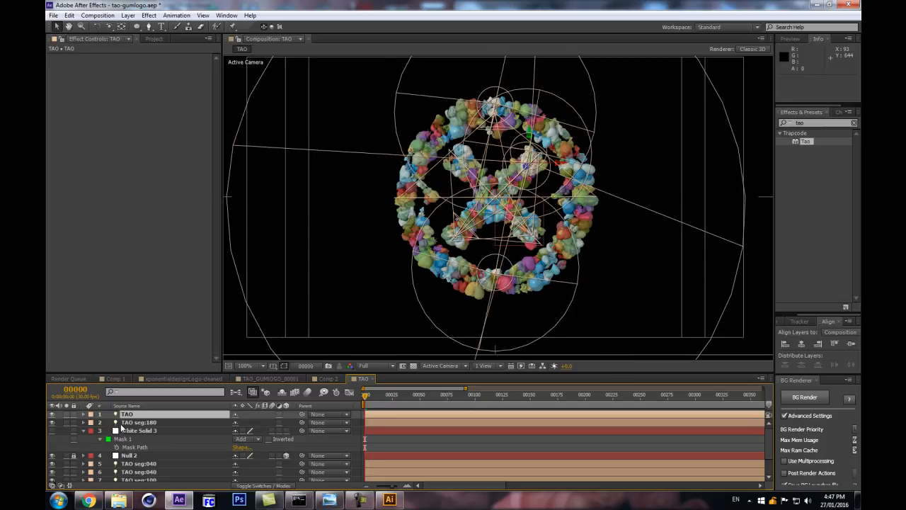
key(p)
click(123, 424)
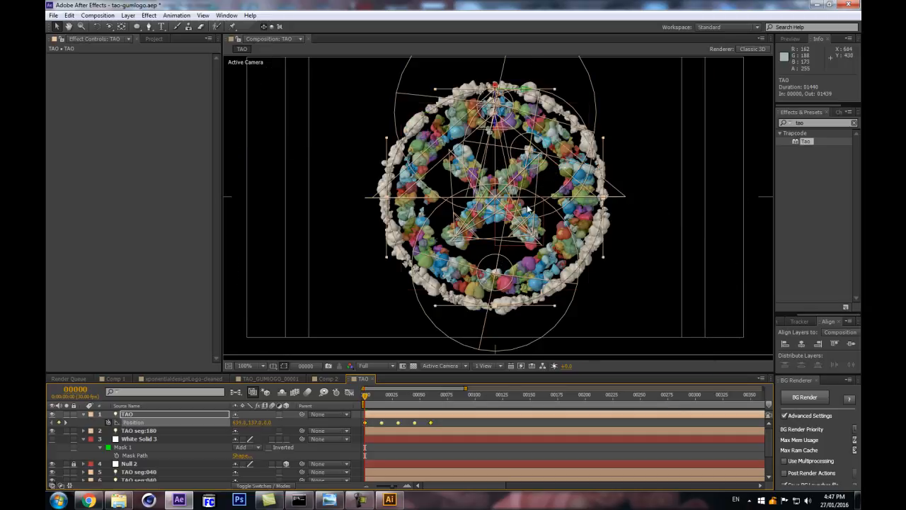
Step: Show the new TAO light's options in an enlarged timeline, reduce its Radius and collapse the layer
key(a)
key(a)
scroll(255, 449, down, 3)
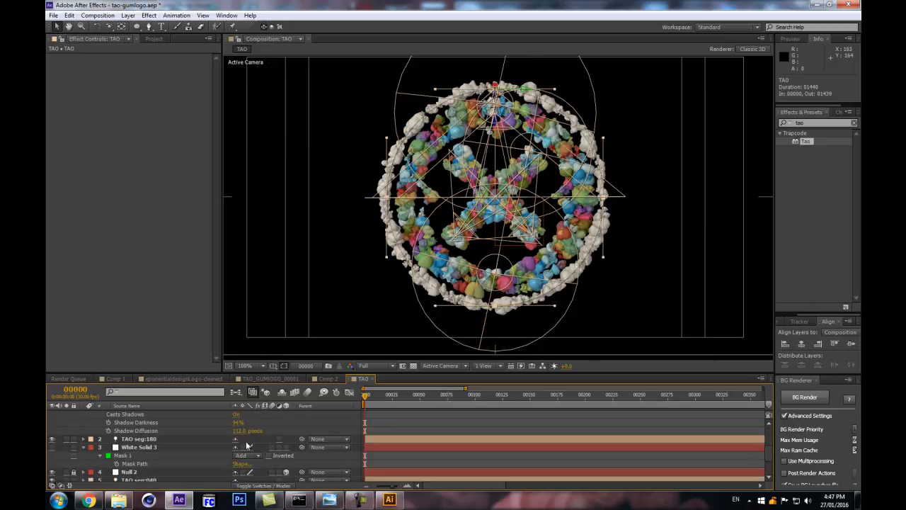
scroll(244, 452, up, 1)
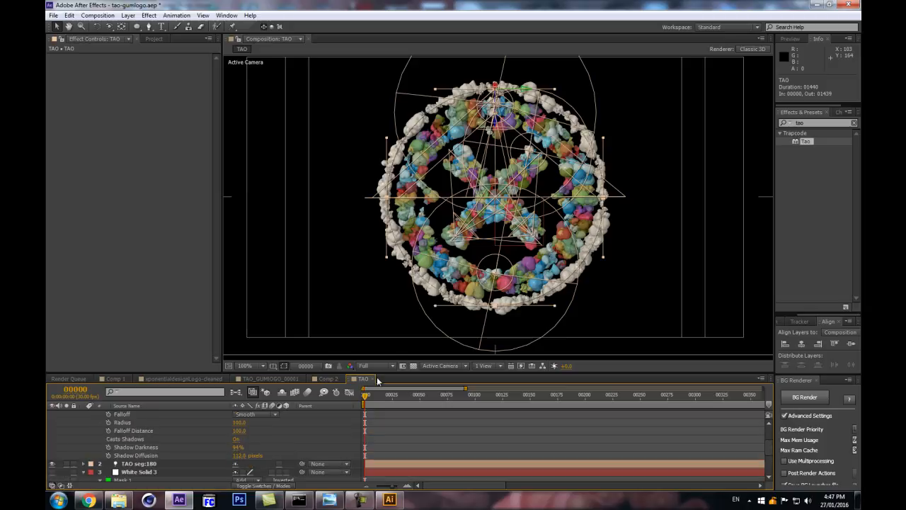
drag(392, 374, 394, 271)
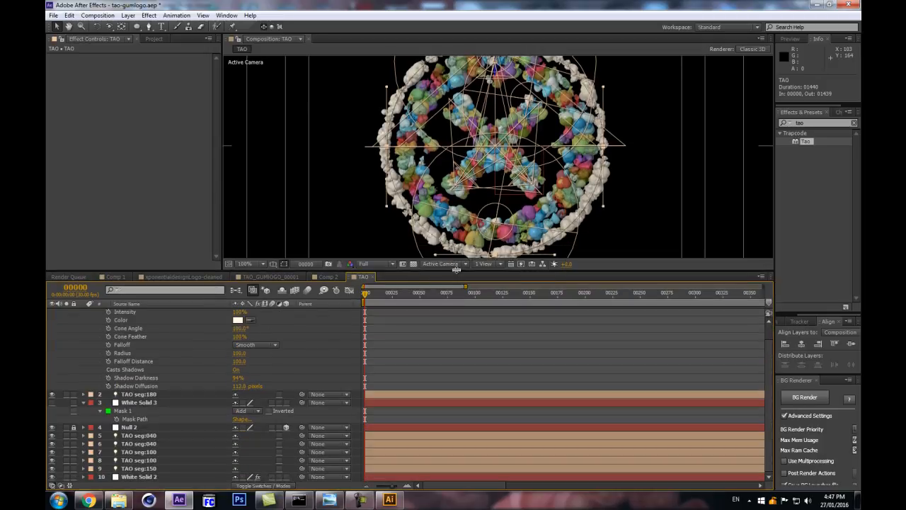
drag(450, 273, 450, 322)
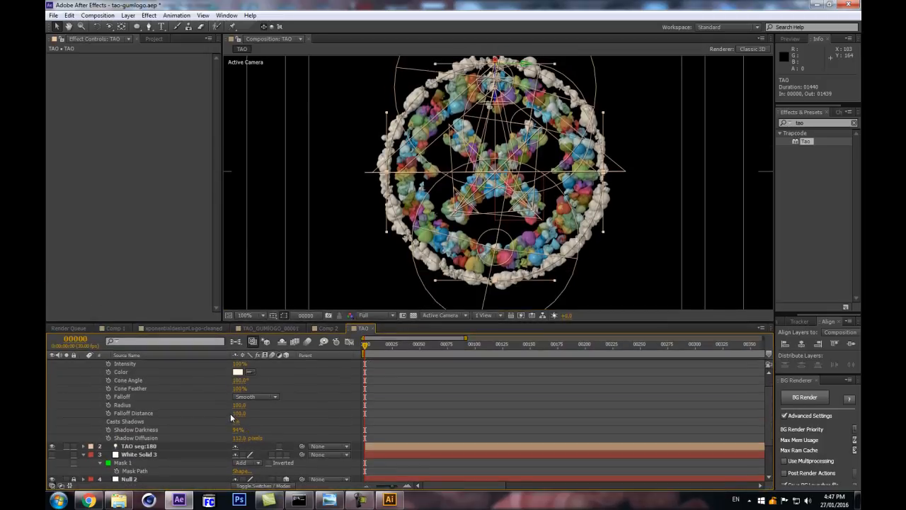
scroll(262, 442, up, 1)
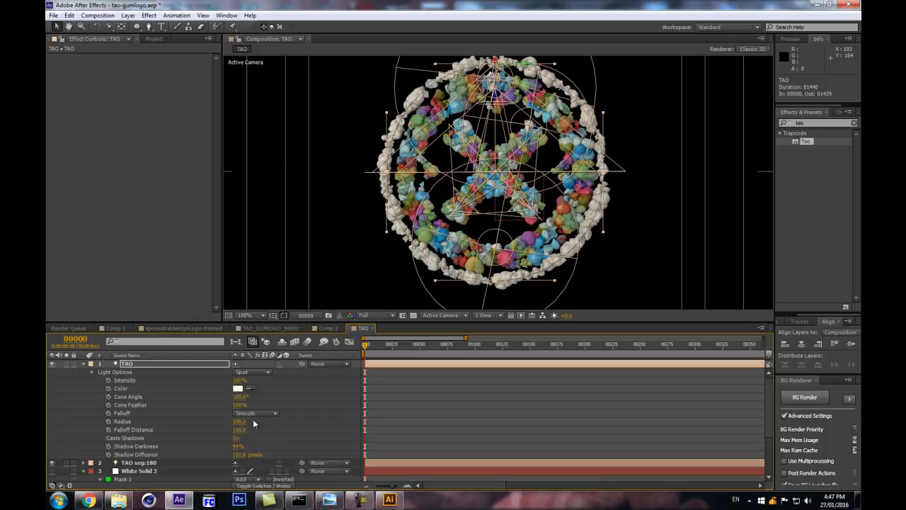
drag(238, 423, 167, 409)
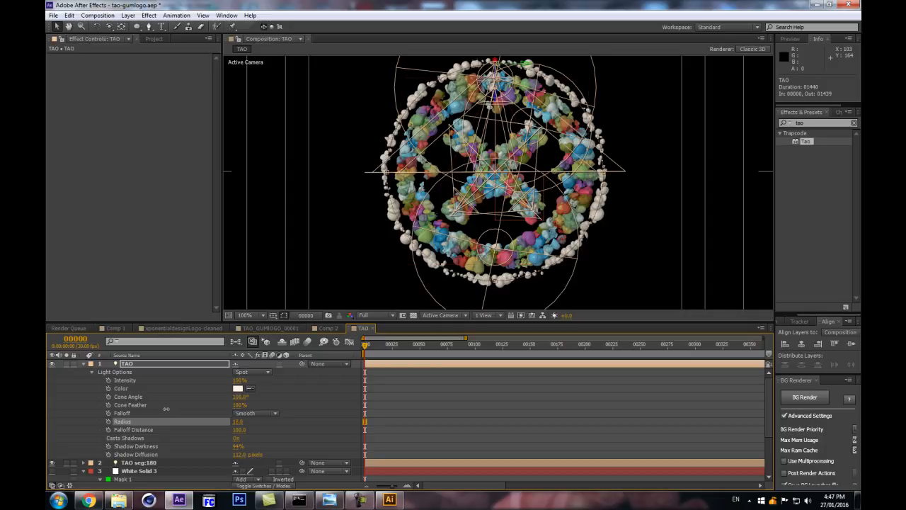
click(83, 364)
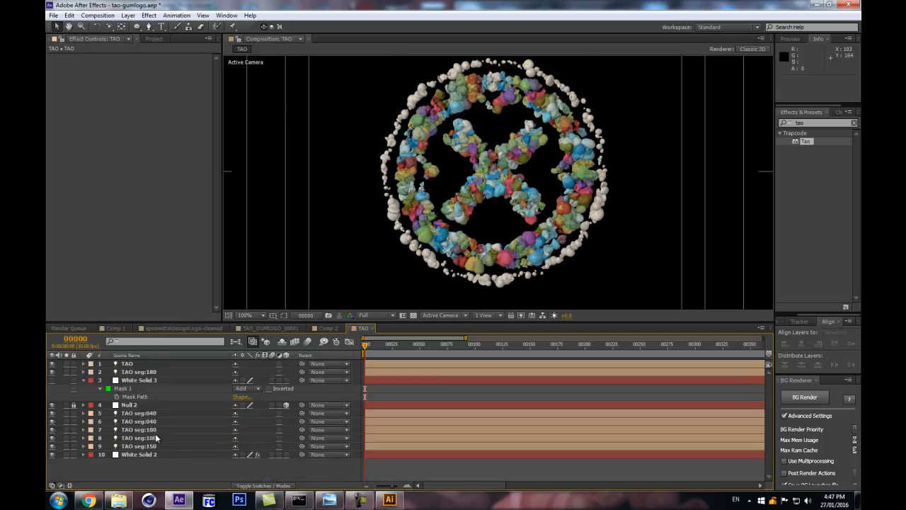
Step: Reopen the TAO light's options, try a Radius of 5 and settle on a Radius of 1
click(129, 364)
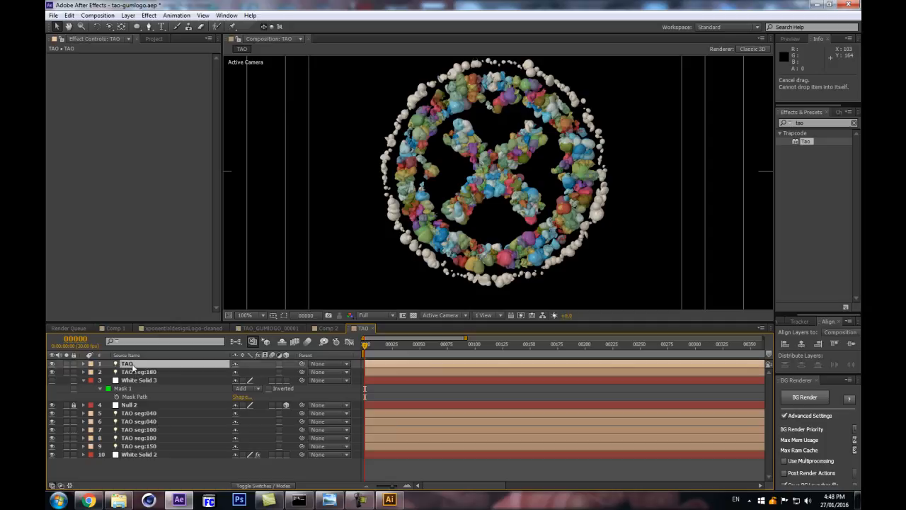
key(a)
key(a)
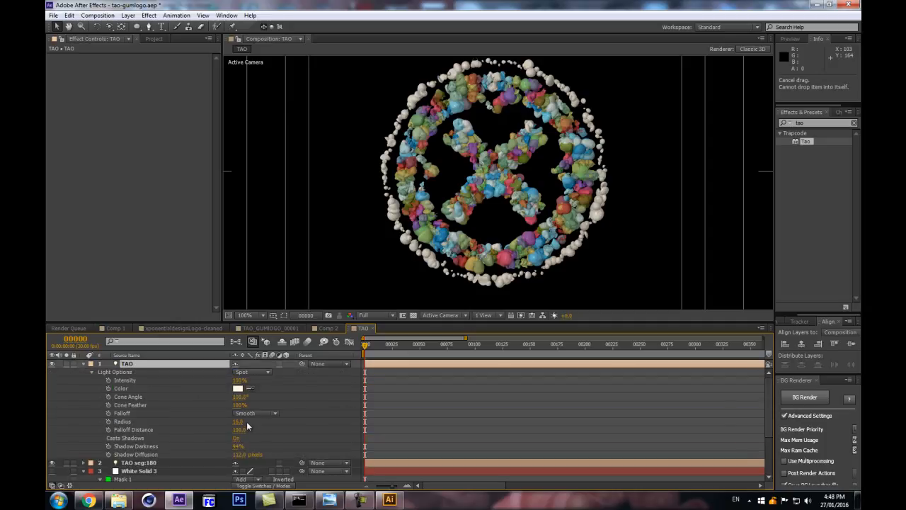
click(240, 421)
text(5)
click(294, 427)
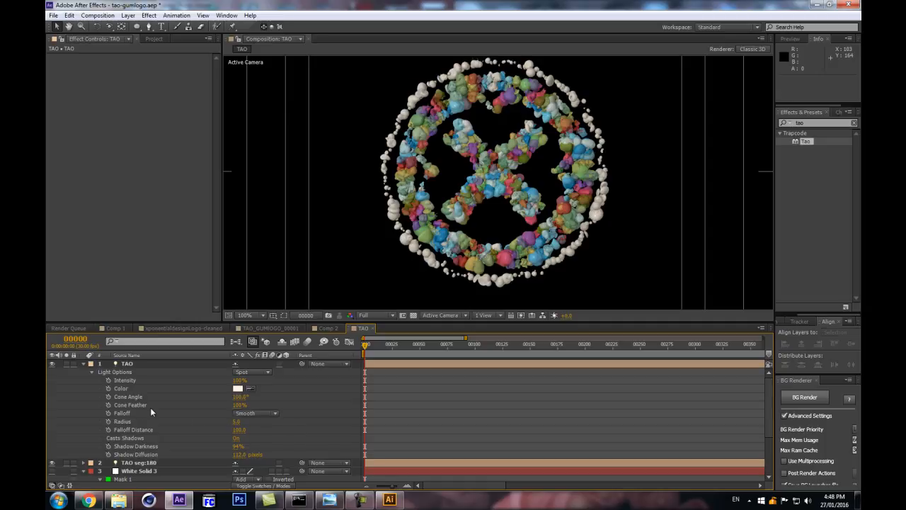
click(298, 437)
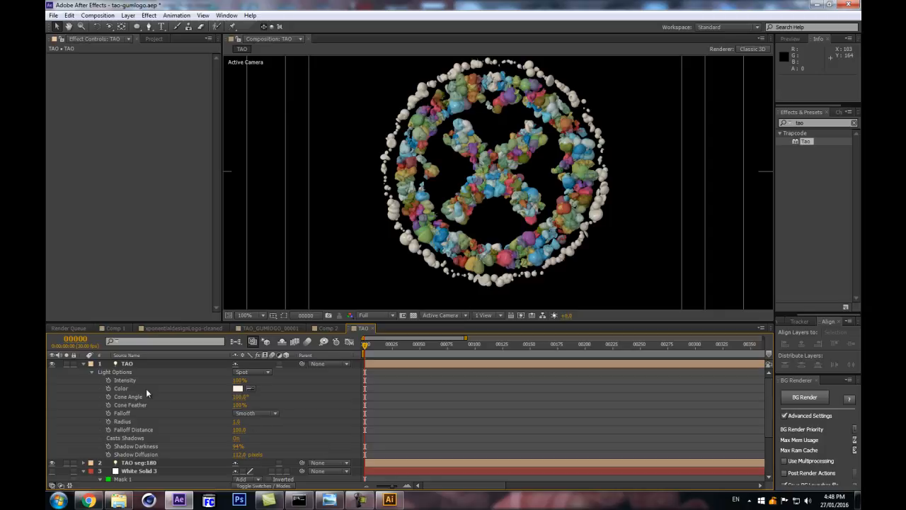
Step: Try other Random Rot Y values in White Solid 2's Tao effect, settling on 245
scroll(134, 422, down, 2)
scroll(130, 437, down, 1)
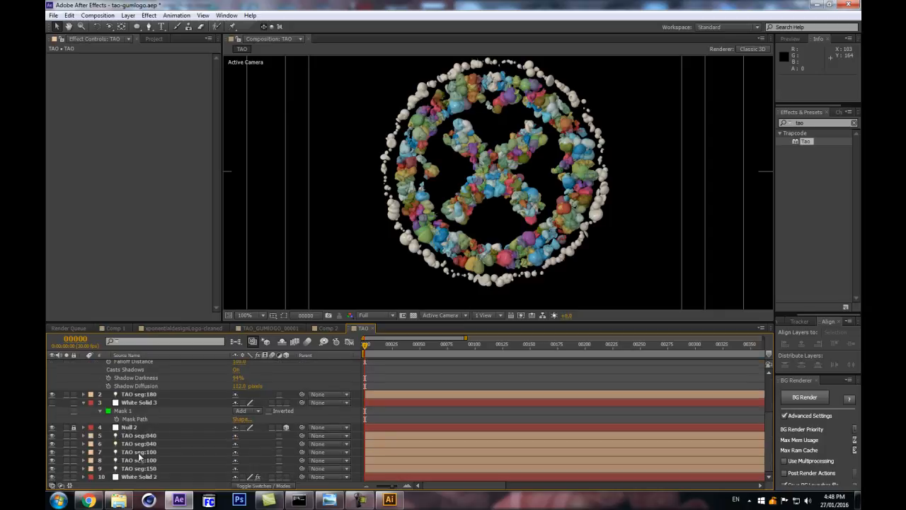
click(132, 476)
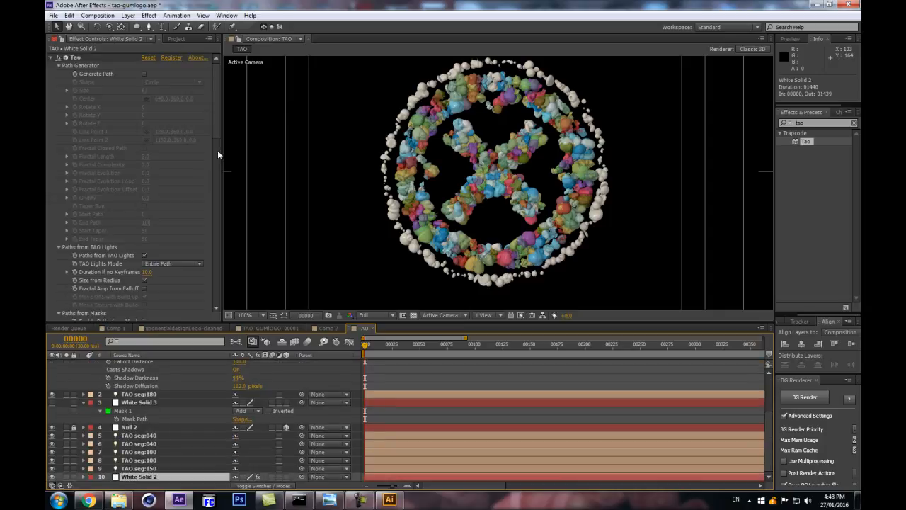
drag(213, 132, 191, 253)
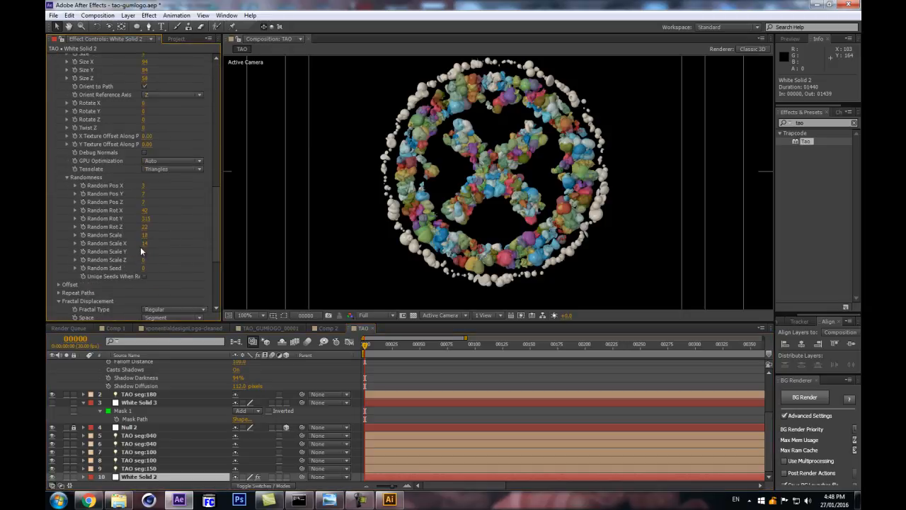
drag(146, 218, 132, 243)
key(ctrl+z)
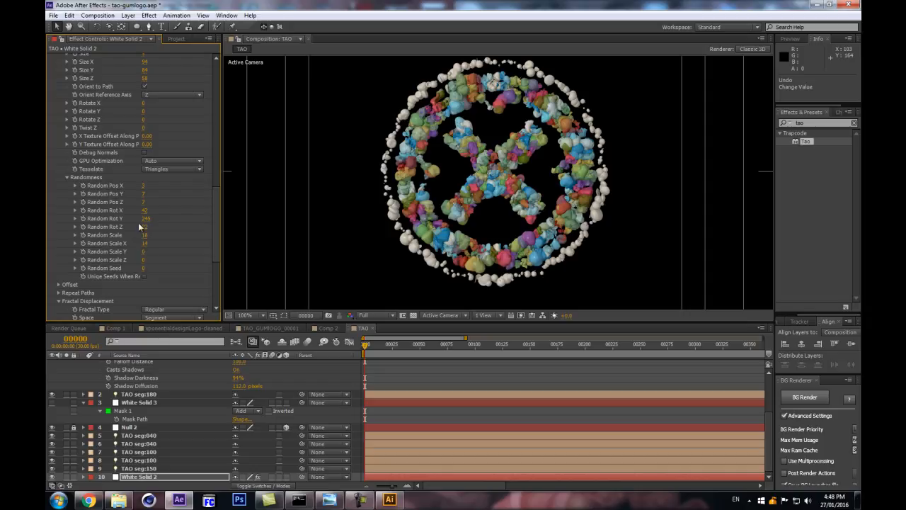
Step: Try a segment Size of 3 in White Solid 2's Tao effect and undo it
scroll(132, 159, up, 5)
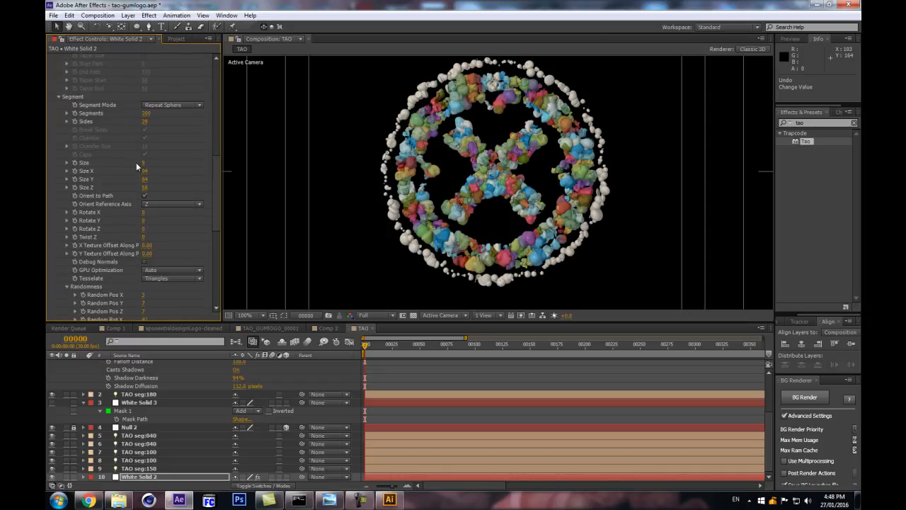
click(144, 162)
key(Return)
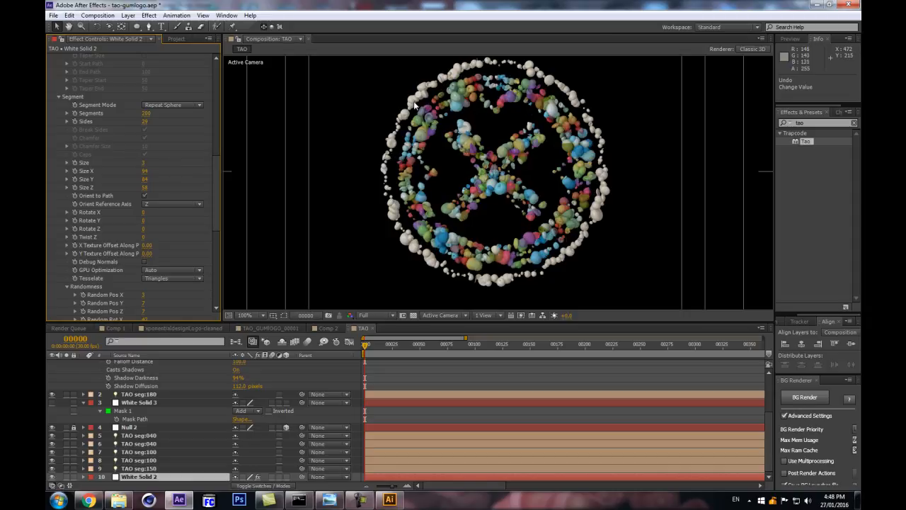
key(ctrl+z)
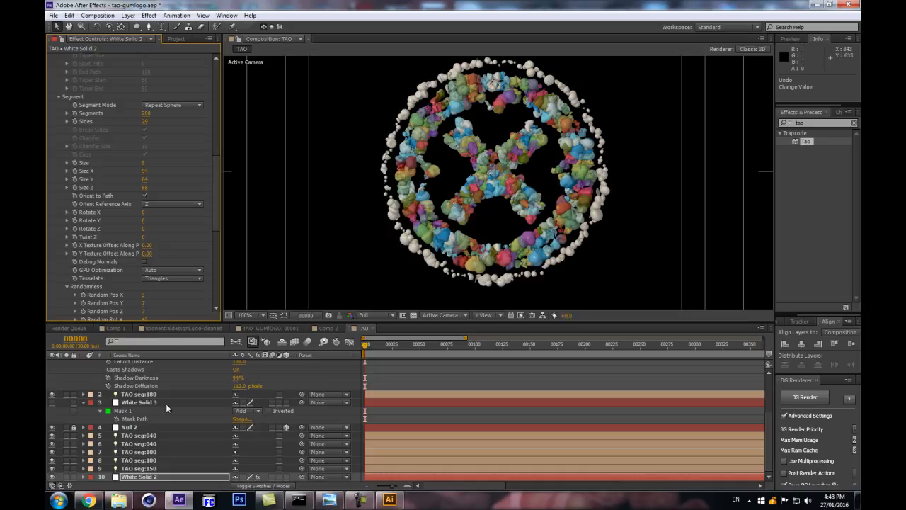
Step: Set the Fractal Displacement Amplitude to 0 and compare the logo with and without it by undoing and redoing
scroll(151, 202, down, 6)
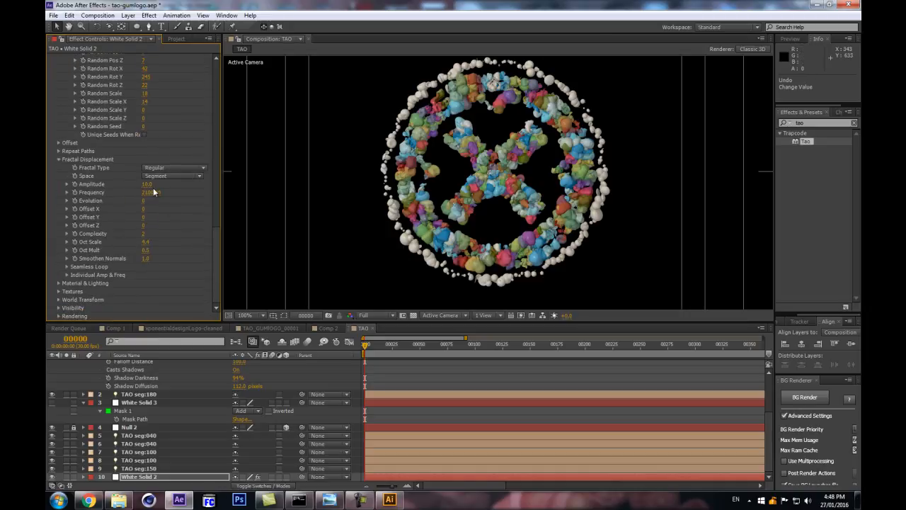
click(147, 184)
text(0)
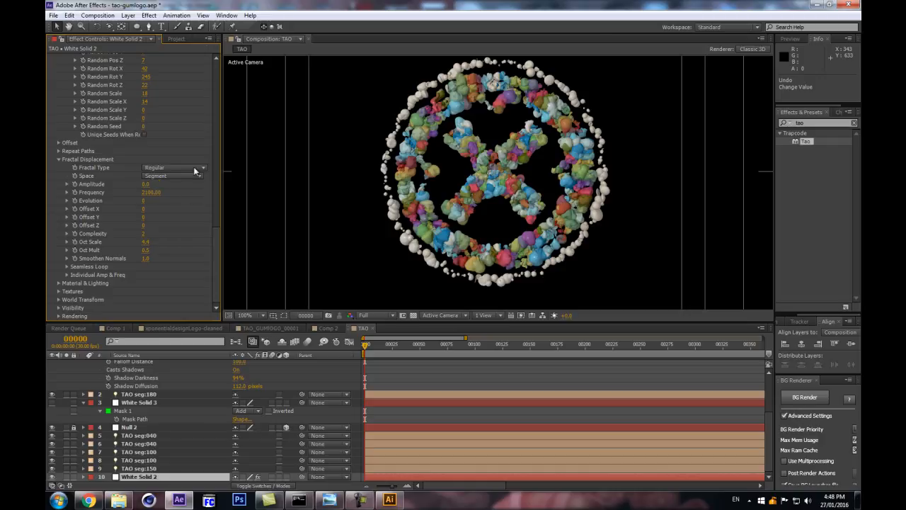
key(Return)
scroll(409, 187, up, 2)
scroll(405, 182, down, 2)
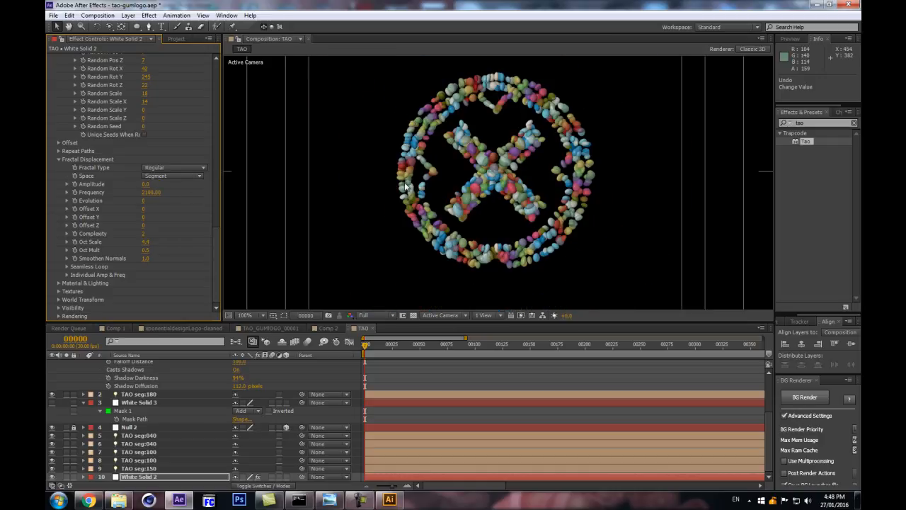
key(ctrl+z)
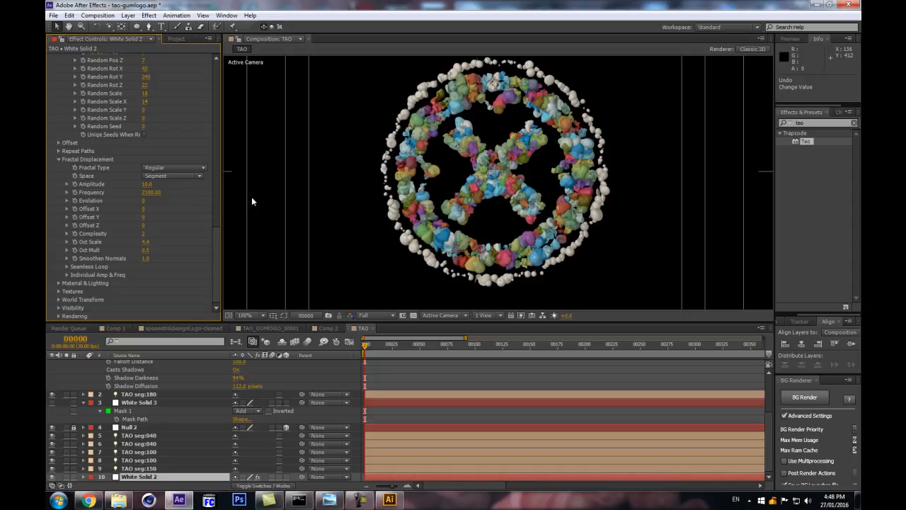
key(ctrl+shift+z)
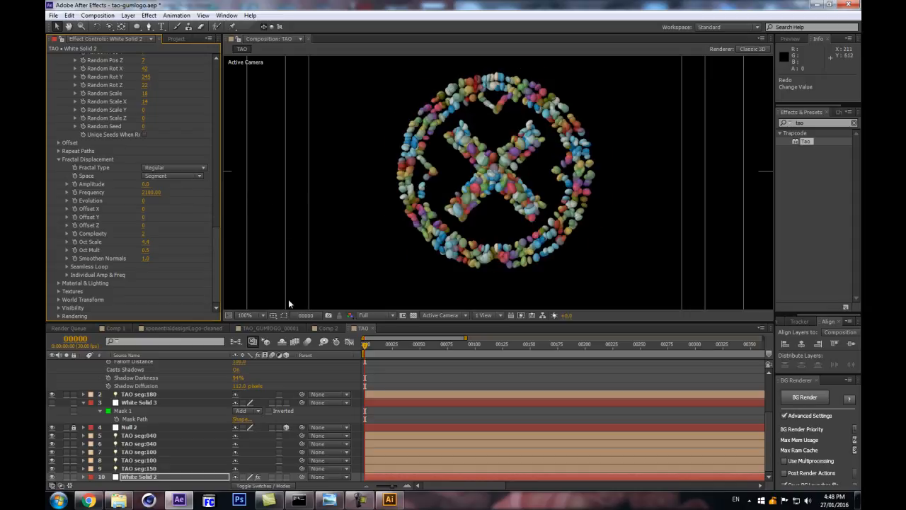
Step: Raise the TAO light's Radius to 66
scroll(159, 400, up, 3)
click(144, 363)
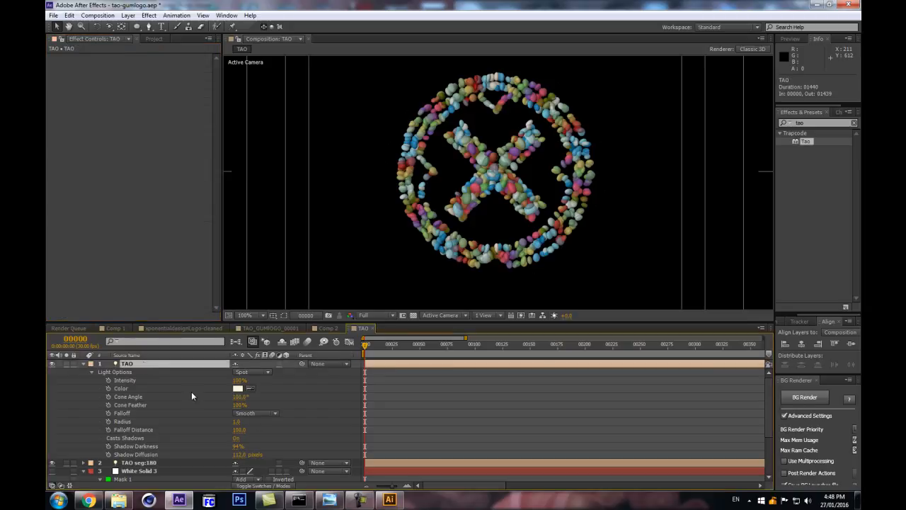
drag(241, 421, 264, 414)
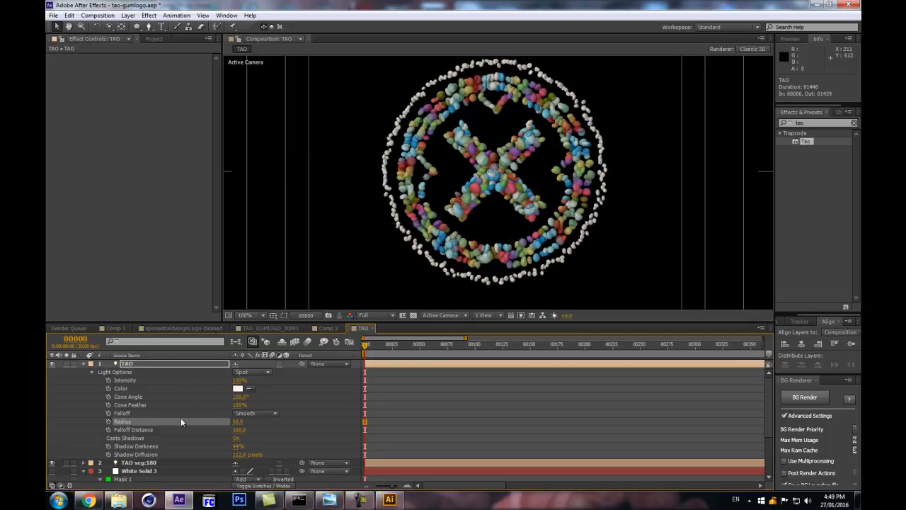
Step: Try a Fractal Displacement Amplitude of 14 on White Solid 2's Tao effect and settle on 7
scroll(170, 439, down, 3)
click(156, 476)
scroll(176, 195, down, 10)
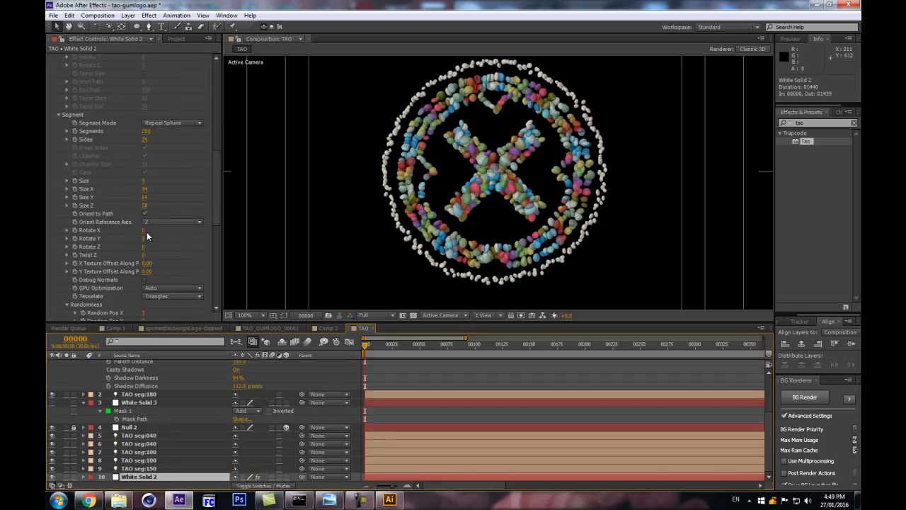
scroll(145, 227, down, 8)
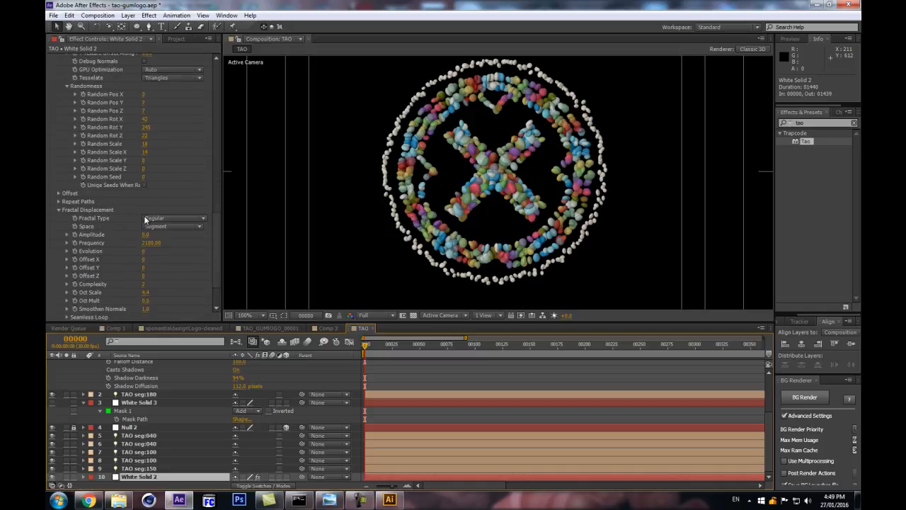
click(145, 235)
text(14)
key(Return)
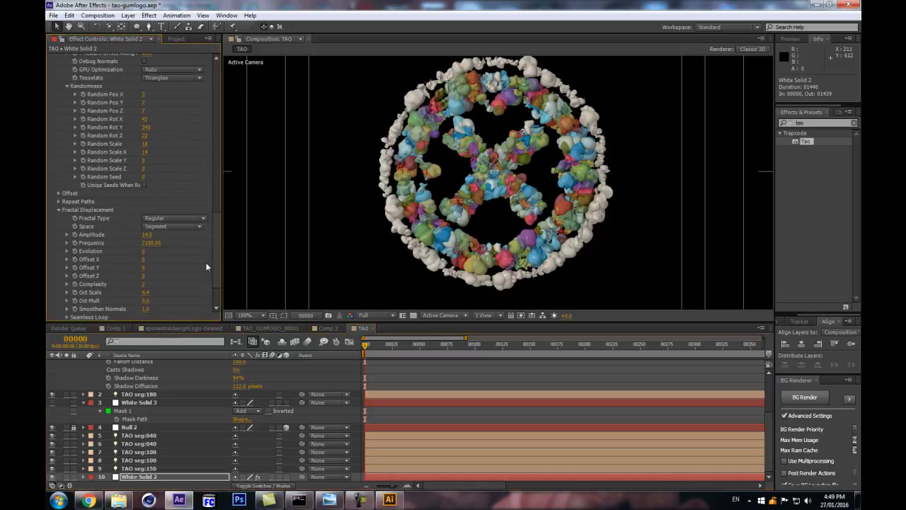
drag(145, 237, 142, 240)
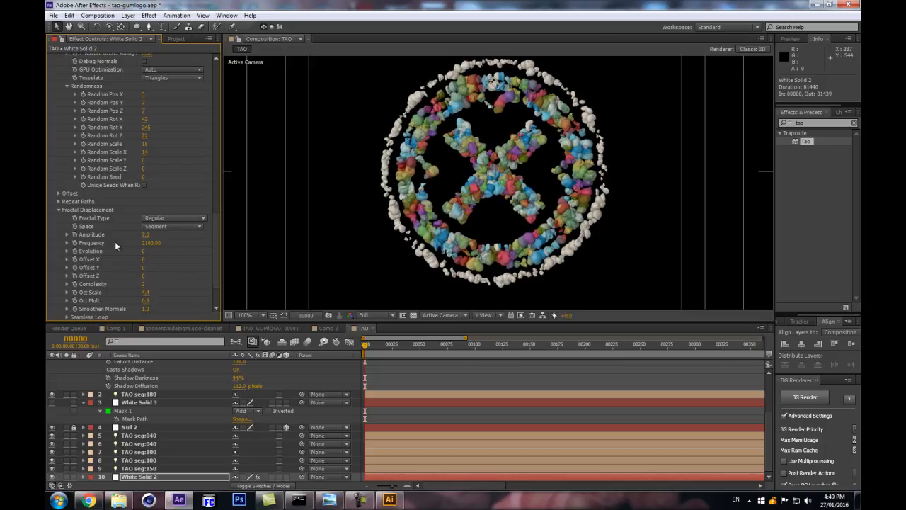
Step: Enable Fractal Amp from Falloff in the Tao effect and set the TAO light's Falloff Distance to 20
drag(219, 280, 199, 161)
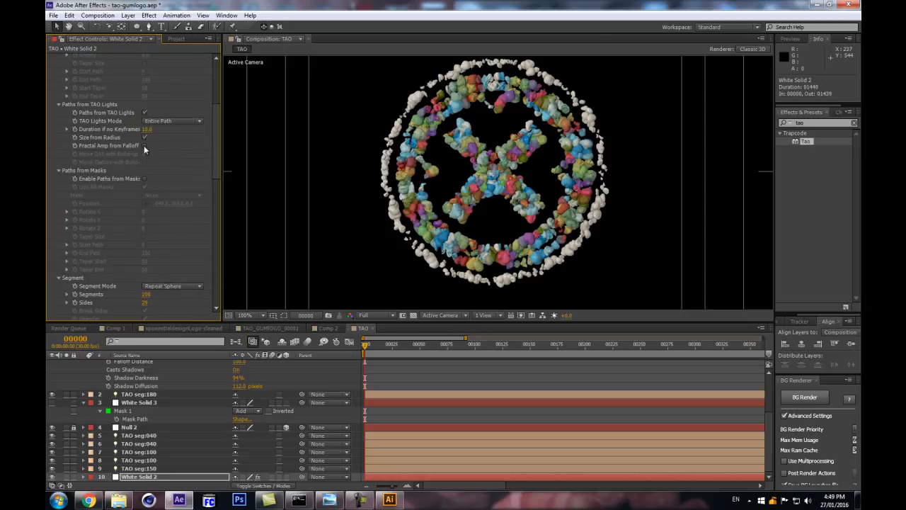
scroll(139, 386, up, 4)
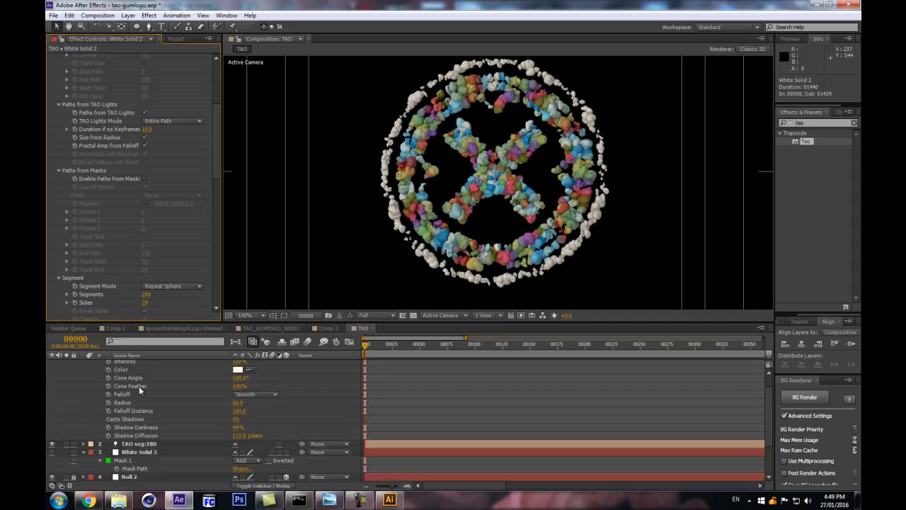
click(127, 363)
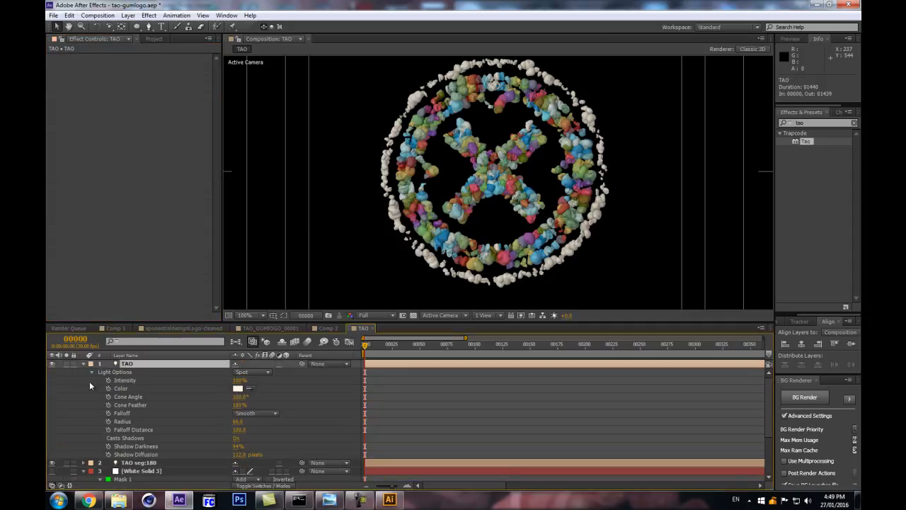
click(241, 430)
text(20)
key(Return)
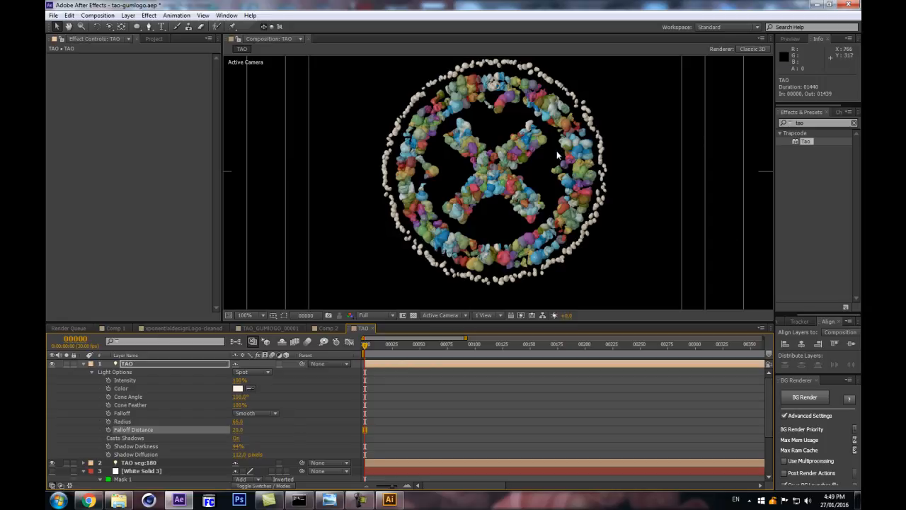
scroll(500, 181, up, 1)
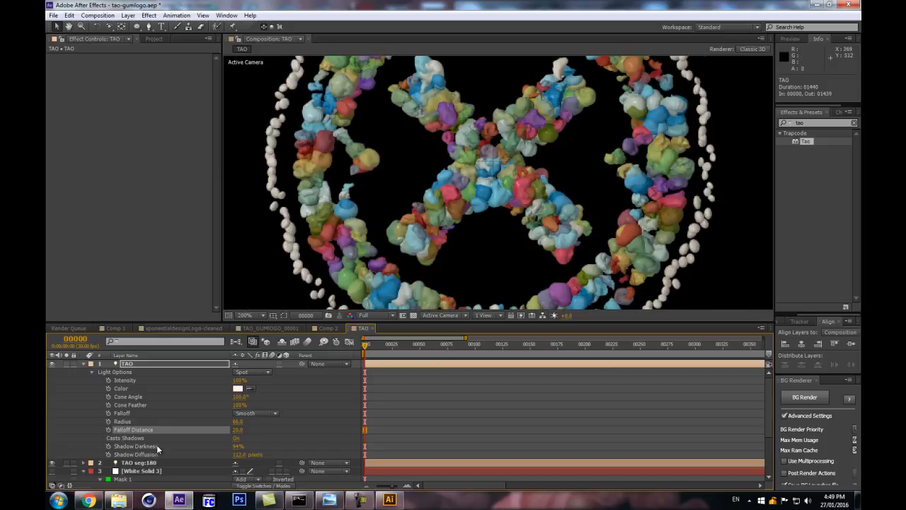
scroll(491, 125, down, 1)
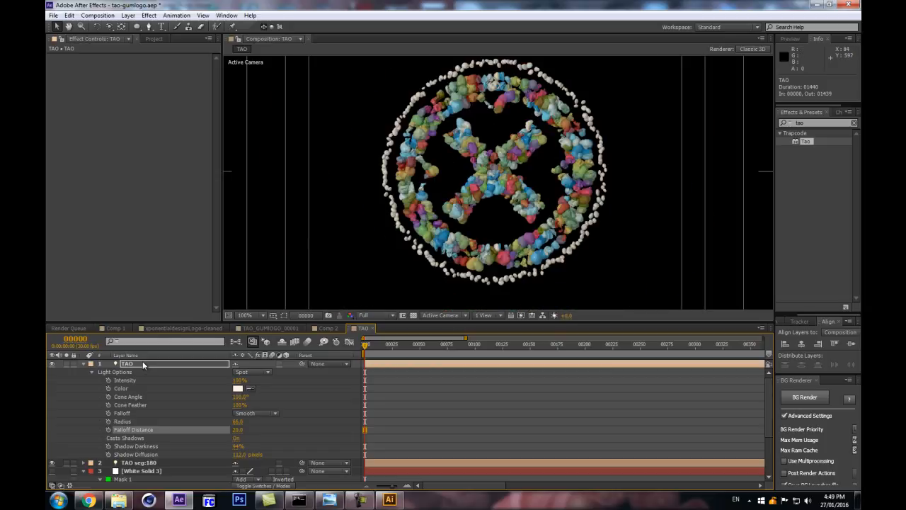
Step: Delete the outer ring's TAO light and undo the deletion
click(153, 363)
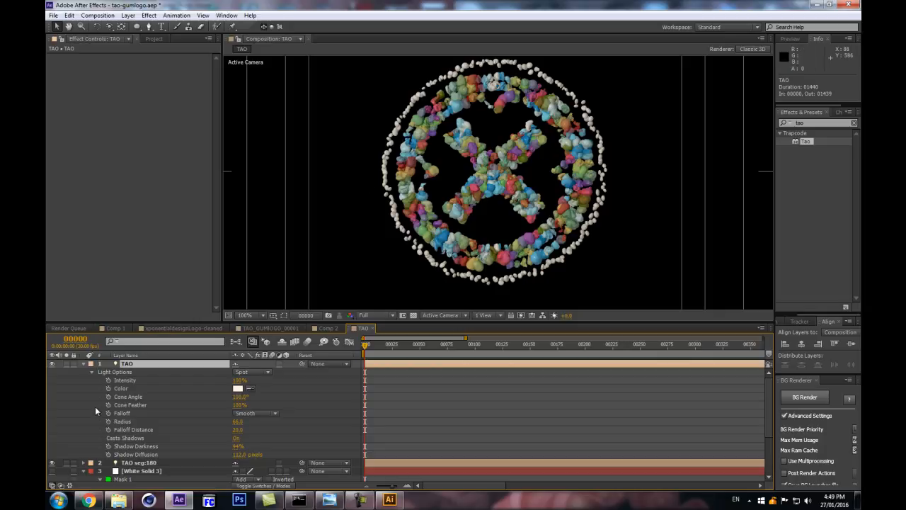
key(Delete)
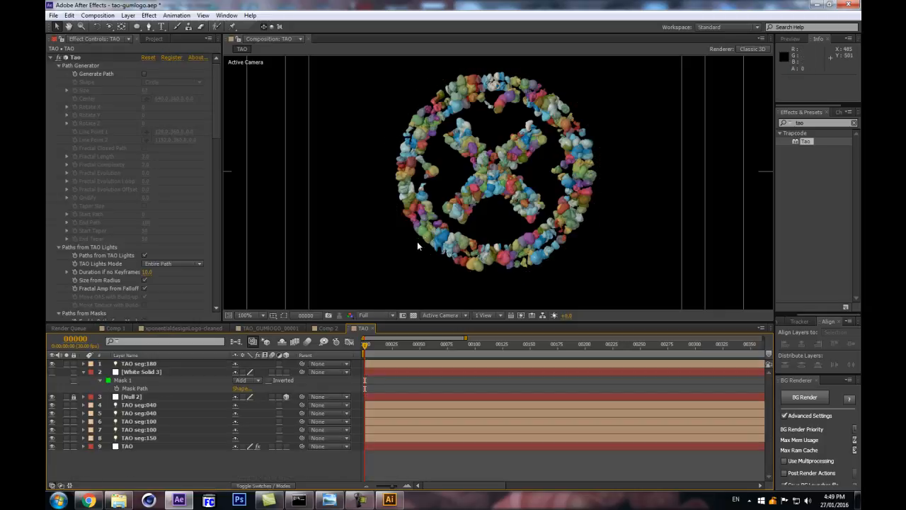
key(ctrl+z)
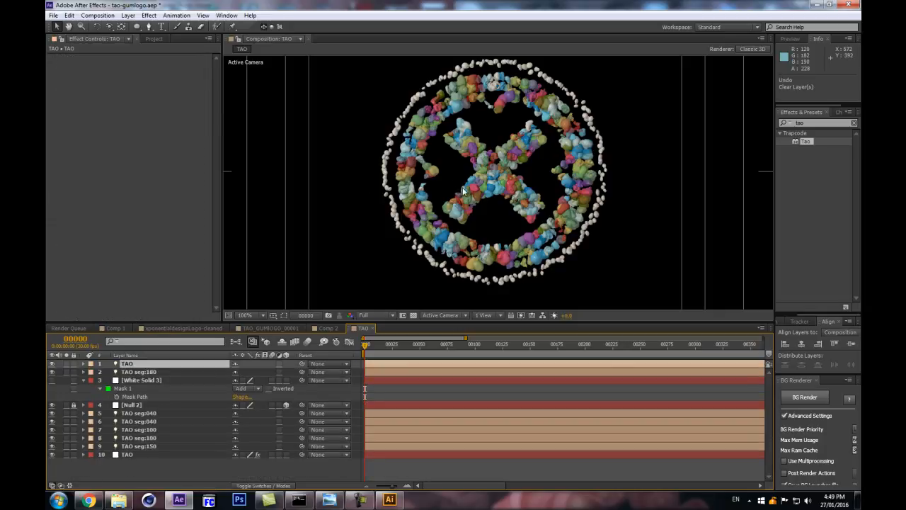
Step: Reveal the TAO seg:180 light's Position and set the Tao effect's Segments to 300 on the TAO solid
click(145, 372)
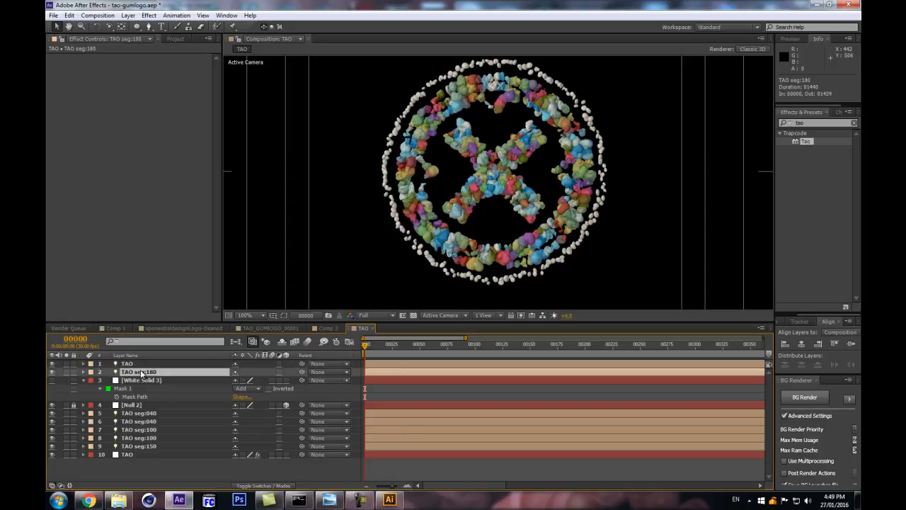
key(p)
click(139, 464)
scroll(135, 204, down, 10)
drag(214, 181, 217, 197)
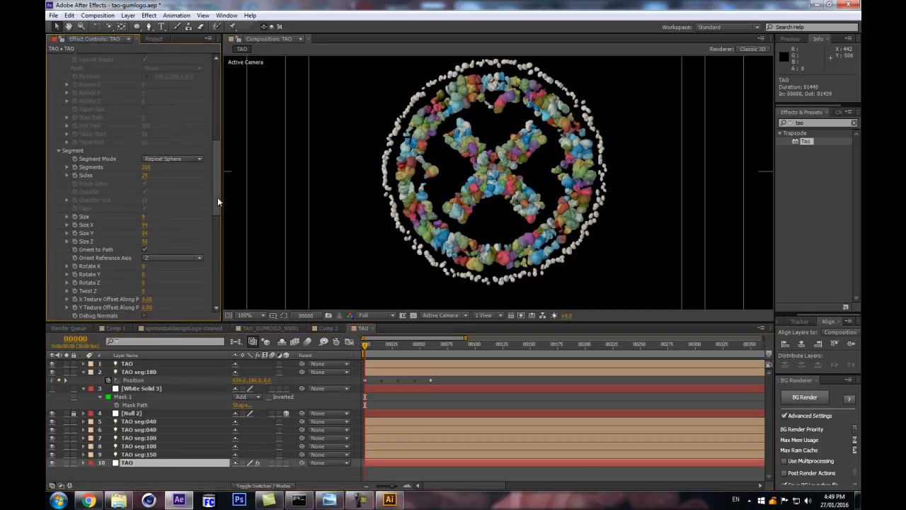
click(150, 168)
text(300)
key(Return)
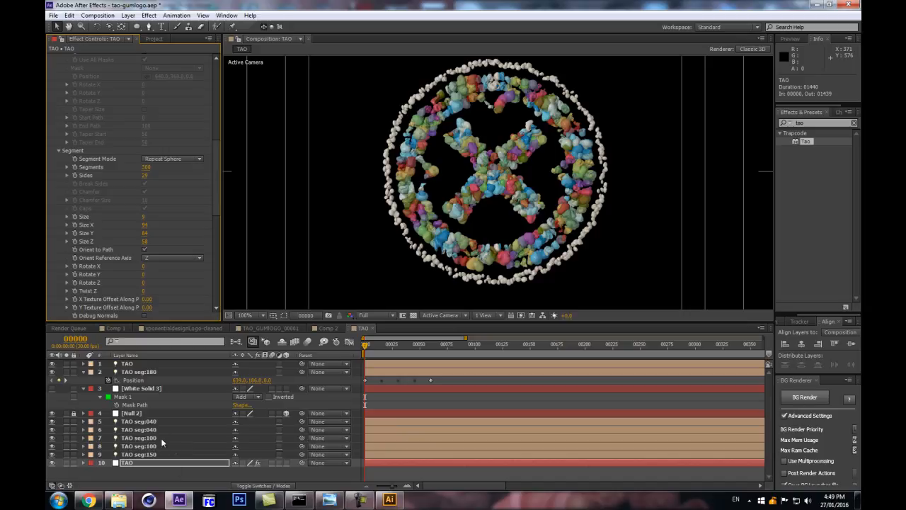
click(146, 371)
key(Return)
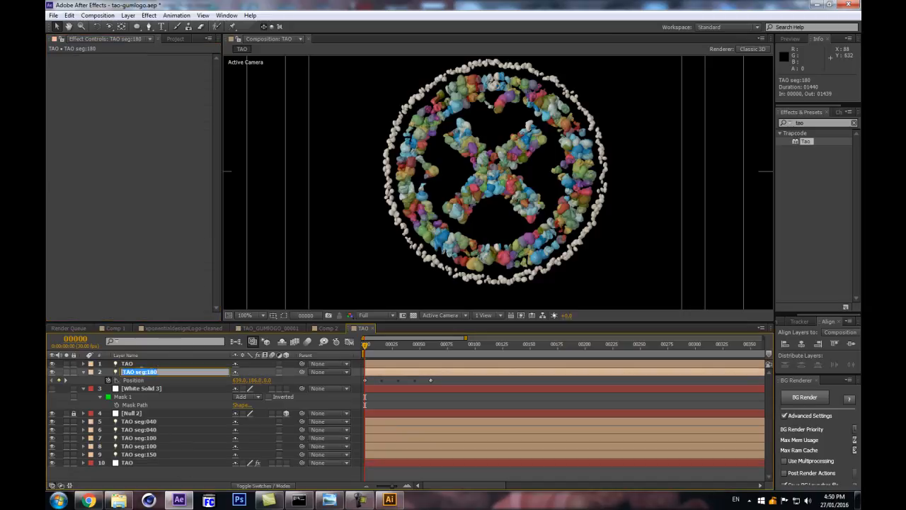
click(157, 365)
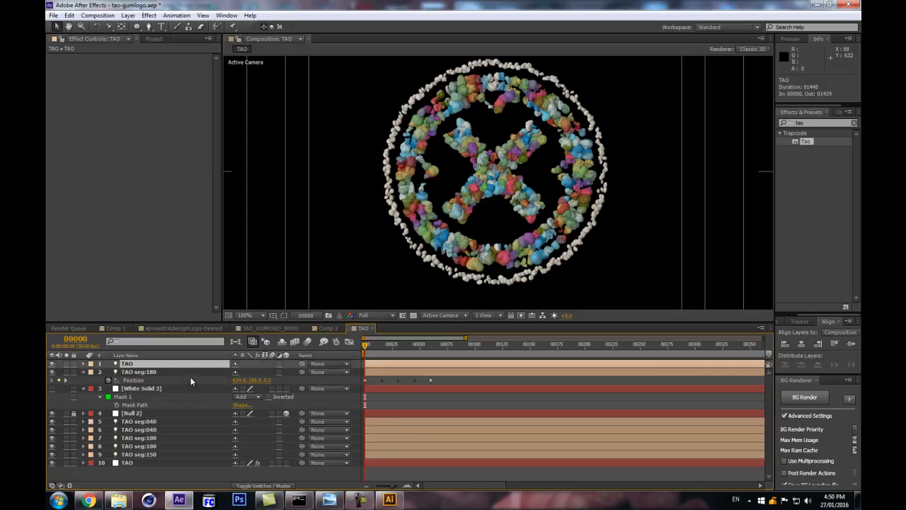
click(188, 378)
Step: Set the Random Rot Y of the TAO solid's Tao effect to 235
click(159, 463)
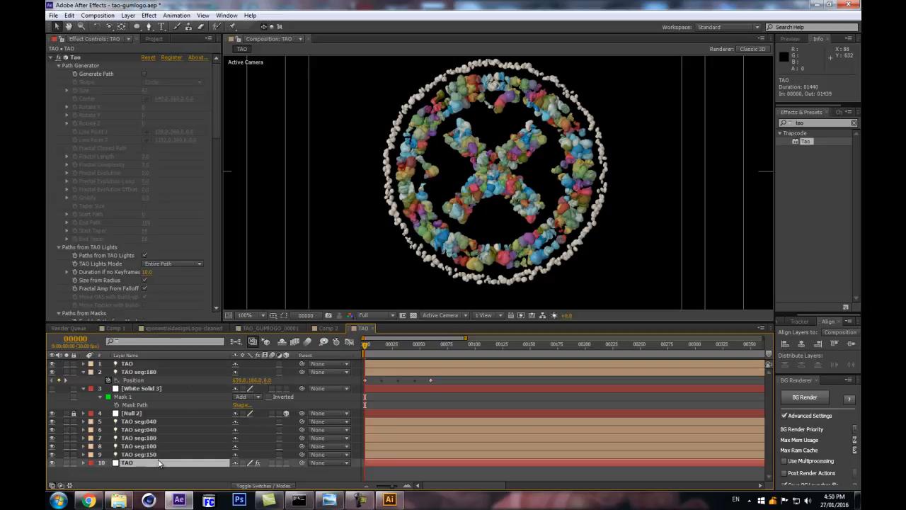
drag(216, 109, 236, 235)
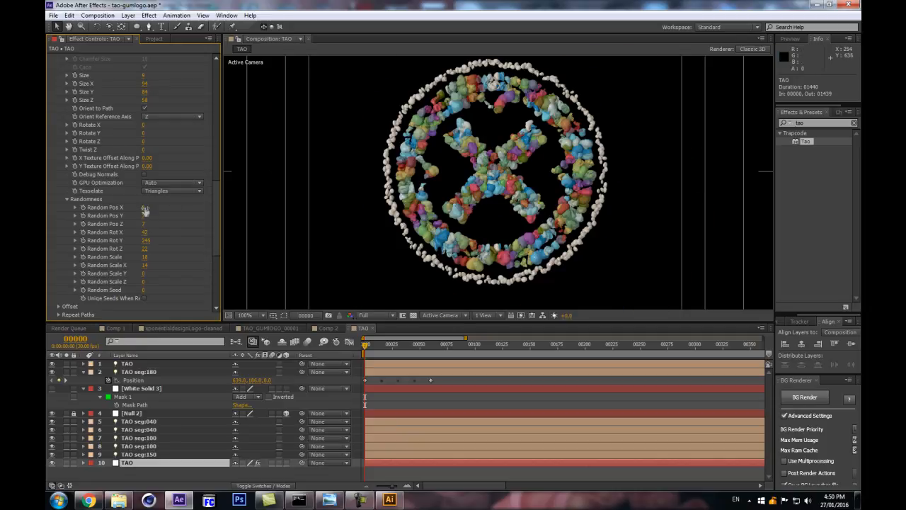
drag(146, 240, 150, 279)
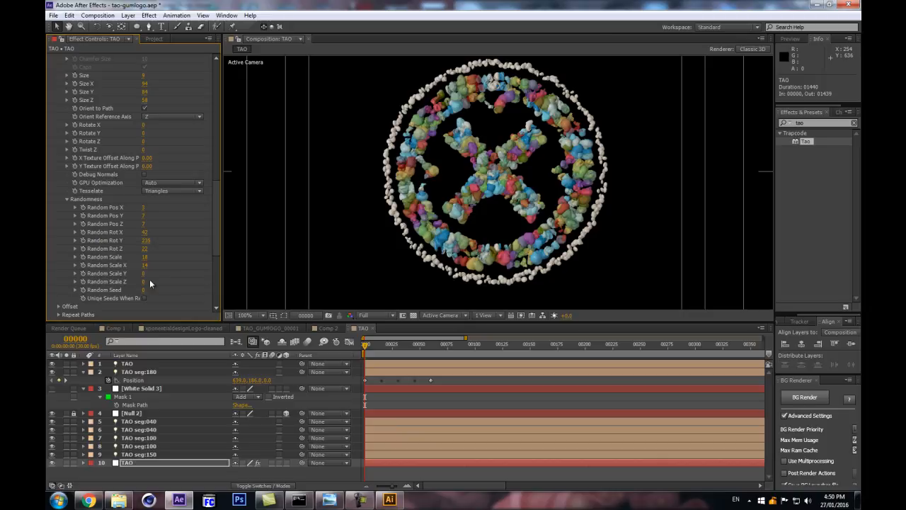
Step: Copy the animated Color property with its loopOut expression from the TAO seg:180 light onto the TAO light
click(136, 364)
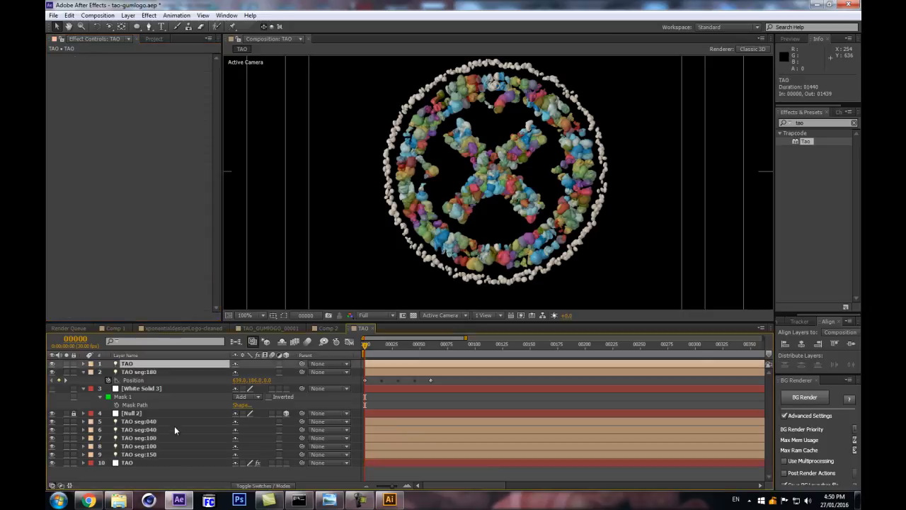
click(160, 374)
key(p)
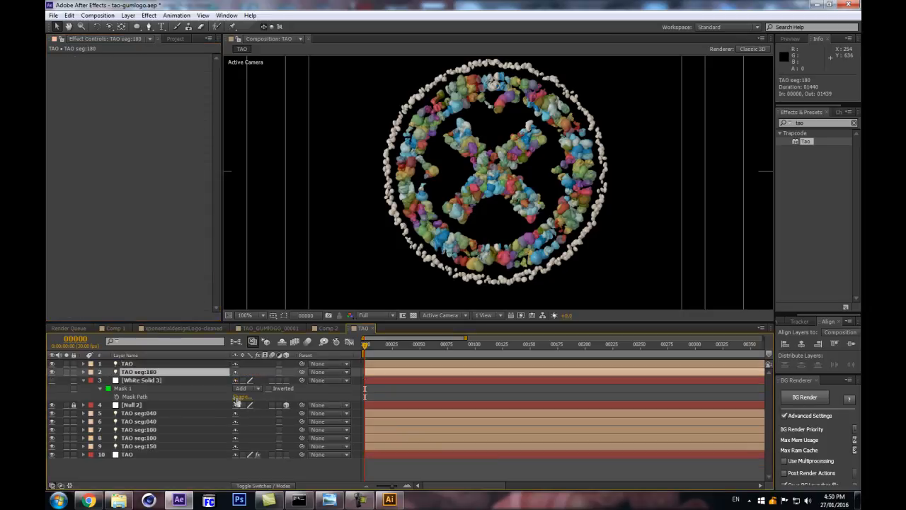
key(u)
key(u)
click(310, 397)
key(ctrl+c)
click(141, 363)
key(ctrl+v)
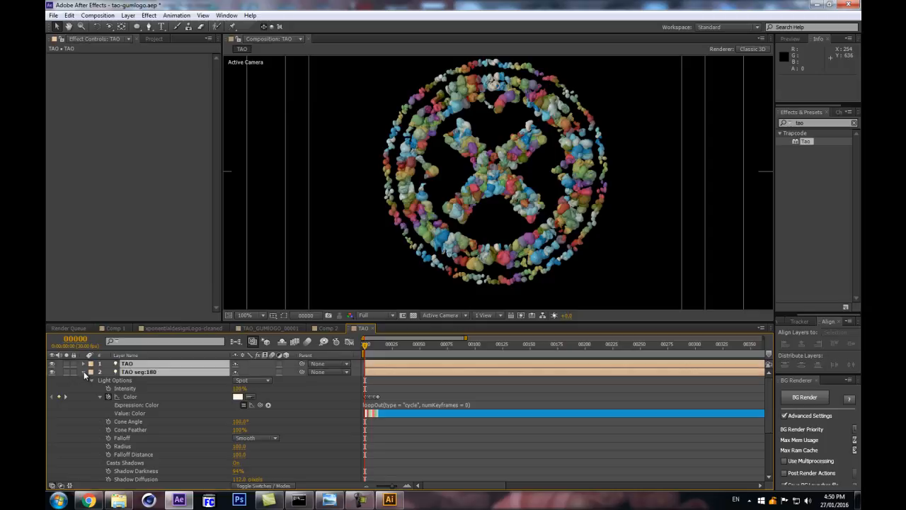
Step: Collapse the light's properties, deselect the layers and turn off the title/action safe overlay in the composition view
click(86, 373)
click(170, 452)
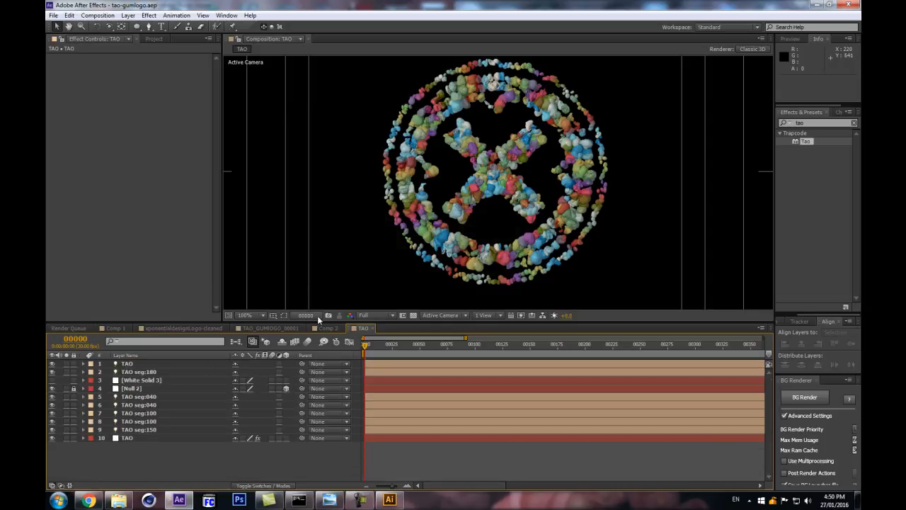
click(285, 315)
click(298, 326)
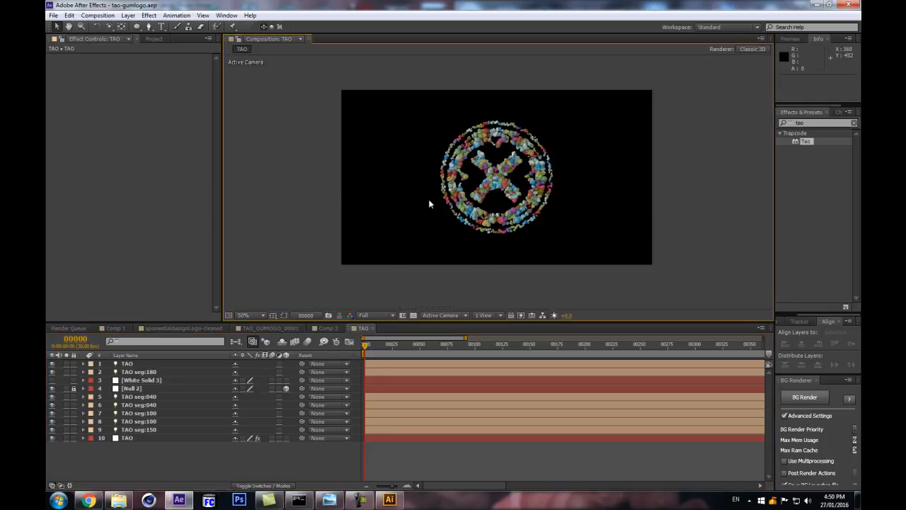
Step: Expand the Rendering settings of the TAO solid's Tao effect and set AO Radius to 20
click(136, 438)
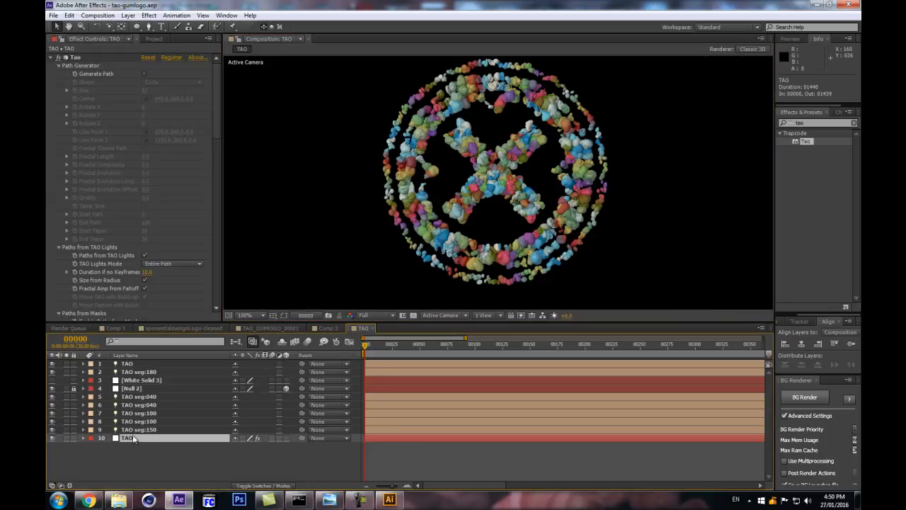
click(50, 56)
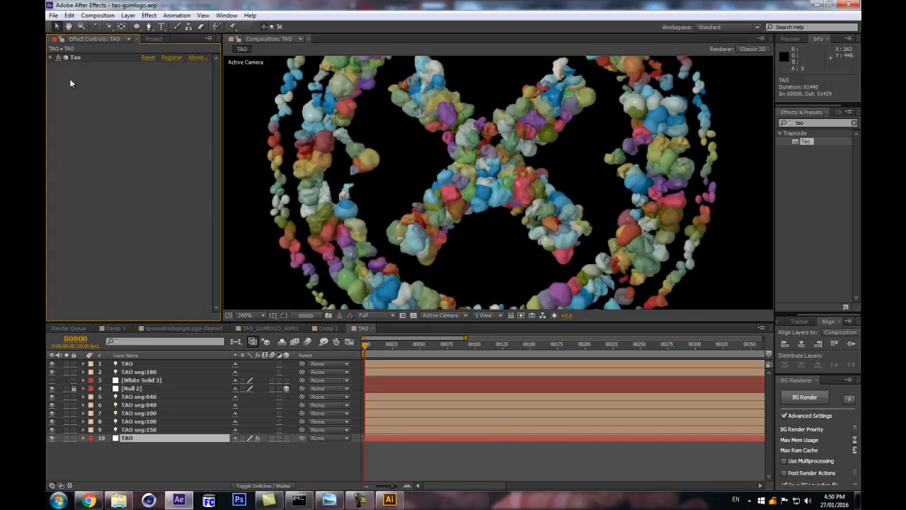
click(50, 58)
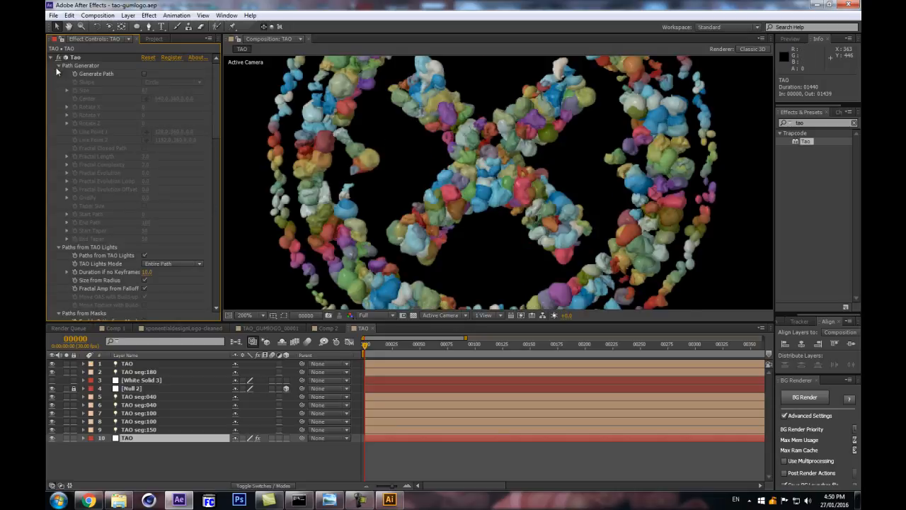
click(59, 66)
scroll(127, 142, down, 5)
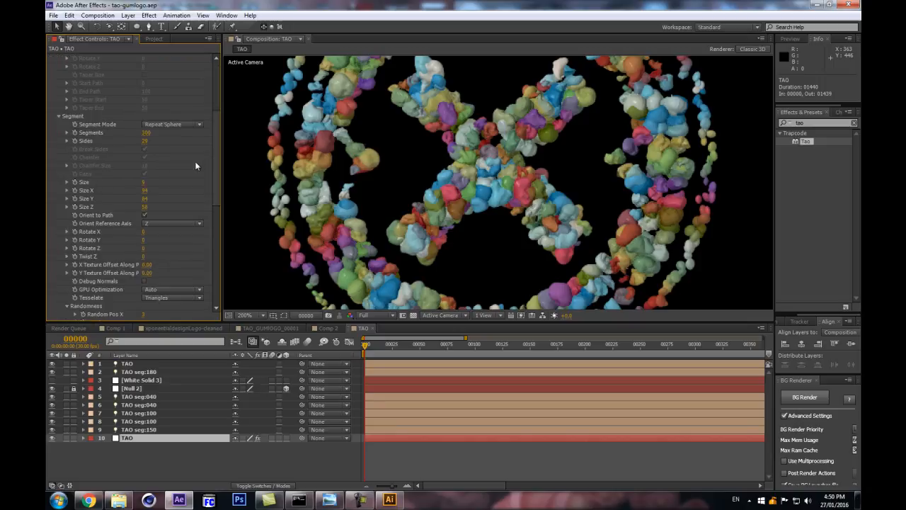
drag(212, 157, 204, 261)
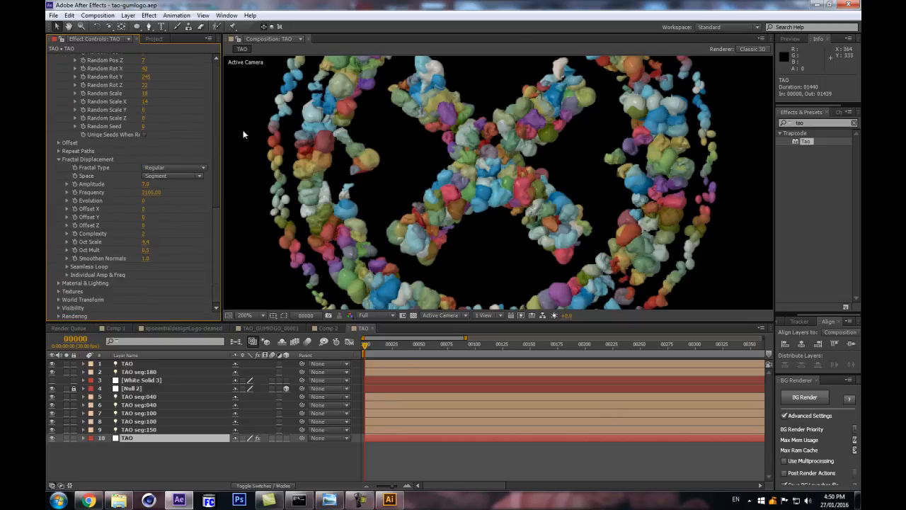
click(57, 316)
scroll(56, 314, down, 5)
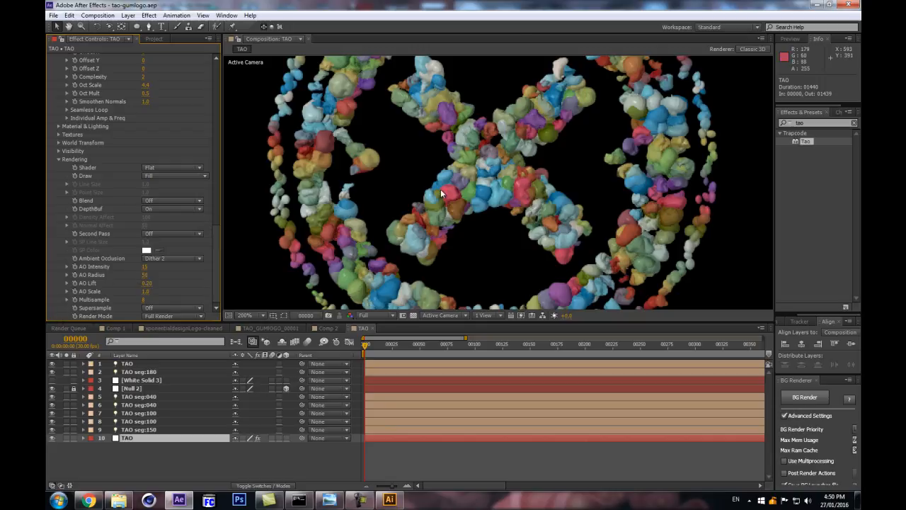
click(142, 274)
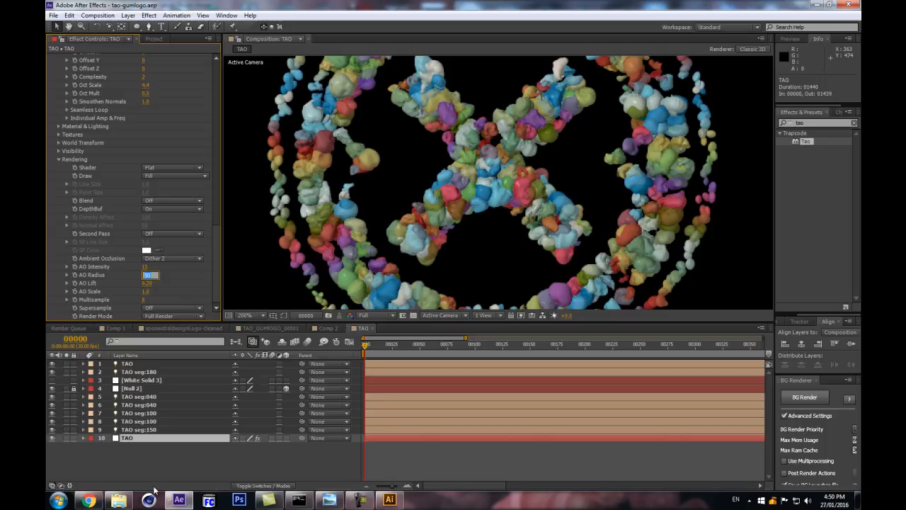
key(Return)
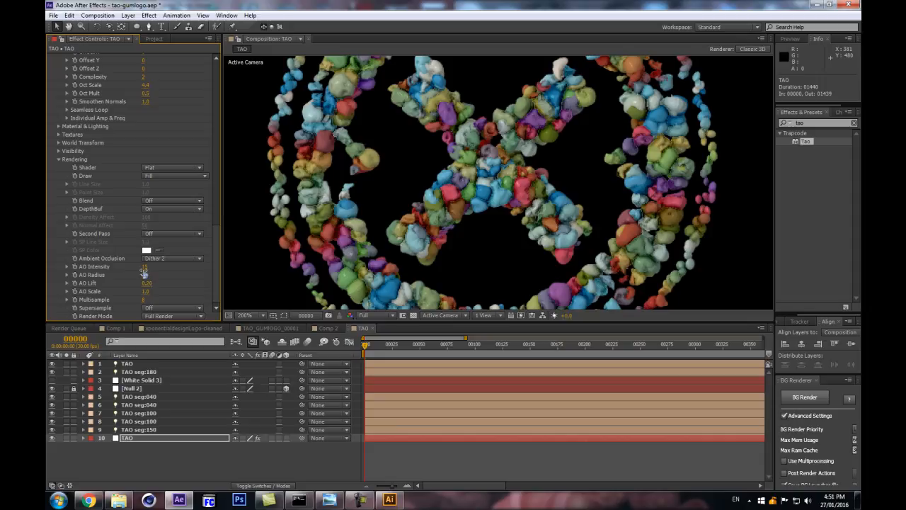
Step: Set the Tao effect's AO Intensity to 4 and check the shading on the logo up close
click(145, 267)
text(4)
click(123, 450)
scroll(524, 148, up, 2)
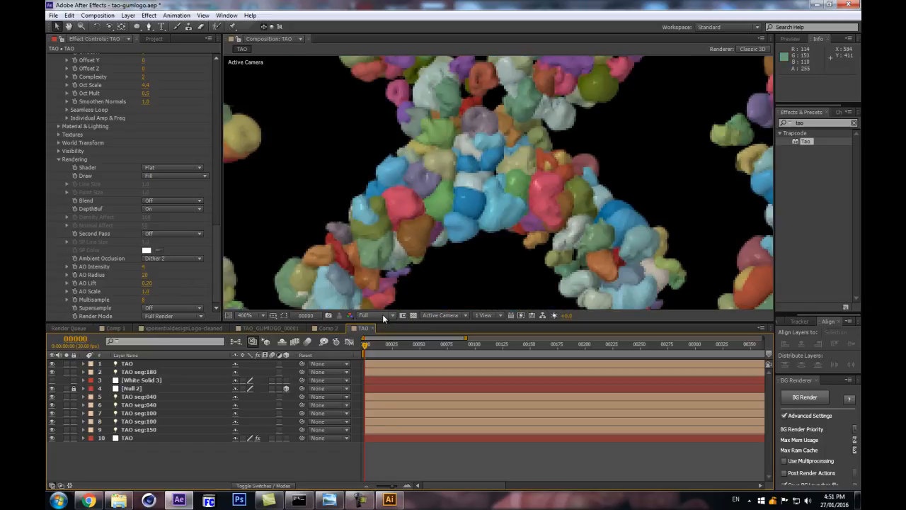
scroll(481, 190, down, 2)
Step: Undo a trial change of AO Radius and set the Tao effect's AO Intensity to 8
drag(138, 272, 168, 284)
key(ctrl+z)
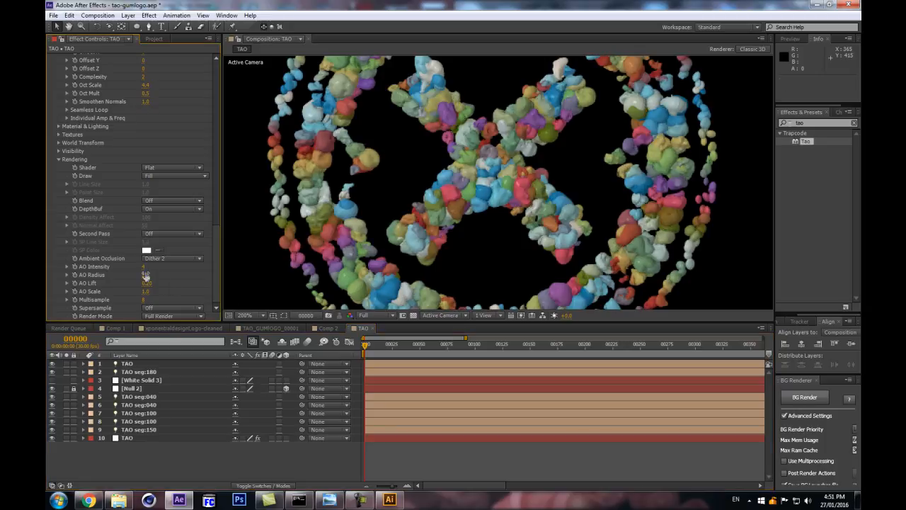
click(149, 266)
key(Return)
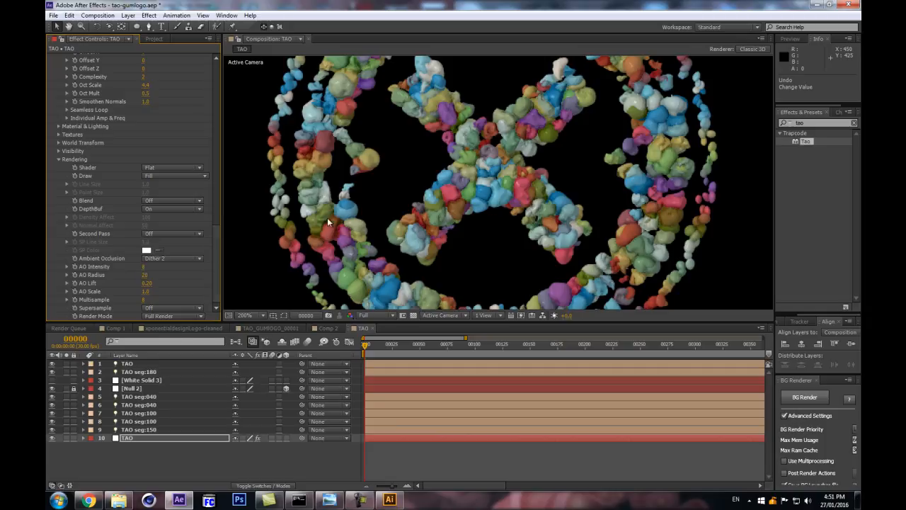
Step: Switch the Tao effect's Ambient Occlusion to Off for comparison and undo the change
click(172, 258)
click(159, 267)
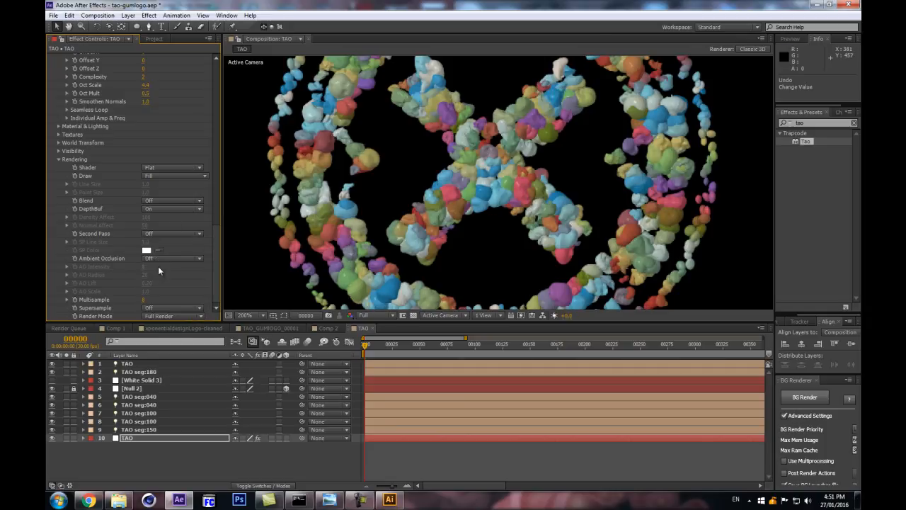
key(ctrl+z)
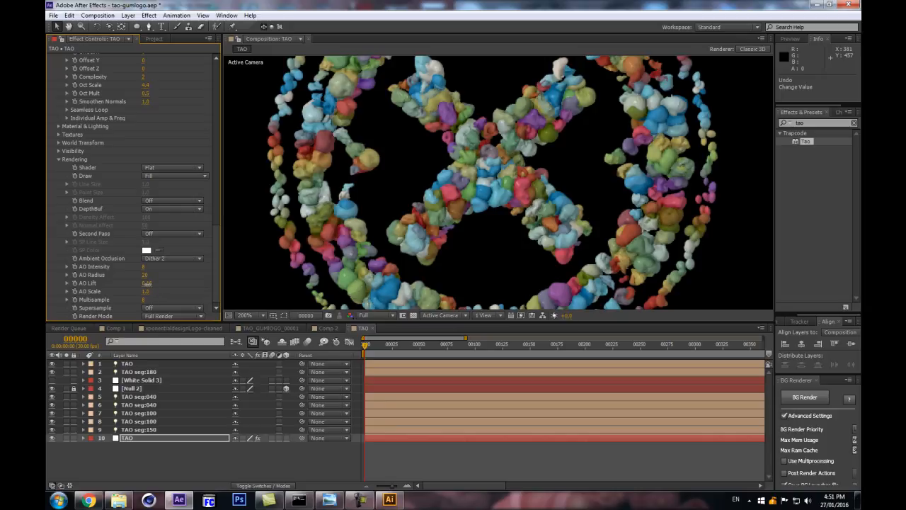
Step: Examine the Tao effect's Material & Lighting settings, including the Image Based Lighting options
scroll(420, 217, down, 1)
scroll(420, 216, up, 1)
scroll(75, 166, up, 3)
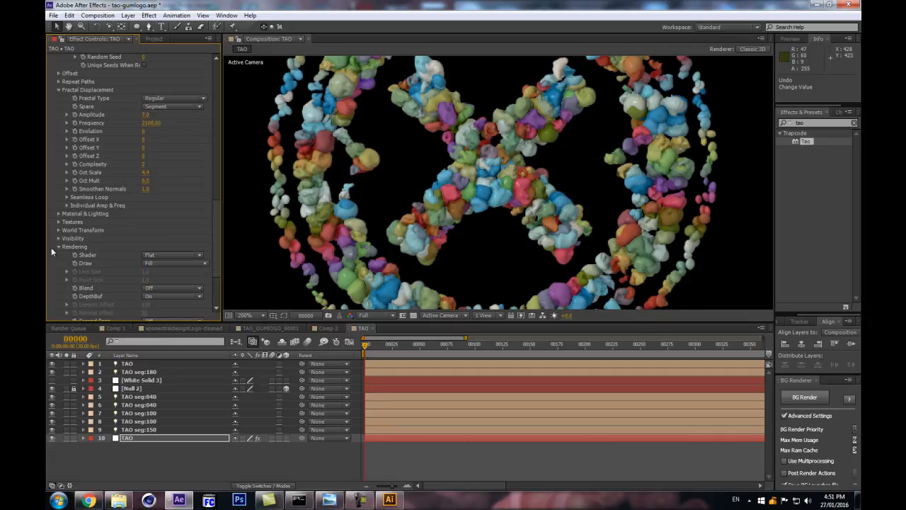
scroll(58, 245, up, 2)
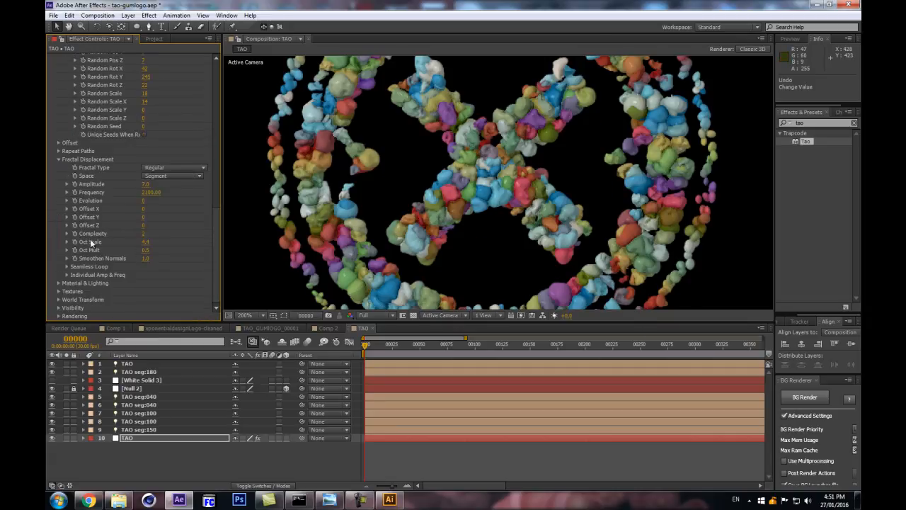
click(59, 282)
scroll(59, 281, down, 3)
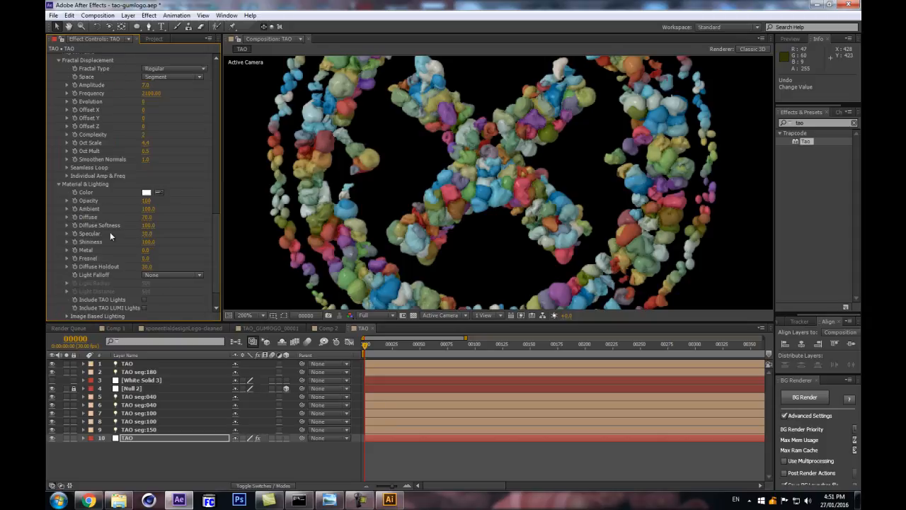
scroll(173, 241, down, 1)
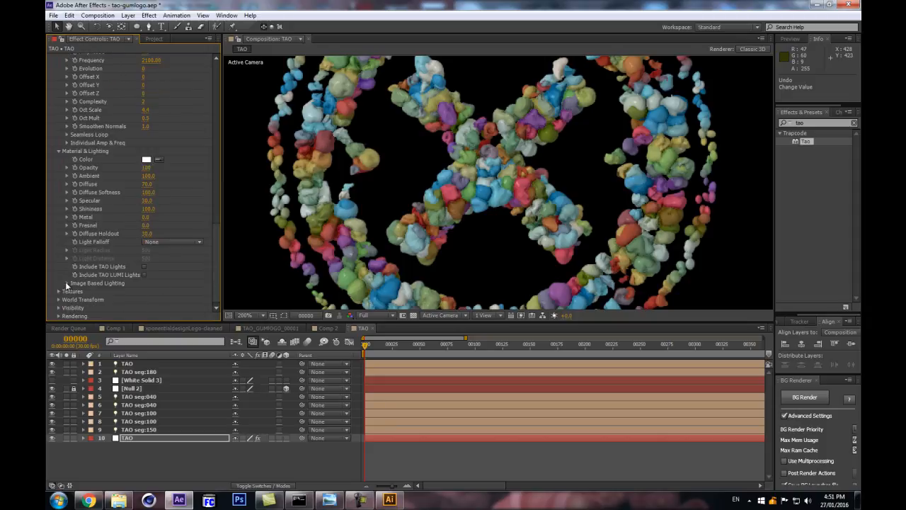
click(68, 283)
scroll(68, 287, down, 1)
scroll(59, 288, down, 1)
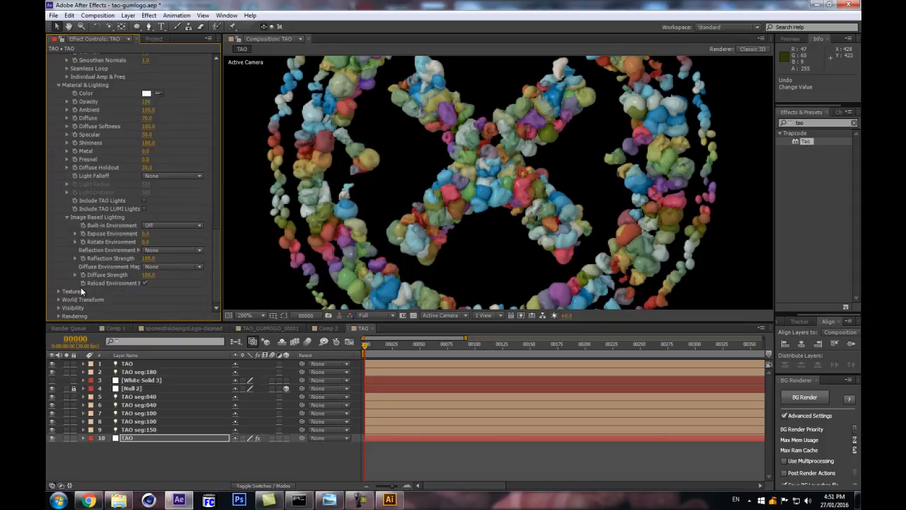
scroll(402, 199, down, 3)
scroll(402, 199, up, 3)
Step: Time-reverse the Color keyframes of the TAO light and collapse its properties
click(213, 364)
scroll(333, 128, down, 2)
key(p)
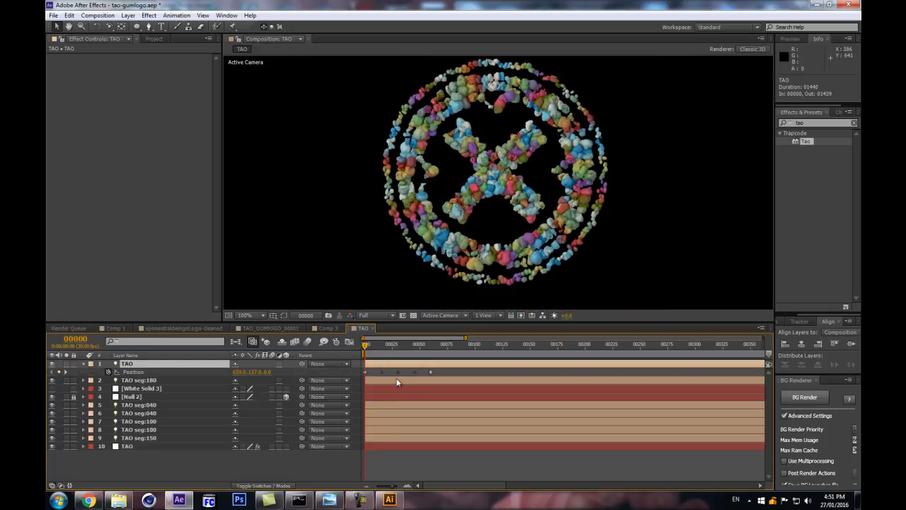
drag(451, 373, 266, 398)
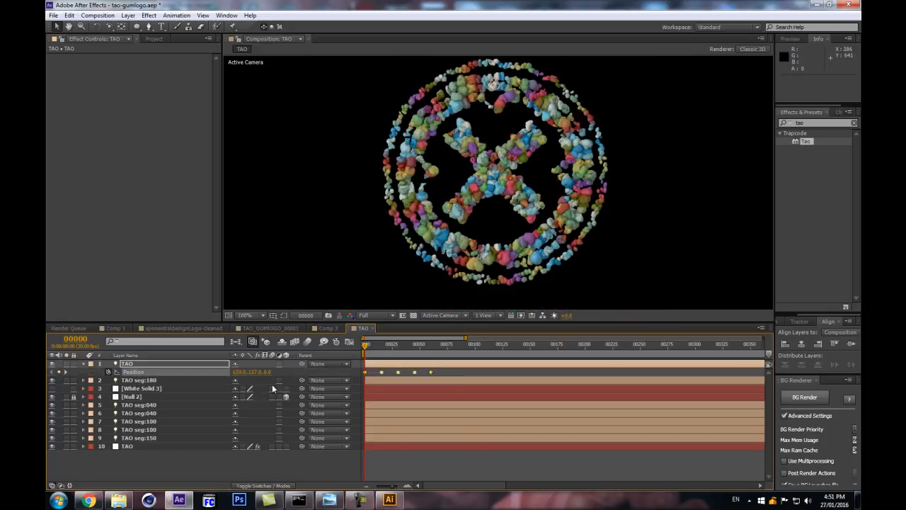
key(a)
key(a)
drag(398, 389, 361, 390)
right_click(378, 388)
mouse_move(397, 383)
click(514, 466)
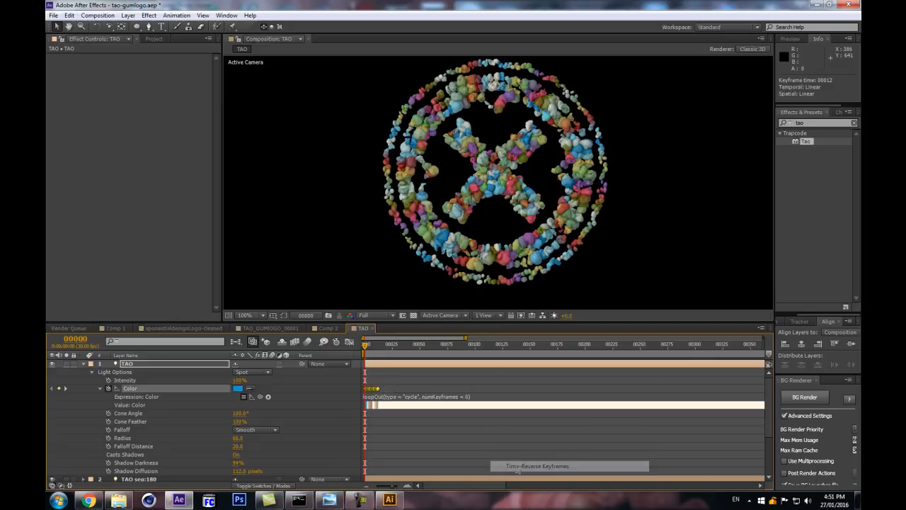
click(84, 364)
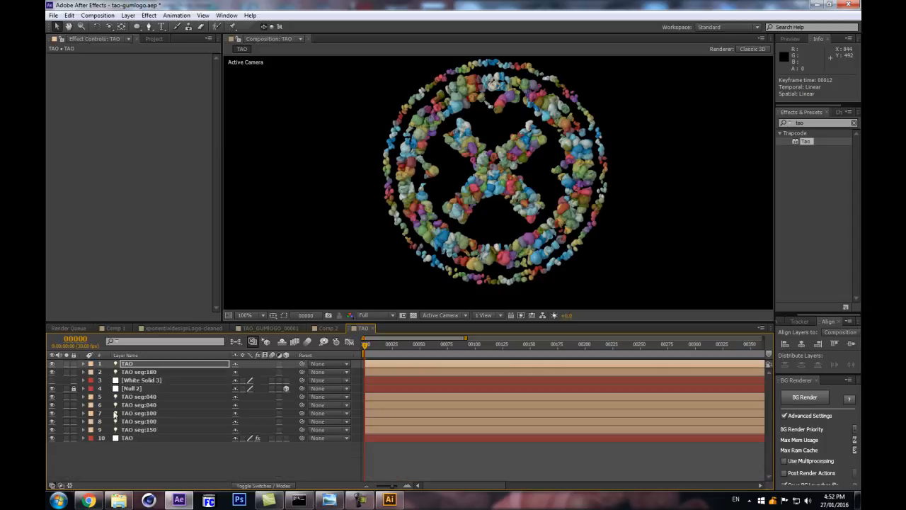
Step: Set the Built-in Environment for Image Based Lighting to Graffiti Ruin in the TAO solid's Tao effect
click(149, 429)
click(142, 438)
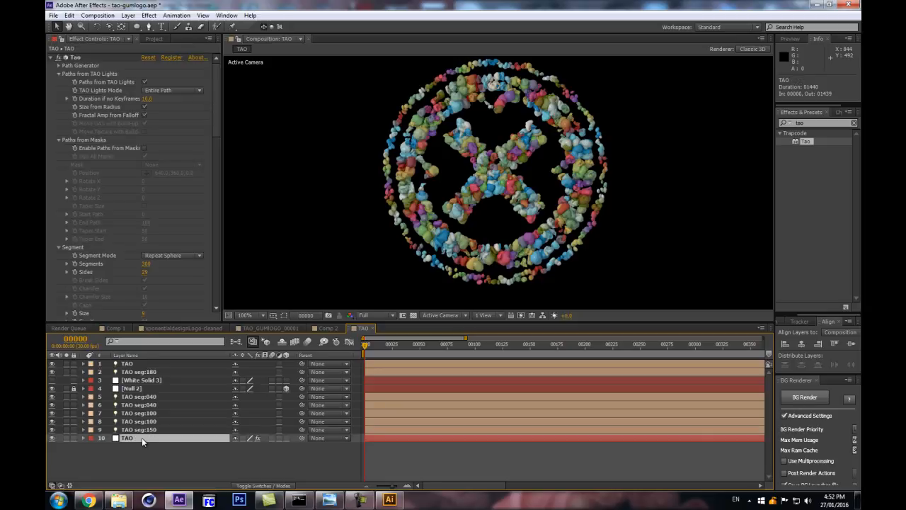
click(218, 108)
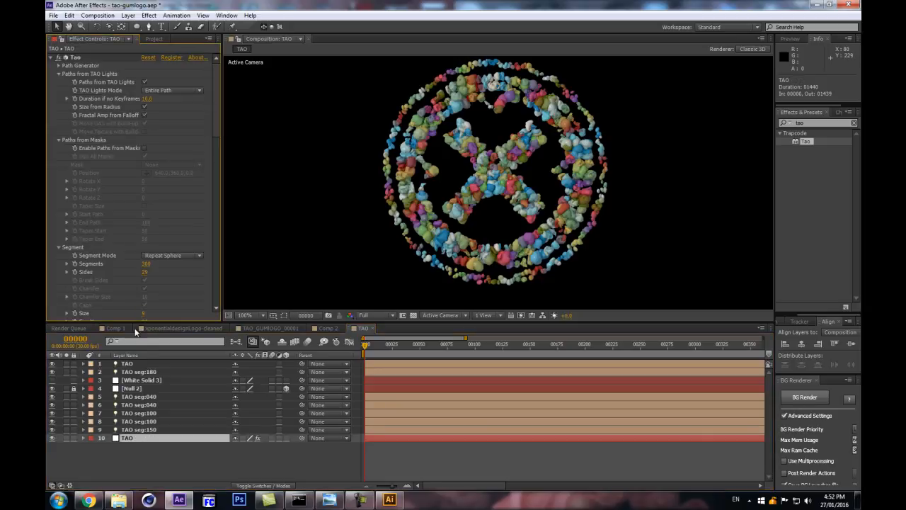
drag(215, 98, 205, 275)
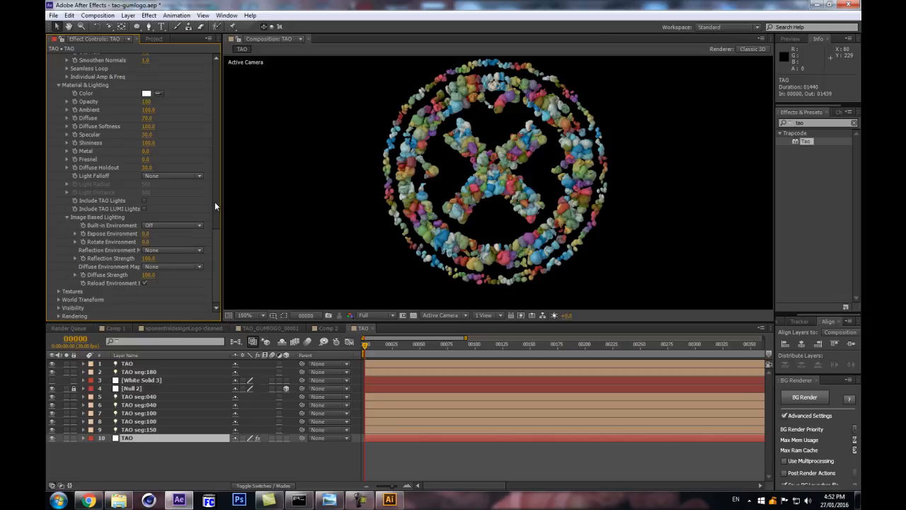
click(157, 227)
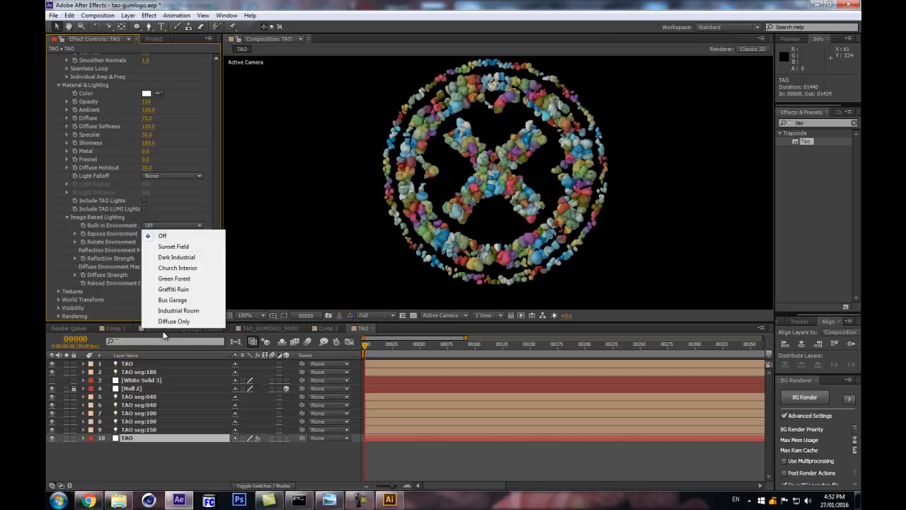
click(174, 290)
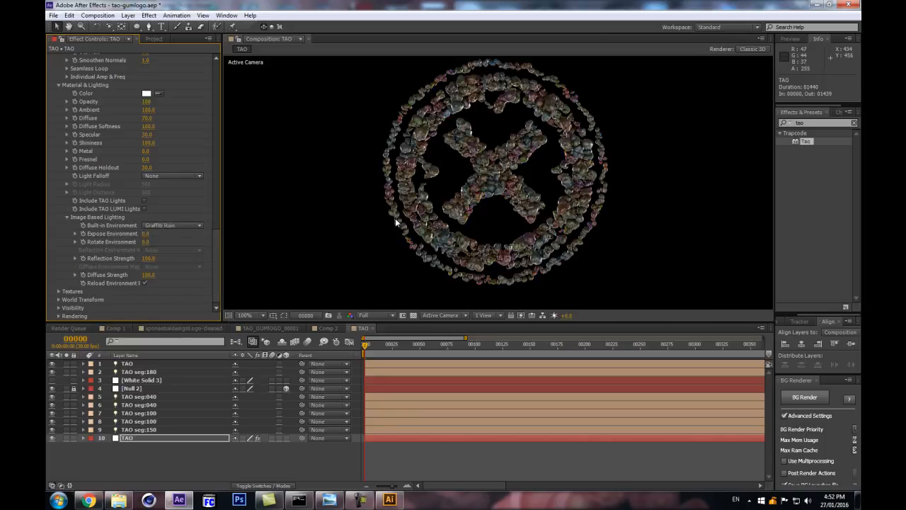
Step: Enlarge the composition viewer and inspect the logo's environment reflections at different magnifications
scroll(391, 218, up, 1)
scroll(379, 230, down, 1)
scroll(364, 229, up, 1)
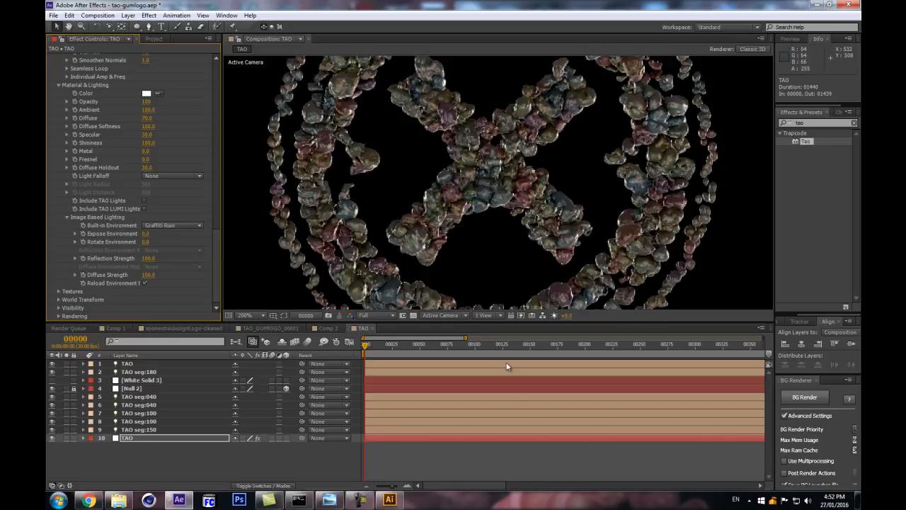
drag(493, 323, 485, 441)
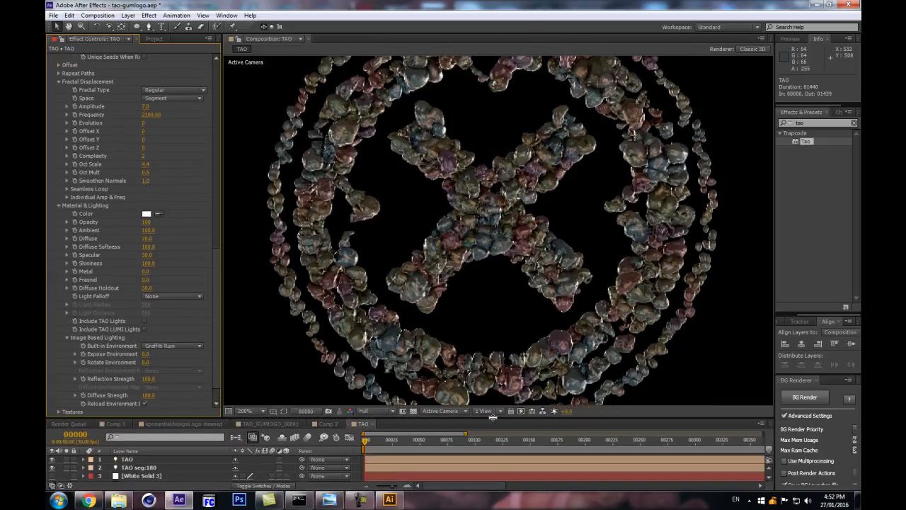
scroll(681, 170, down, 2)
scroll(670, 173, up, 1)
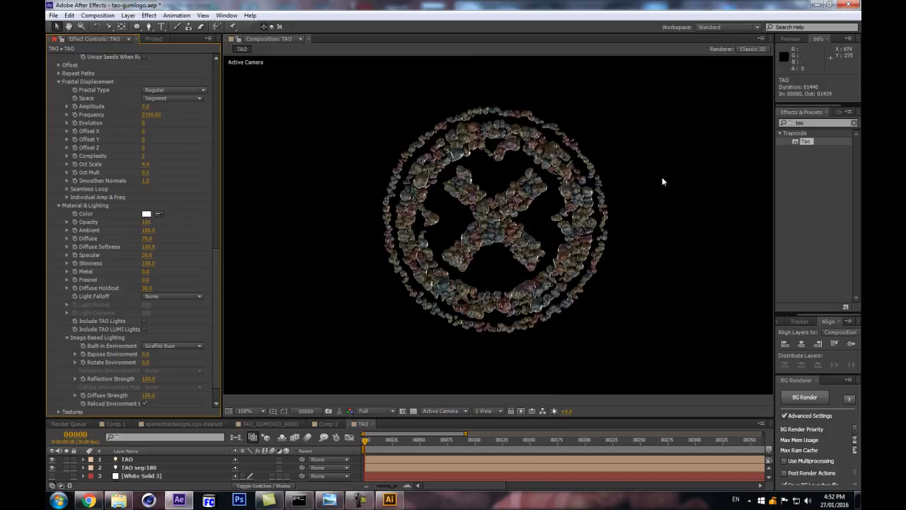
Step: Set the Tao effect's Image Based Lighting to a Reflection Strength of 17 and a Diffuse Strength of 127
scroll(599, 279, up, 1)
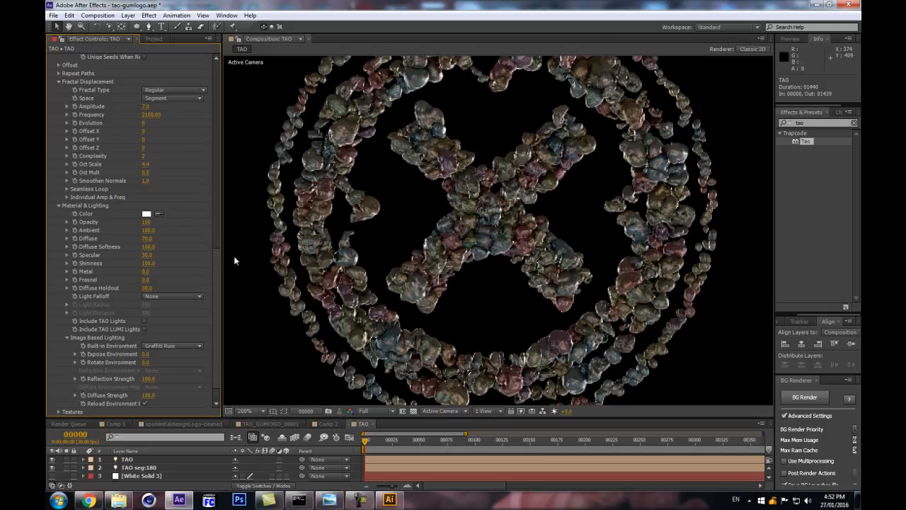
scroll(198, 285, down, 1)
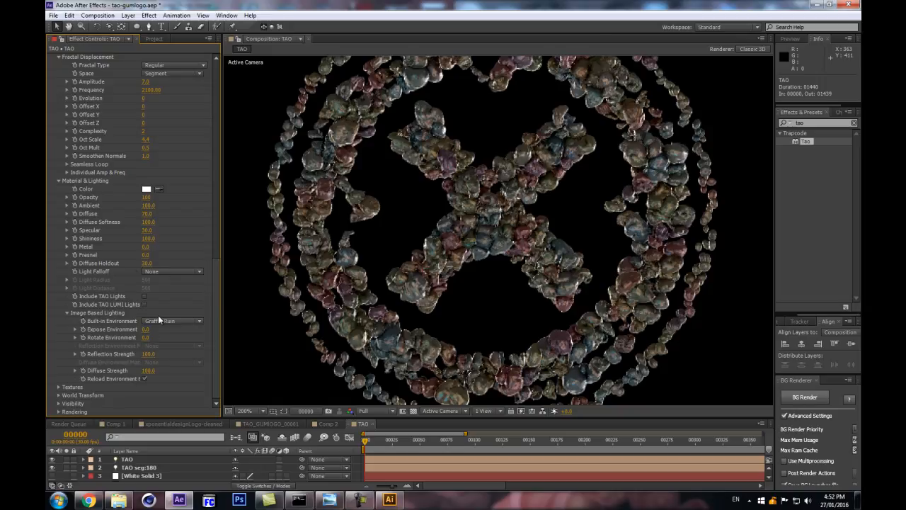
drag(142, 353, 111, 354)
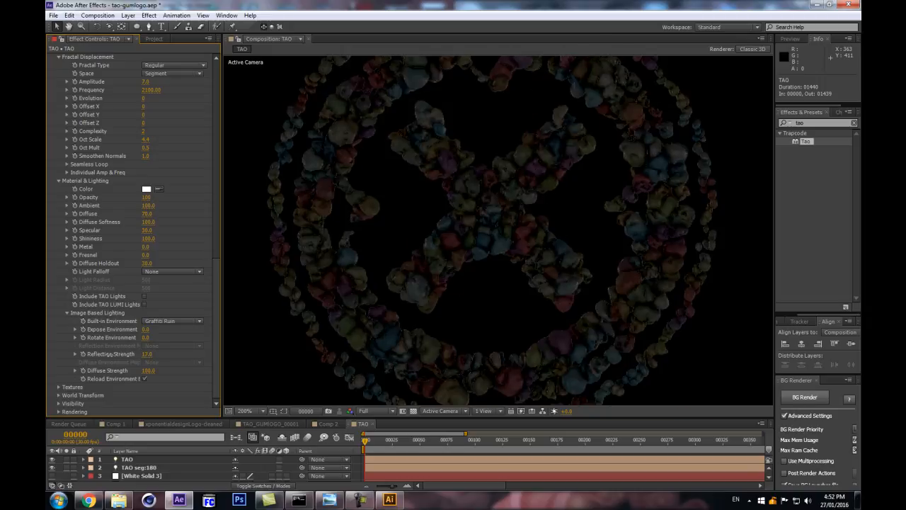
drag(145, 376, 165, 362)
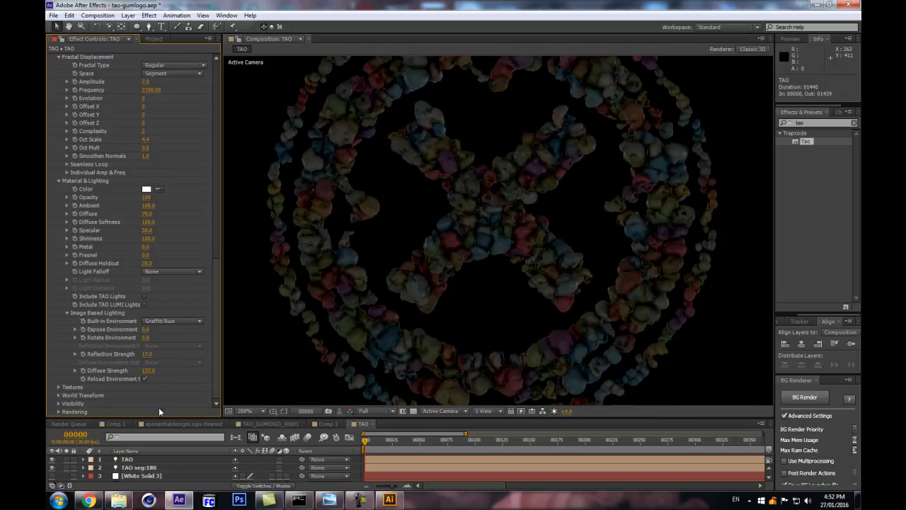
Step: Add an Ambient light with a pale blue color and 100% intensity to the TAO composition
drag(351, 418, 339, 298)
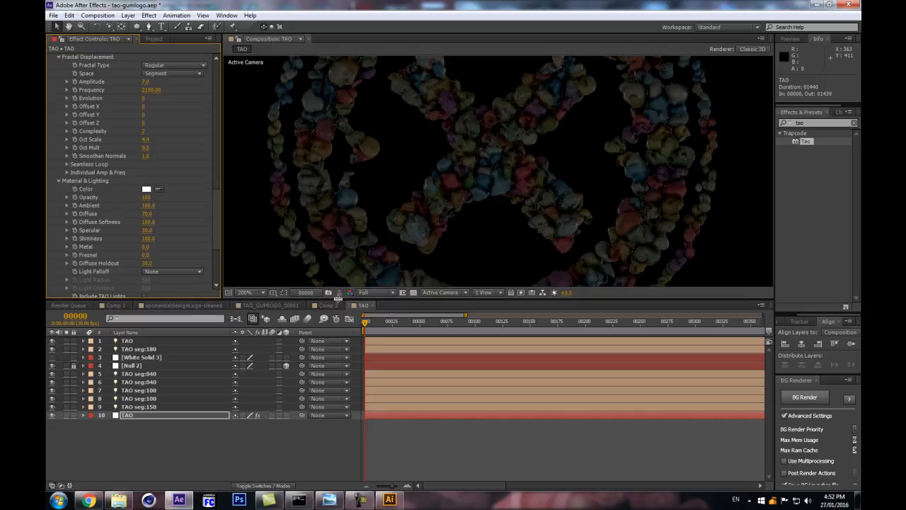
key(ctrl+alt+shift+l)
click(142, 48)
click(148, 93)
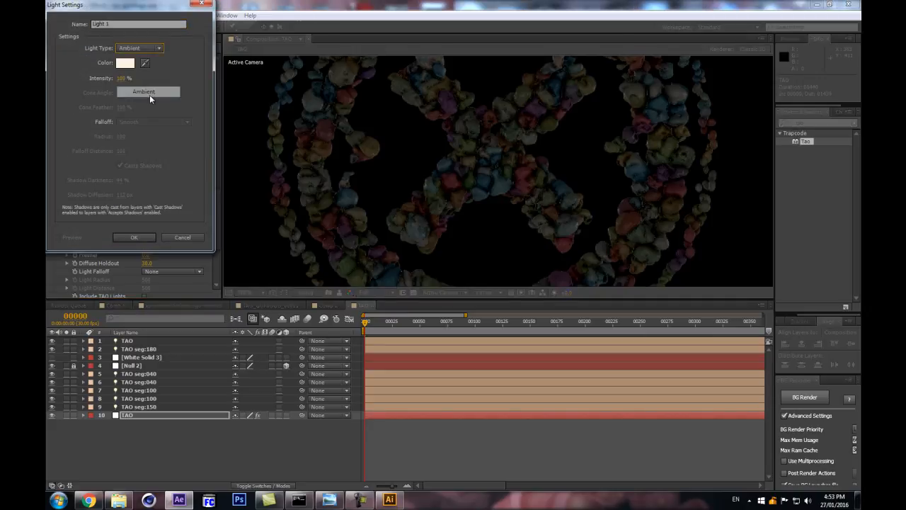
click(124, 63)
click(682, 421)
drag(574, 369, 560, 370)
click(758, 362)
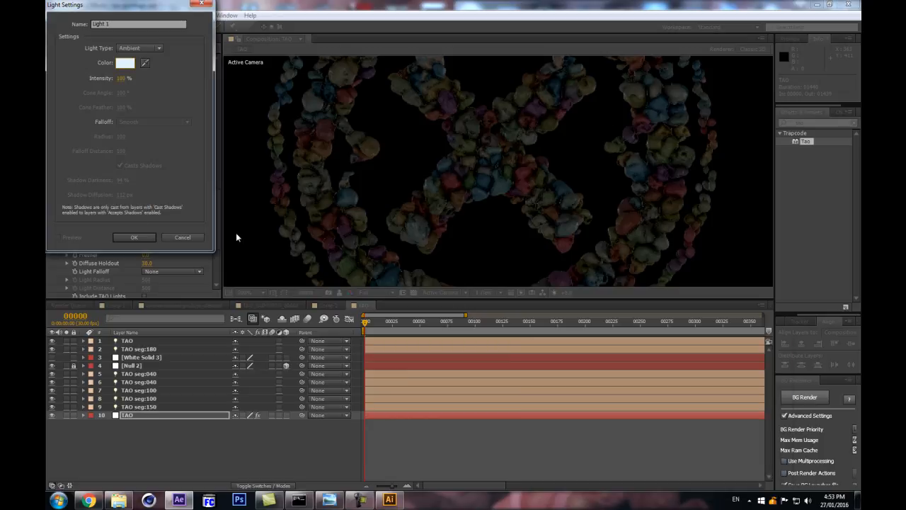
key(Return)
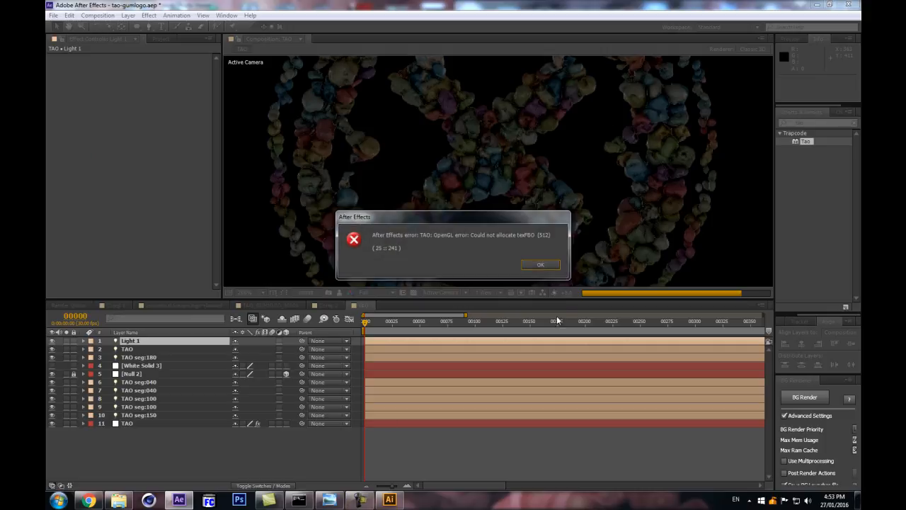
click(540, 266)
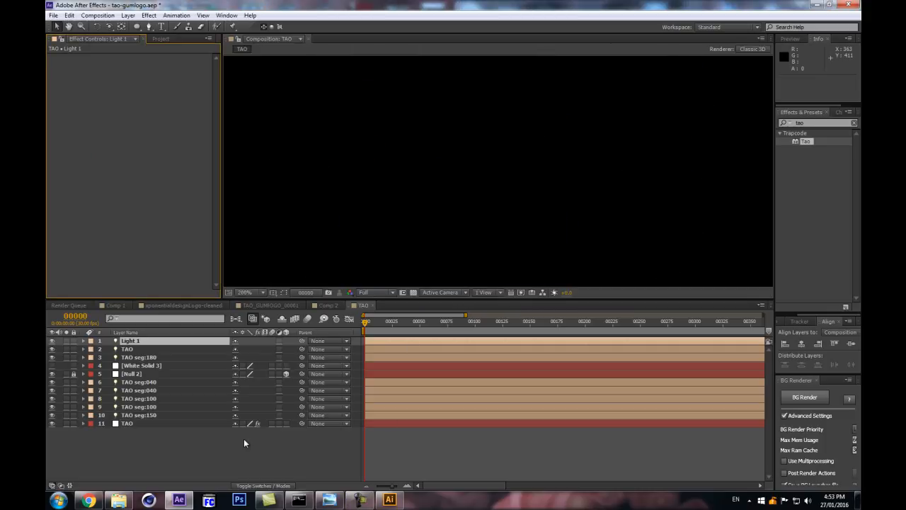
key(Page_Down)
key(Page_Up)
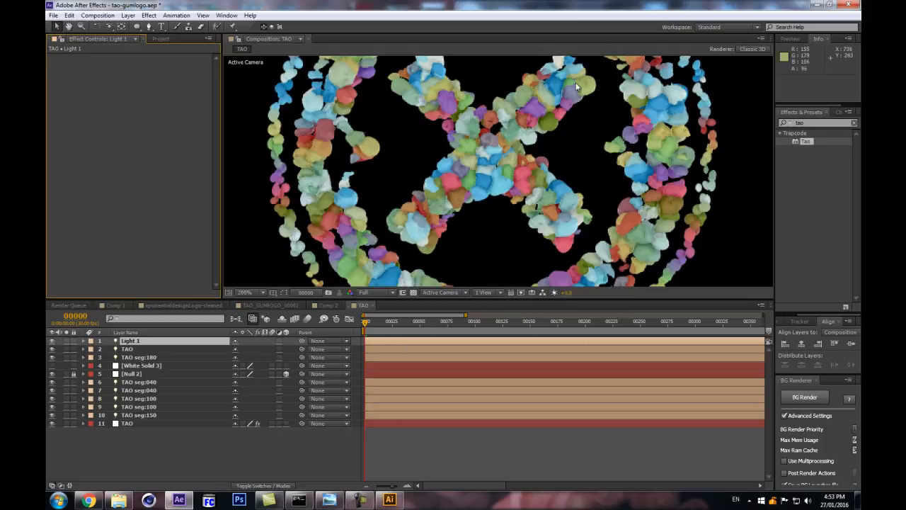
Step: Set Ambient to 33 and Fresnel to 32 in the TAO solid's Material & Lighting settings
key(comma)
click(134, 424)
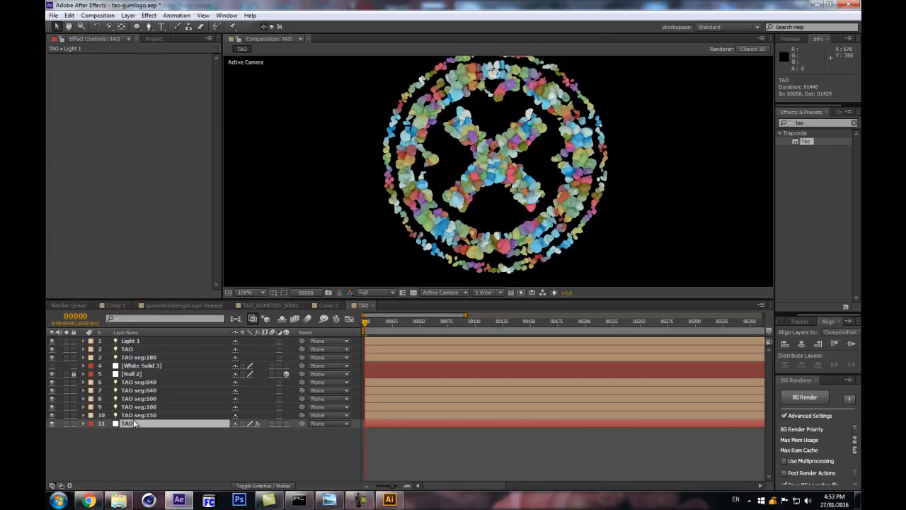
scroll(207, 178, down, 15)
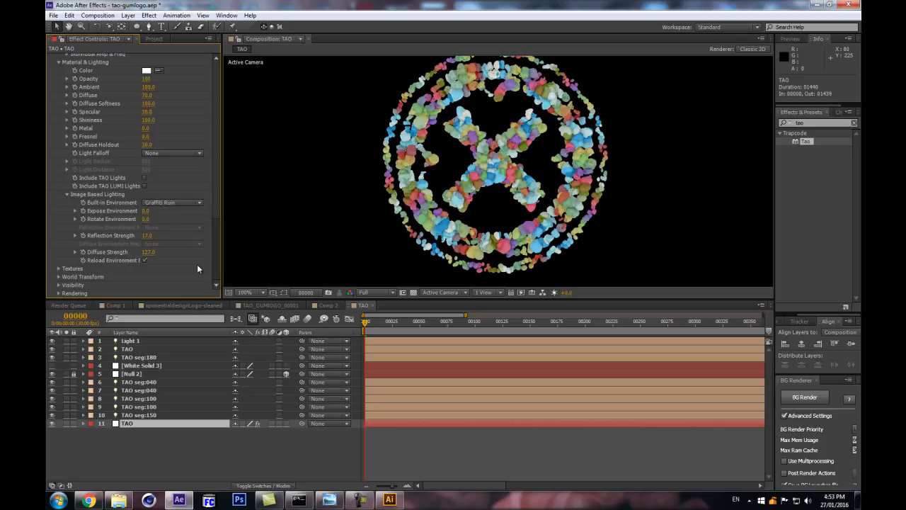
click(148, 86)
text(33)
key(Return)
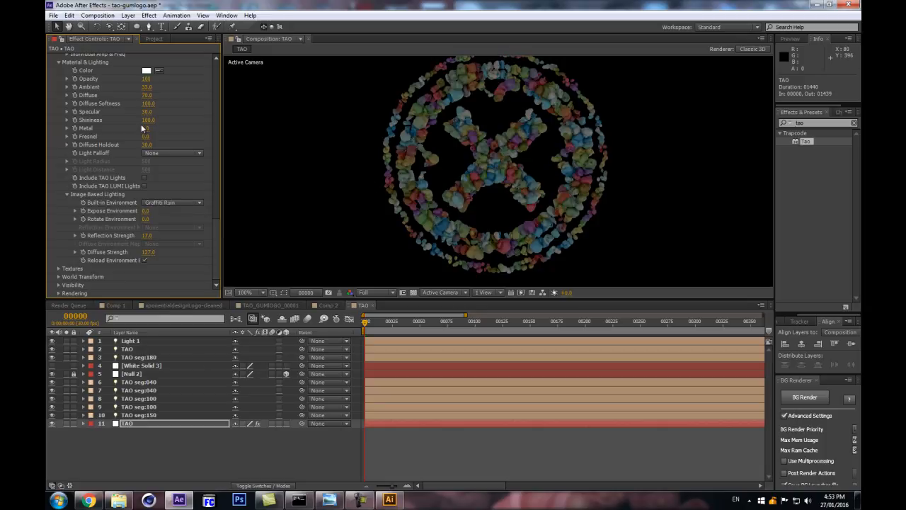
key(period)
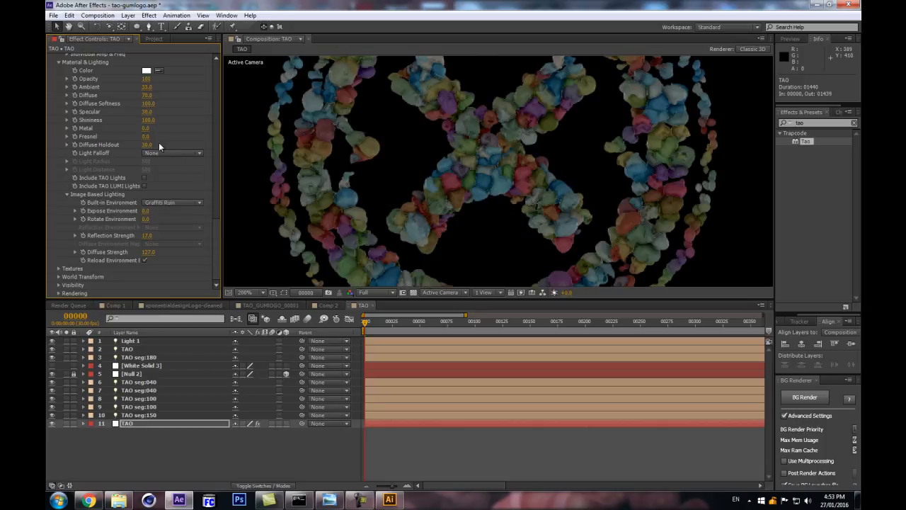
mouse_move(146, 136)
mouse_down()
mouse_move(161, 136)
mouse_move(150, 136)
mouse_up()
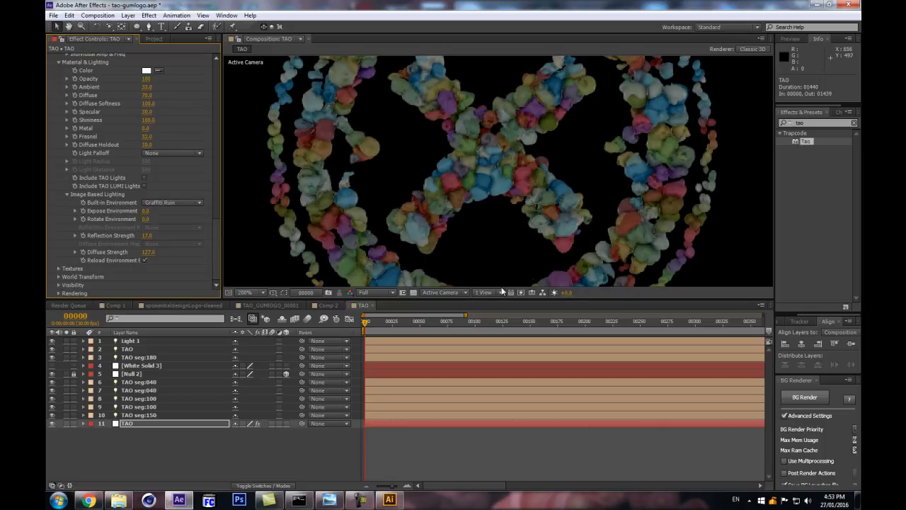
Step: Set the Tao material's Diffuse Holdout to 59, raise its Ambient value, and save the project
drag(448, 298, 448, 376)
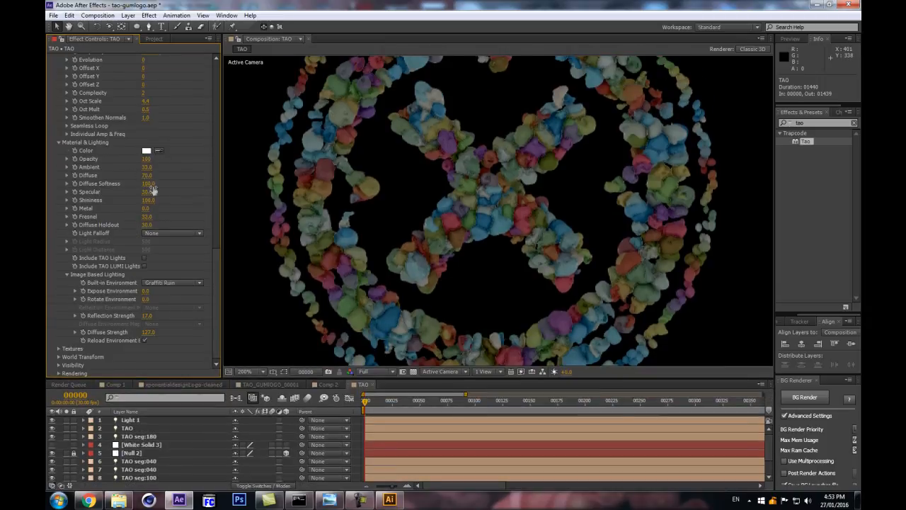
drag(154, 226, 153, 243)
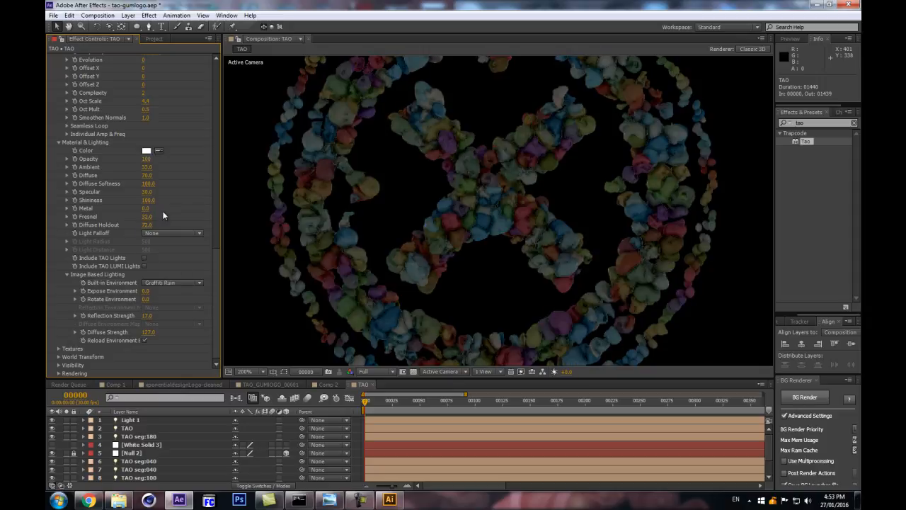
key(ctrl+z)
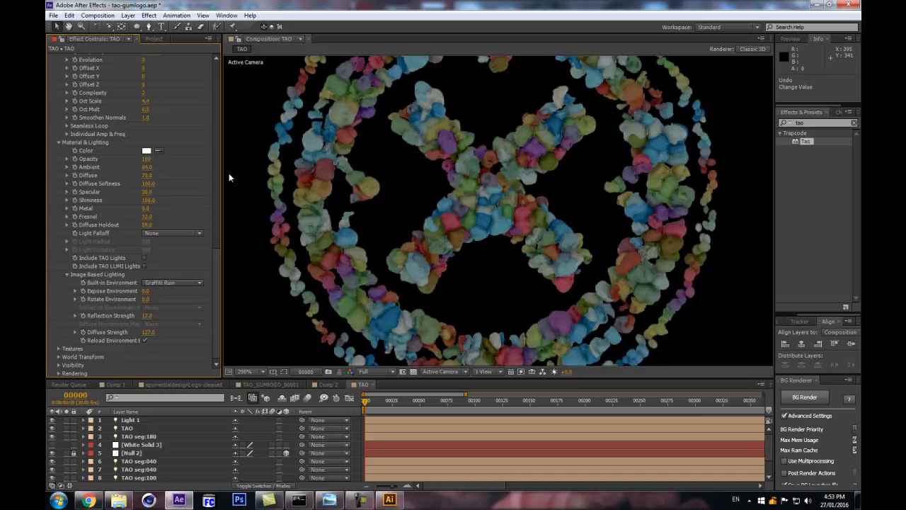
key(slash)
key(ctrl+s)
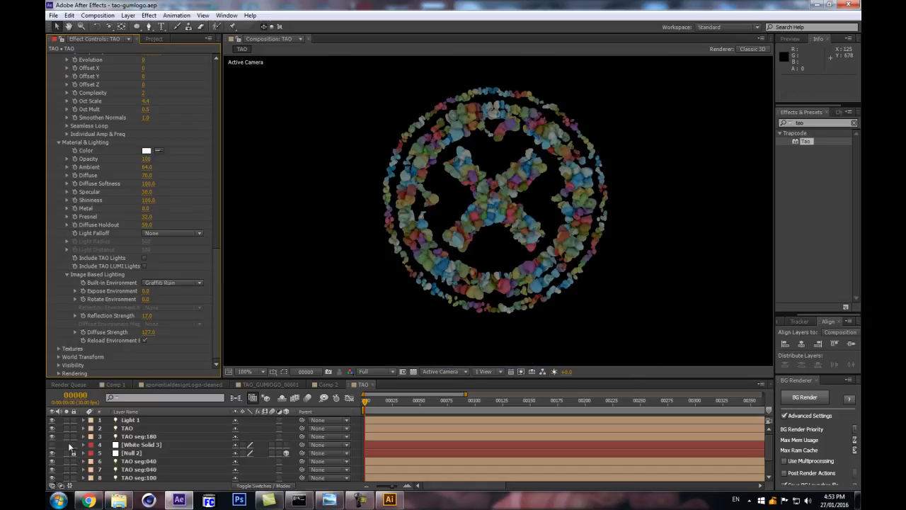
Step: Rename the ambient light layer as AMB
click(138, 420)
key(Return)
text(AMB)
key(Return)
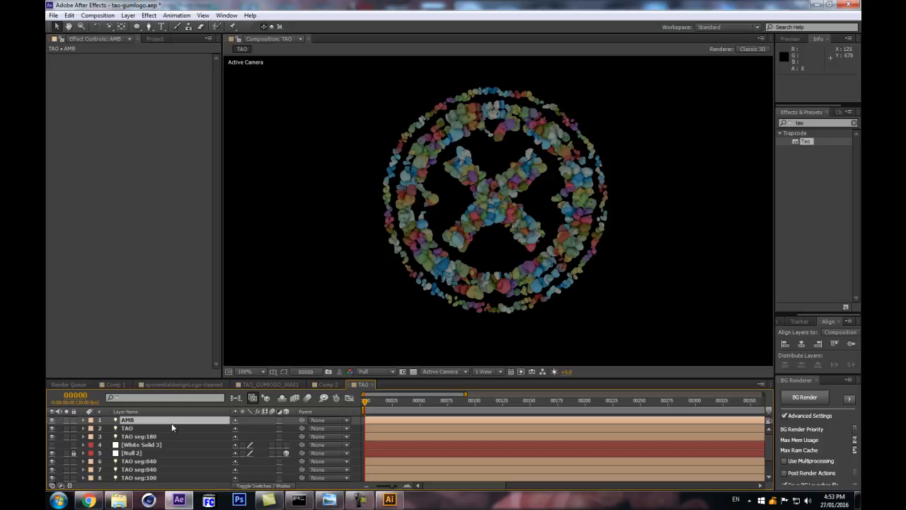
Step: Add a pale blue Point light with 100% intensity, Smooth falloff and shadow casting enabled
double_click(171, 423)
click(149, 49)
click(150, 71)
click(141, 49)
click(150, 79)
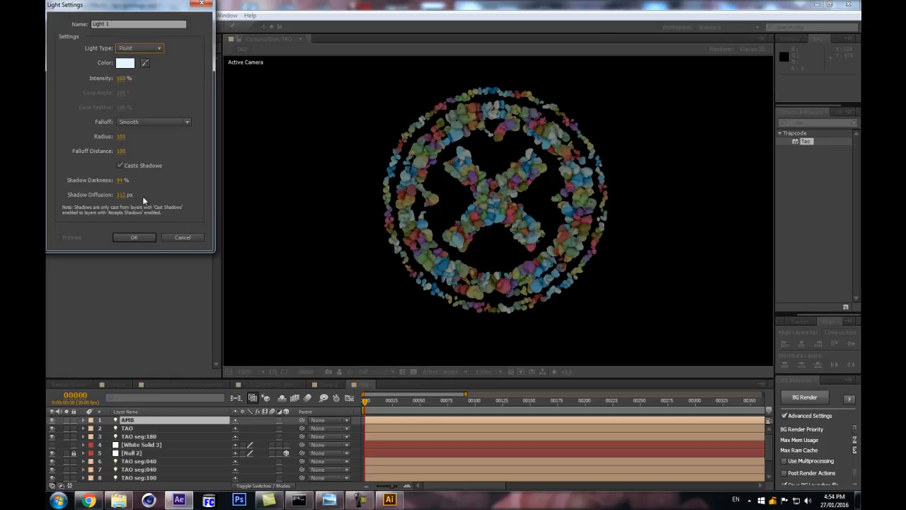
click(146, 241)
key(Return)
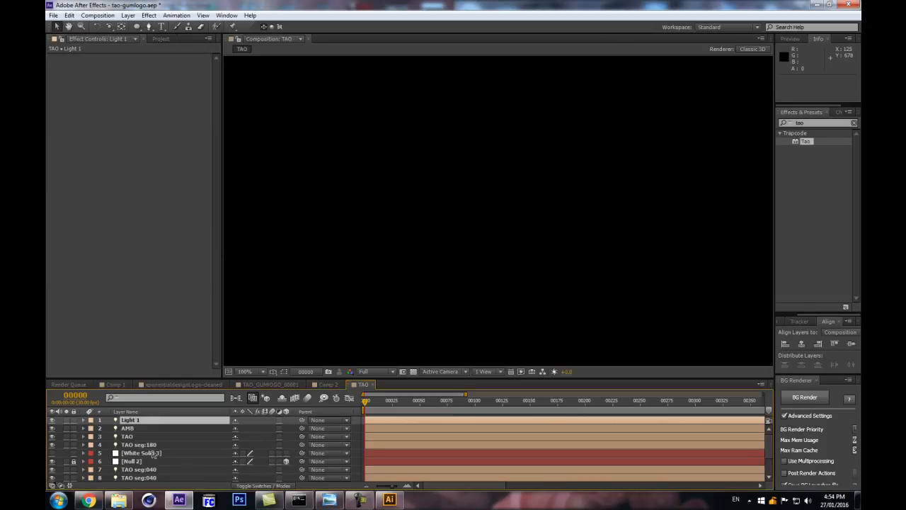
Step: Move the point light to about 1402 on X and -206 on Z, and collapse its properties
key(p)
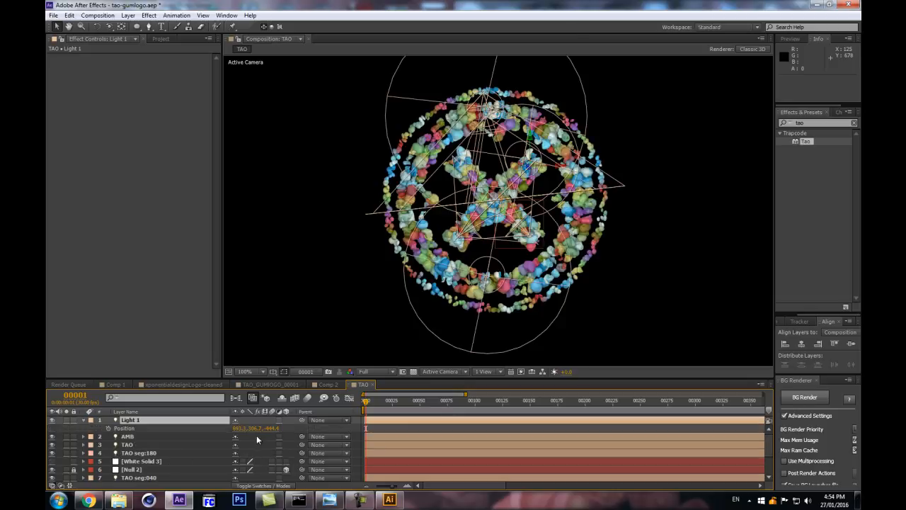
key(ctrl+shift+alt+l)
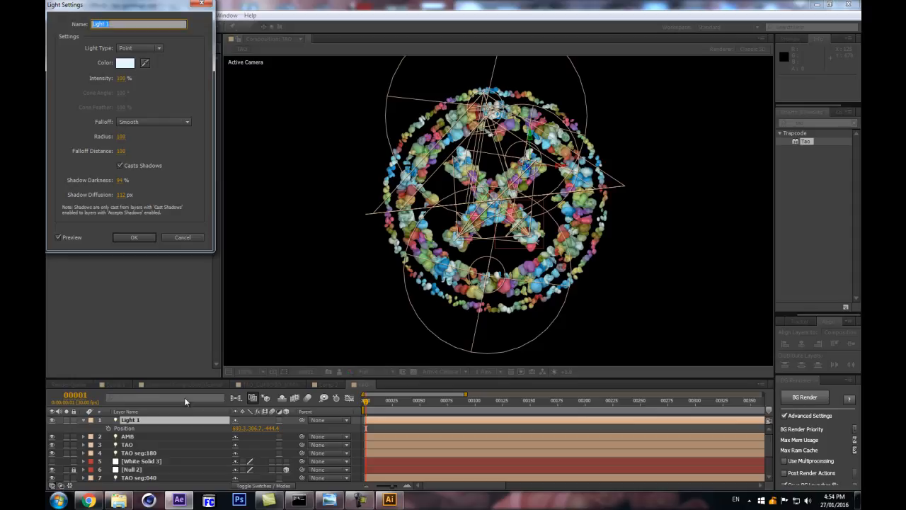
click(130, 237)
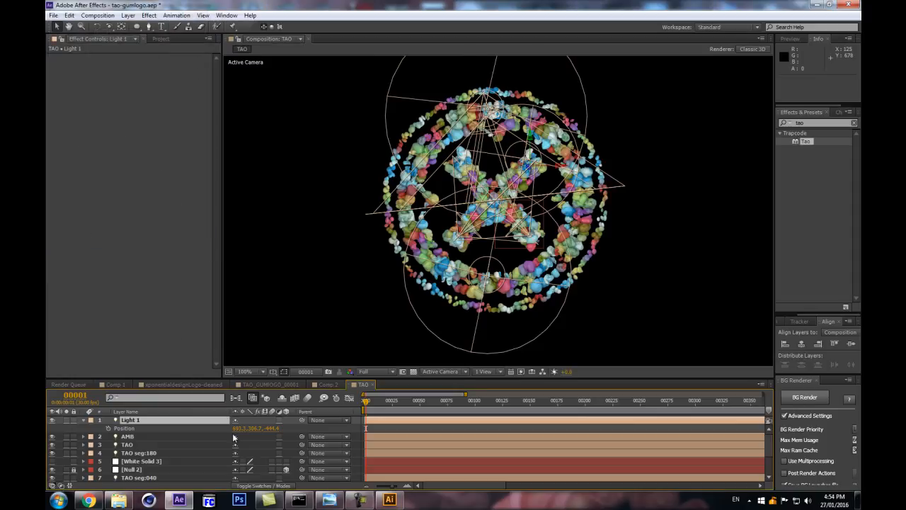
drag(238, 429, 277, 435)
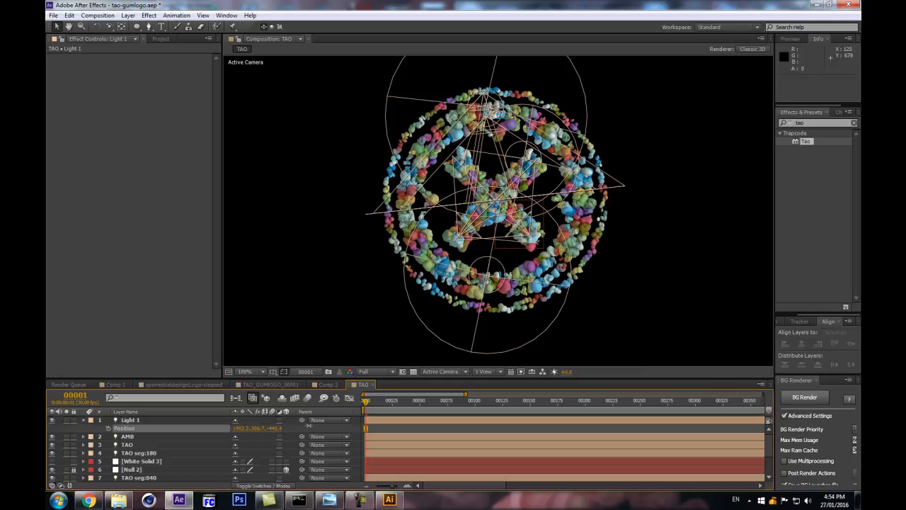
click(341, 430)
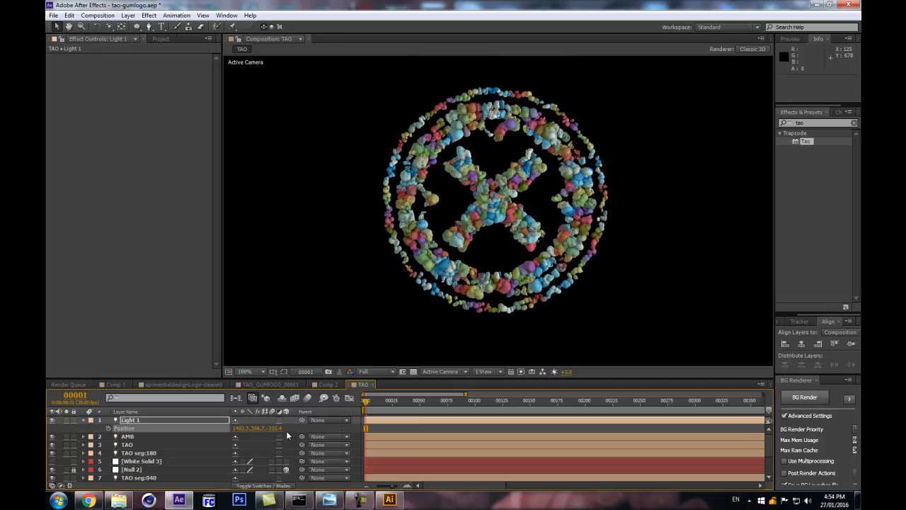
drag(287, 431, 339, 414)
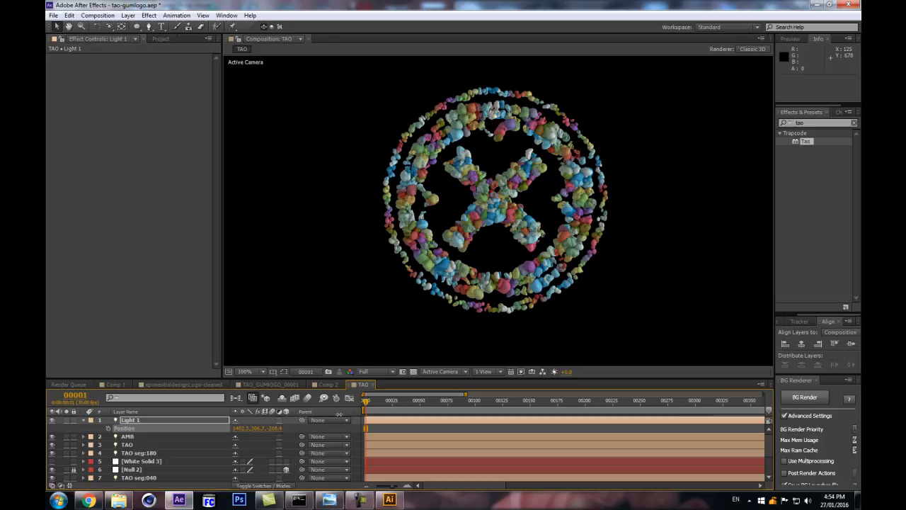
scroll(582, 157, up, 1)
scroll(586, 172, down, 1)
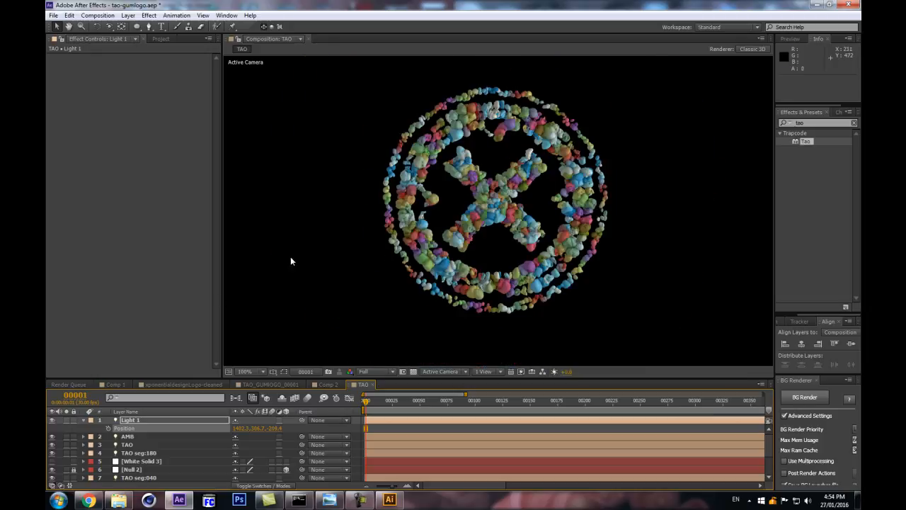
click(83, 420)
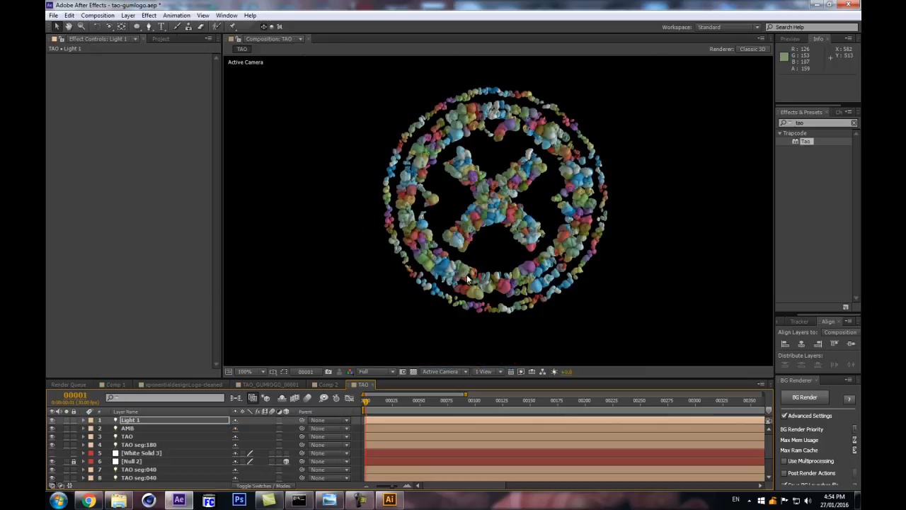
drag(330, 253, 374, 221)
key(v)
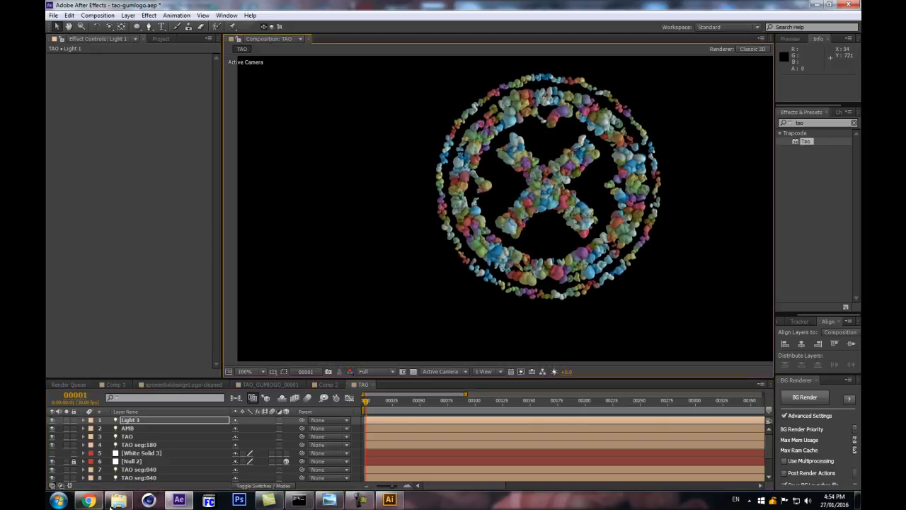
key(period)
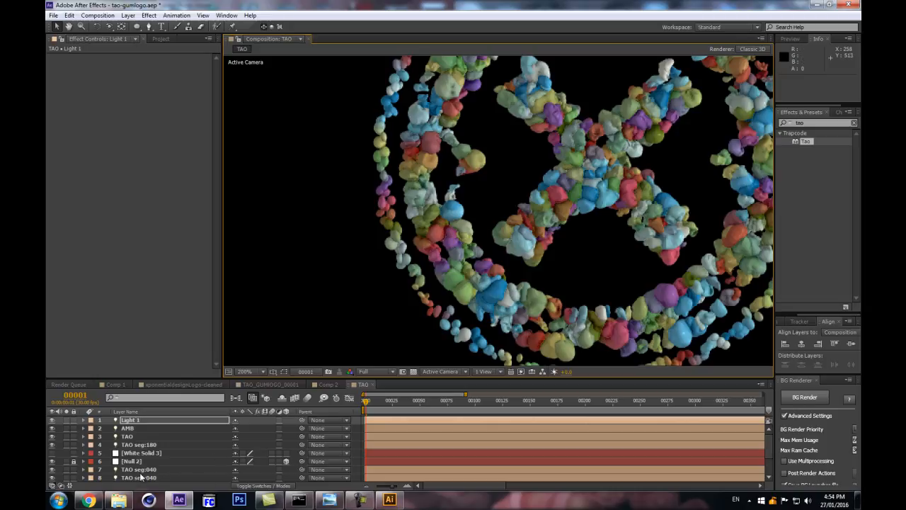
scroll(141, 469, down, 2)
Step: Add a Curves effect after Tao on the TAO layer and bend its RGB curve into a subtle S shape
scroll(544, 218, down, 3)
scroll(525, 229, up, 2)
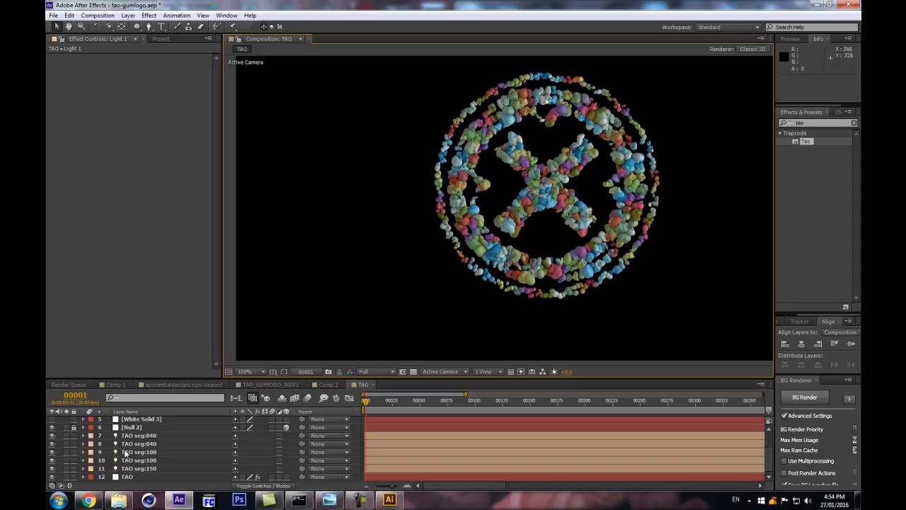
click(127, 477)
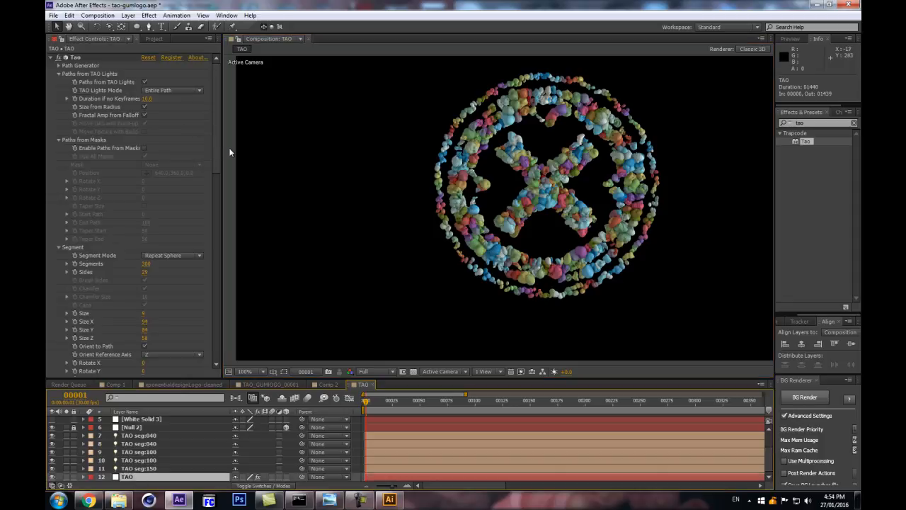
scroll(212, 159, down, 3)
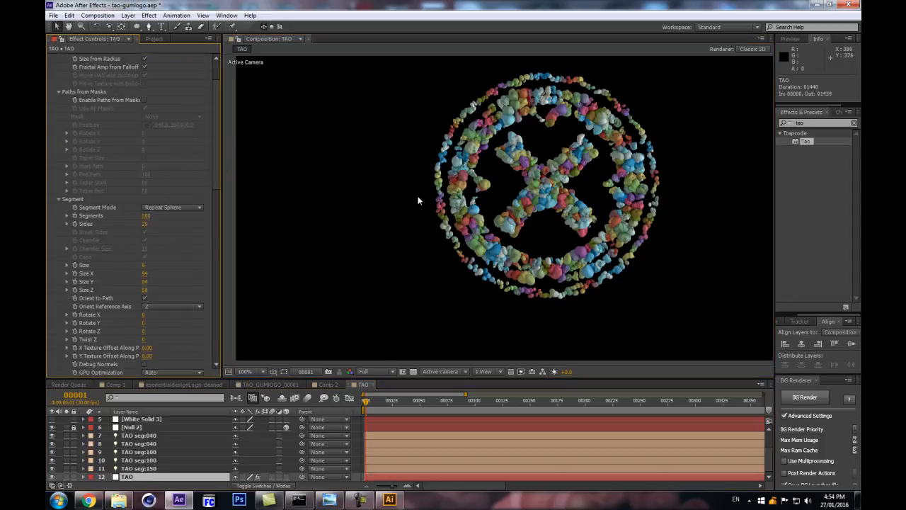
drag(404, 209, 366, 219)
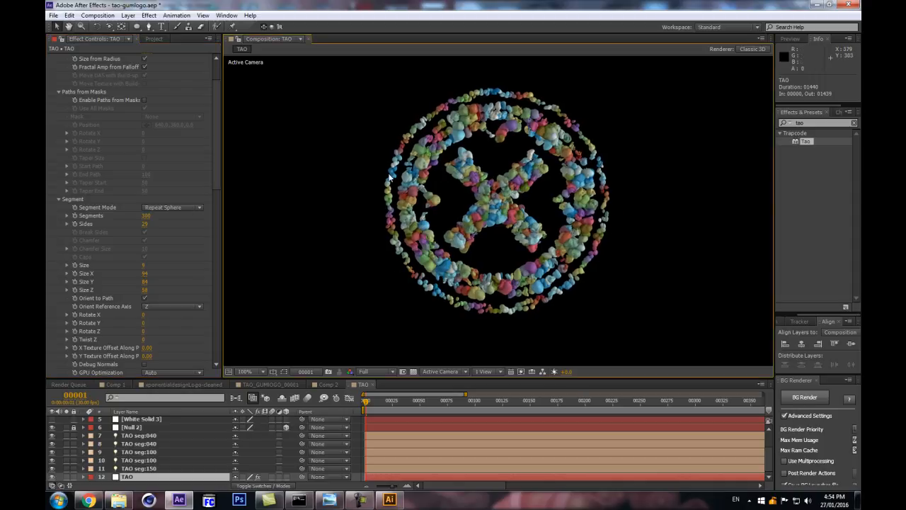
scroll(177, 142, up, 3)
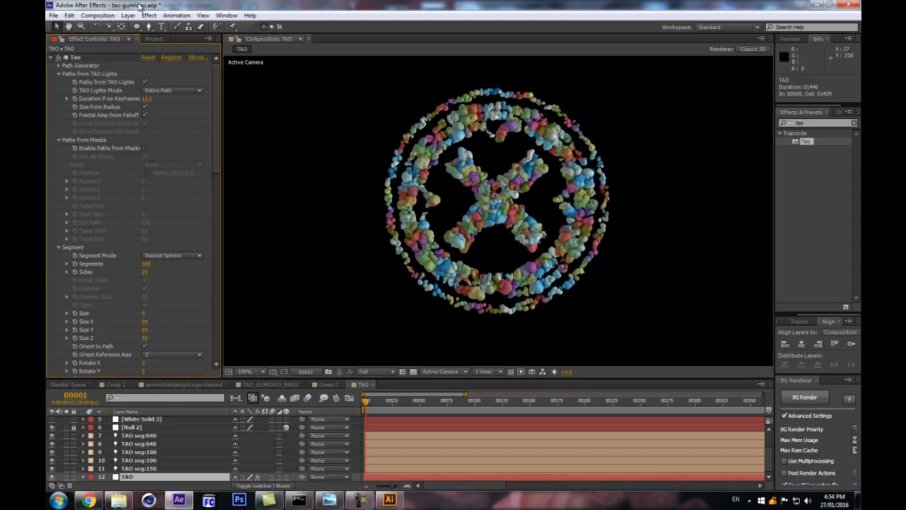
click(50, 57)
click(815, 122)
text(curves)
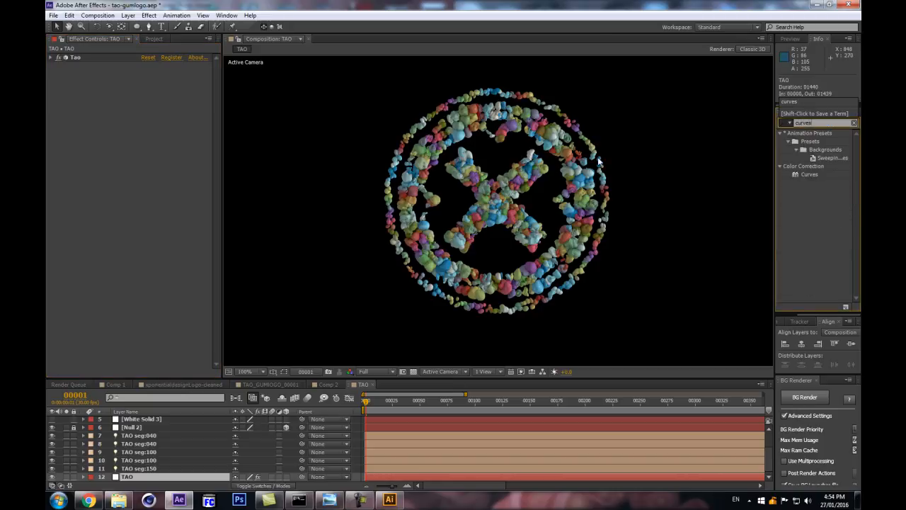
drag(812, 175, 46, 74)
drag(91, 155, 79, 165)
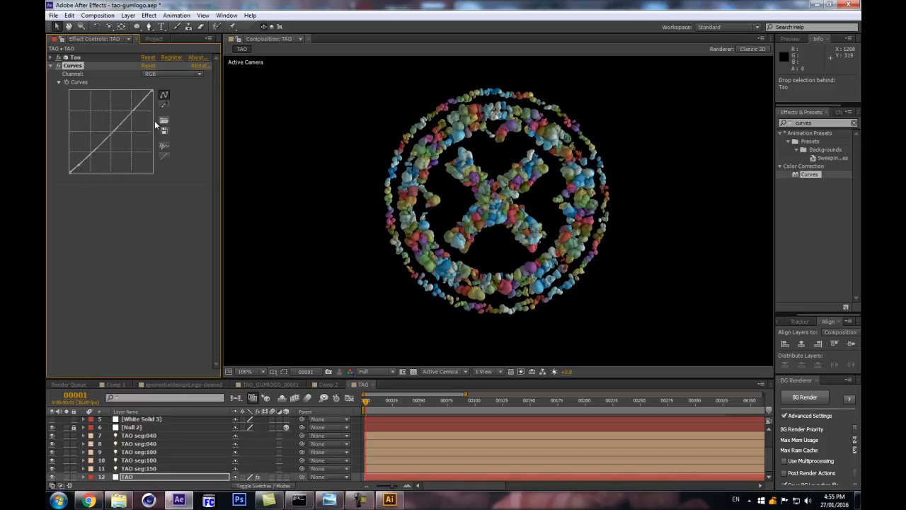
drag(132, 108, 133, 111)
Step: Add a Tint effect after Curves on the TAO layer with Amount to Tint at about 35%
key(ctrl+5)
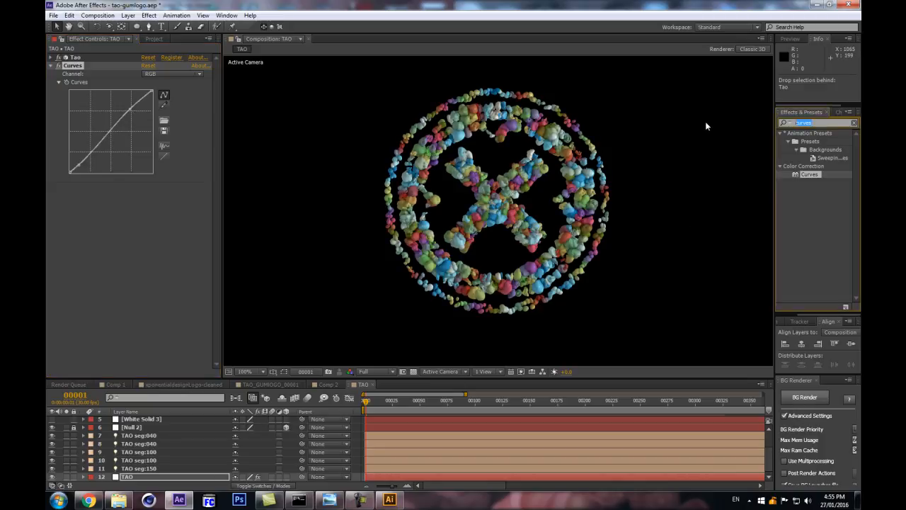
text(tint)
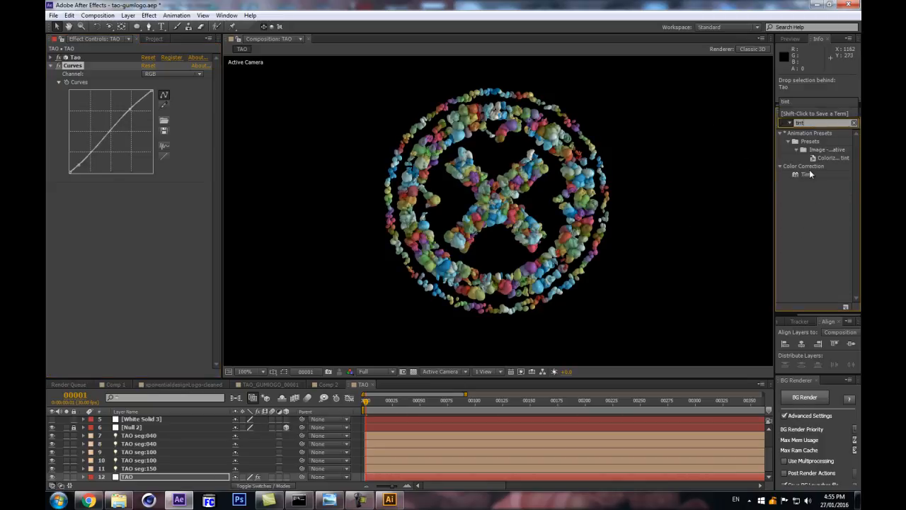
drag(802, 172, 75, 204)
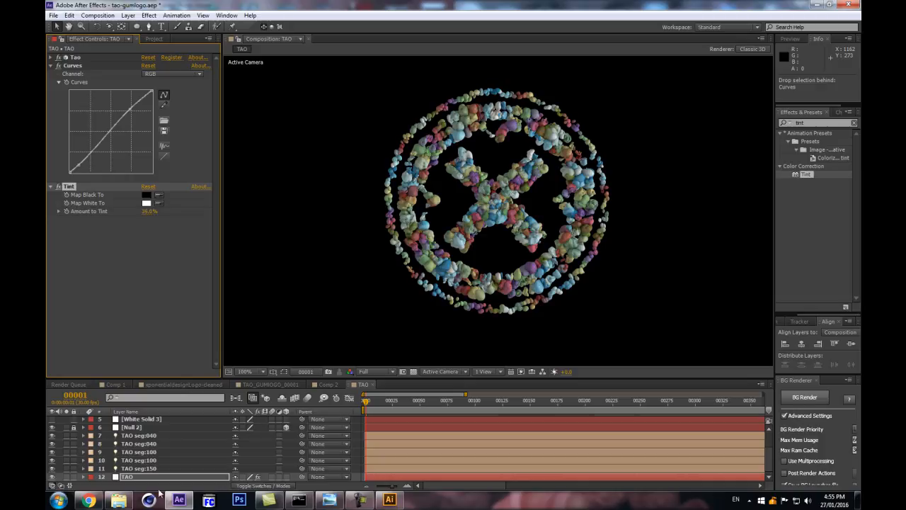
Step: Compare the tinted logo up close with the earlier render open in Windows Photo Viewer
key(period)
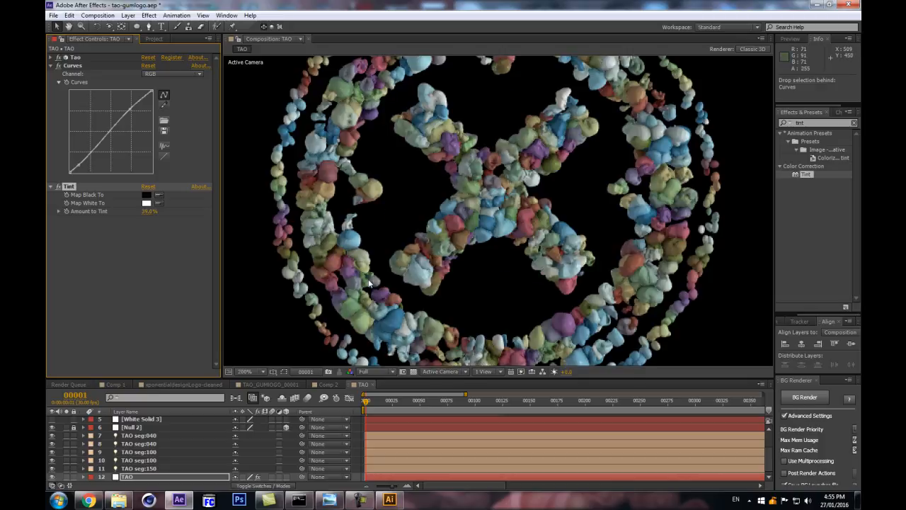
click(328, 499)
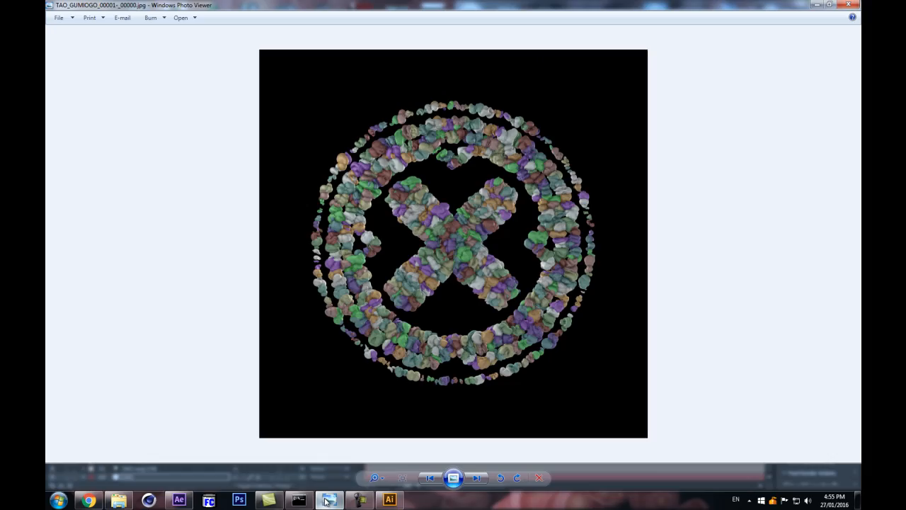
click(328, 500)
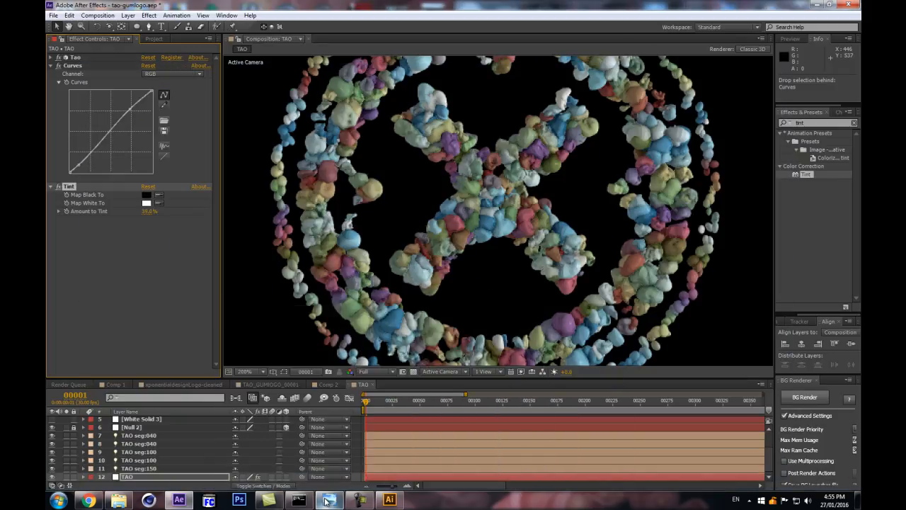
click(328, 500)
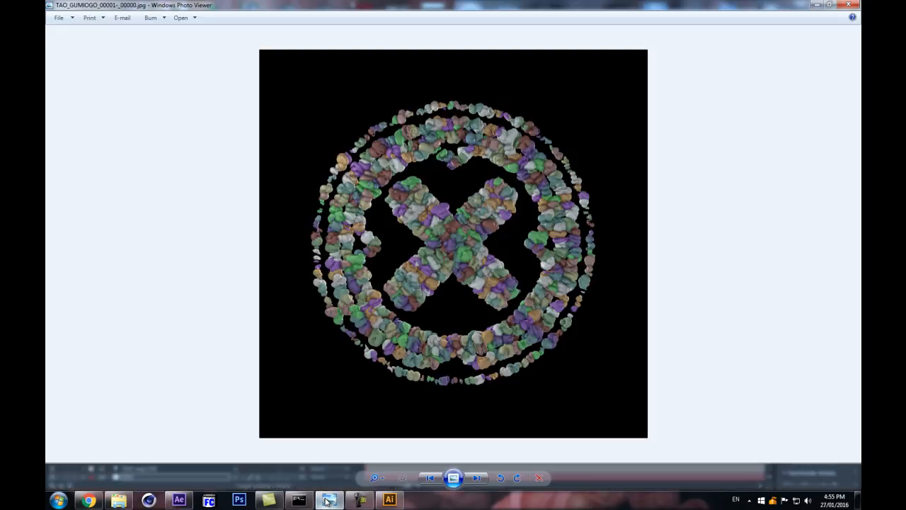
click(328, 500)
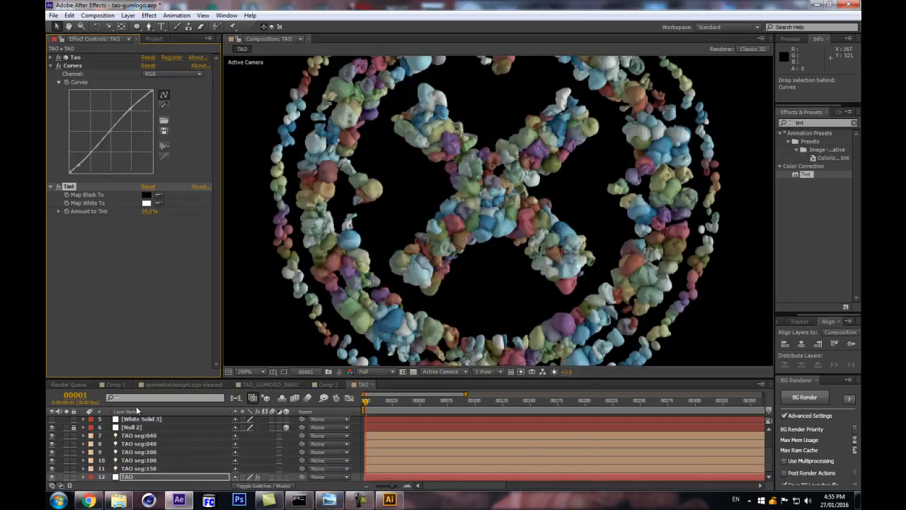
scroll(473, 303, down, 1)
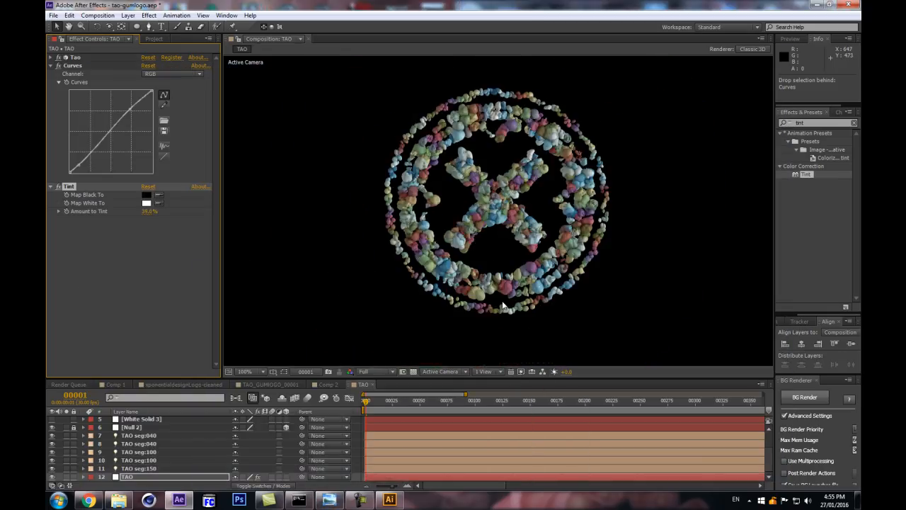
Step: Enable keyframing for the Fractal Displacement Evolution of the TAO layer's Tao effect at frame 1
click(133, 471)
click(131, 476)
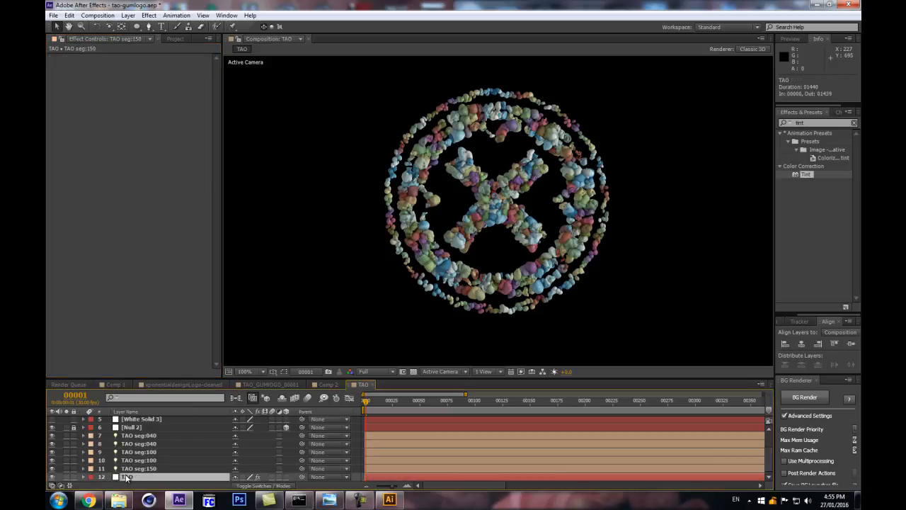
click(50, 57)
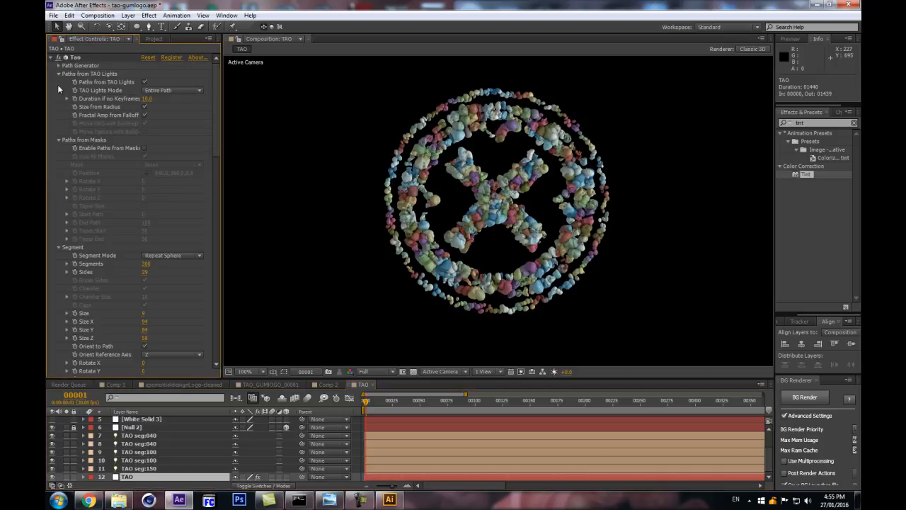
scroll(98, 190, down, 3)
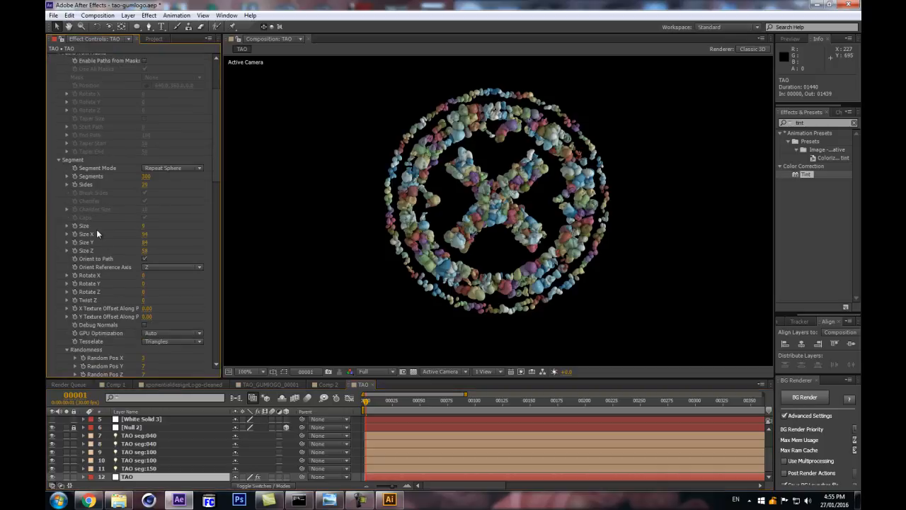
scroll(85, 220, up, 3)
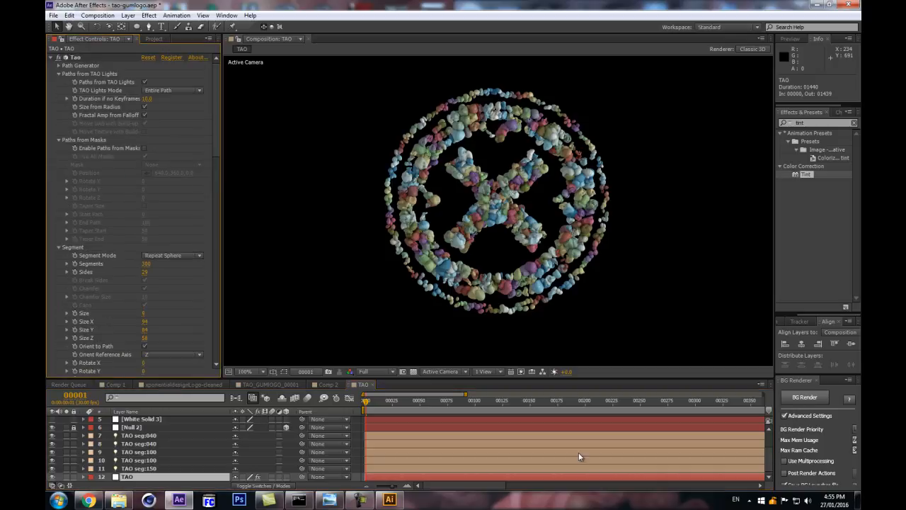
scroll(91, 272, down, 4)
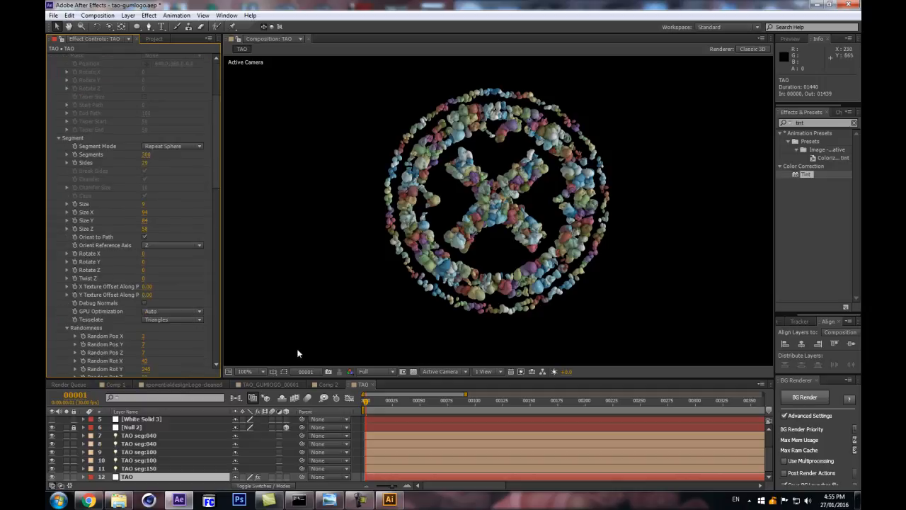
scroll(95, 293, down, 2)
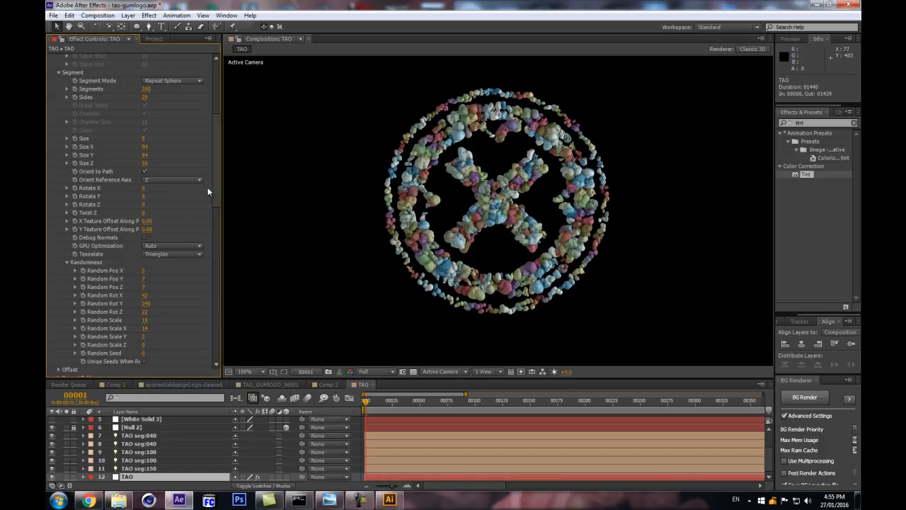
scroll(206, 187, down, 5)
scroll(197, 226, down, 2)
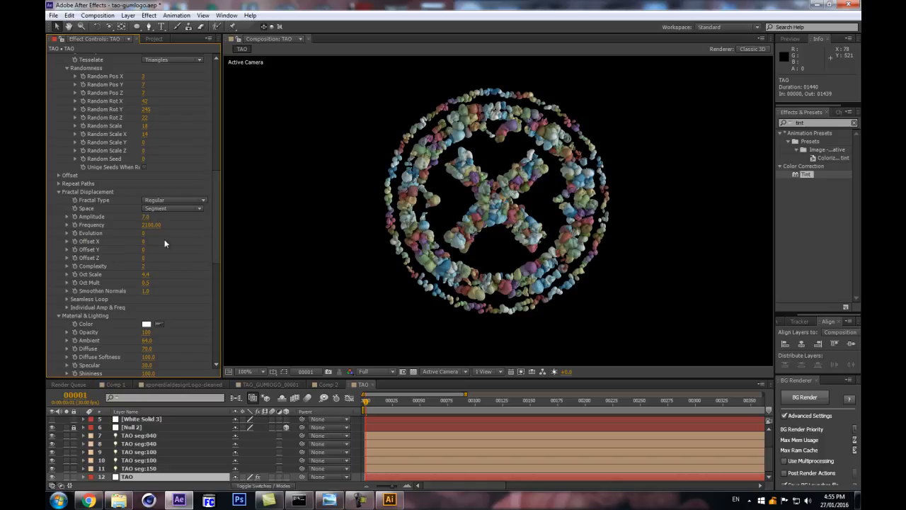
click(75, 232)
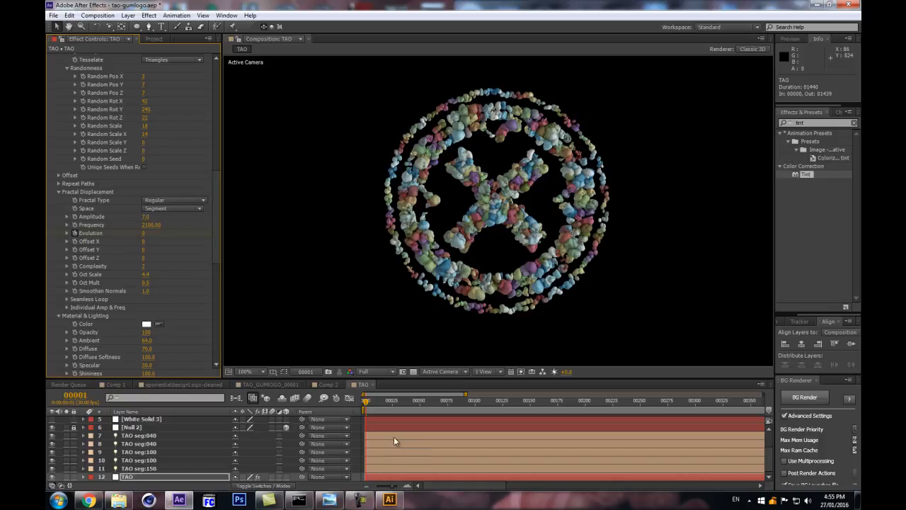
Step: Keyframe the Fractal Displacement Evolution at 287 on frame 100 and try to preview the animation
click(476, 403)
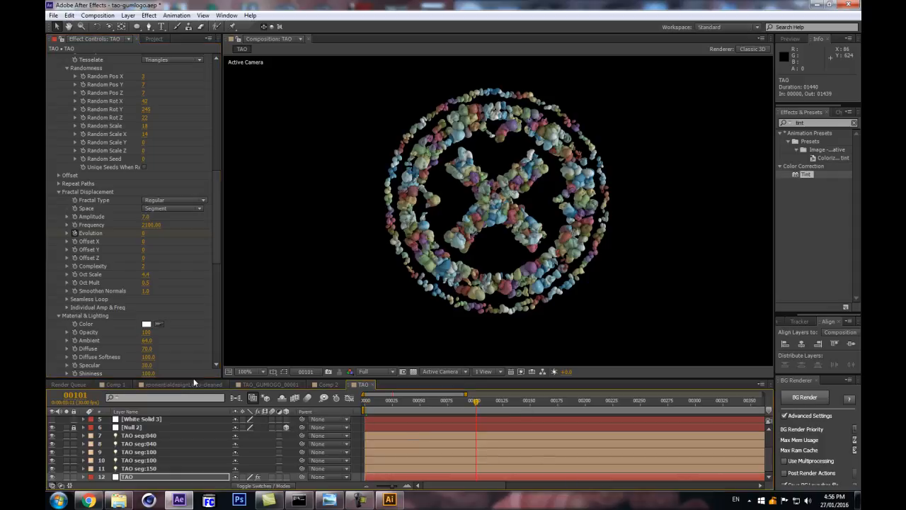
key(Page_Up)
drag(139, 232, 277, 215)
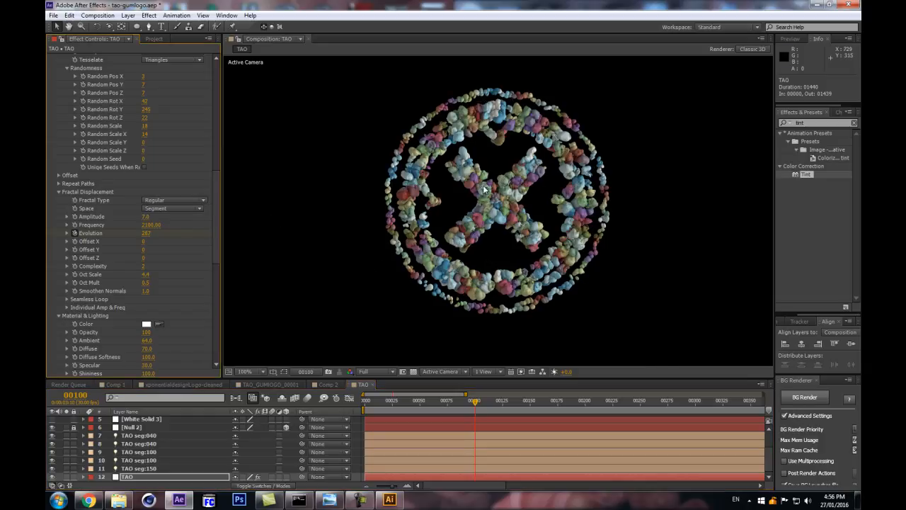
click(149, 479)
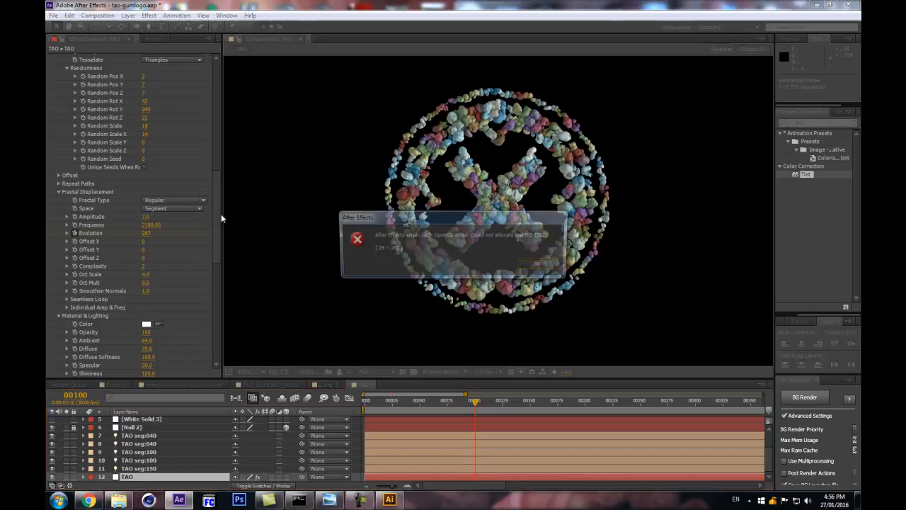
click(527, 258)
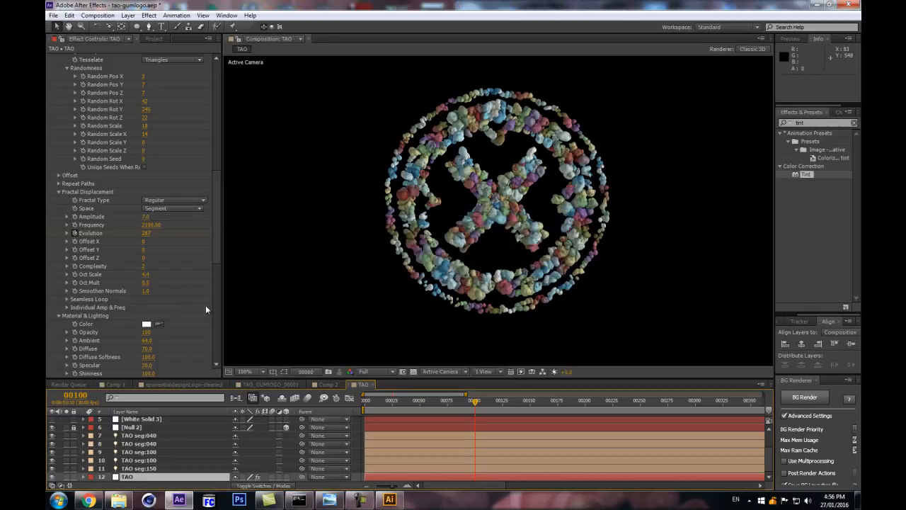
Step: Expand the Fractal Displacement's Seamless Loop settings, enlarge the timeline and reveal the TAO layer's Evolution keyframes
drag(215, 240, 334, 284)
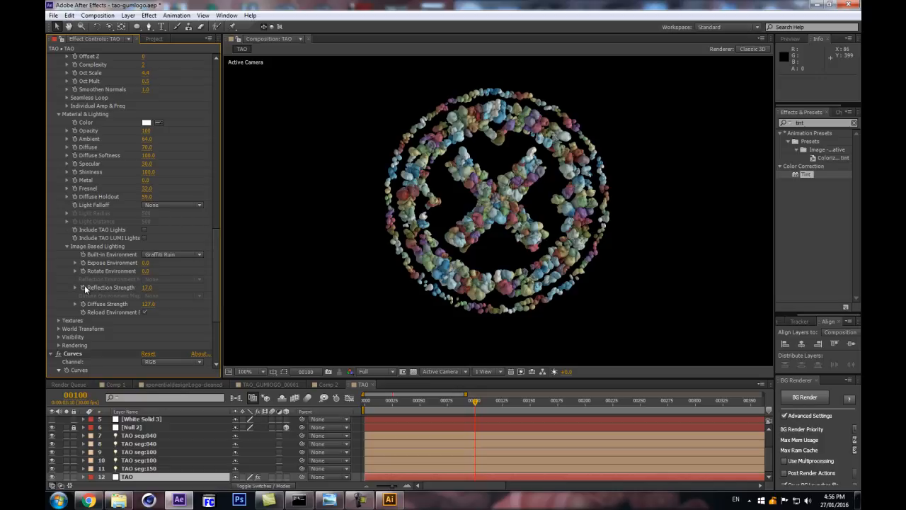
scroll(84, 212, down, 2)
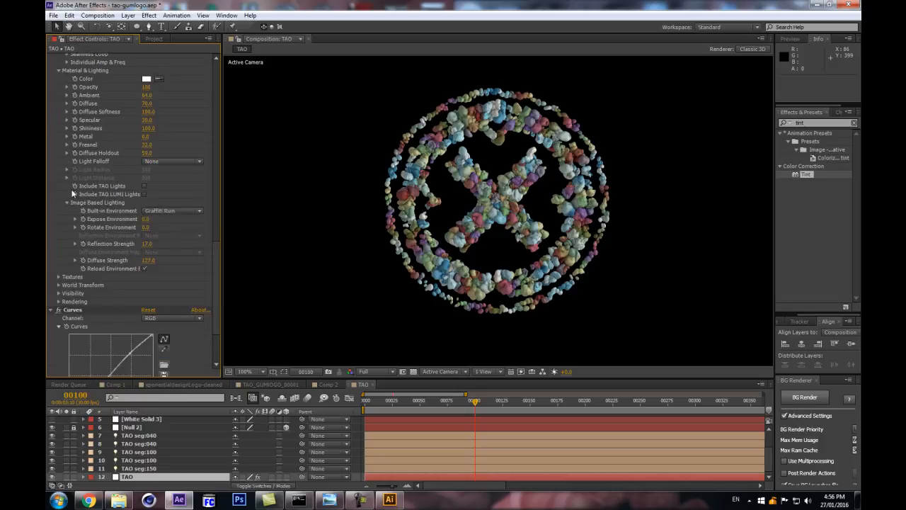
scroll(103, 199, up, 4)
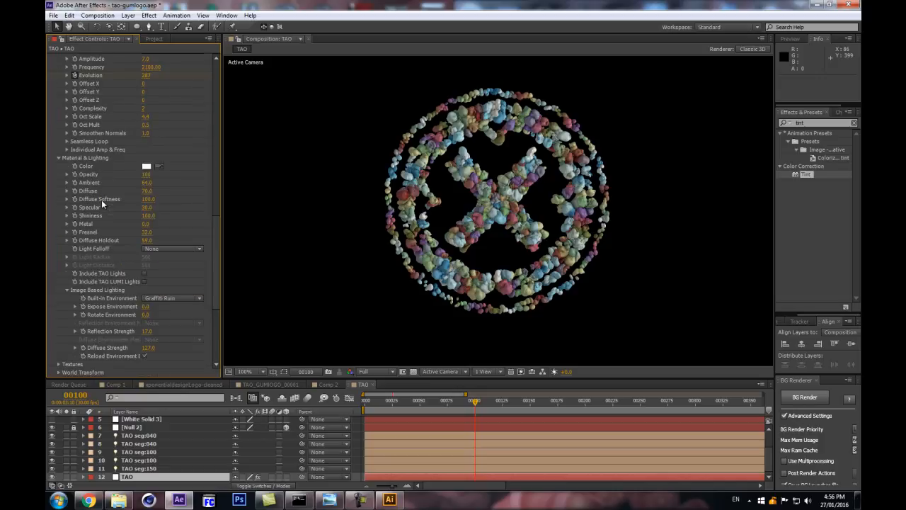
click(67, 141)
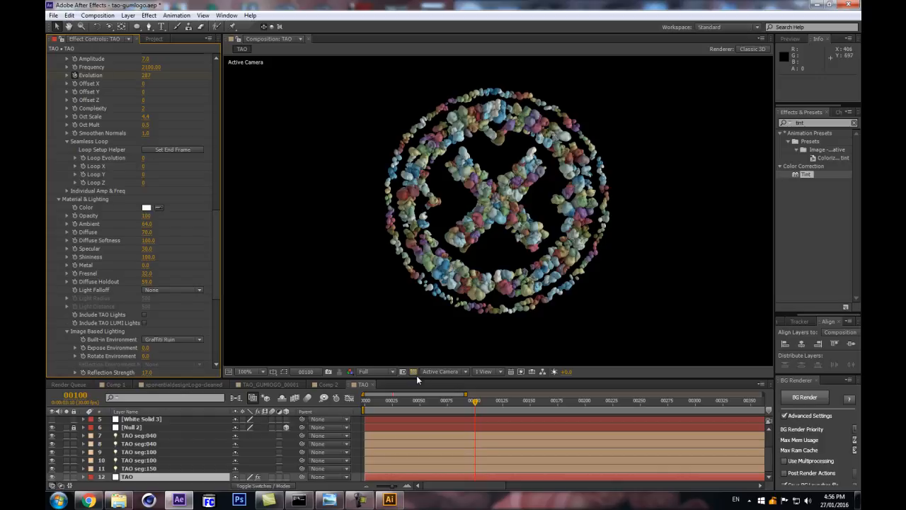
drag(422, 376, 423, 195)
key(u)
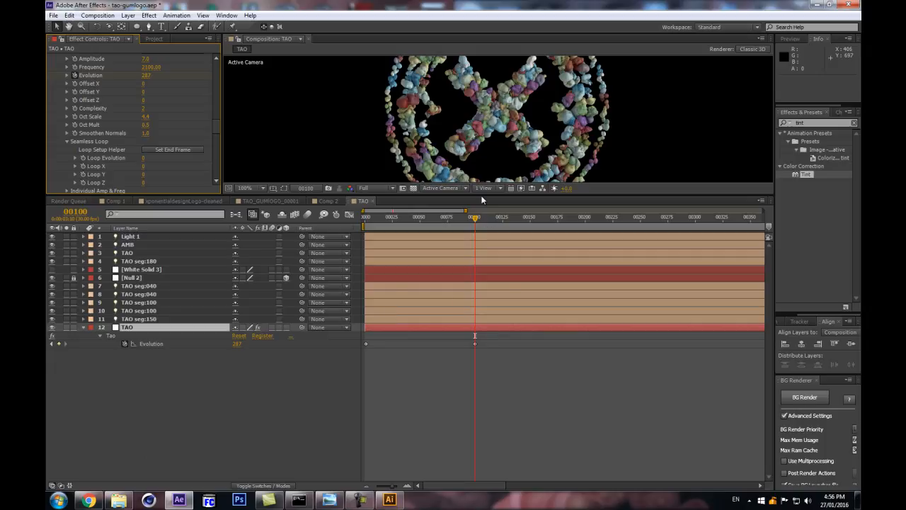
Step: Enlarge the composition view, set the Fractal Displacement Evolution to 2497 at frame 100 and apply it as the Seamless Loop end frame
drag(484, 194, 483, 325)
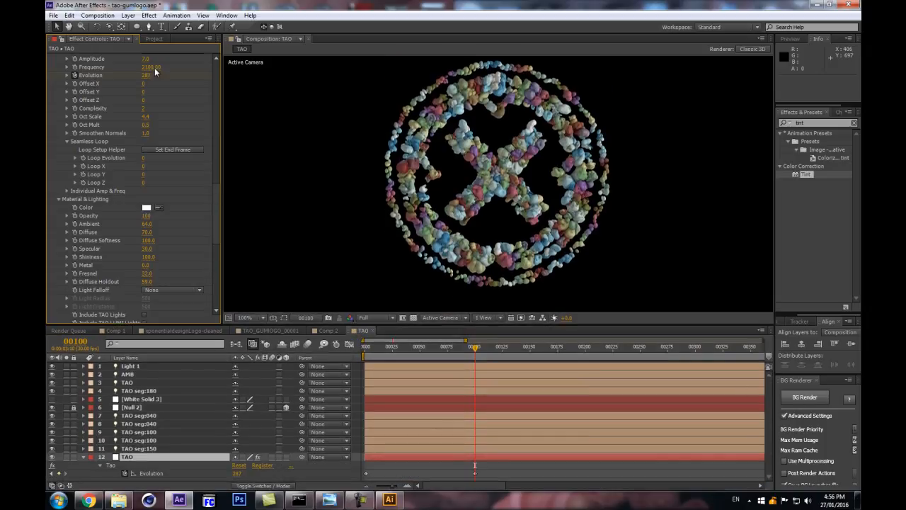
drag(148, 80, 276, 89)
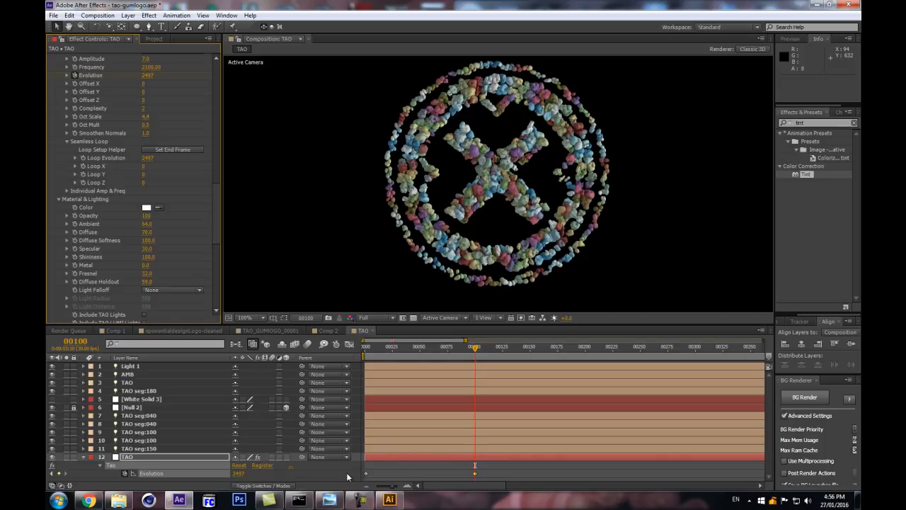
Step: Compare the start of the animation with frame 100 and advance through the opening frames to check the seamless loop
key(Home)
key(Page_Down)
click(474, 349)
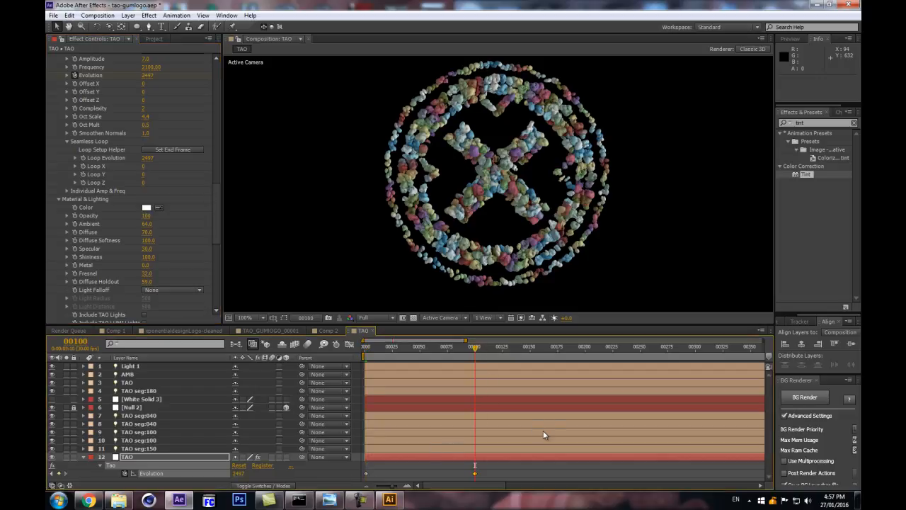
key(Home)
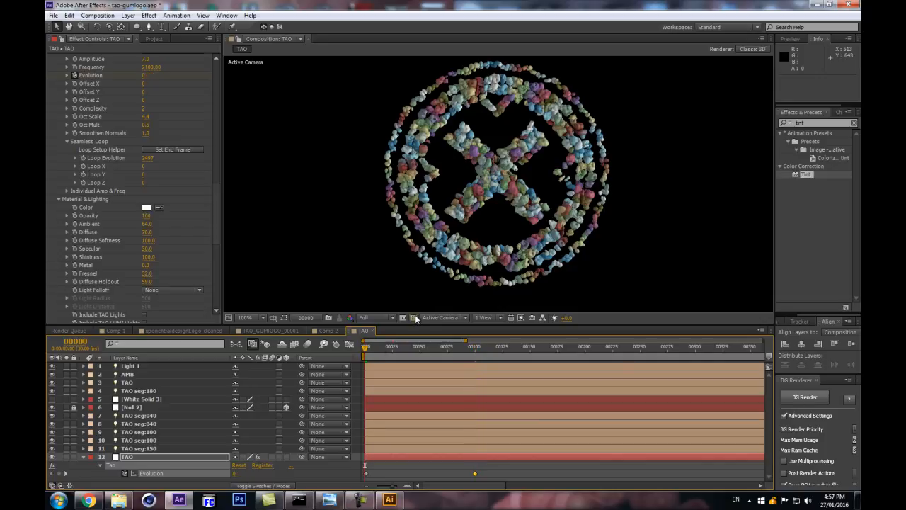
key(Page_Down)
key(Page_Down)
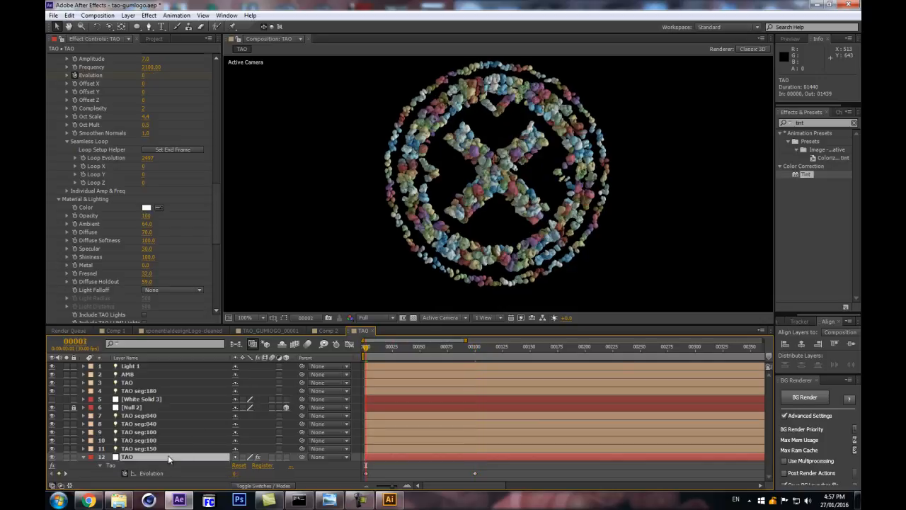
key(Page_Down)
key(Page_Down)
key(Page_Down)
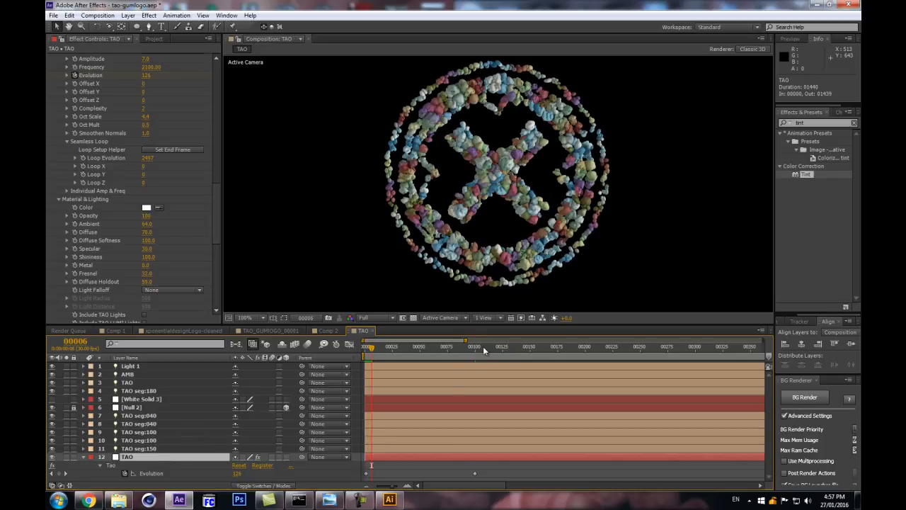
Step: Move the TAO layer's second Evolution keyframe to frame 426 and scrub through the early frames to check the slower motion
click(475, 350)
key(minus)
key(minus)
drag(393, 473, 483, 473)
mouse_move(391, 345)
mouse_down()
mouse_move(379, 353)
mouse_move(406, 354)
mouse_up()
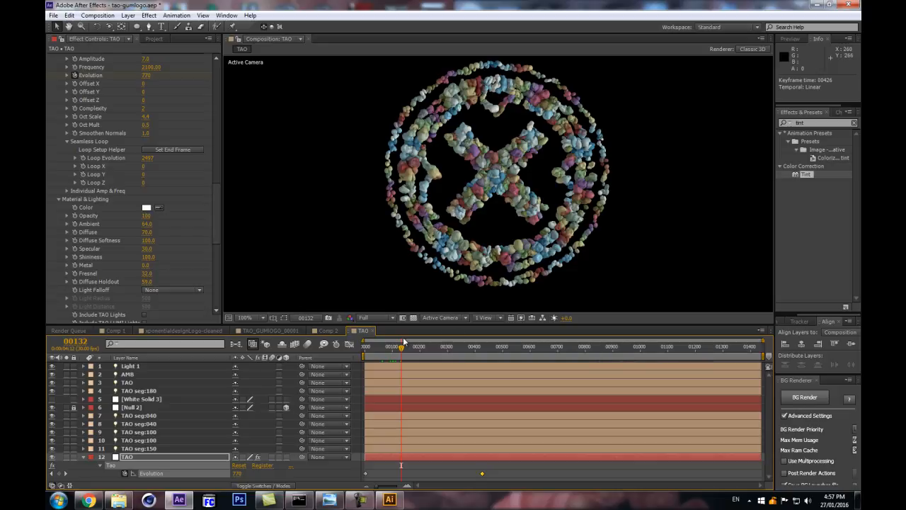
drag(408, 349, 369, 354)
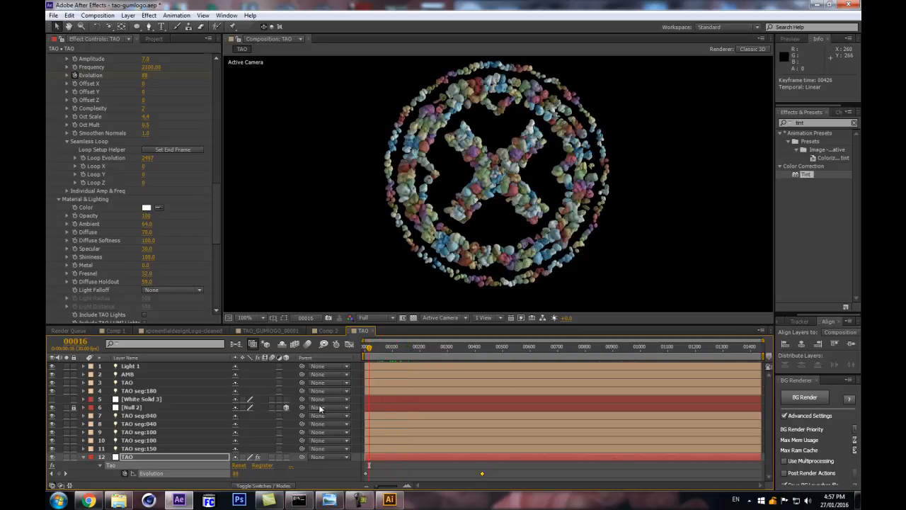
Step: Examine the modified Light Options of the TAO light, including its Color loop expression, and collapse them again
click(150, 386)
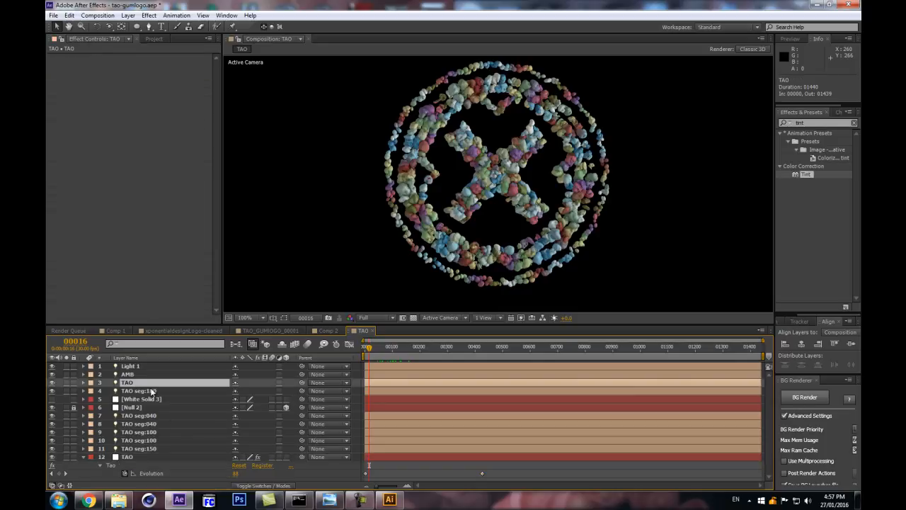
key(u)
key(u)
scroll(247, 458, down, 1)
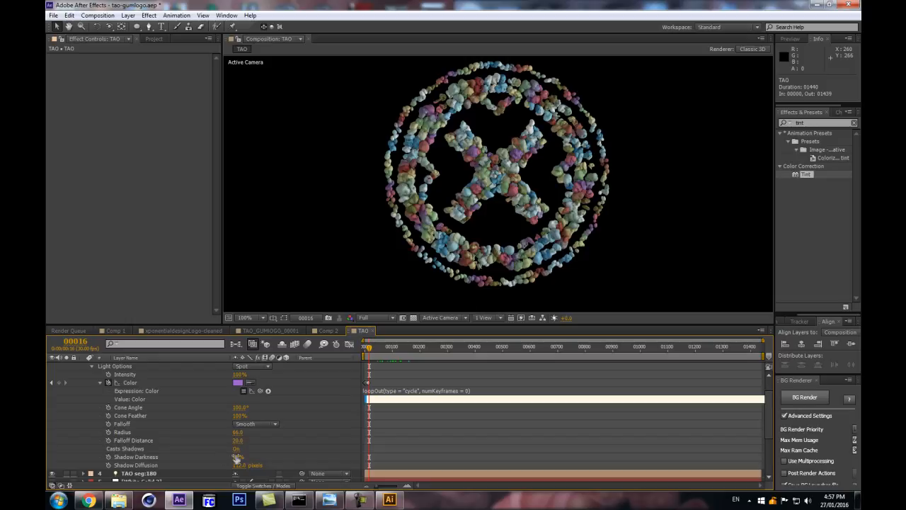
scroll(106, 418, up, 1)
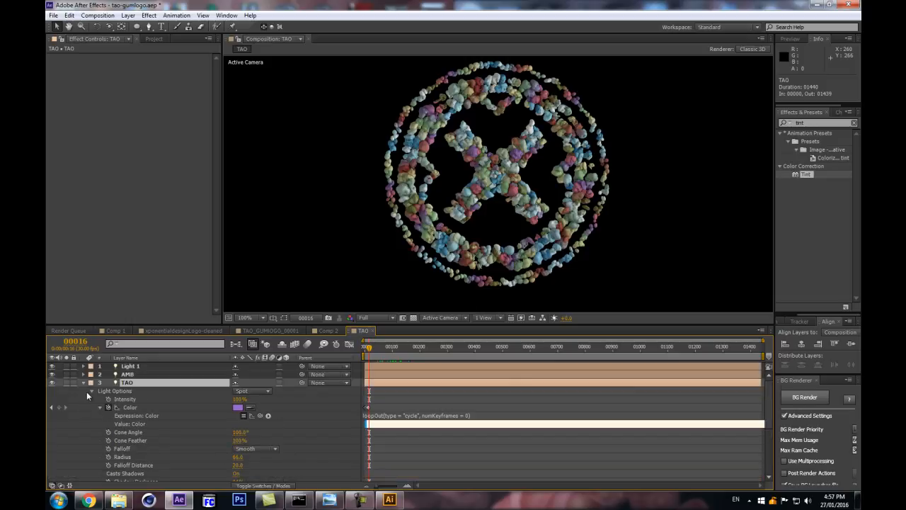
click(83, 383)
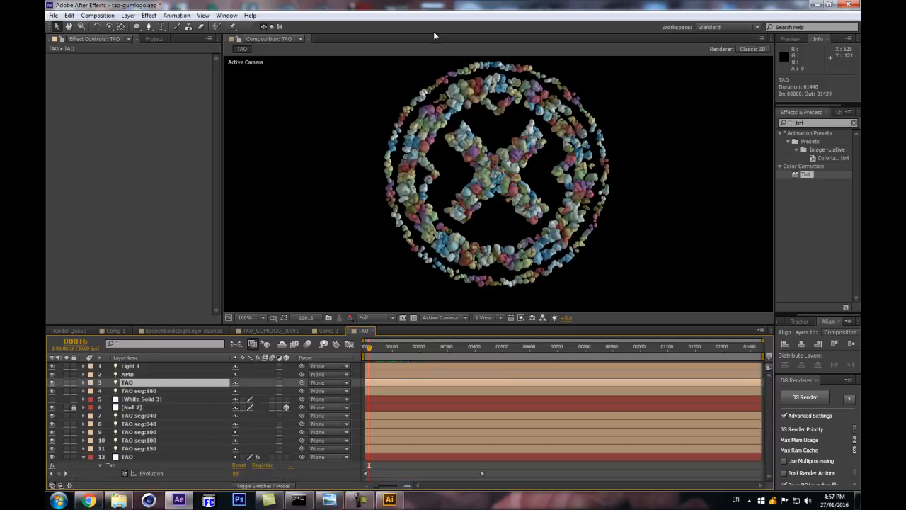
Step: Collapse the TAO effect layer's properties, show its Tao effect settings and slightly enlarge the composition view
click(83, 457)
click(127, 457)
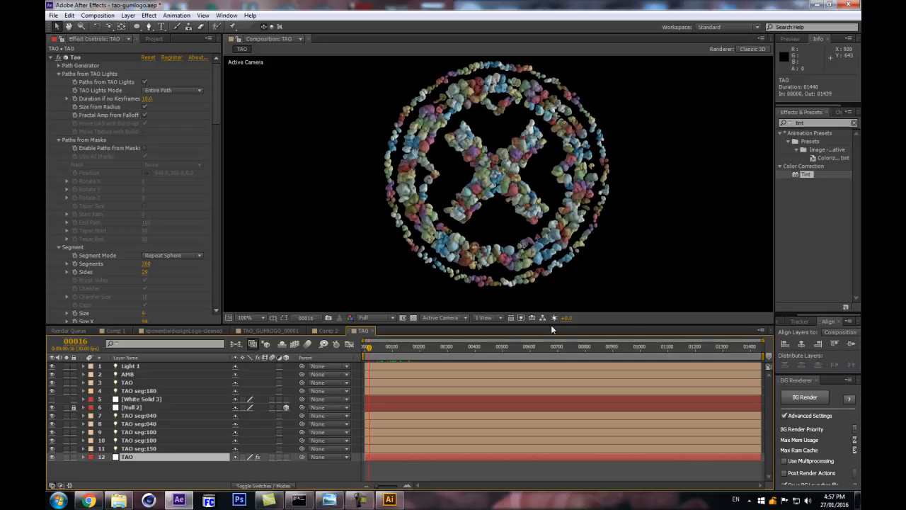
drag(457, 323, 458, 330)
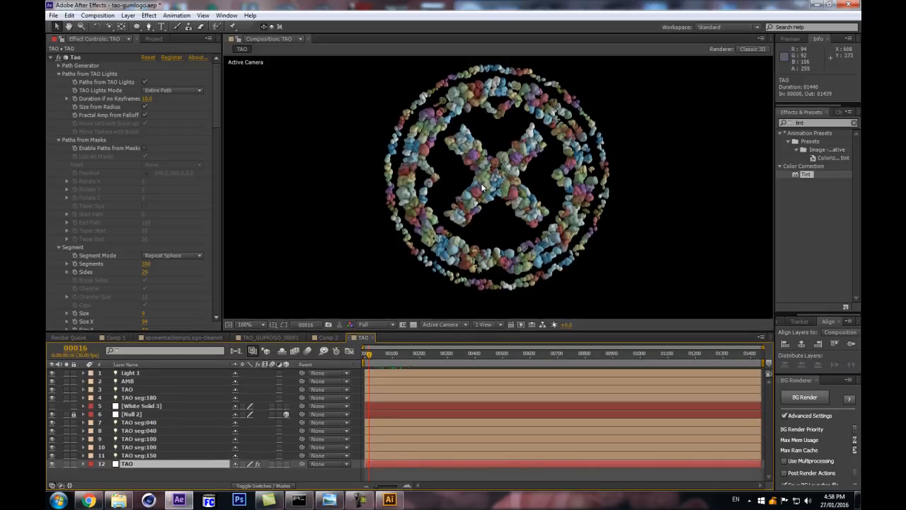